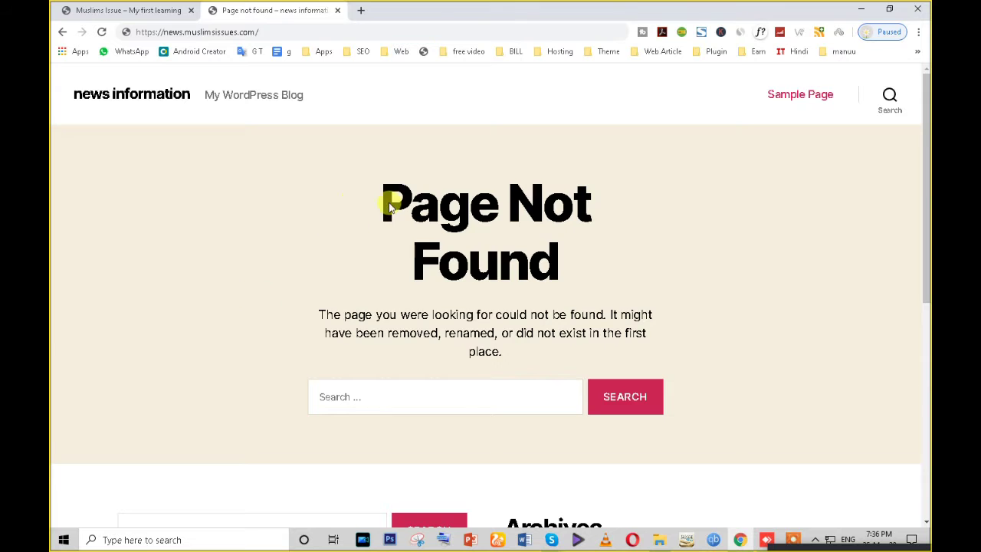
Step: Load the site's /admin address, which lands on Page Not Found, then select the /404 part of the address
click(264, 239)
click(282, 31)
click(303, 31)
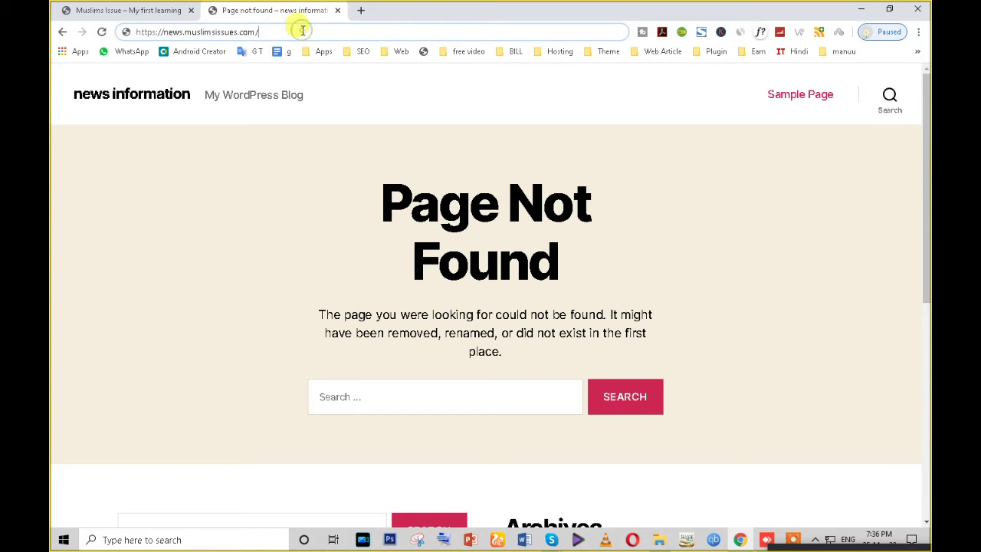
text(admin)
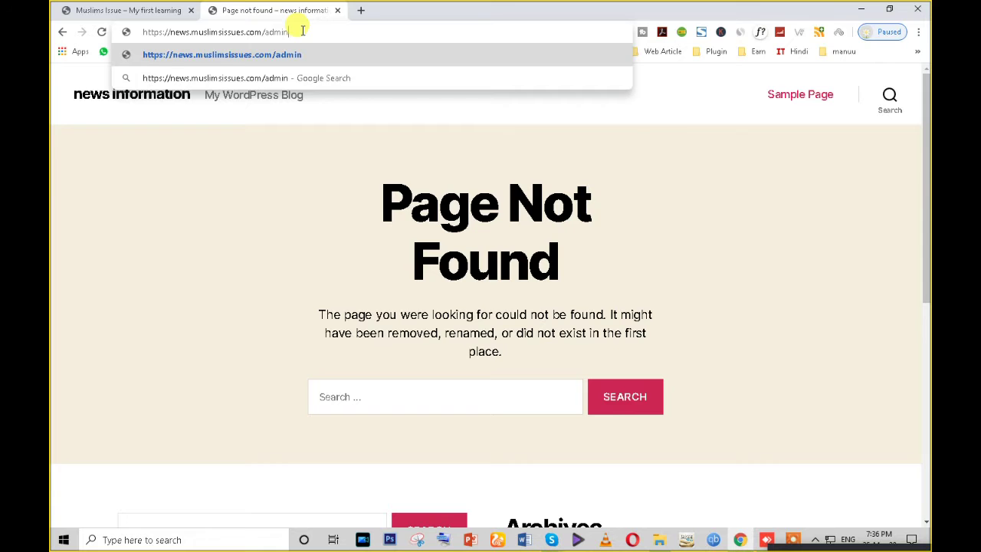
key(Return)
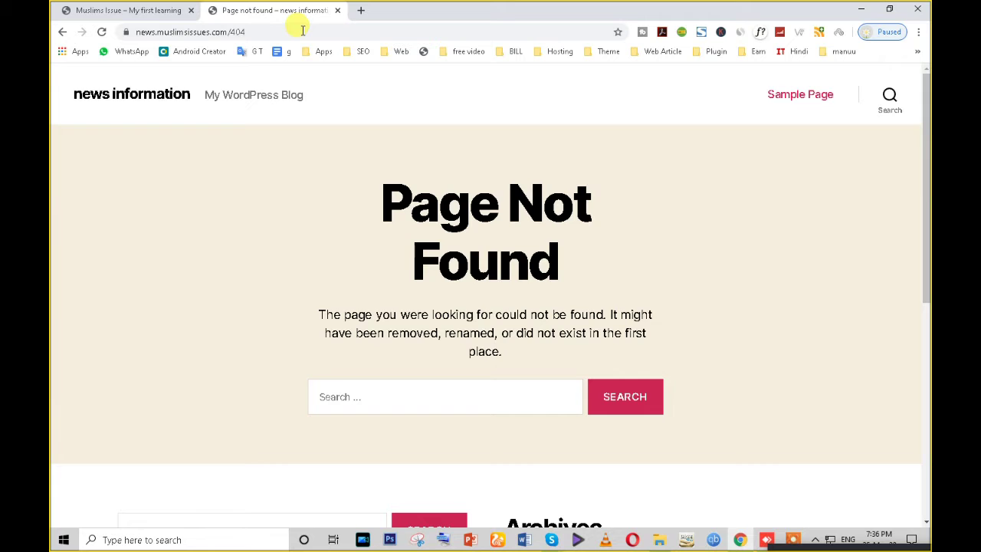
click(302, 30)
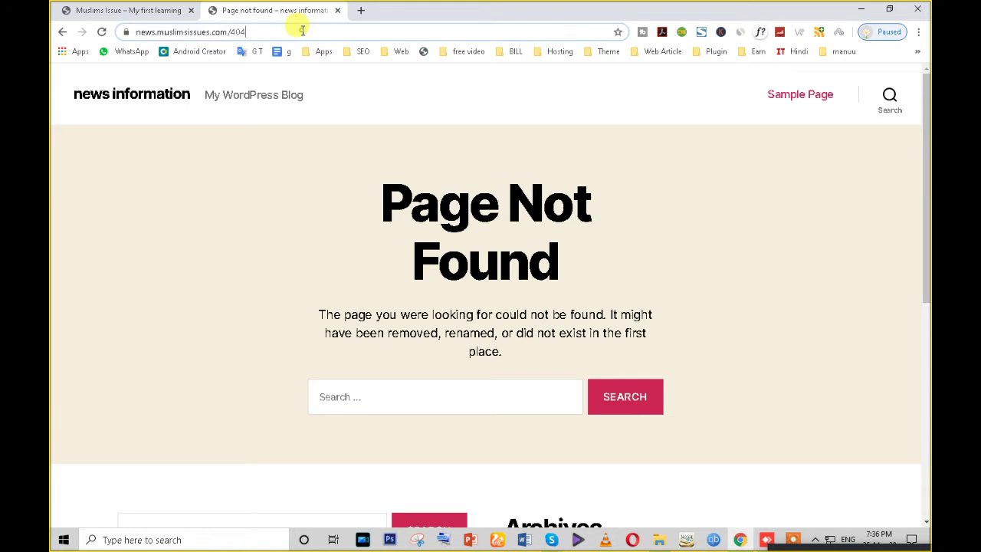
drag(285, 29, 135, 32)
key(ctrl+c)
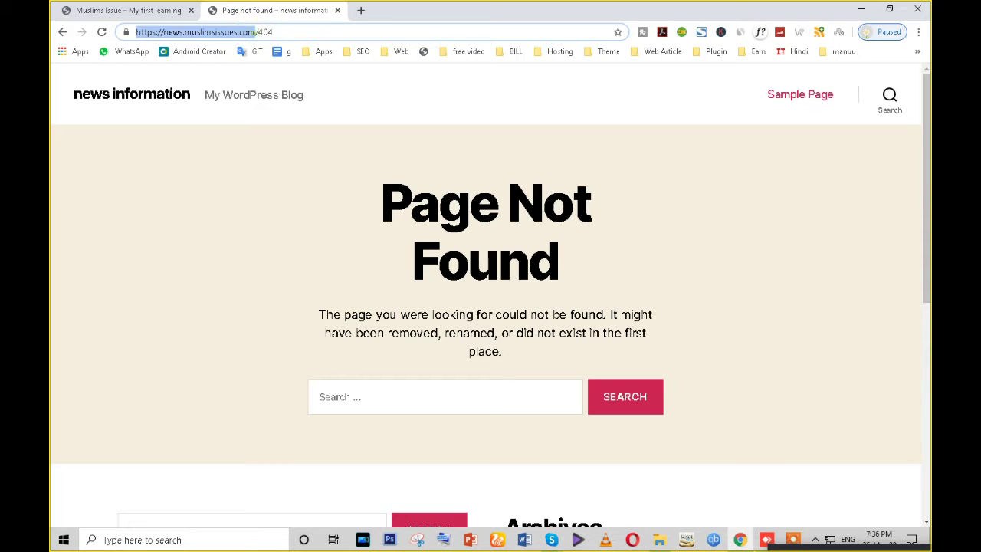
Step: In a new tab, load the site address with /cpanel to reach the port 2083 cPanel login
click(361, 11)
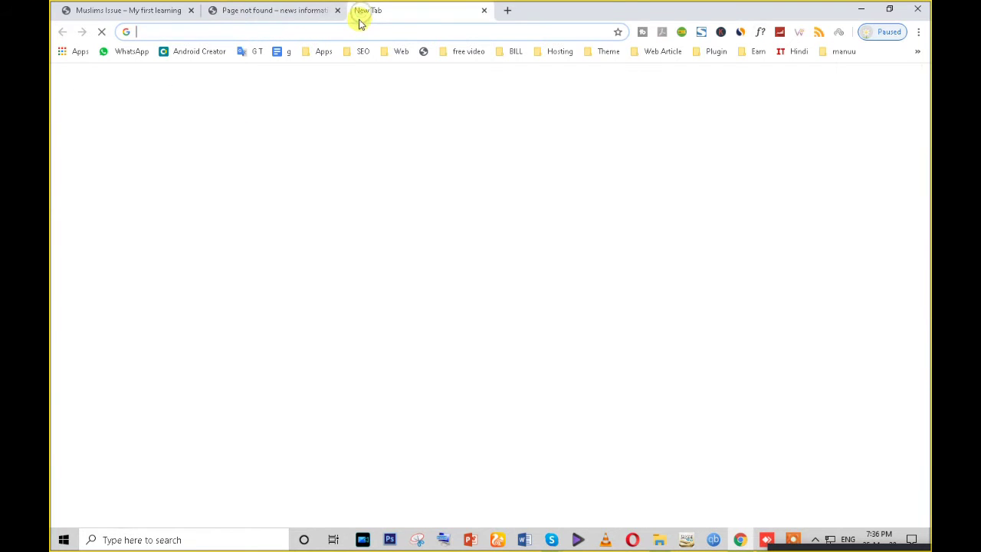
key(ctrl+v)
text(cpanw)
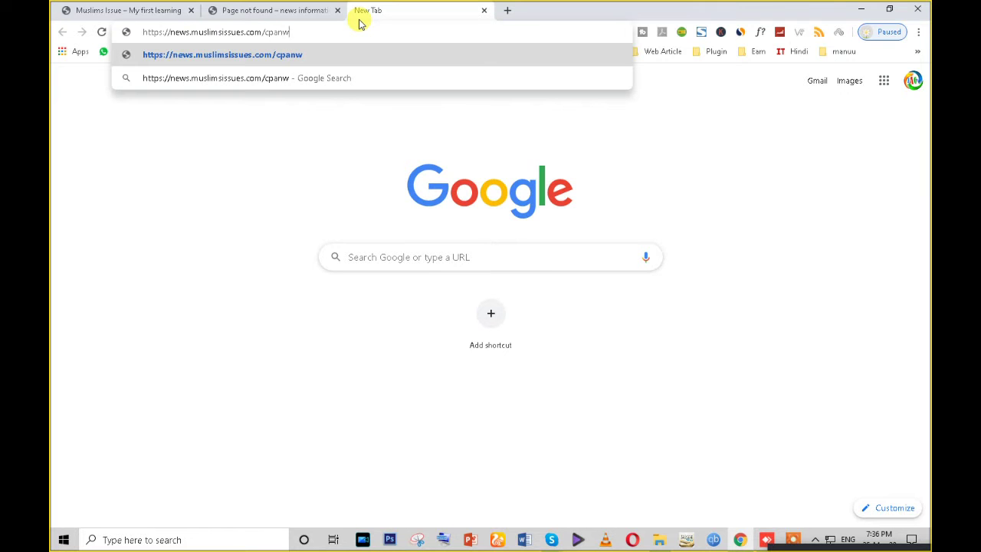
key(BackSpace)
text(el)
key(Return)
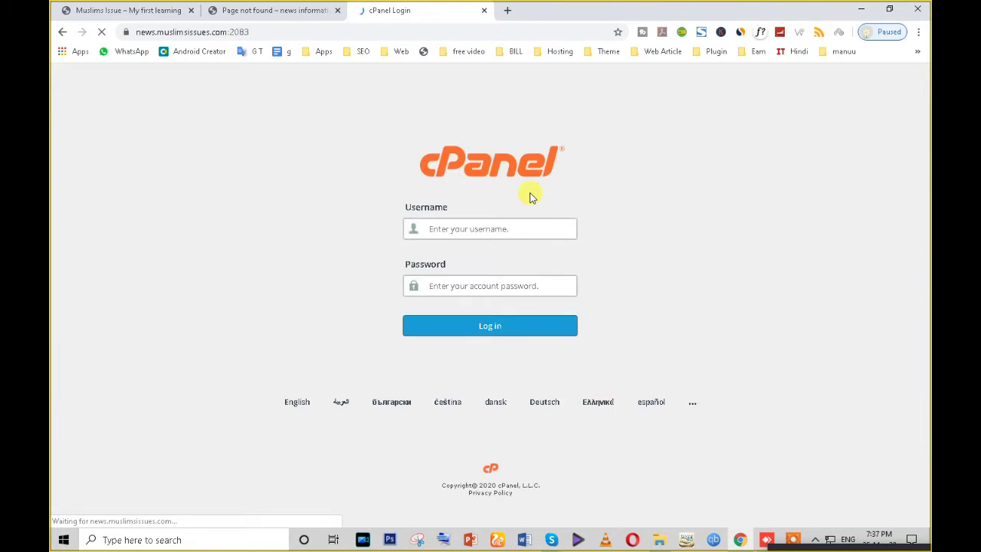
drag(249, 32, 233, 32)
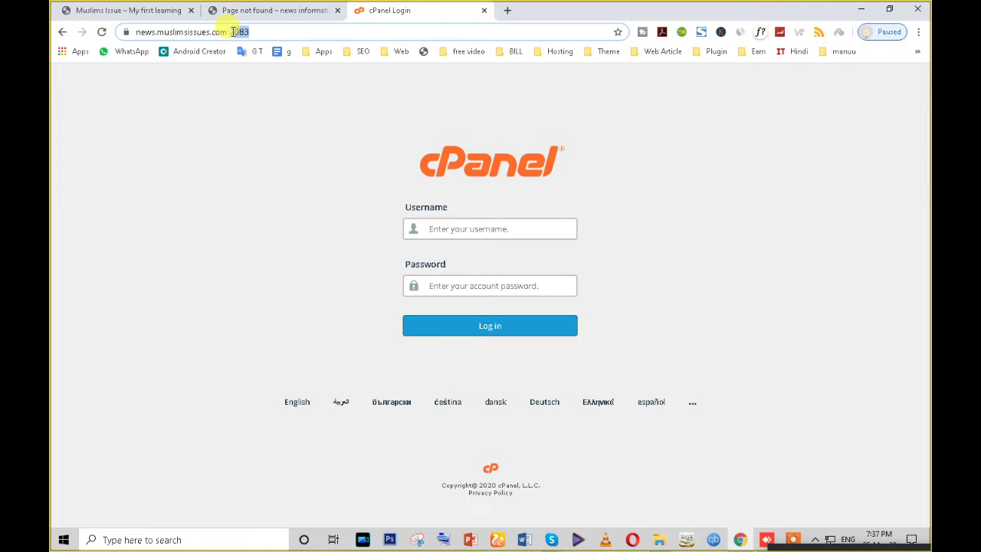
click(452, 227)
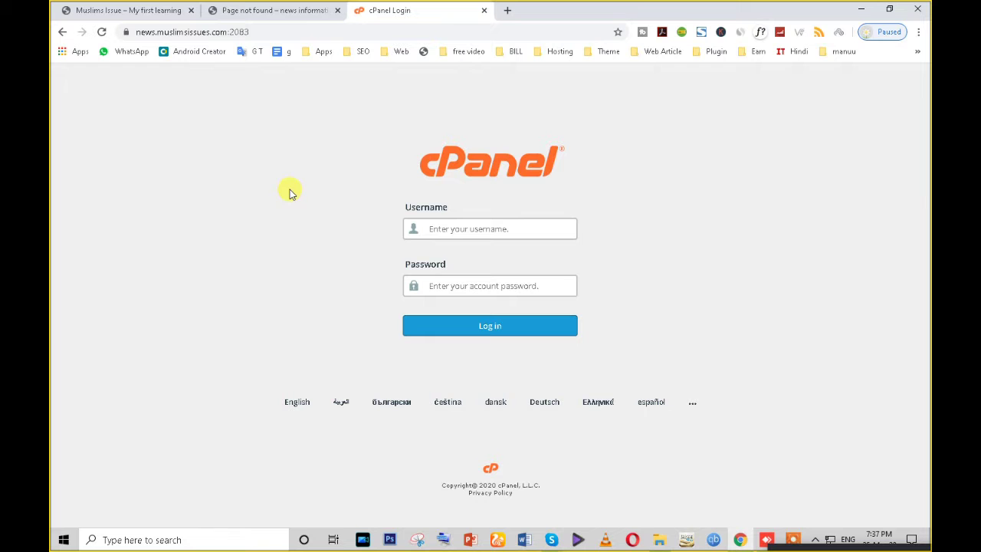
Step: Open a2hosting.com in a new tab and go to its client login
click(508, 10)
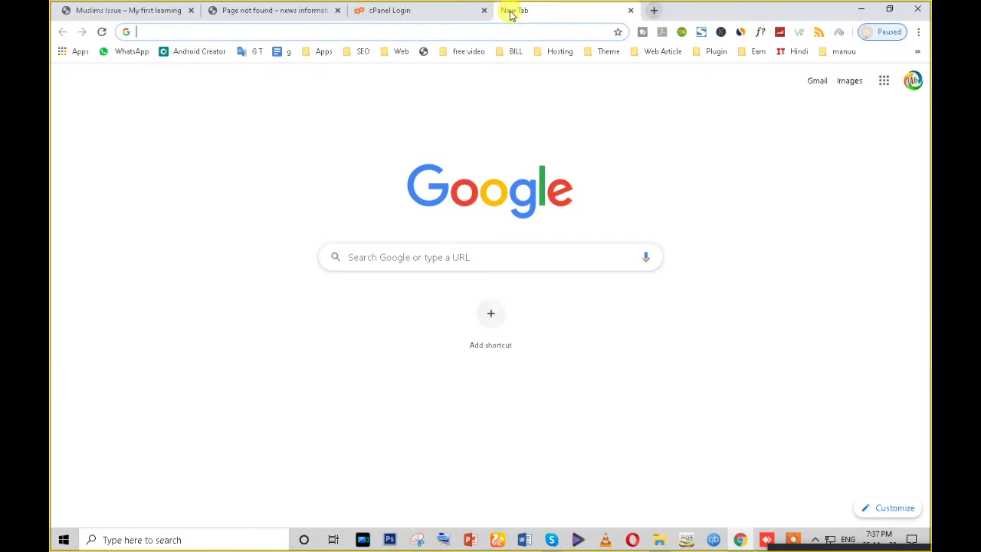
text(a2)
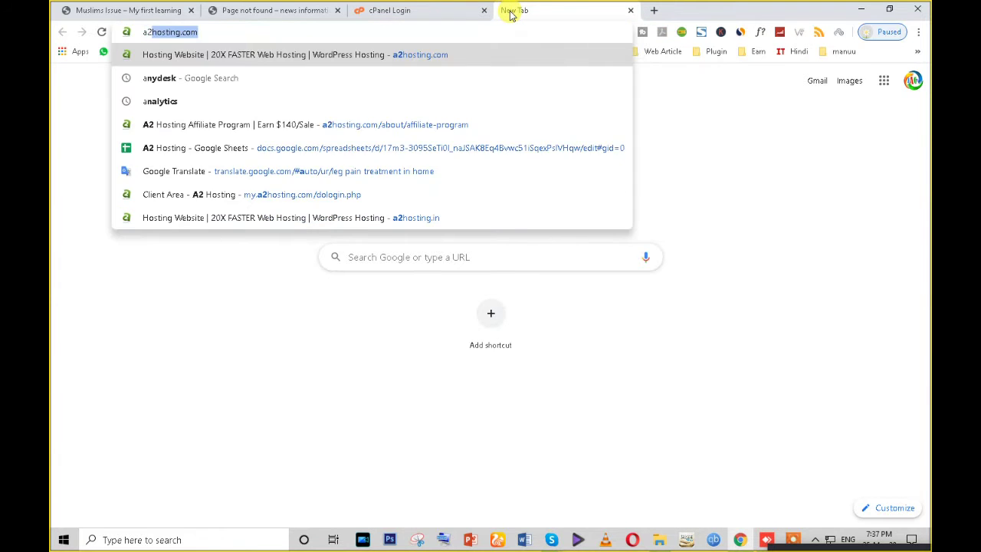
key(Return)
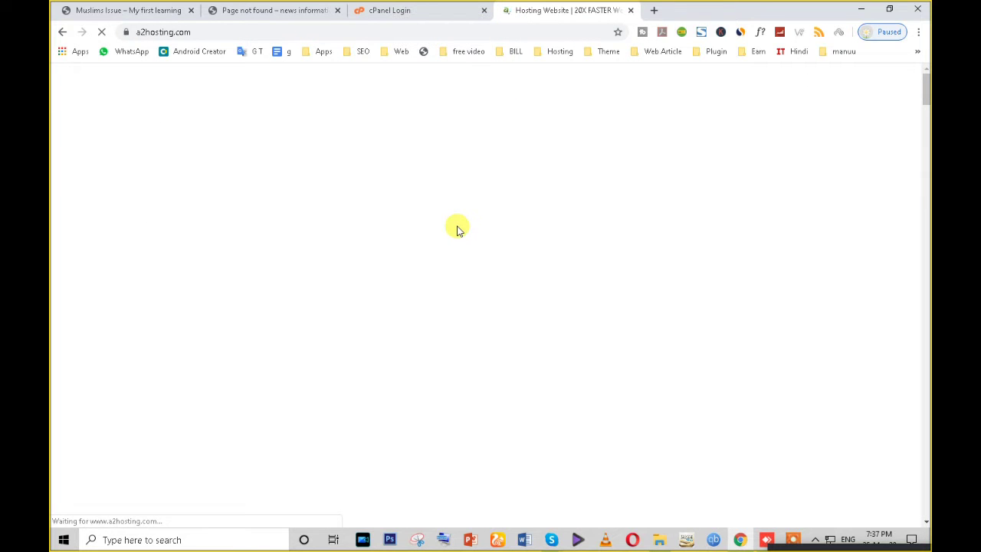
scroll(457, 226, down, 3)
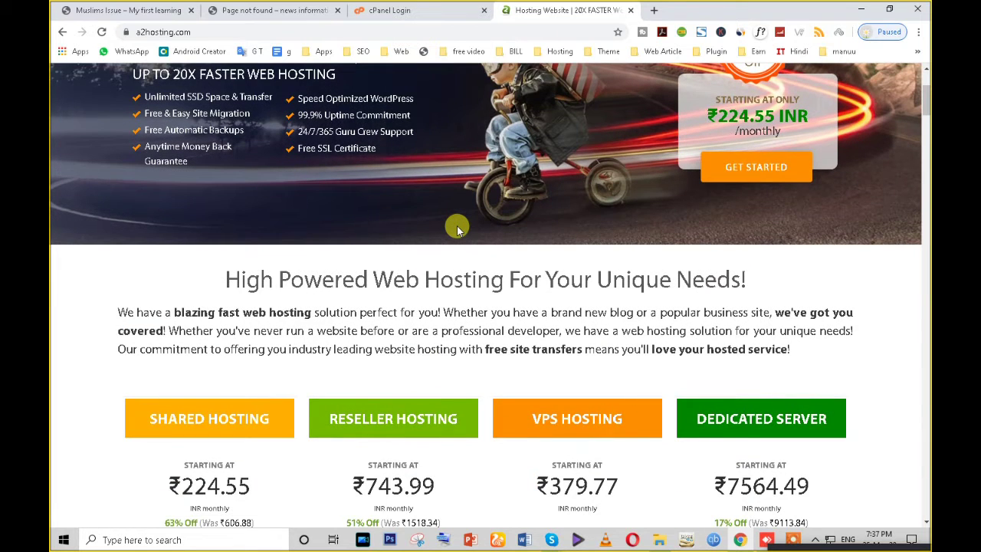
scroll(457, 229, up, 3)
click(765, 77)
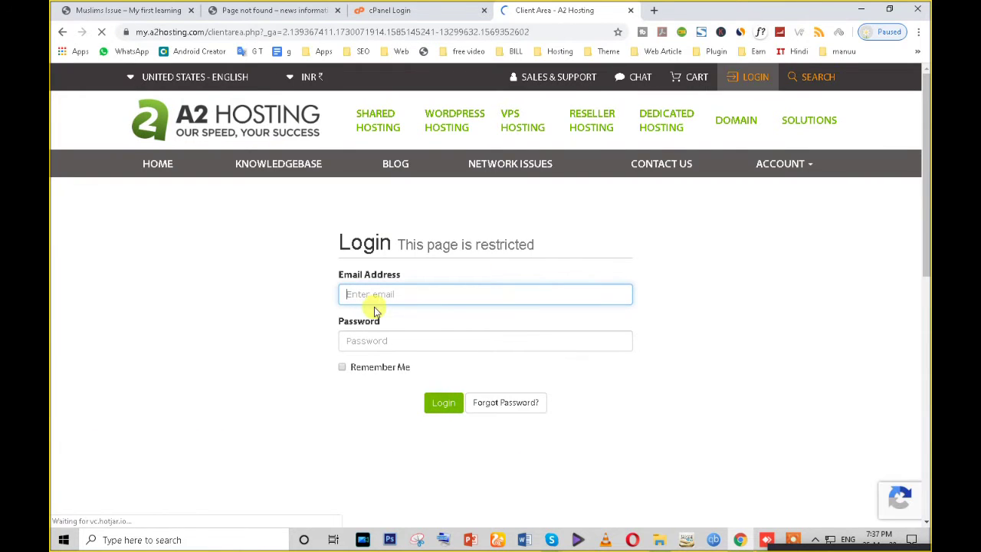
Step: Sign in to the A2 Hosting client area with the saved e-mail and the account password
text(a)
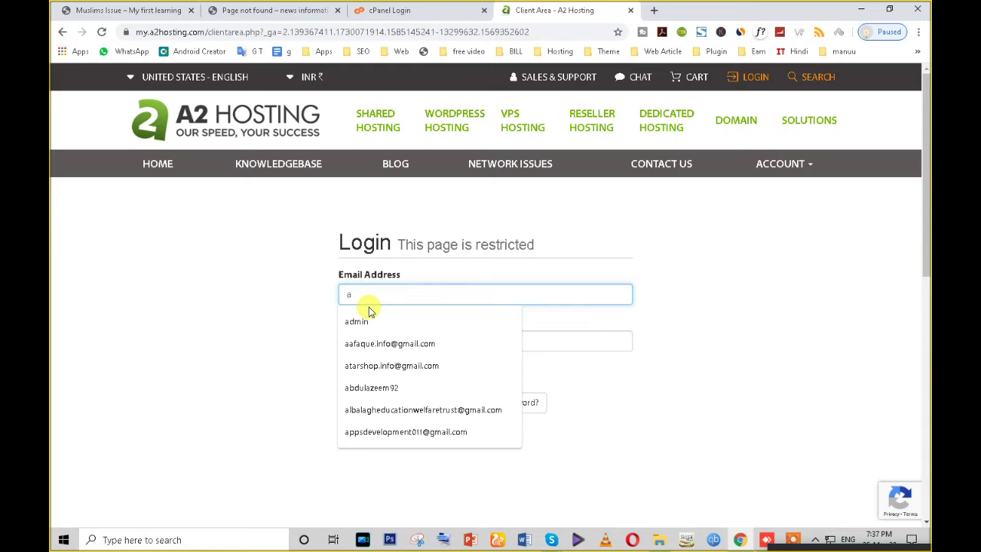
key(BackSpace)
text(wa)
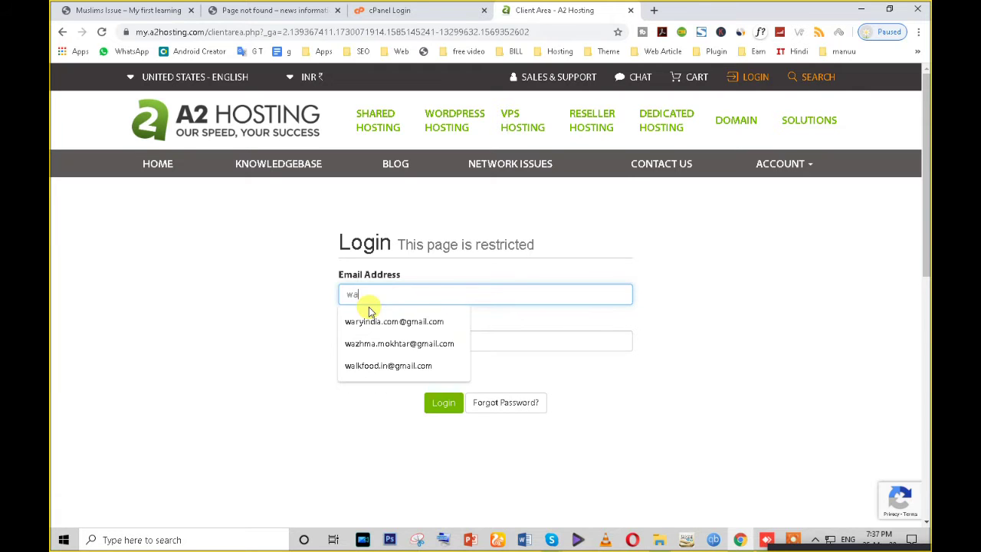
click(426, 344)
click(408, 342)
text(••)
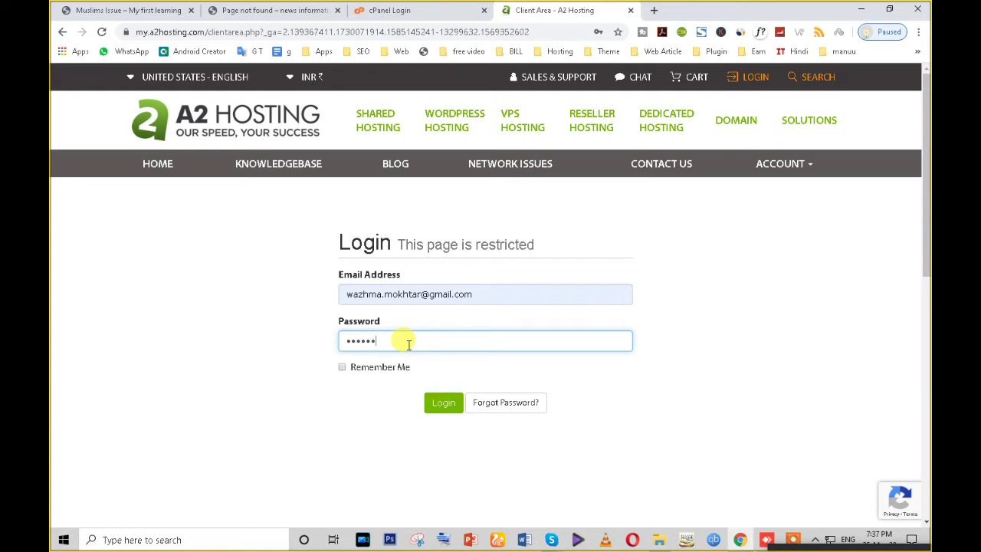
key(BackSpace)
key(BackSpace)
key(BackSpace)
key(BackSpace)
key(BackSpace)
text(••)
click(434, 404)
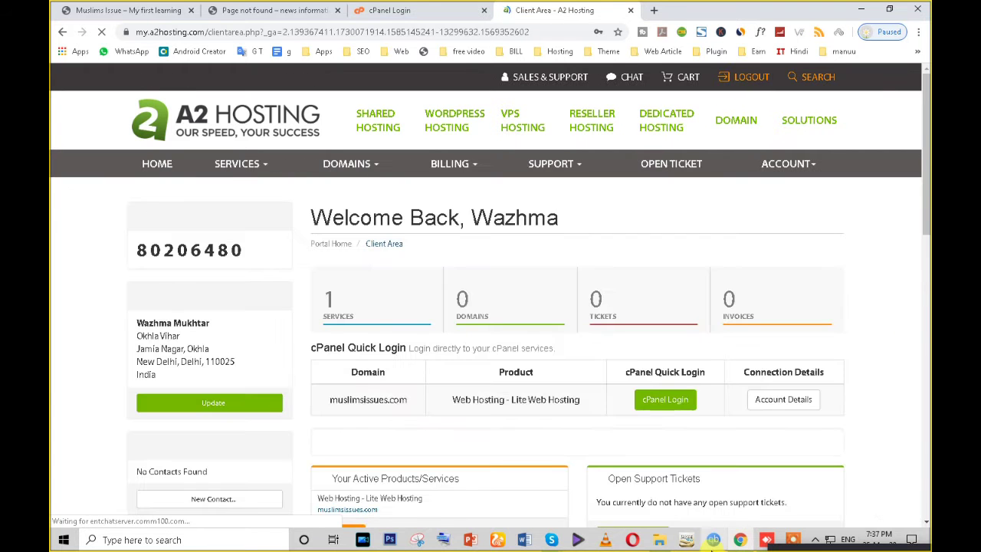
Step: Open the cPanel quick login for the domain in a new tab
scroll(383, 240, down, 1)
scroll(383, 240, down, 1)
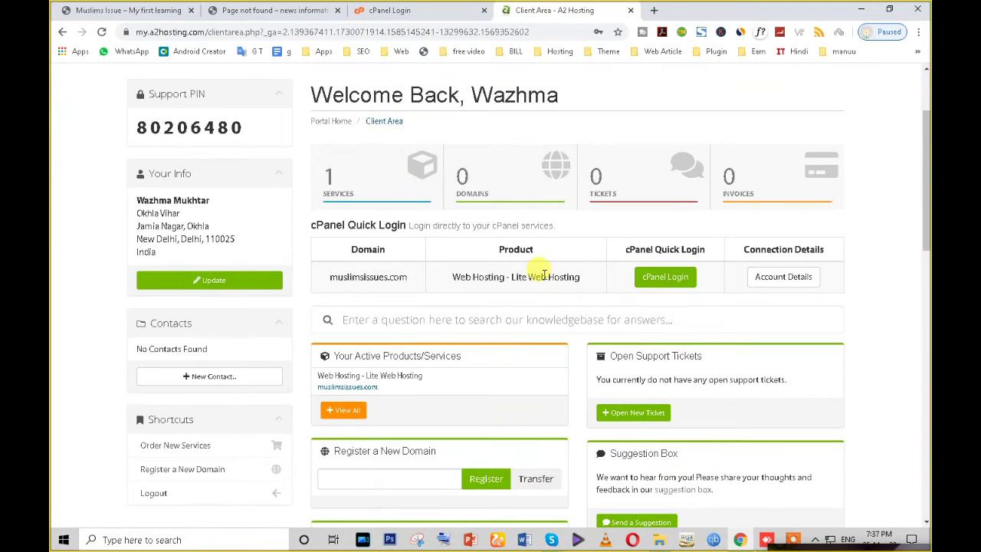
right_click(672, 278)
click(709, 285)
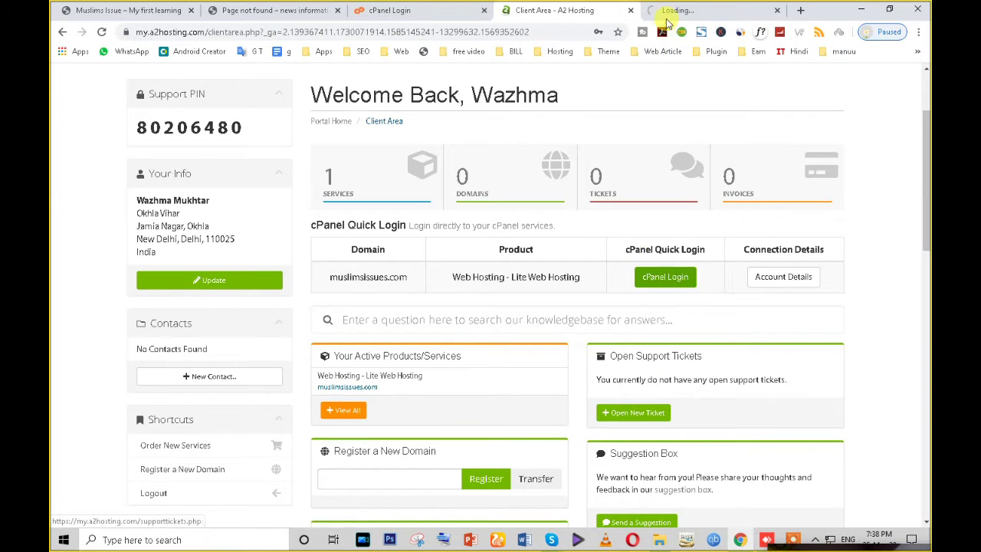
click(670, 10)
click(539, 9)
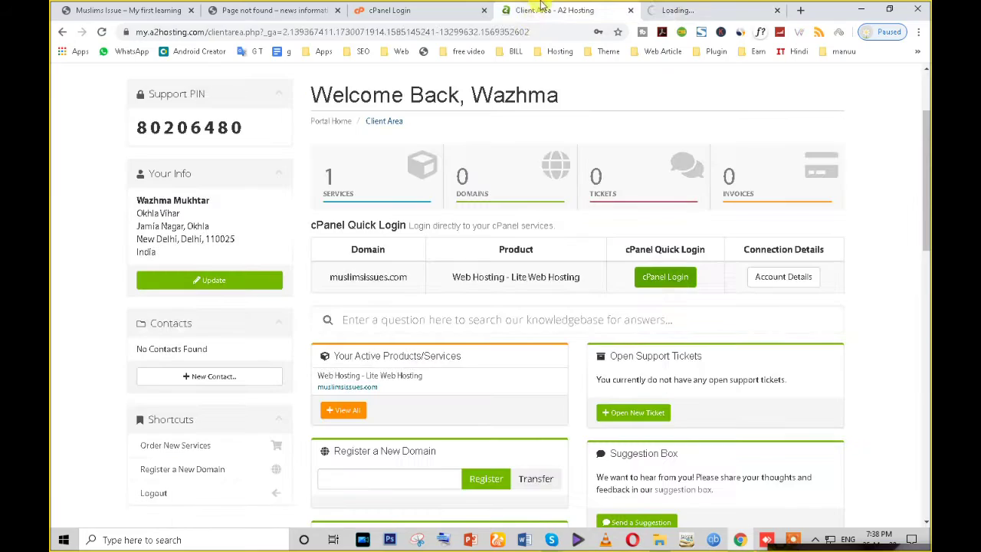
Step: Open the muslimsissues.com hosting account details, then check the cPanel tabs
click(779, 280)
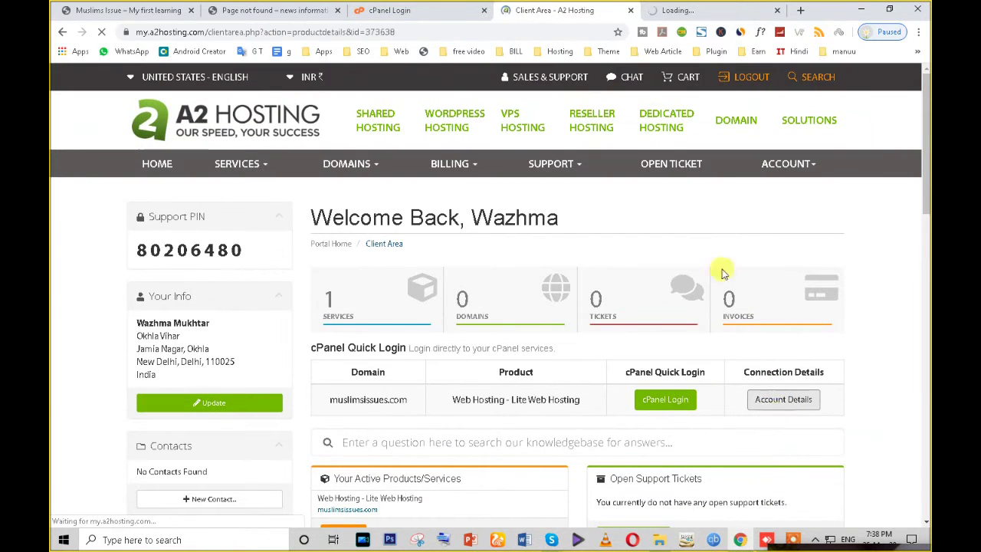
click(674, 11)
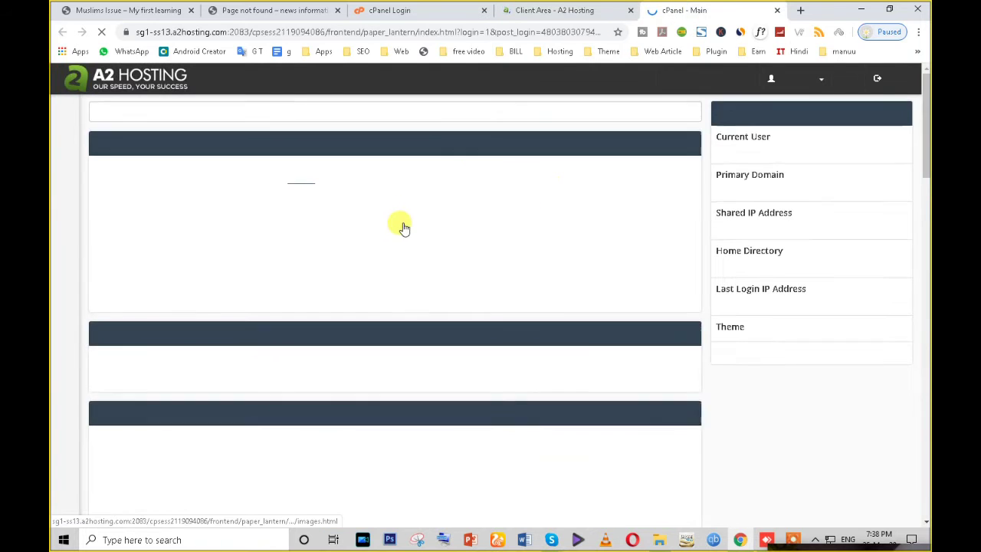
scroll(402, 226, down, 5)
scroll(405, 228, up, 5)
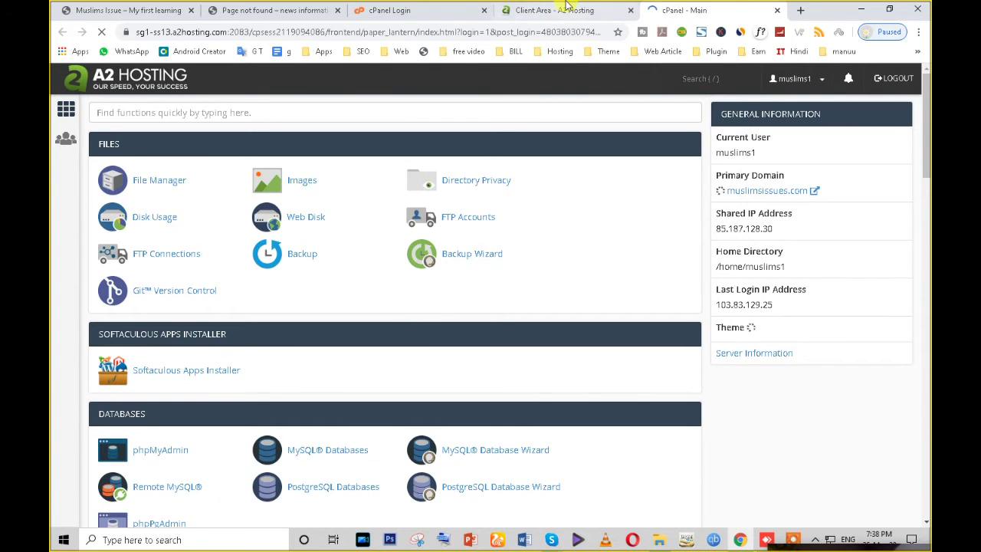
click(558, 15)
click(394, 12)
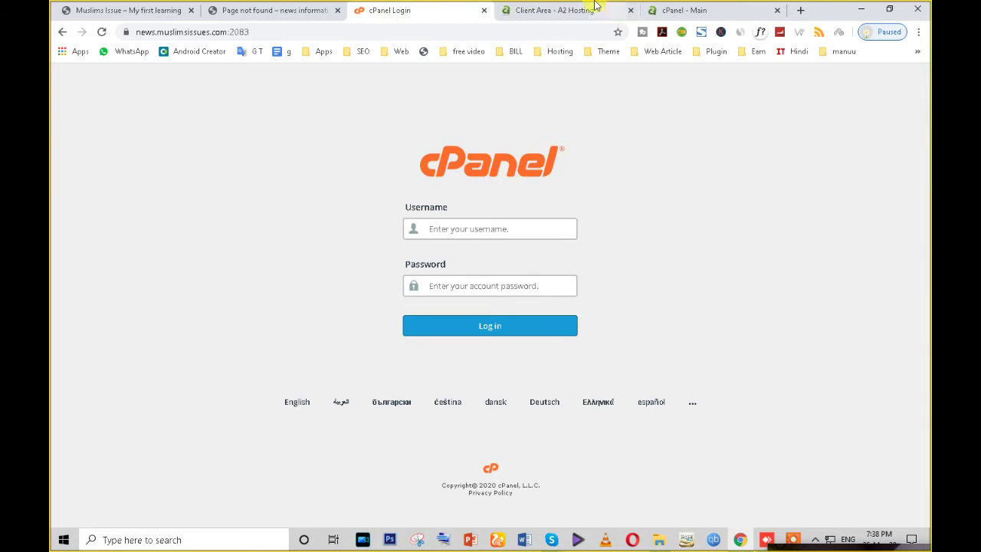
Step: Copy the cPanel username from the account details into the cPanel login form
click(583, 10)
scroll(696, 314, down, 3)
click(604, 237)
double_click(551, 207)
key(ctrl+c)
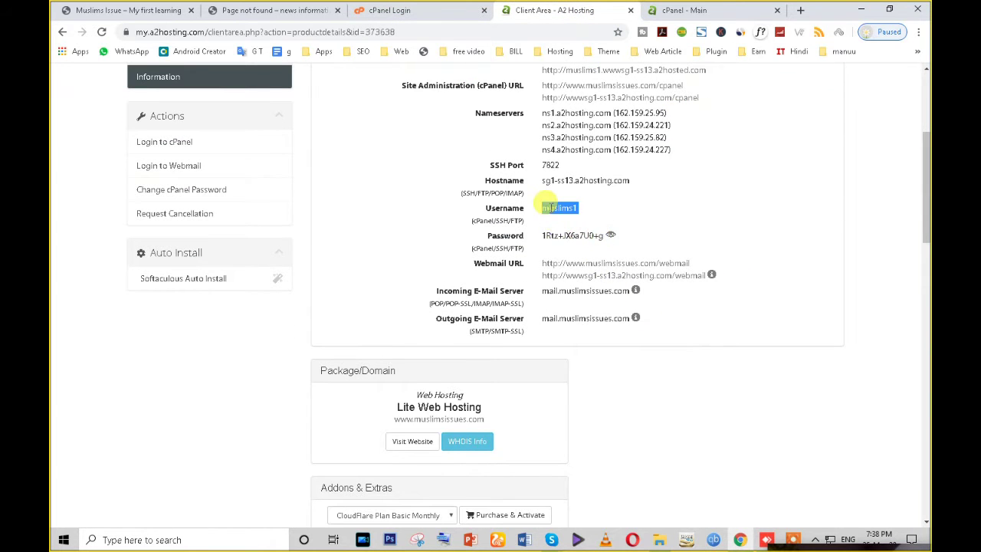
click(430, 11)
click(465, 230)
key(ctrl+v)
Step: Copy the cPanel password into the login form and log in to cPanel
click(548, 10)
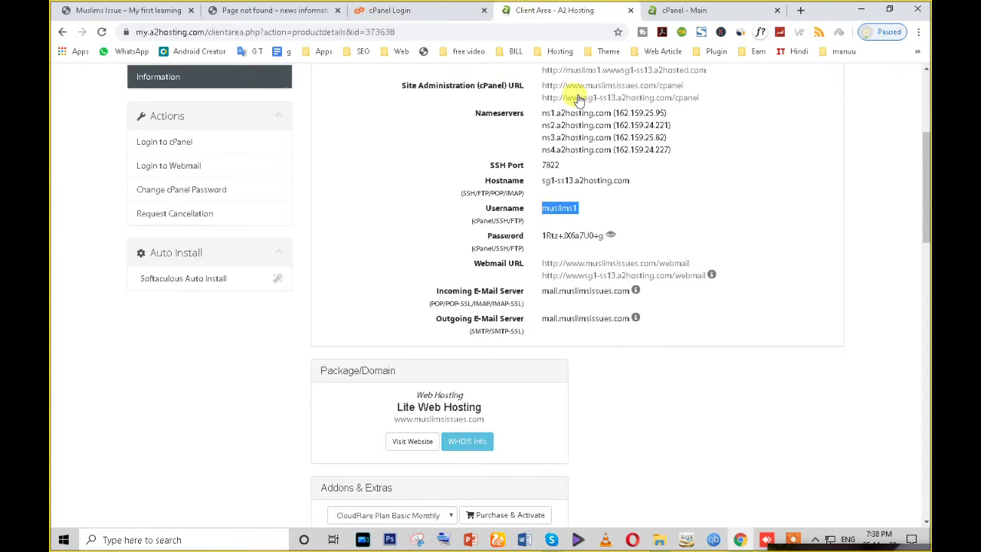
double_click(565, 236)
triple_click(564, 233)
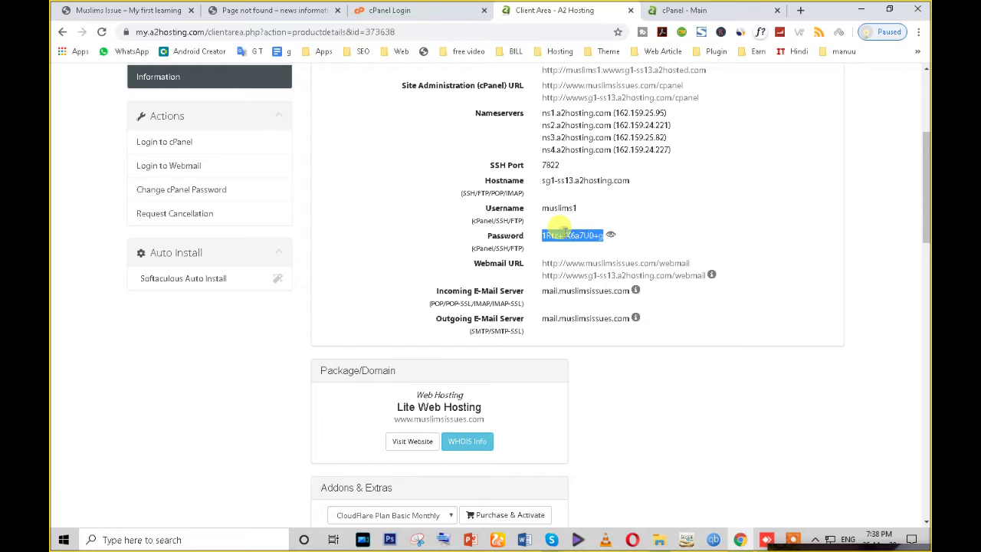
click(406, 11)
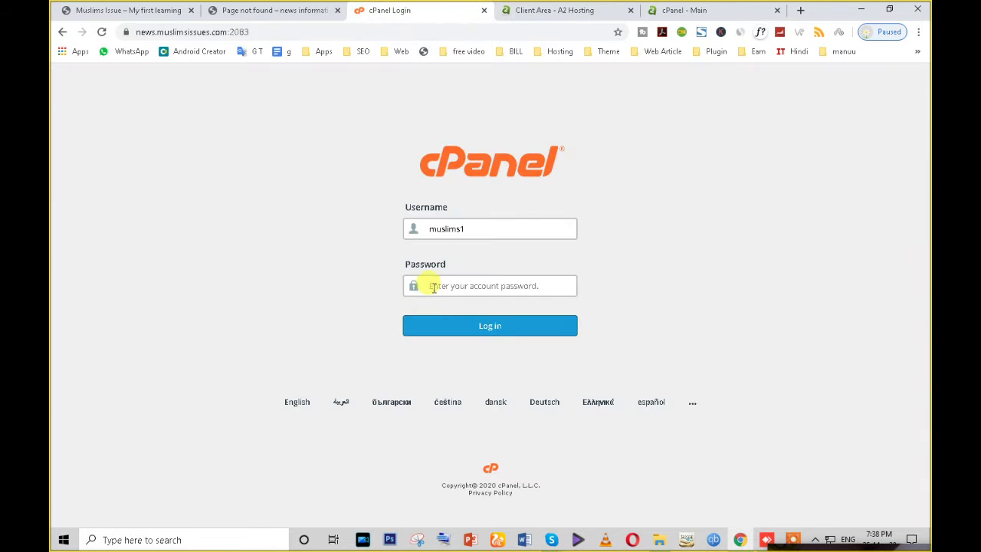
click(431, 286)
key(ctrl+v)
click(453, 325)
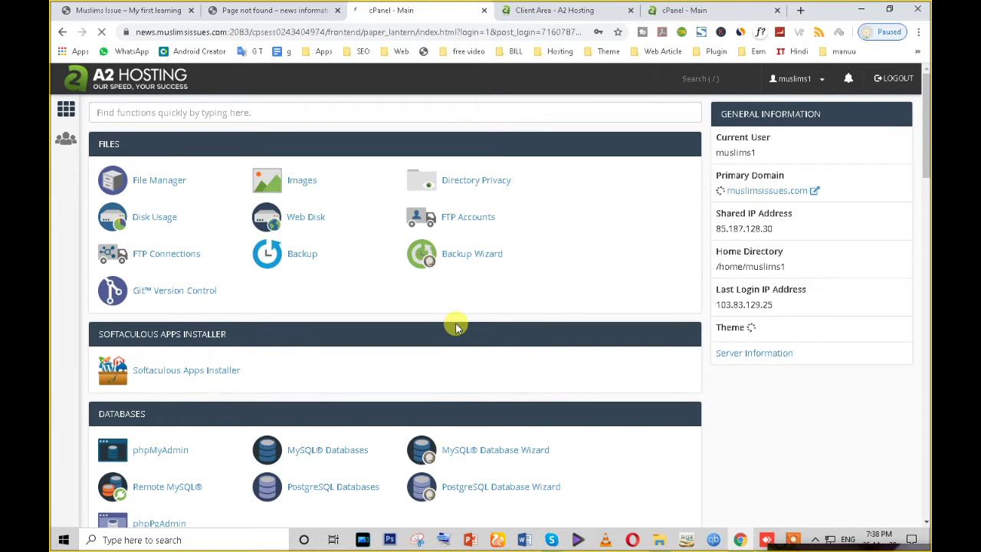
Step: Dismiss Chrome's save-password prompt and check the live site tab
click(127, 10)
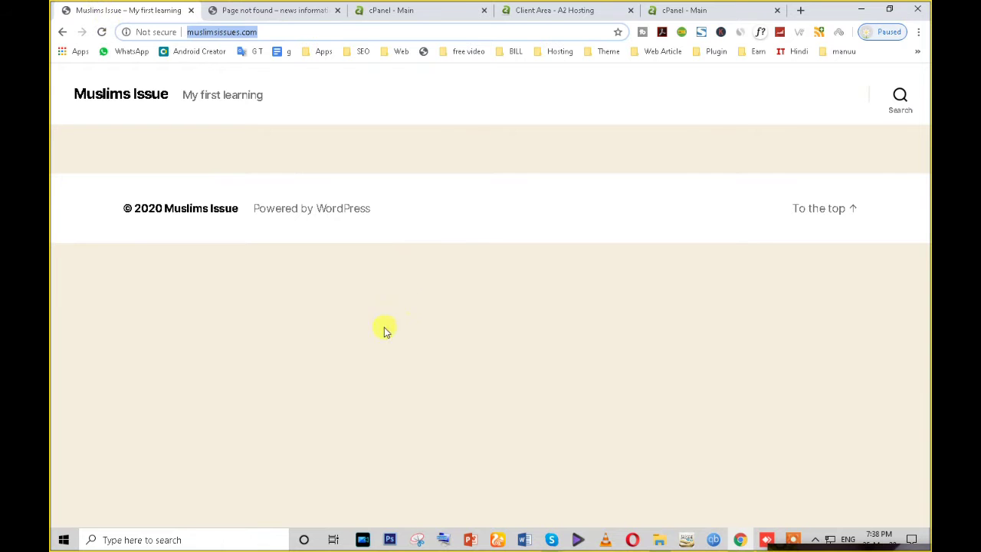
click(389, 8)
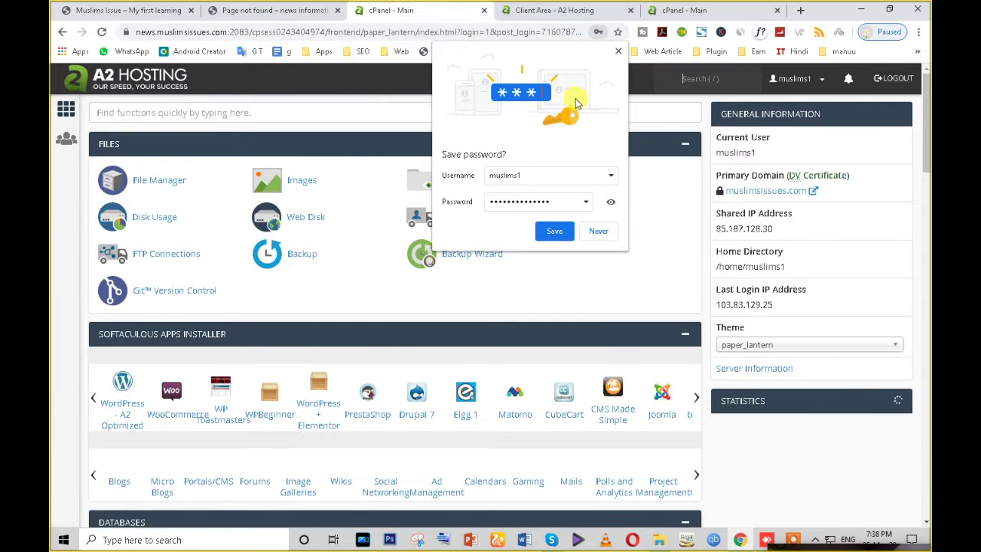
click(620, 51)
click(127, 10)
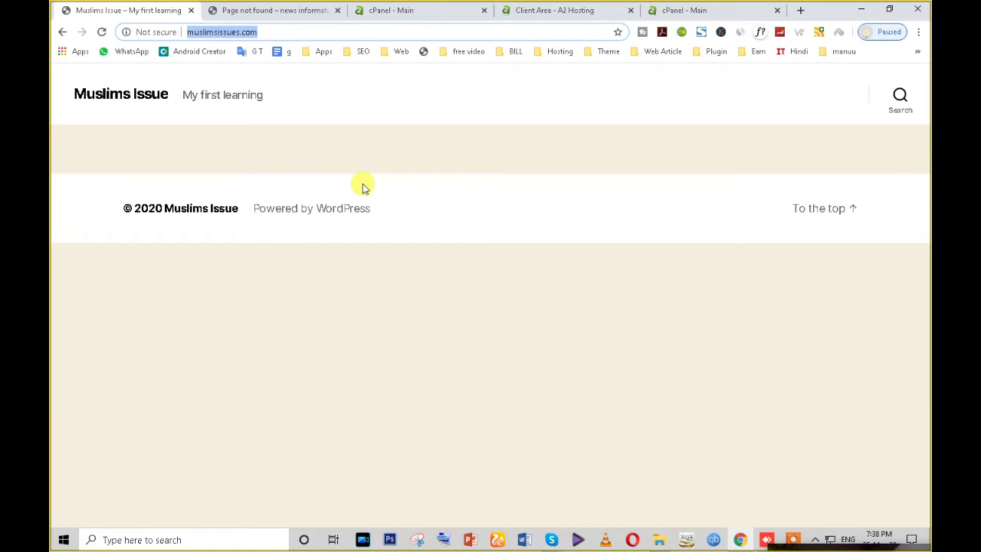
click(395, 9)
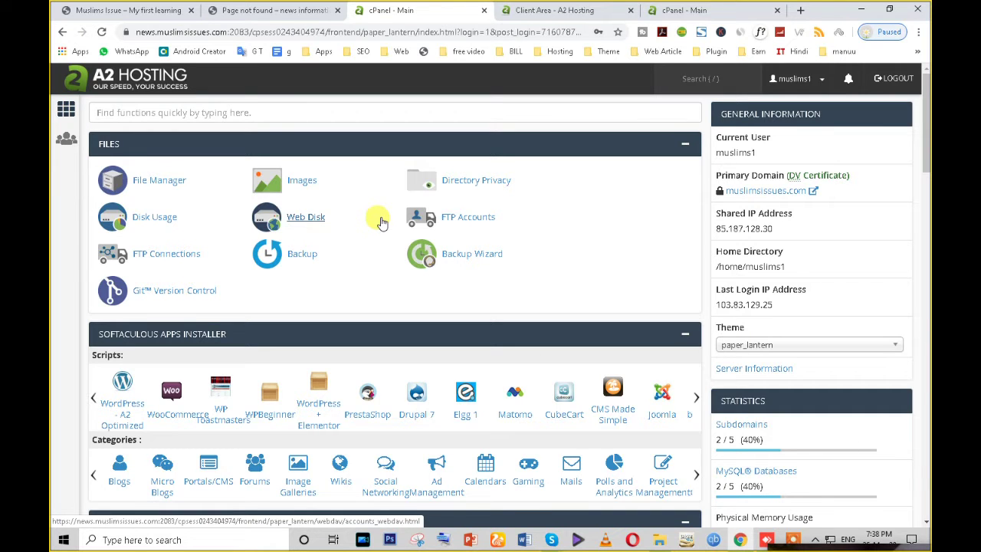
Step: Launch File Manager in a new tab and close the hosting client area tab
click(171, 184)
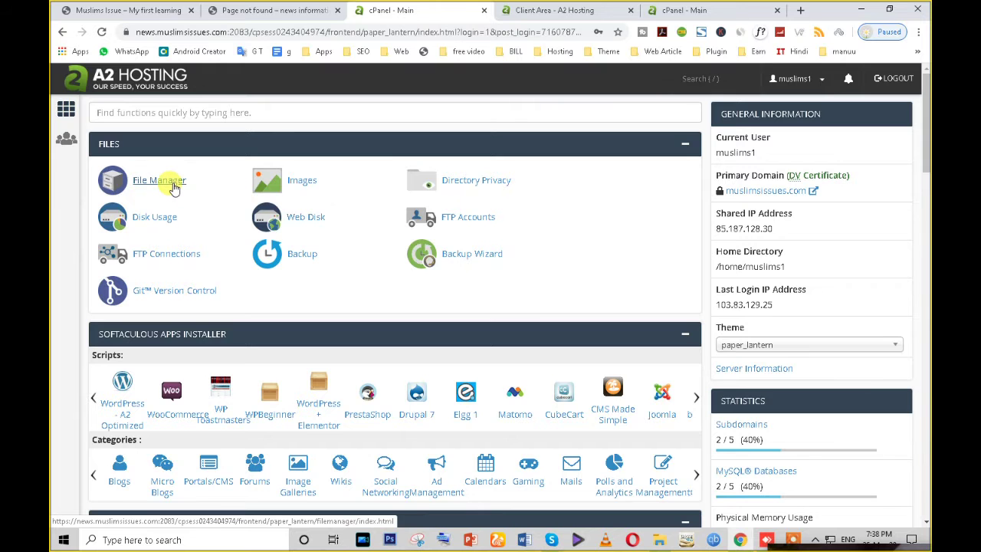
click(613, 11)
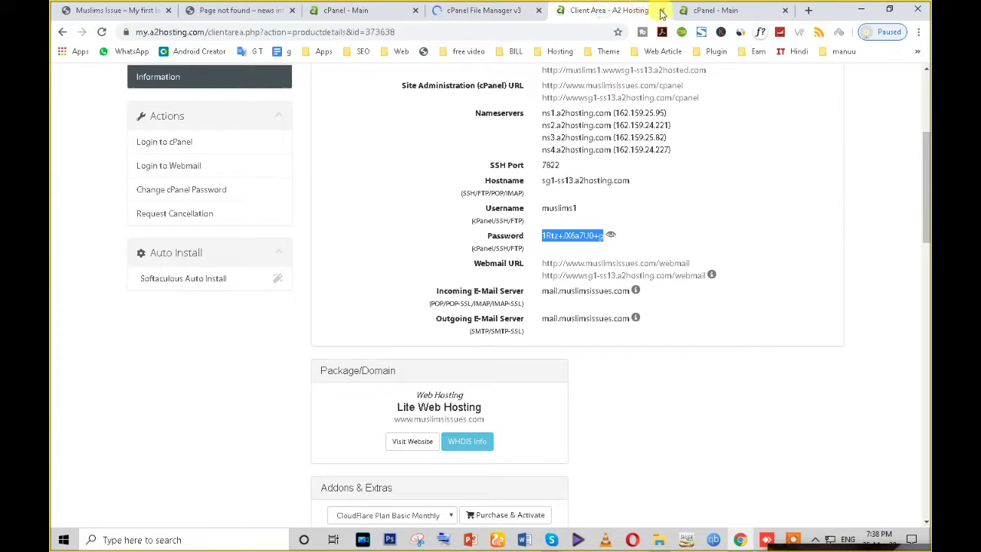
click(662, 10)
click(237, 10)
click(257, 32)
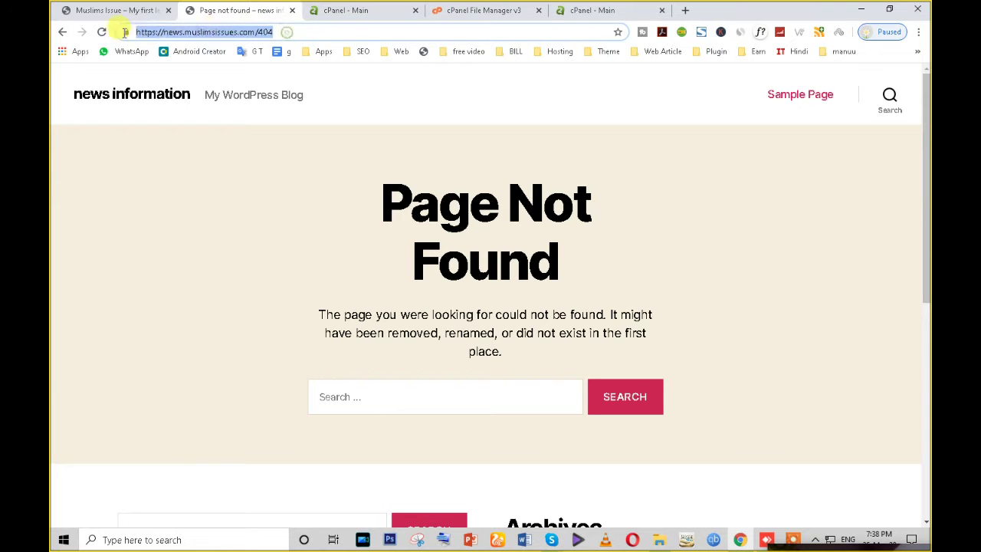
click(273, 32)
double_click(266, 32)
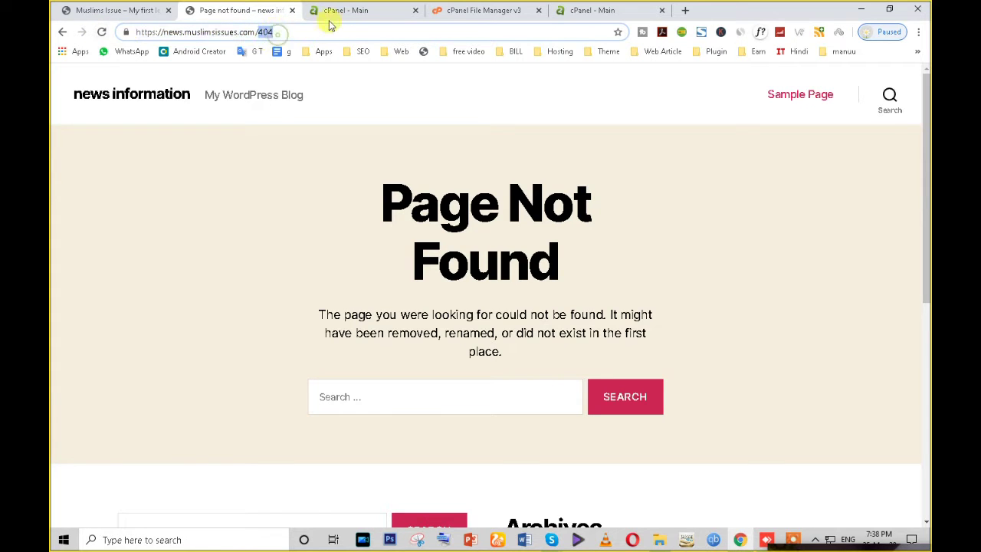
click(479, 10)
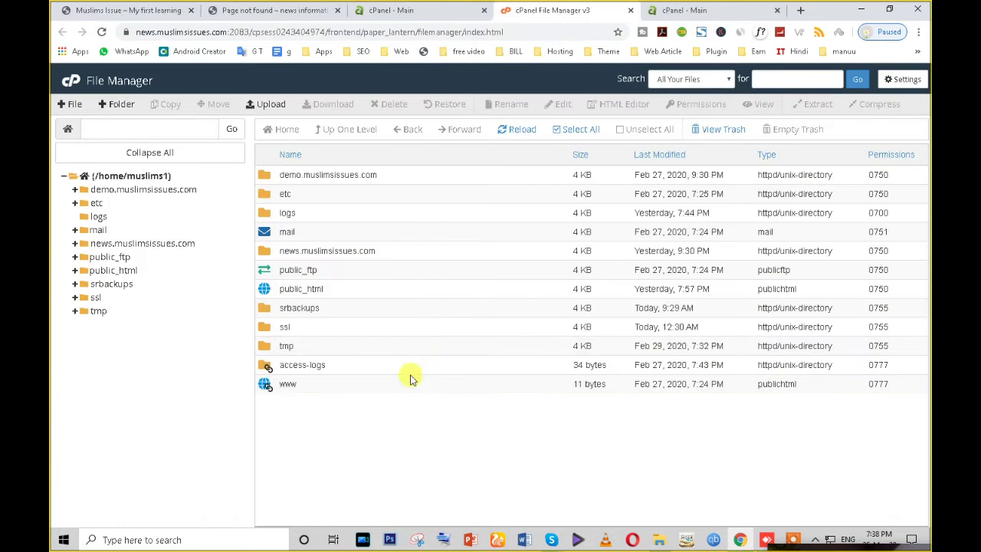
Step: Open the news.muslimsissues.com folder in File Manager
double_click(397, 256)
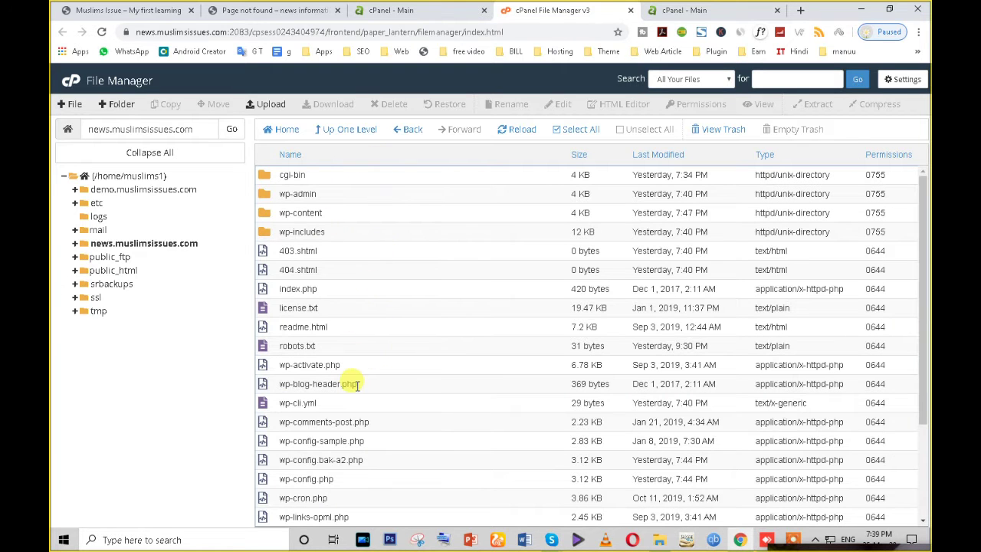
click(407, 131)
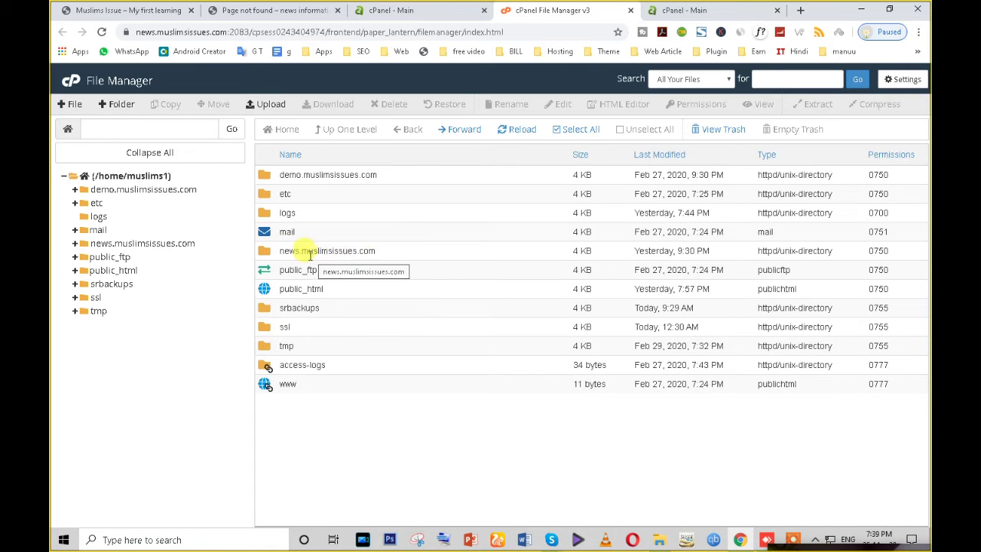
double_click(388, 253)
click(253, 10)
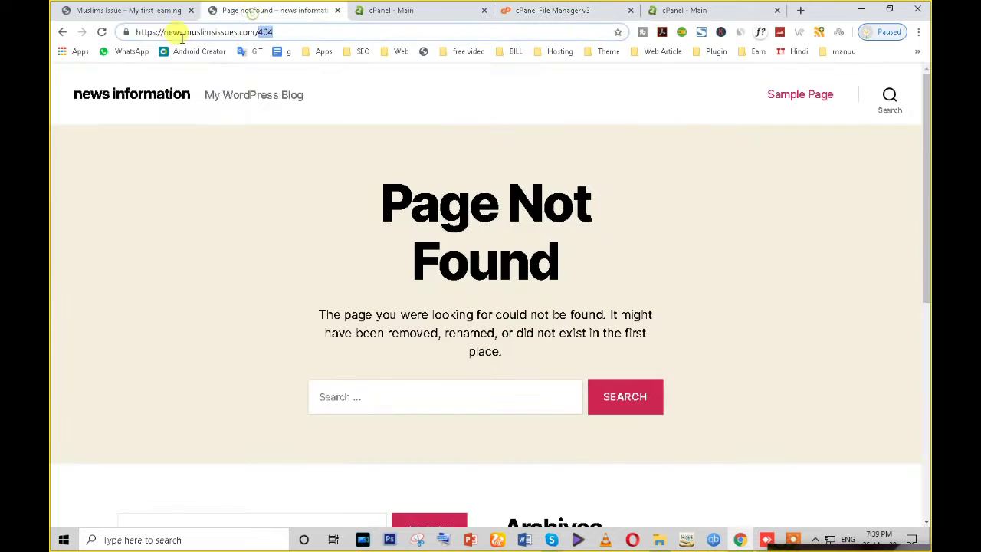
drag(298, 31, 135, 30)
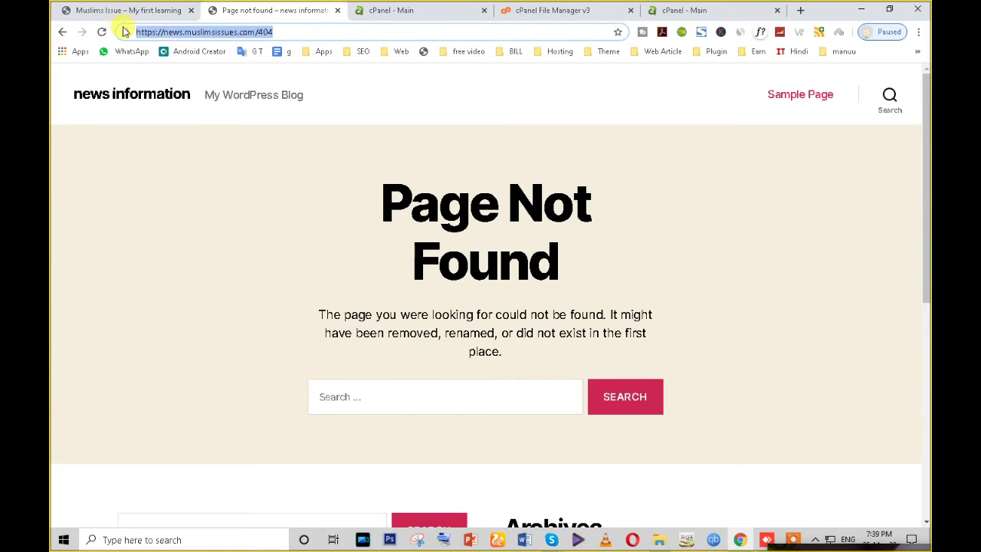
click(456, 11)
click(536, 10)
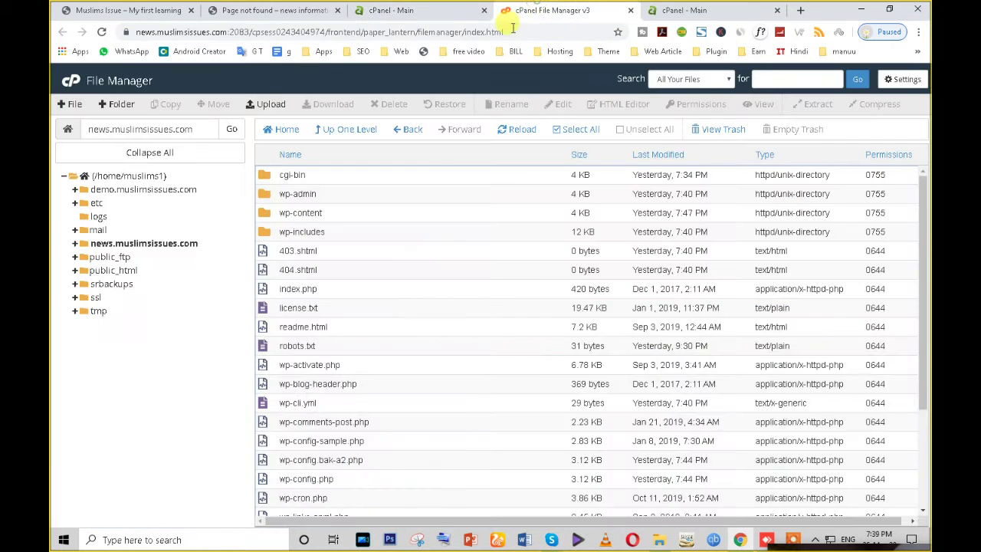
Step: Navigate into wp-content and then its plugins folder
double_click(333, 234)
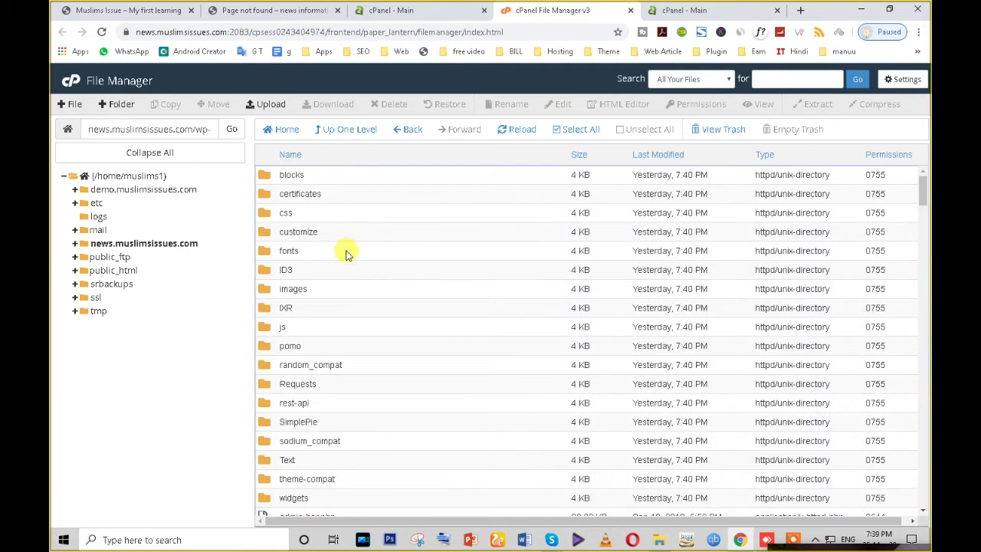
click(398, 136)
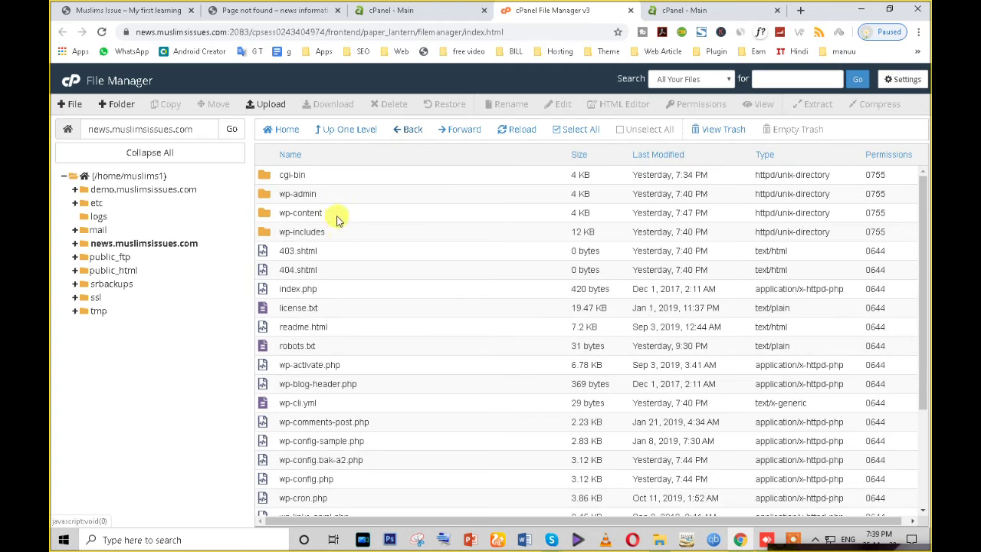
click(331, 215)
double_click(331, 216)
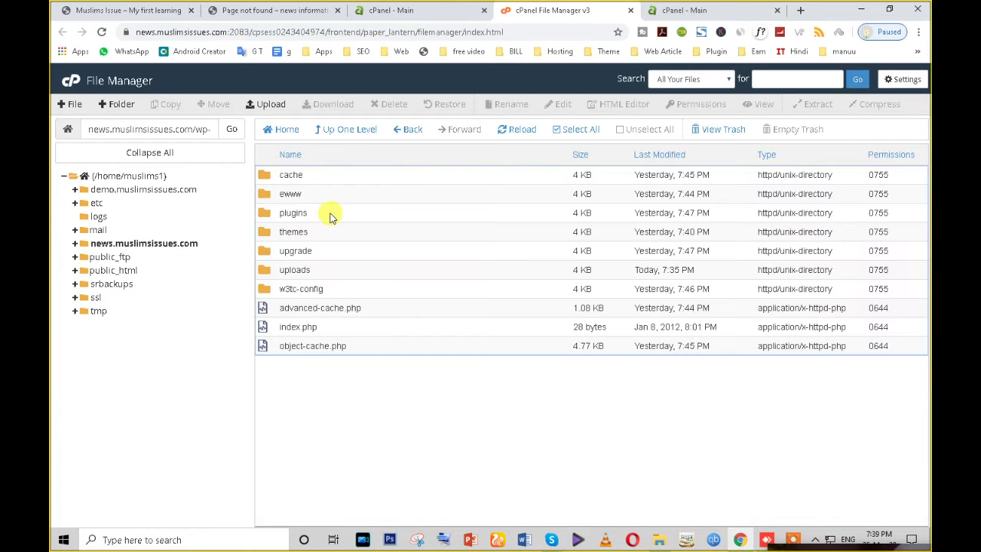
double_click(330, 216)
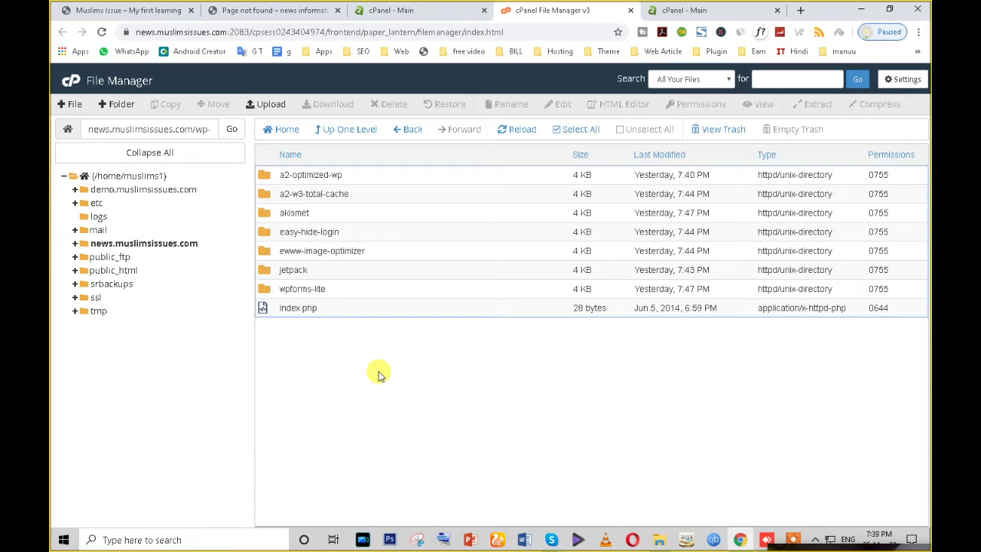
Step: Rename the easy-hide-login folder to easy-hide-login-
right_click(372, 237)
click(405, 281)
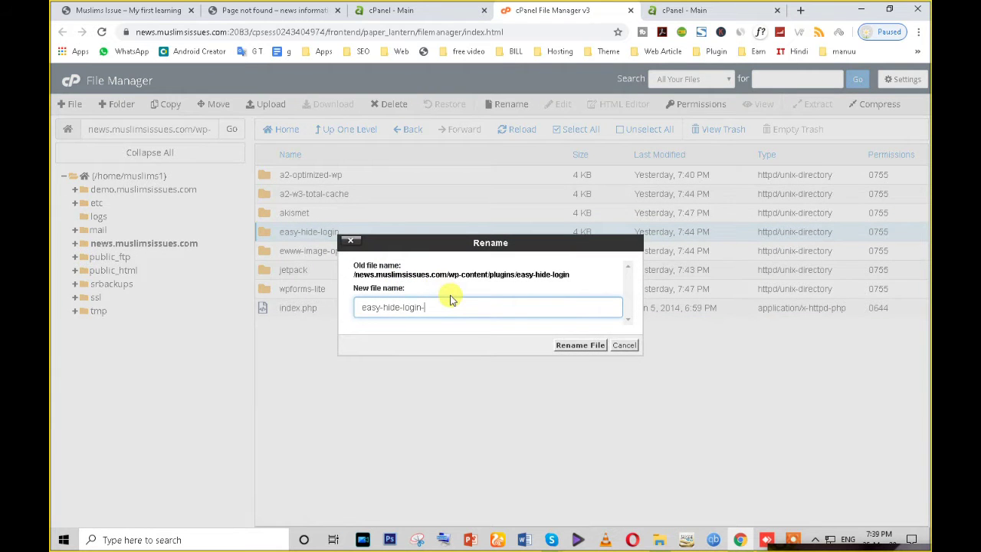
click(565, 346)
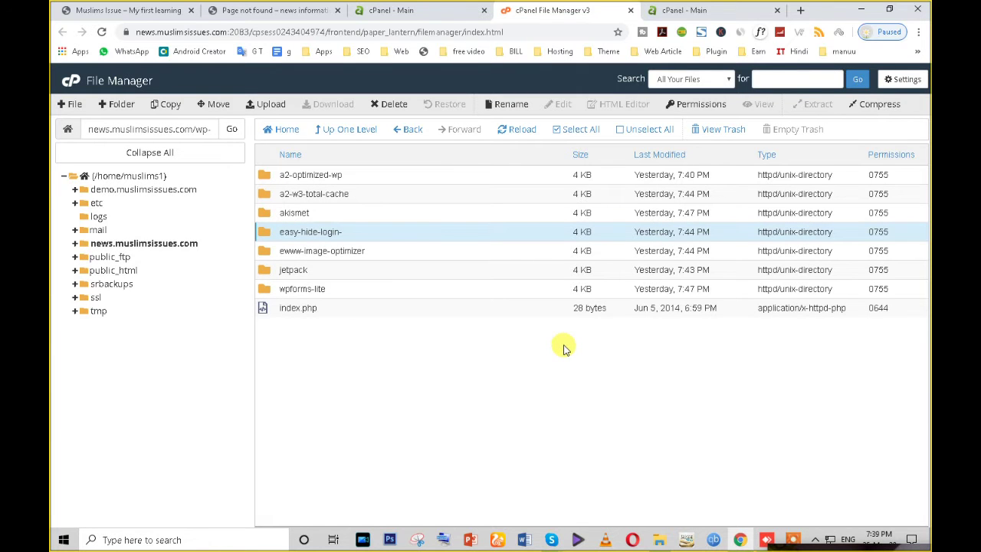
Step: Reload the Page Not Found tab to check the effect of the rename
click(266, 10)
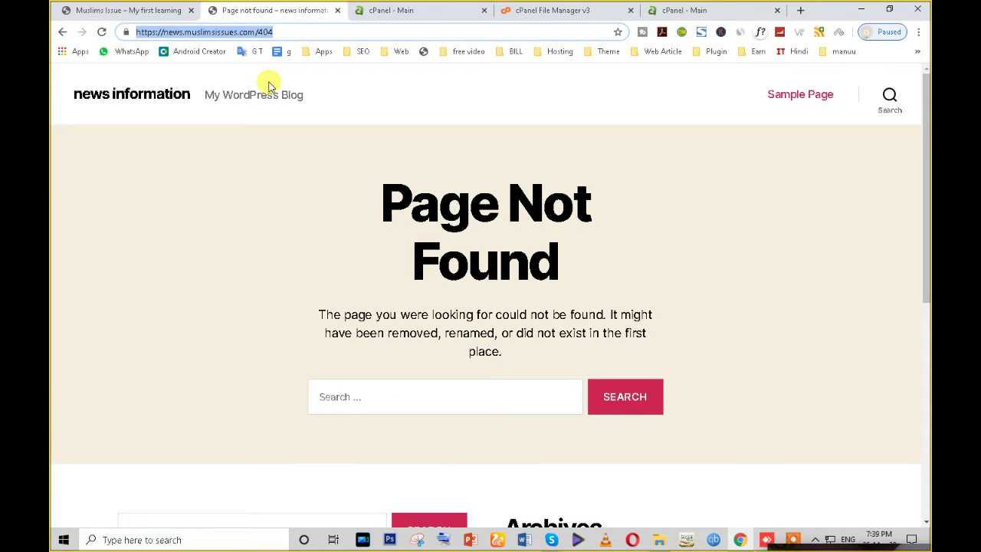
click(101, 32)
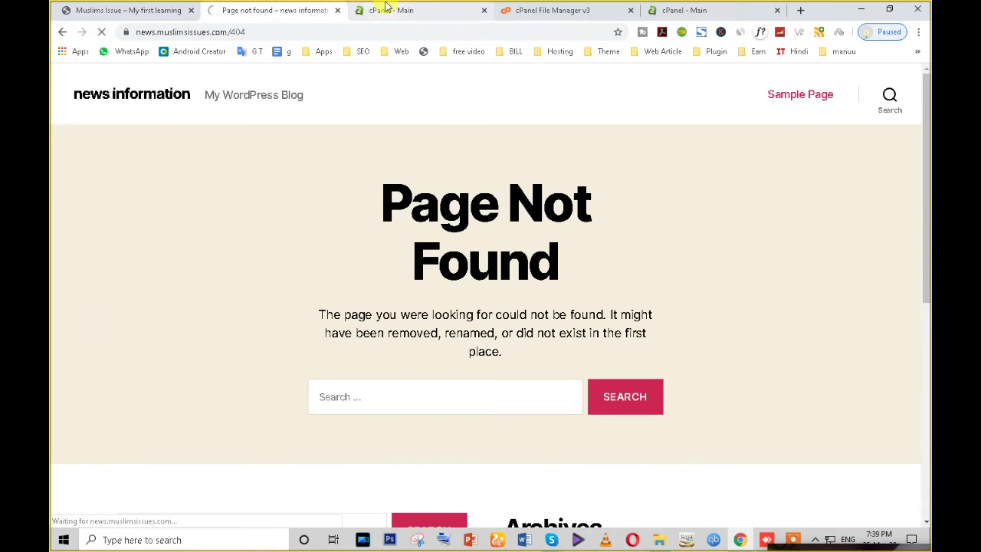
click(387, 10)
click(551, 10)
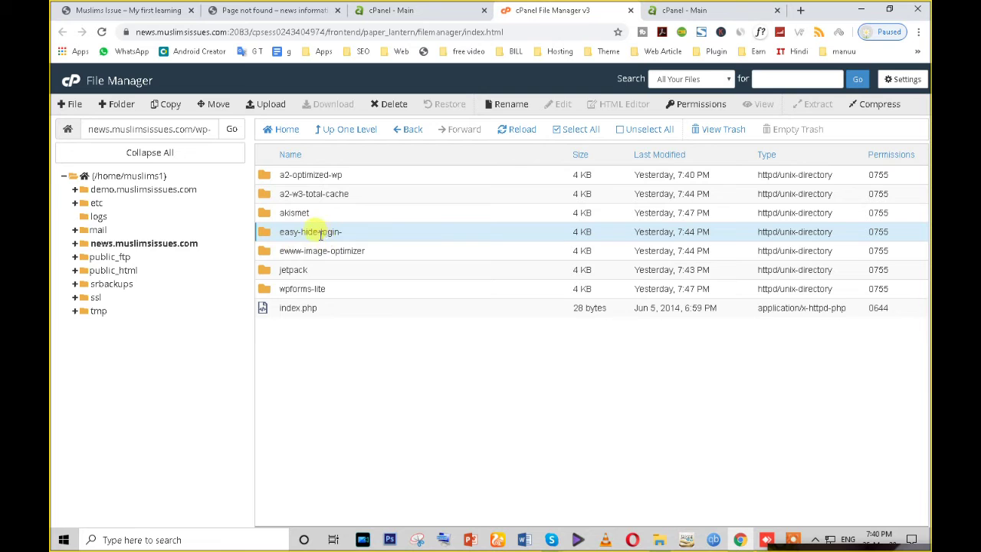
click(261, 10)
Step: Change the address ending from /404 to /admin, which now reaches the WordPress login
click(291, 33)
click(292, 34)
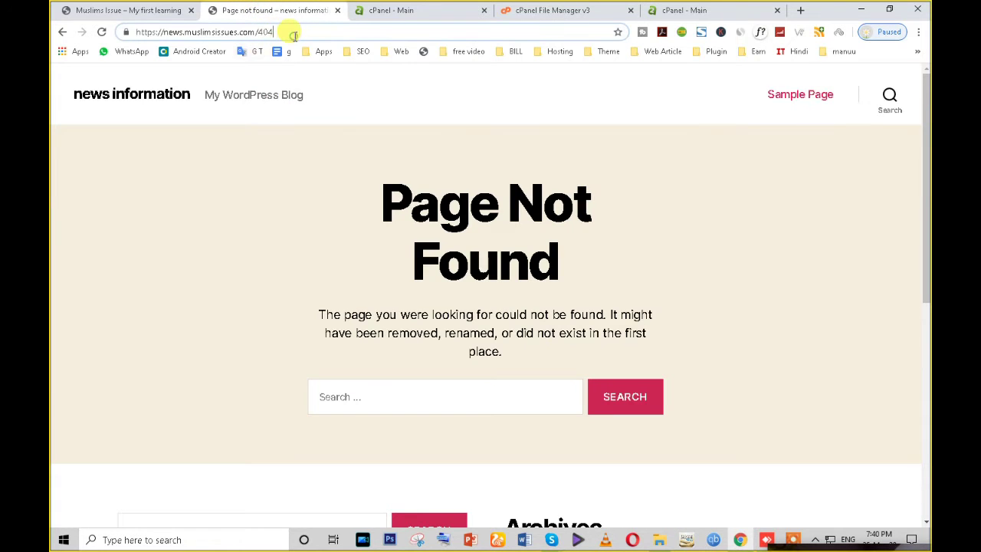
key(BackSpace)
key(BackSpace)
key(BackSpace)
text(admin)
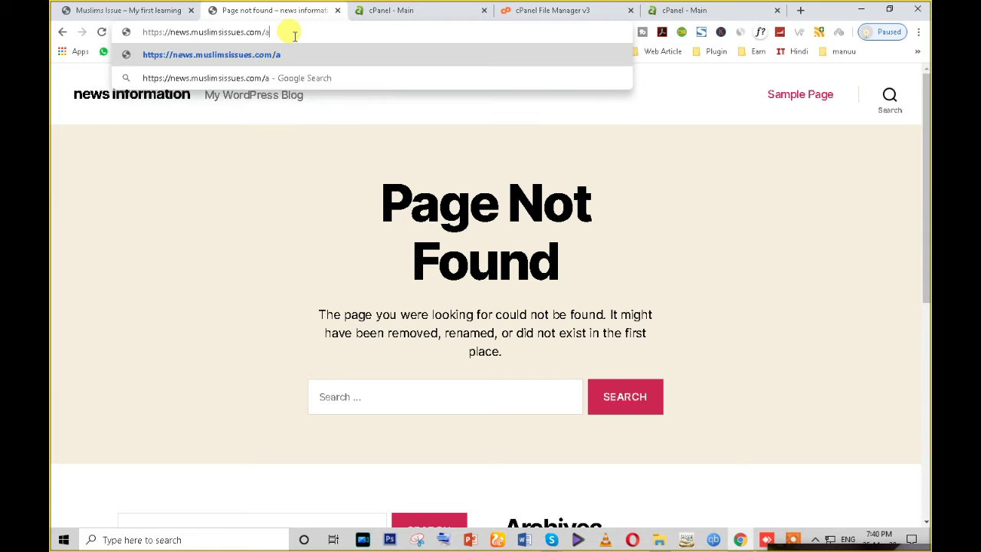
key(Return)
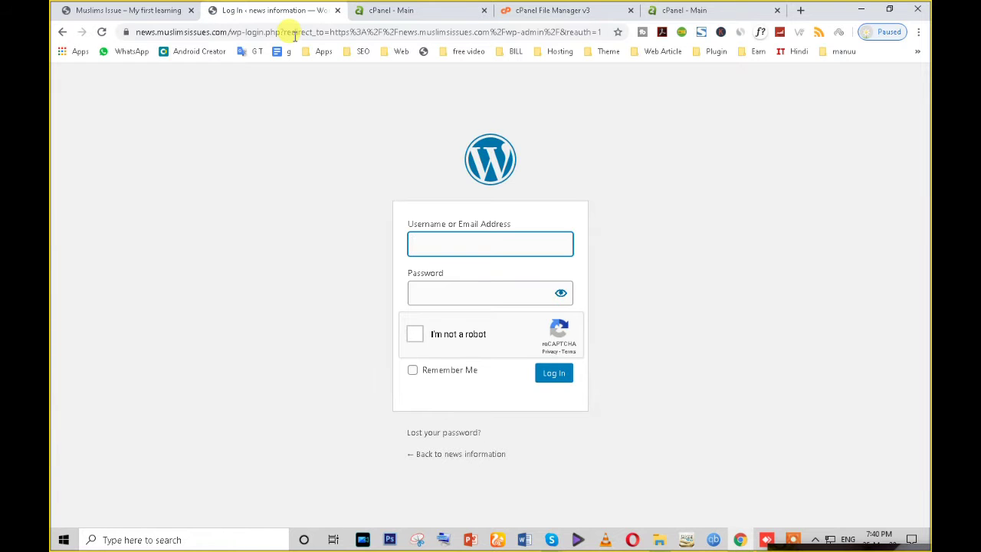
drag(233, 32, 619, 32)
Step: Rename easy-hide-login- back to easy-hide-login and reload the login tab
click(683, 12)
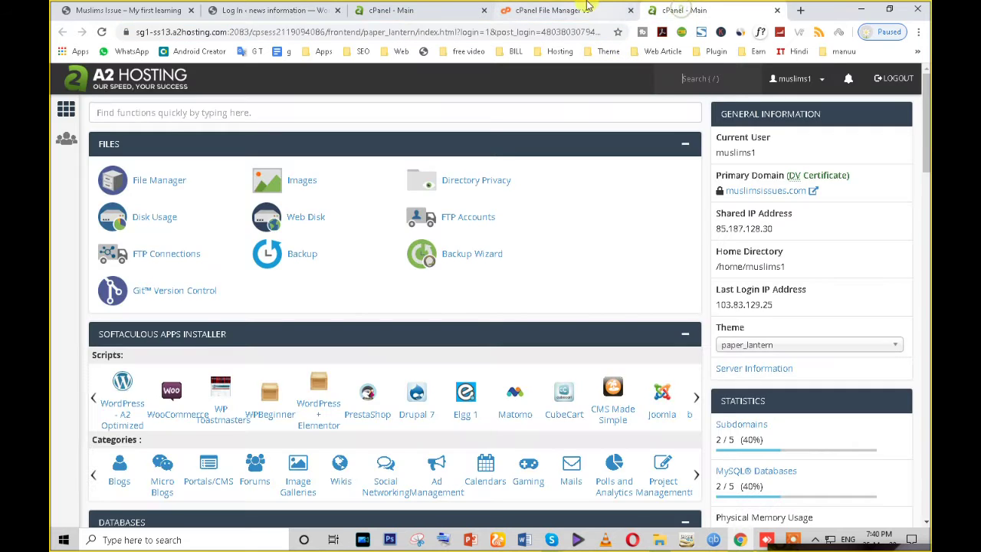
click(587, 9)
right_click(350, 234)
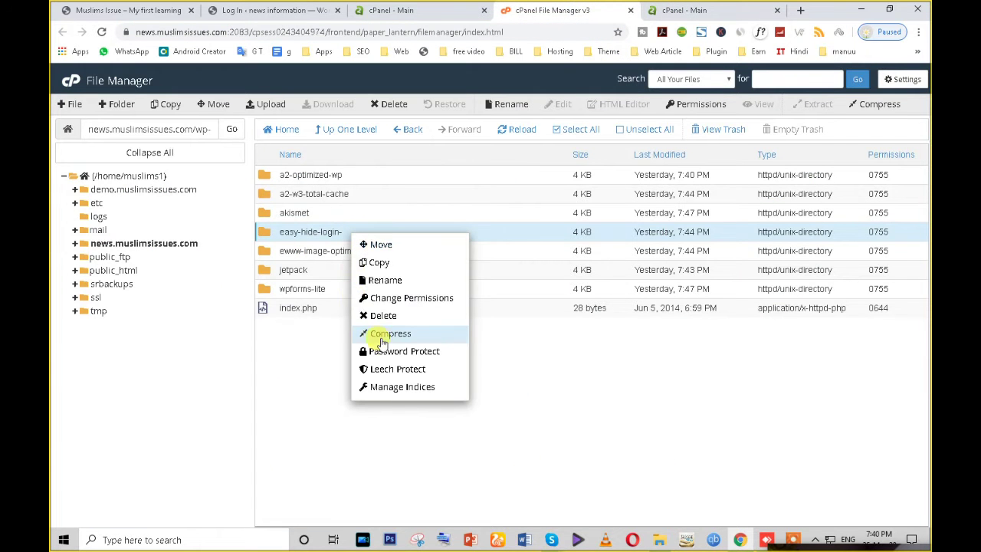
click(376, 280)
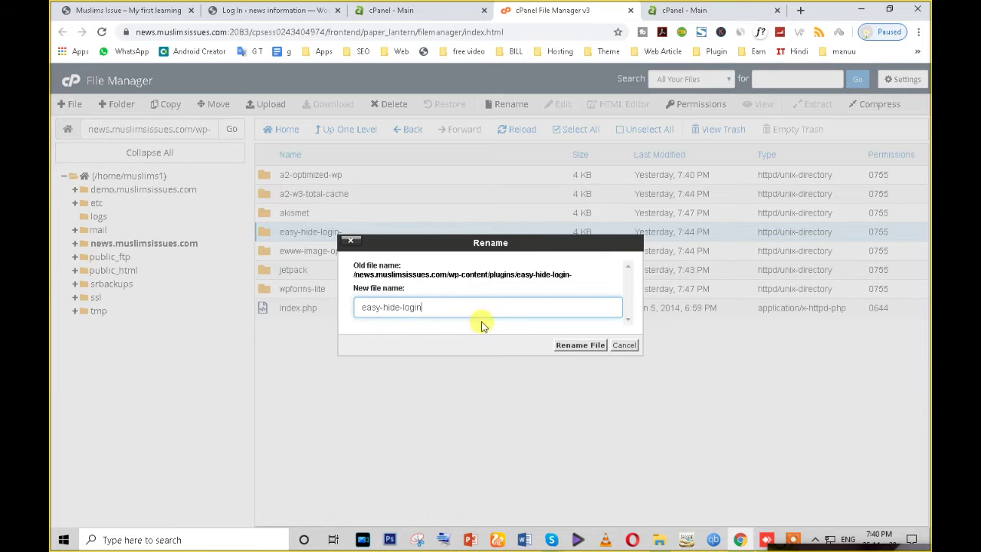
click(568, 345)
click(275, 9)
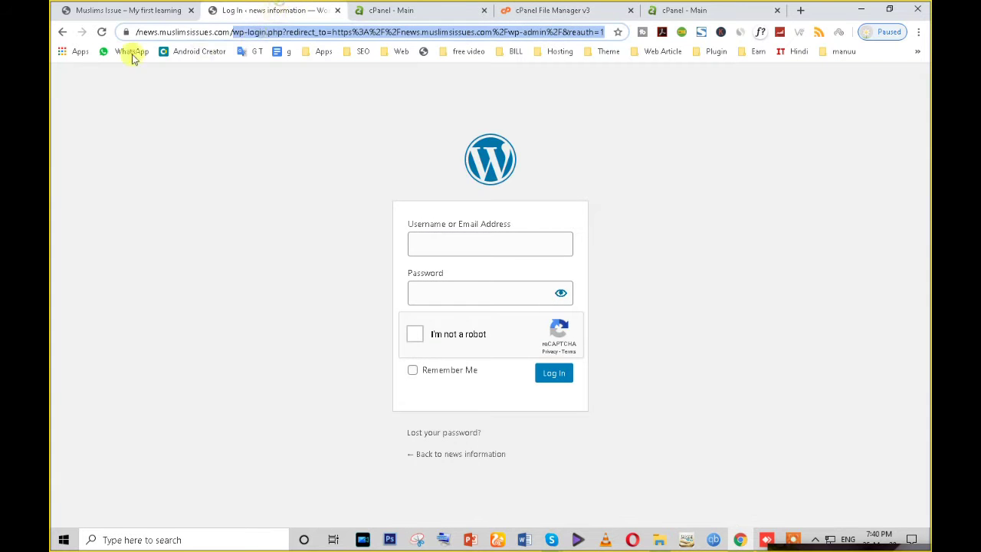
click(99, 32)
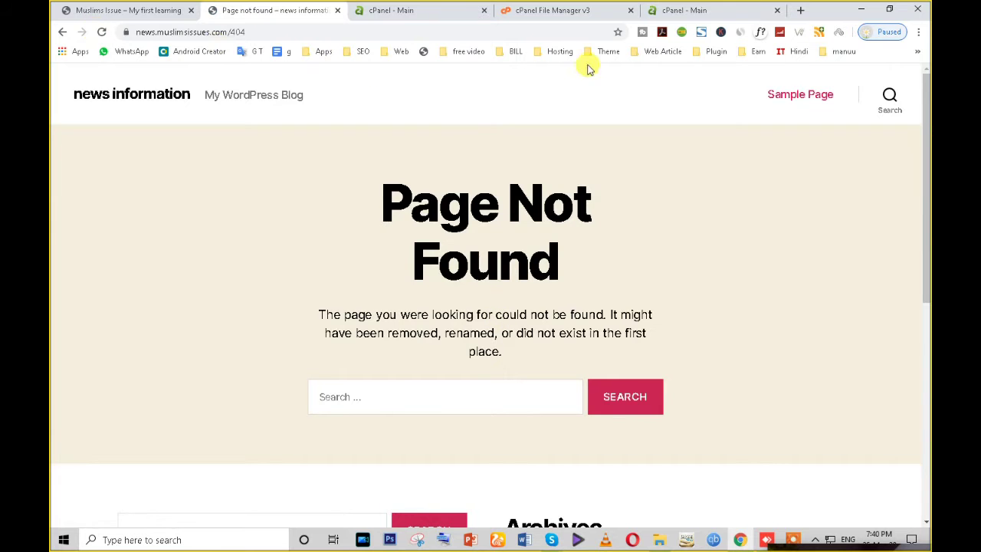
click(587, 7)
Step: Rename the easy-hide-login folder to easy-hide-login- again
right_click(352, 234)
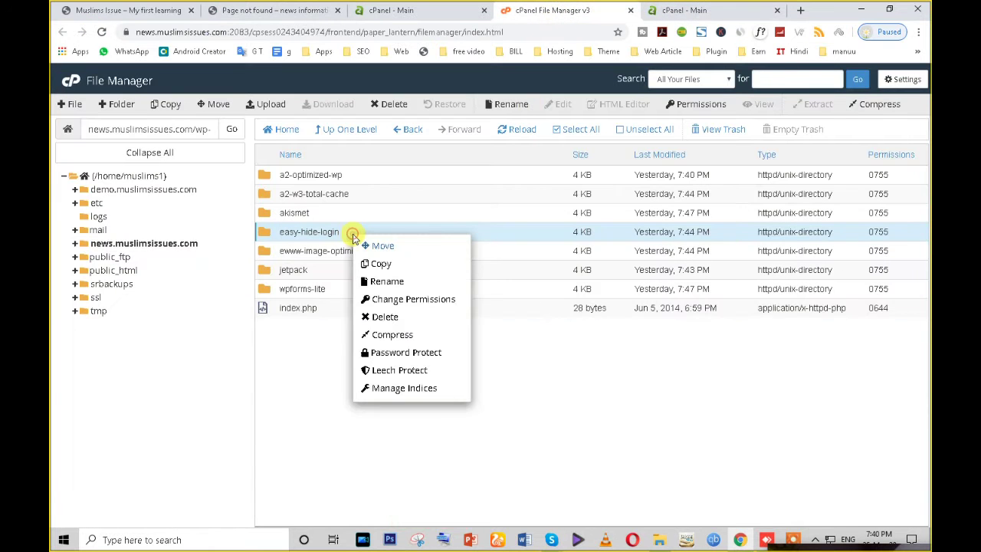
click(380, 282)
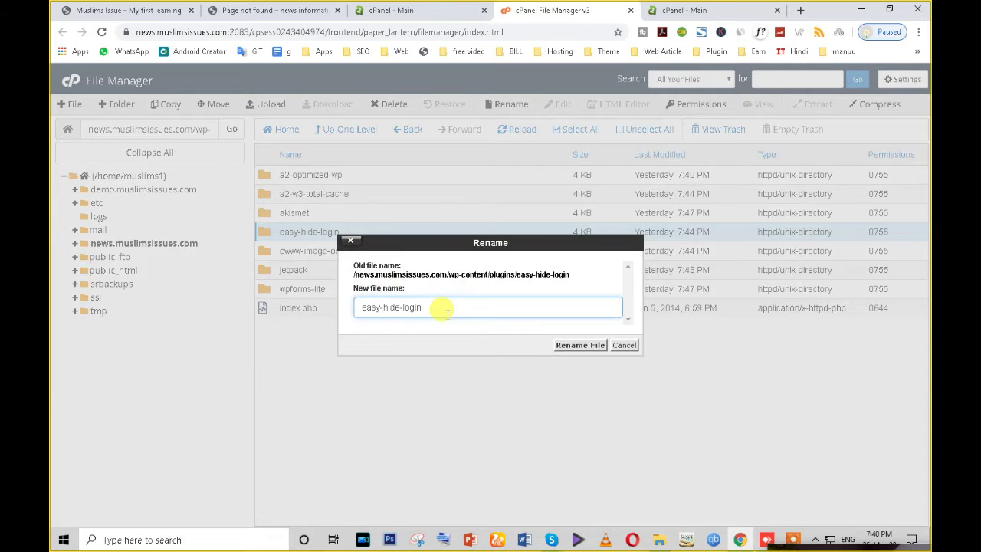
click(567, 345)
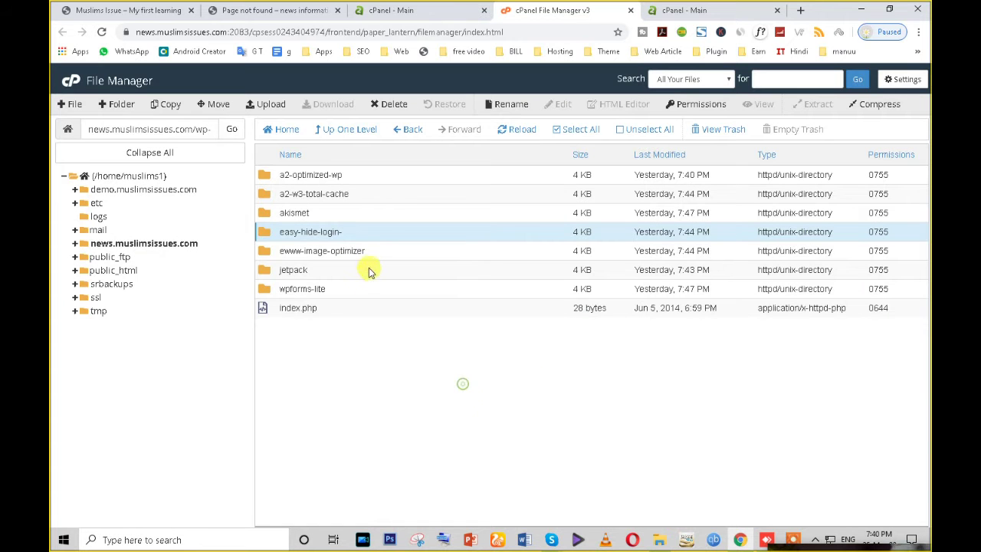
Step: Edit the site address so it ends in /admin instead of /404
click(234, 9)
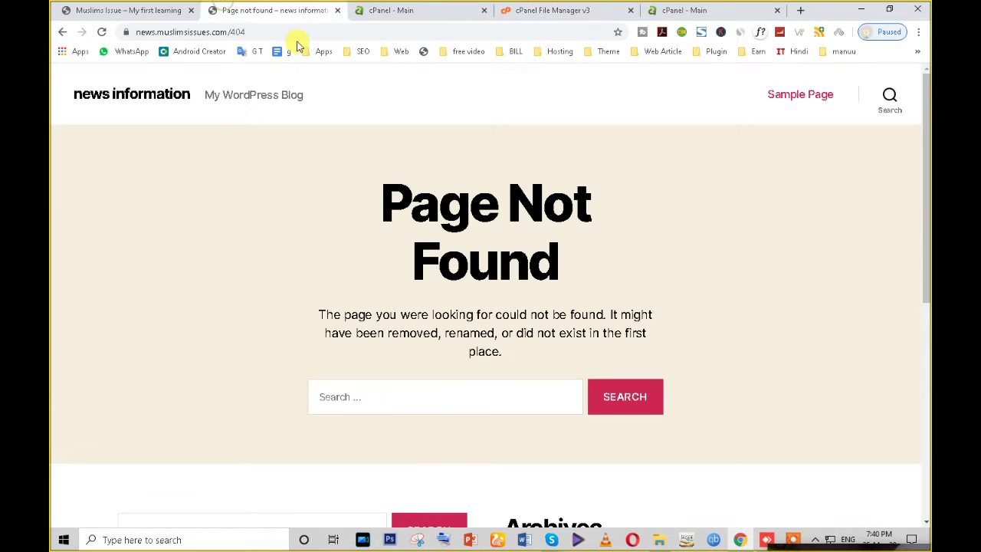
click(301, 30)
click(303, 31)
key(BackSpace)
key(BackSpace)
key(BackSpace)
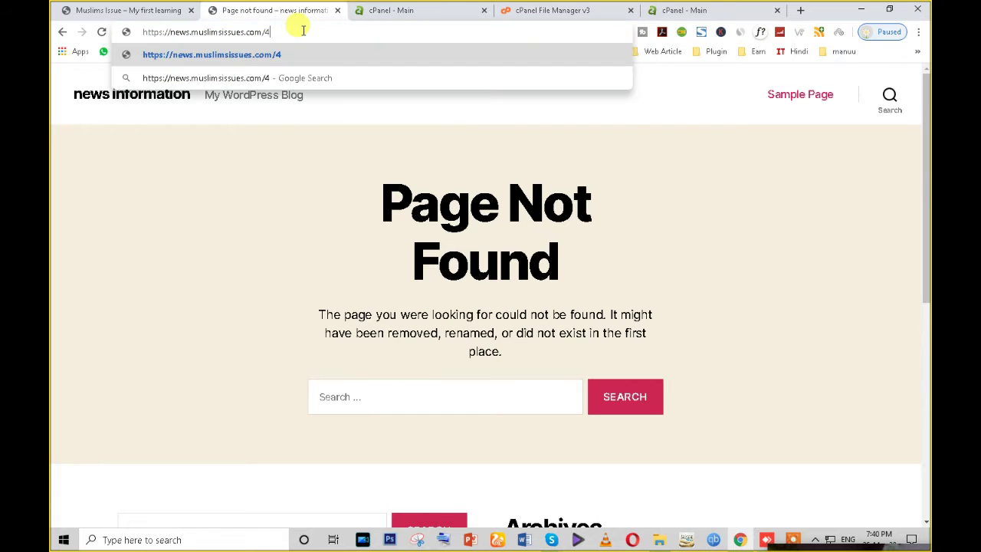
text(wp-a)
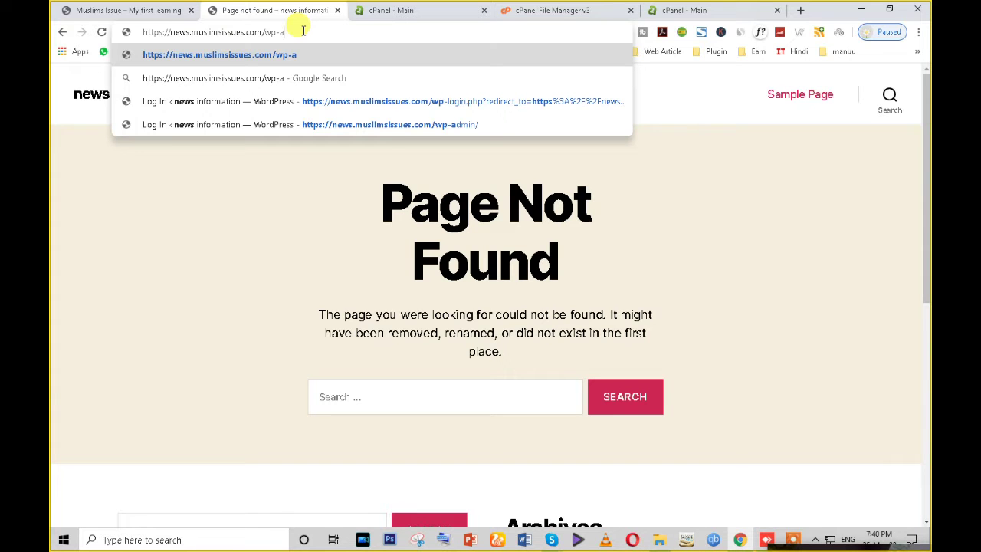
key(BackSpace)
key(BackSpace)
text(admin)
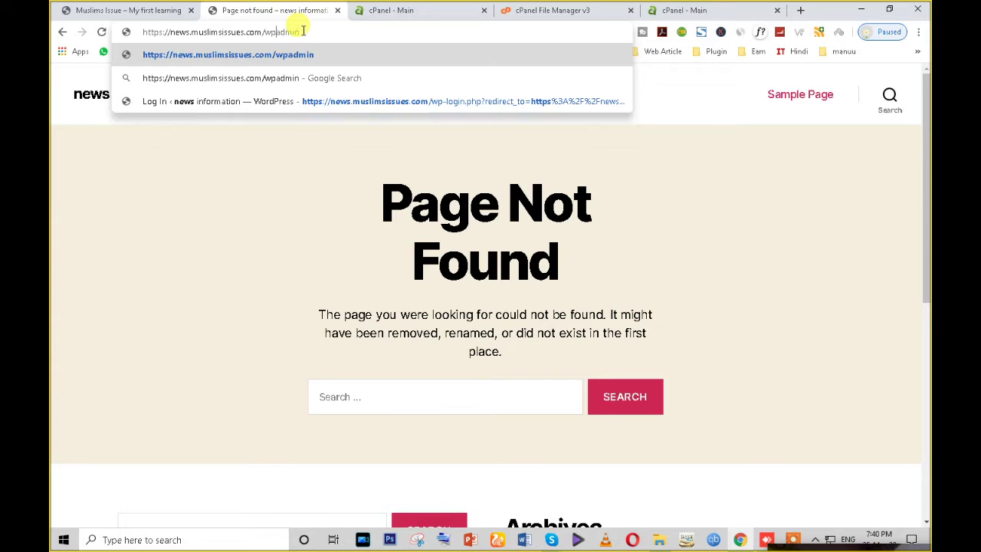
key(BackSpace)
key(BackSpace)
key(BackSpace)
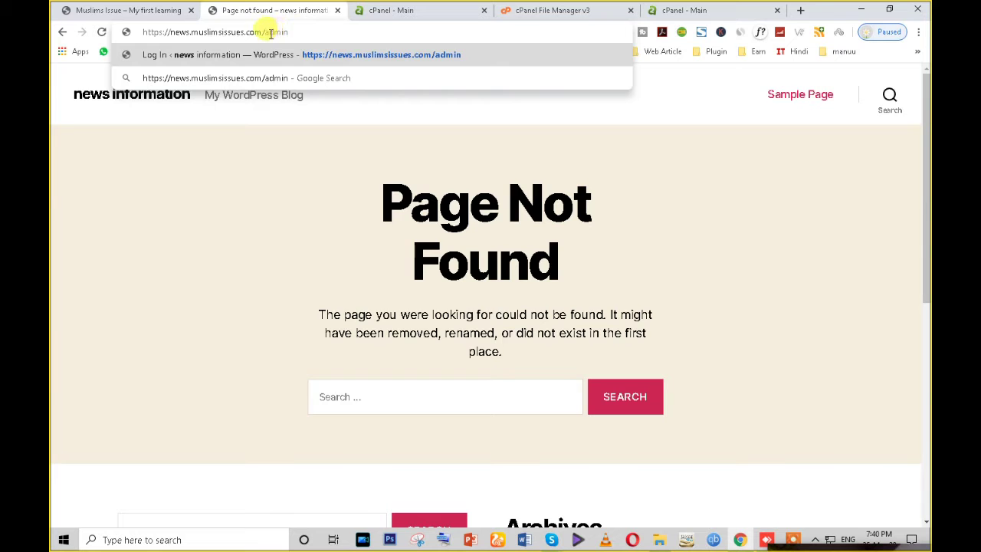
click(315, 33)
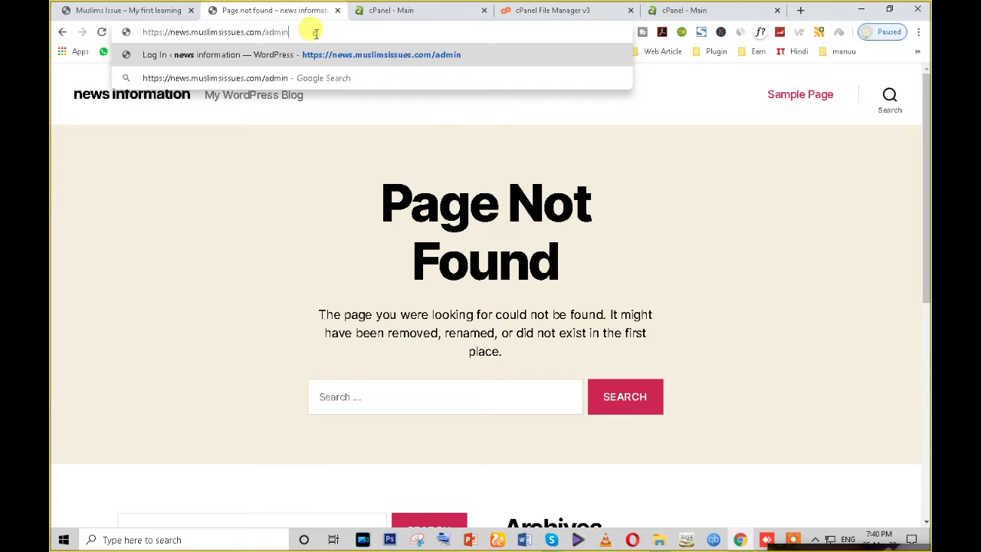
Step: Log in to WordPress with the admin credentials and reCAPTCHA, then close the cPanel - Main tab
key(Return)
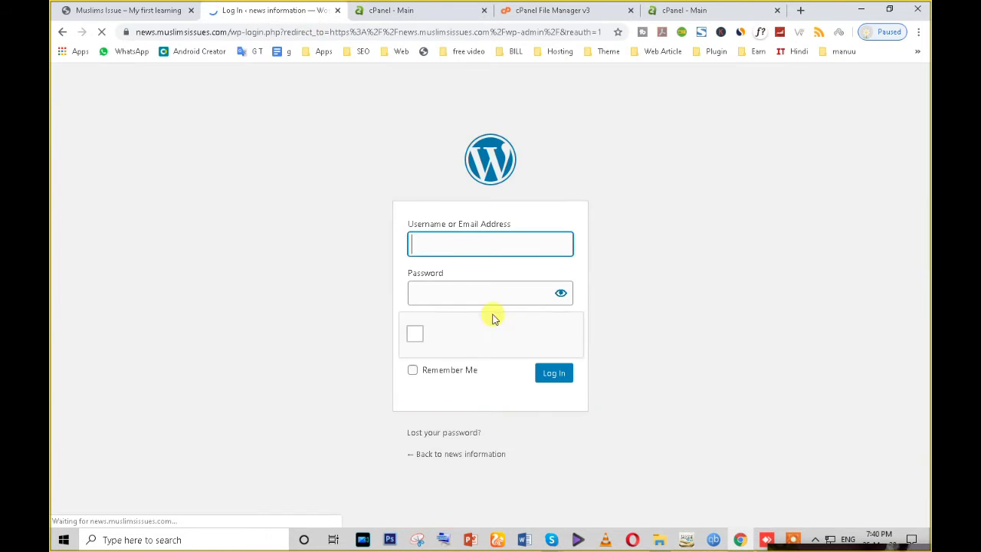
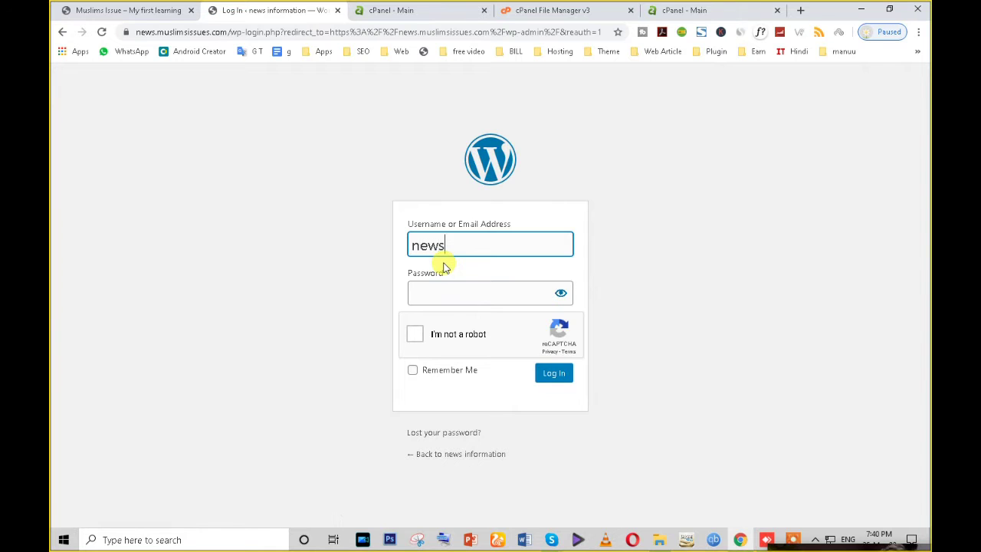
click(450, 290)
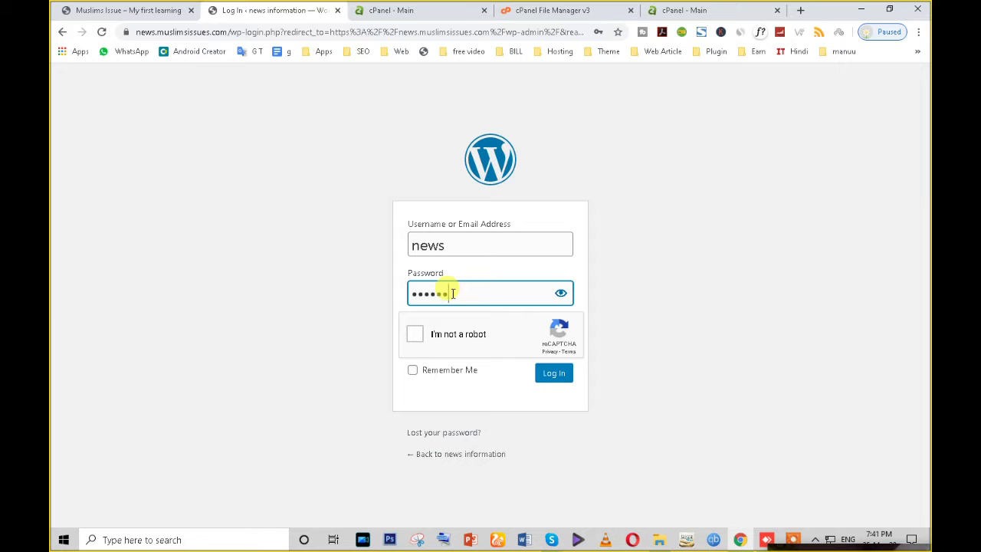
click(415, 336)
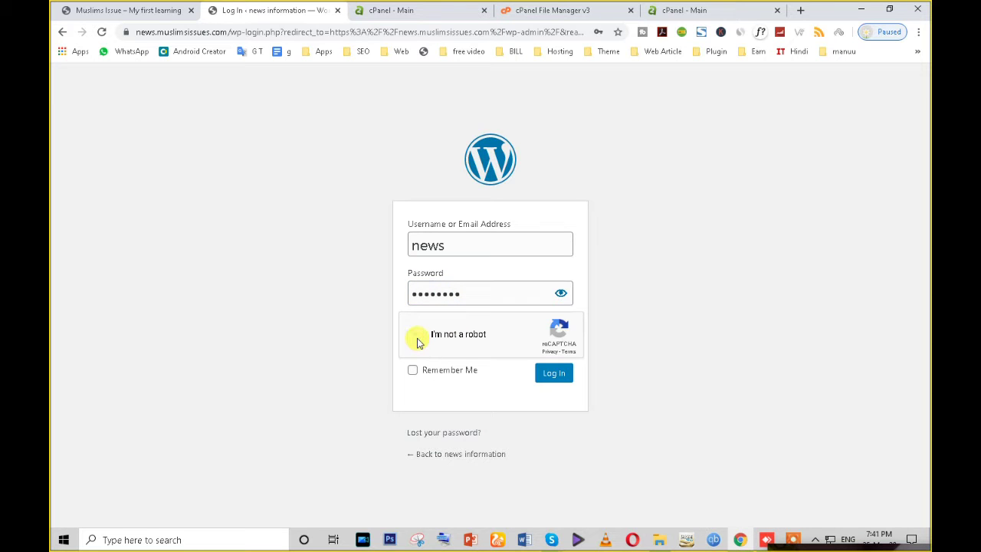
click(553, 374)
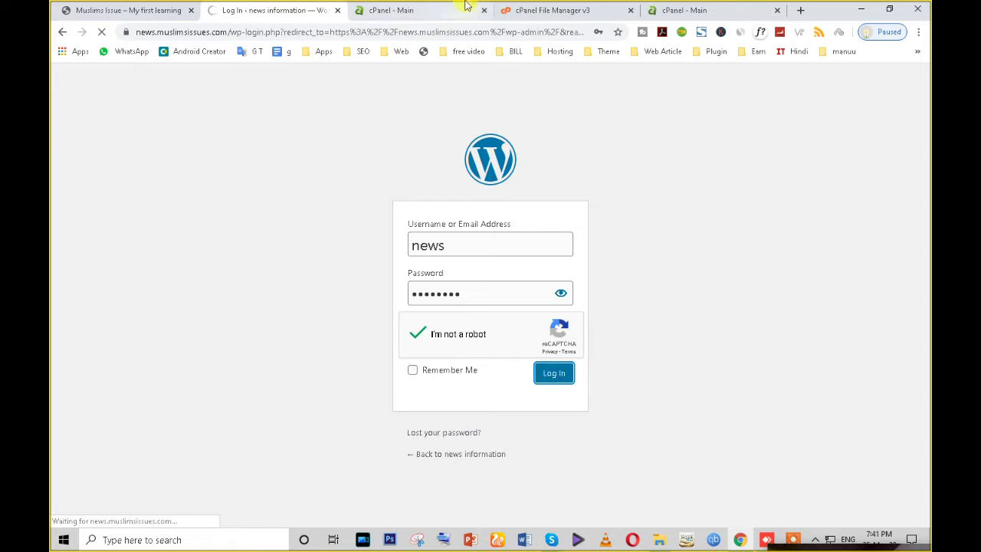
click(400, 12)
click(483, 10)
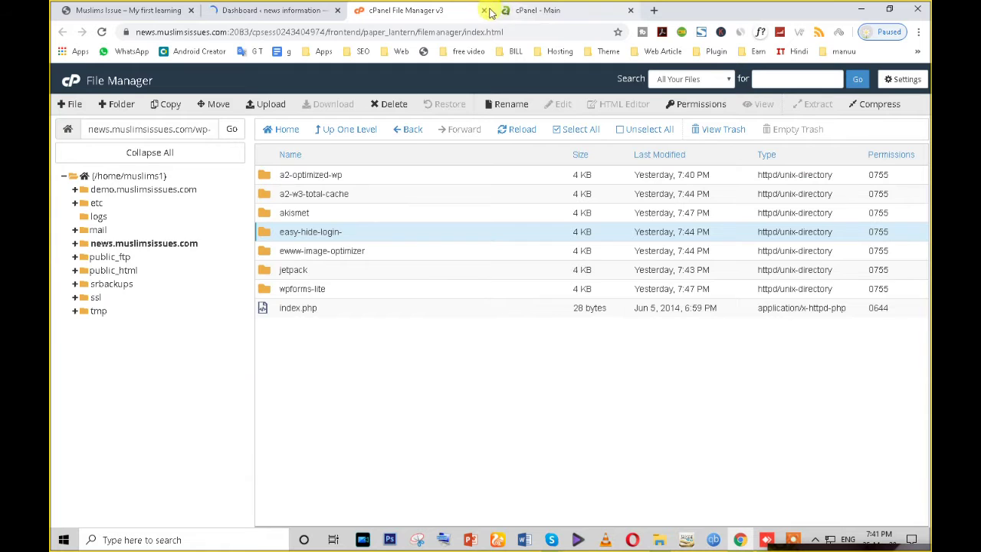
Step: Close the remaining cPanel tabs and dismiss Chrome's save-password popup
click(483, 10)
click(484, 10)
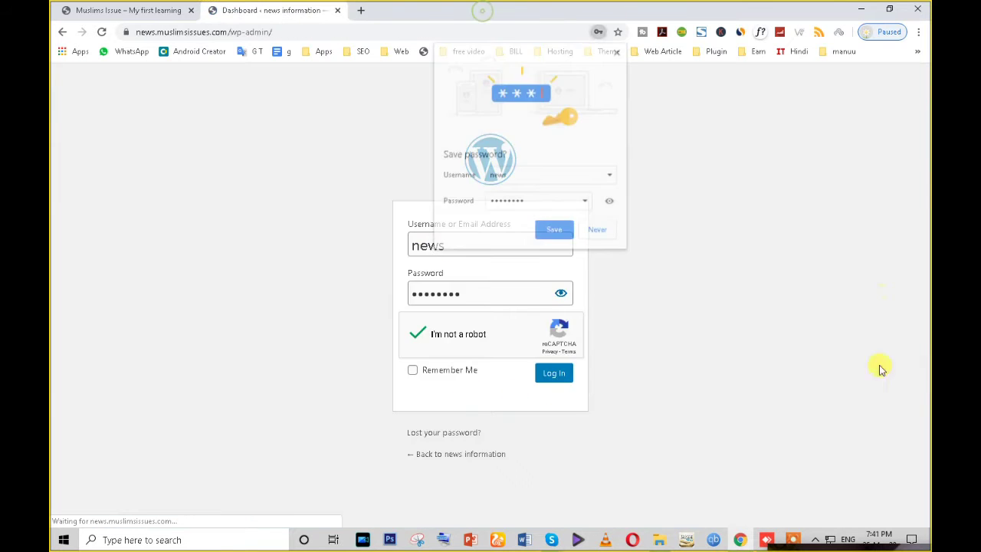
click(618, 51)
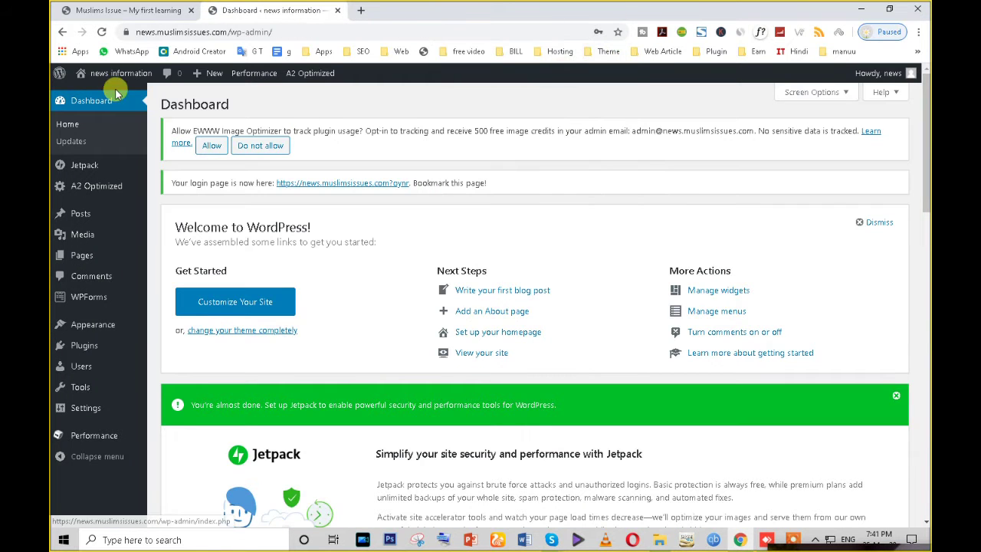
Step: Open Visit Site in a new tab and scroll the live Hello world! front page
mouse_move(117, 79)
right_click(86, 93)
click(119, 101)
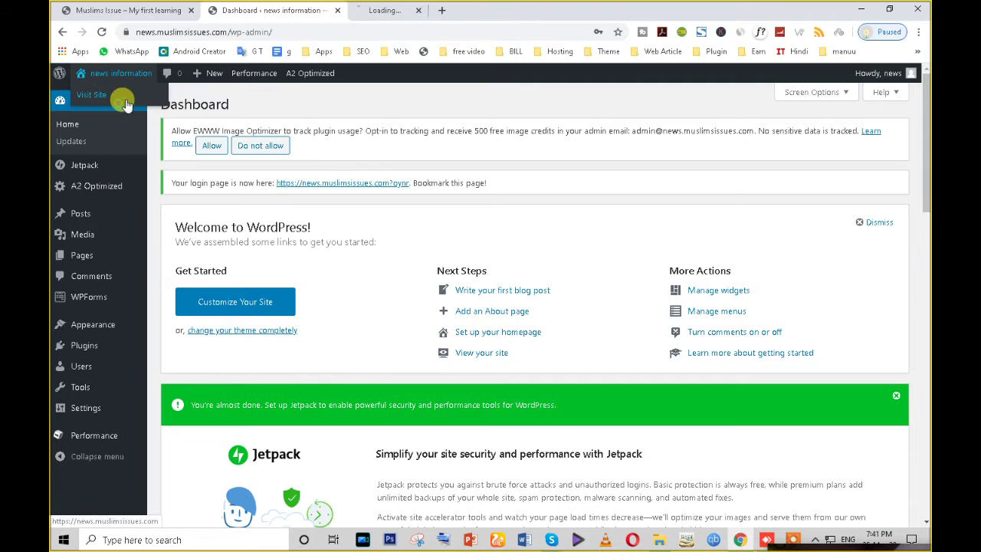
click(390, 9)
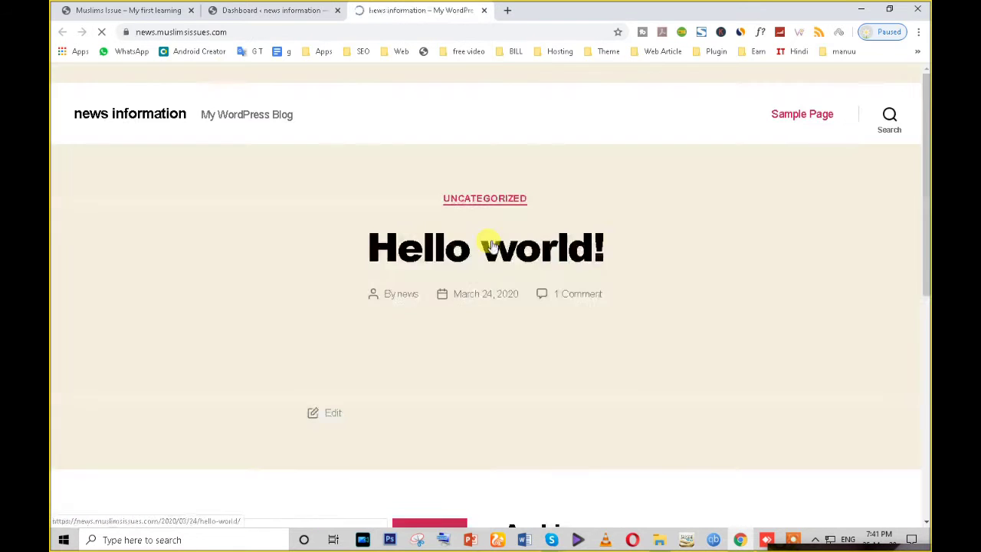
scroll(373, 307, down, 6)
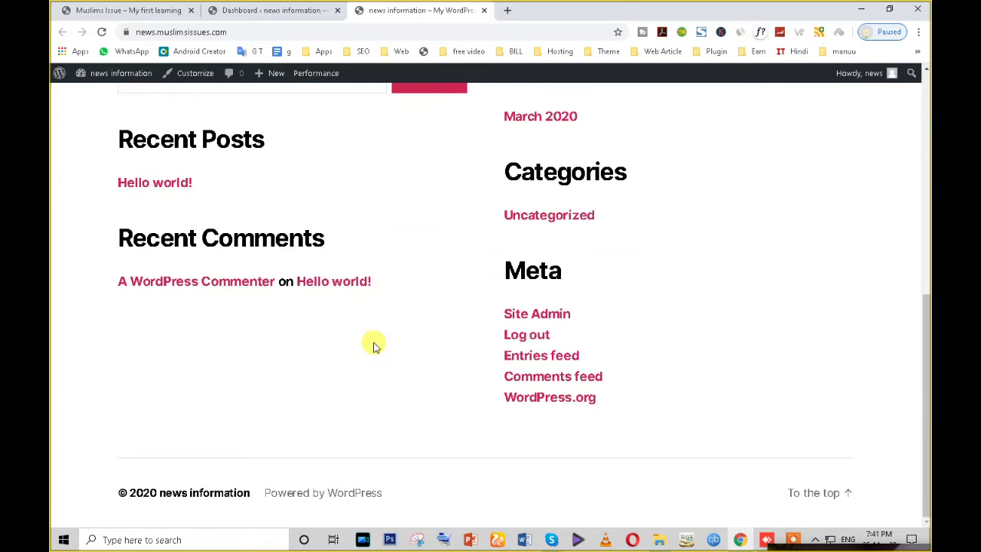
scroll(375, 344, up, 6)
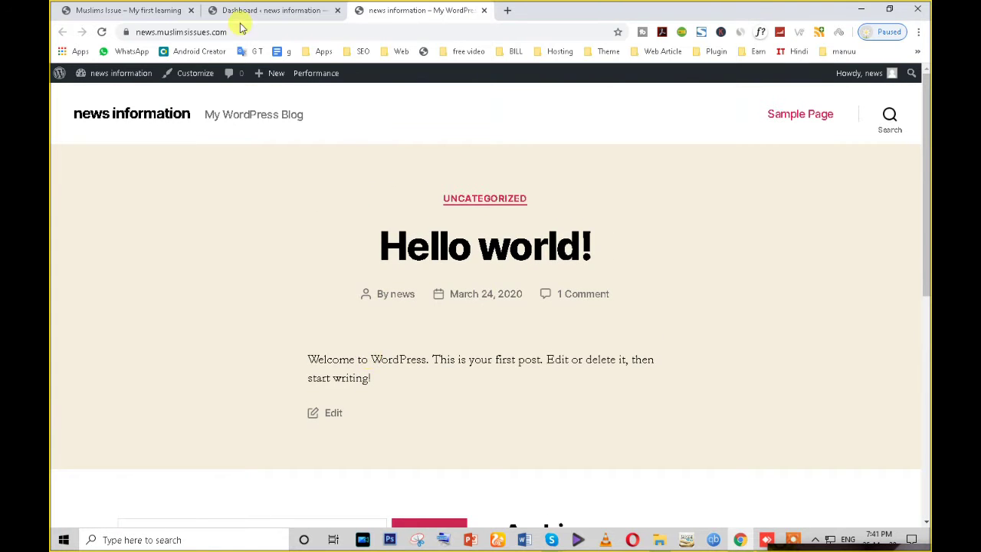
scroll(308, 399, down, 3)
Step: Trash the Hello world! post from the admin Posts list, then return to the site tab
scroll(307, 412, up, 3)
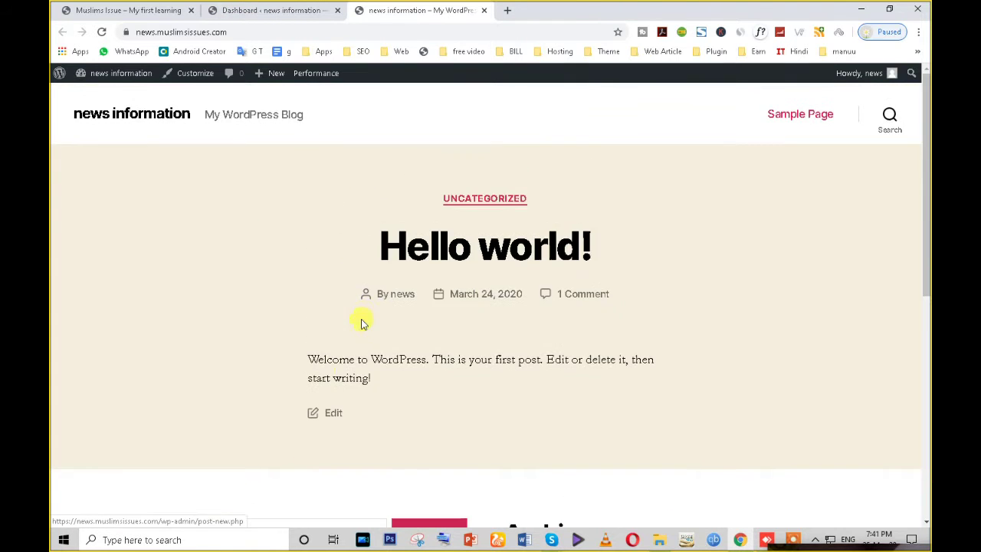
drag(328, 247, 736, 252)
click(256, 10)
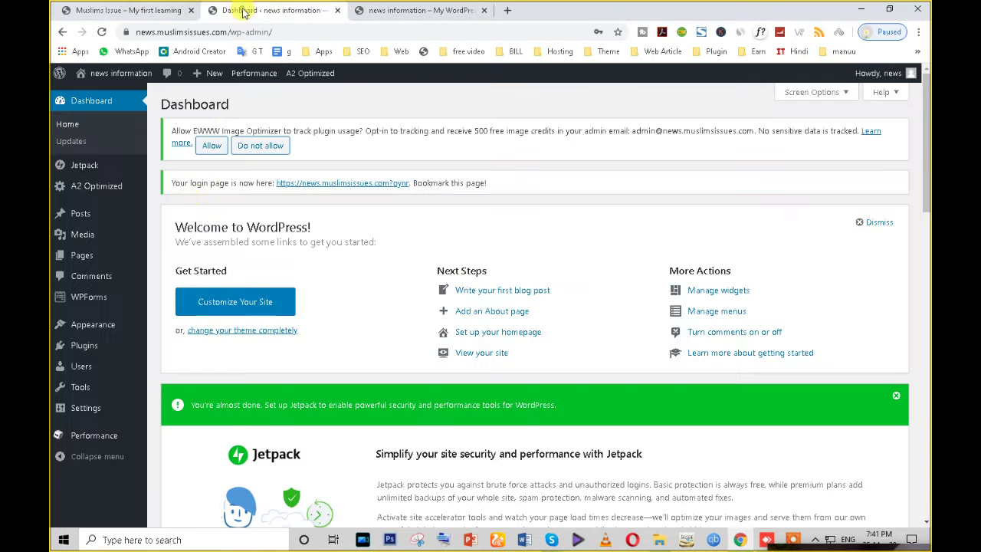
mouse_move(73, 213)
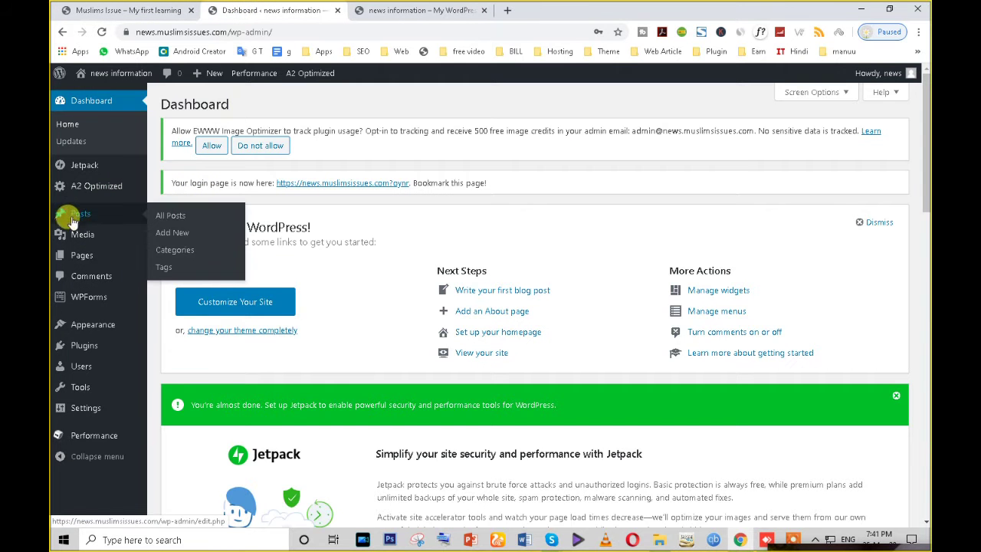
click(81, 215)
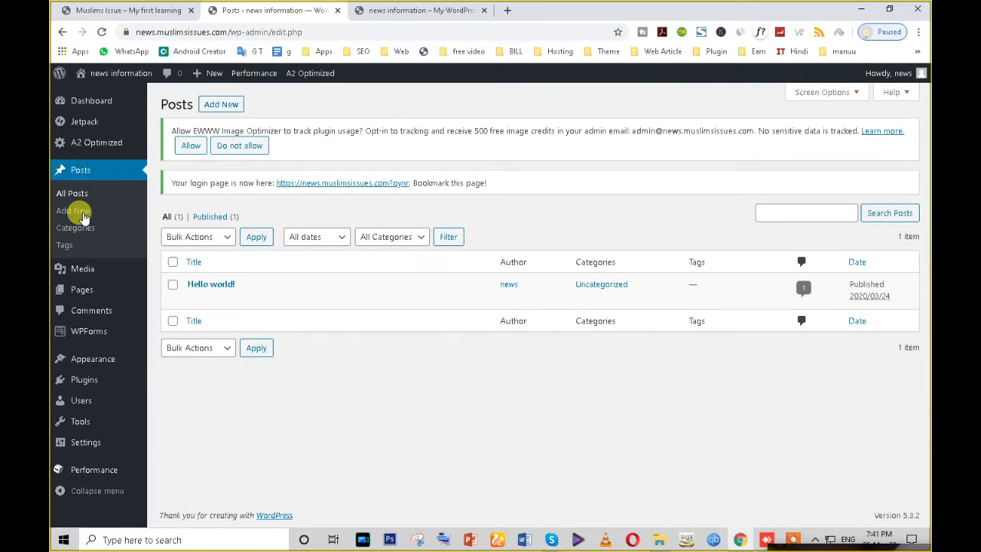
mouse_move(256, 305)
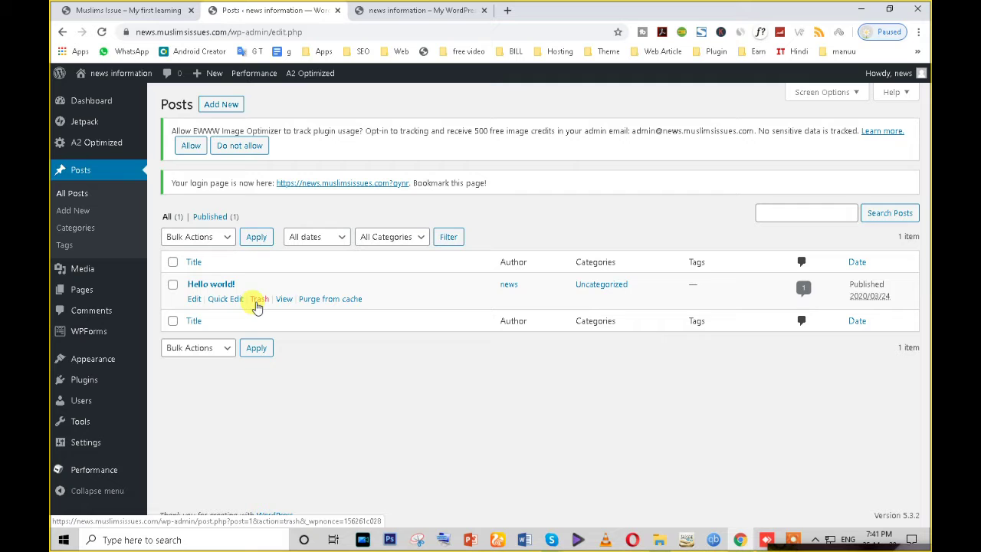
click(259, 299)
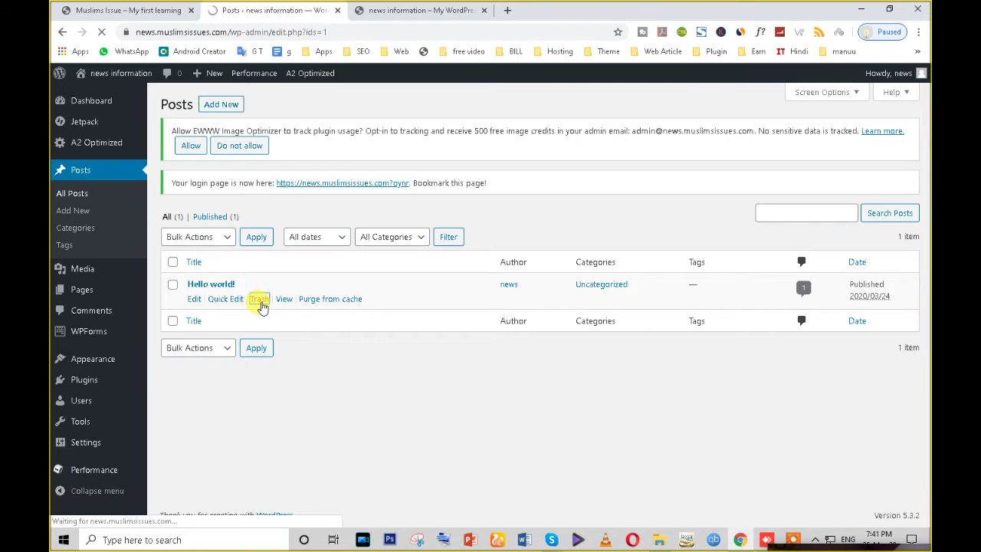
click(414, 10)
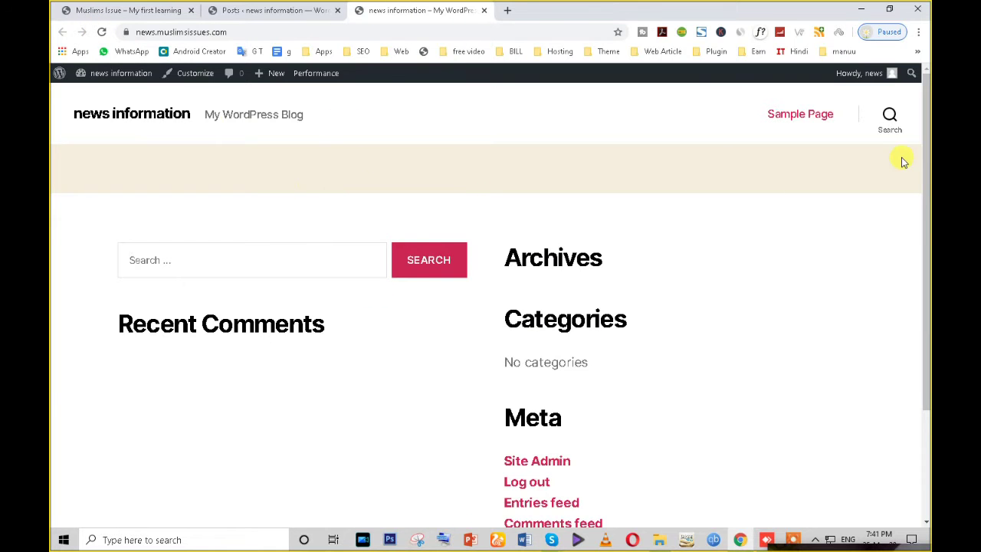
Step: Review the front page's sidebar widgets, Archives through WordPress.org, then return to admin
scroll(537, 230, down, 2)
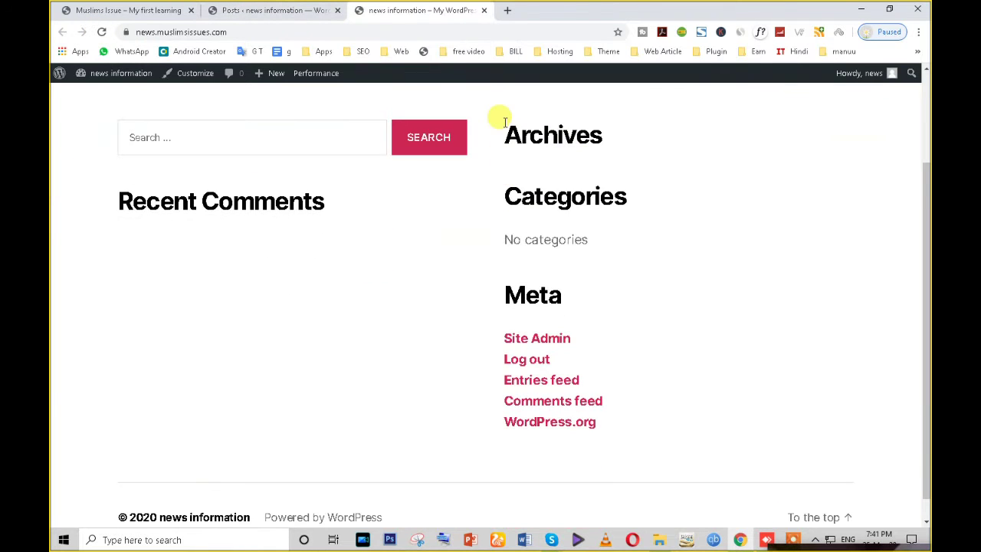
drag(502, 128, 623, 449)
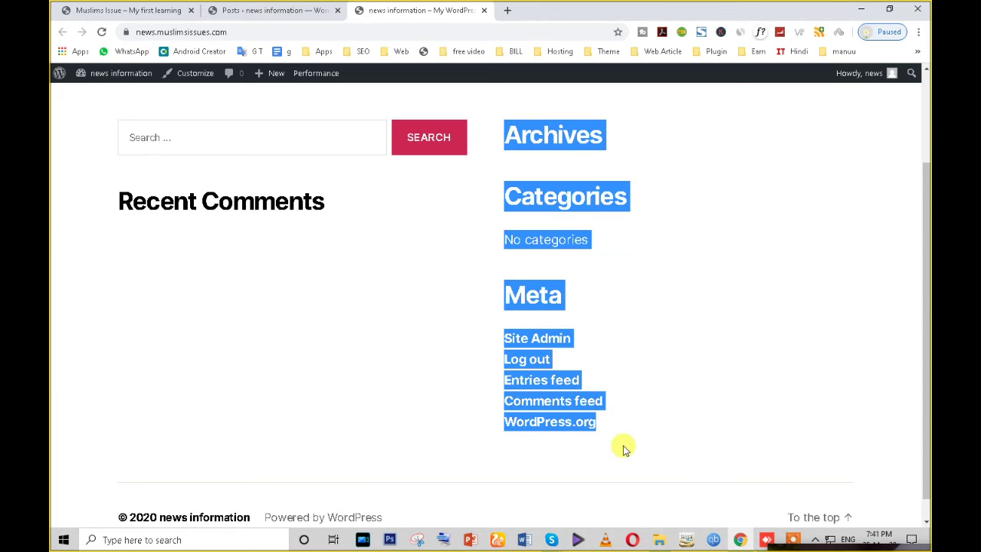
click(623, 447)
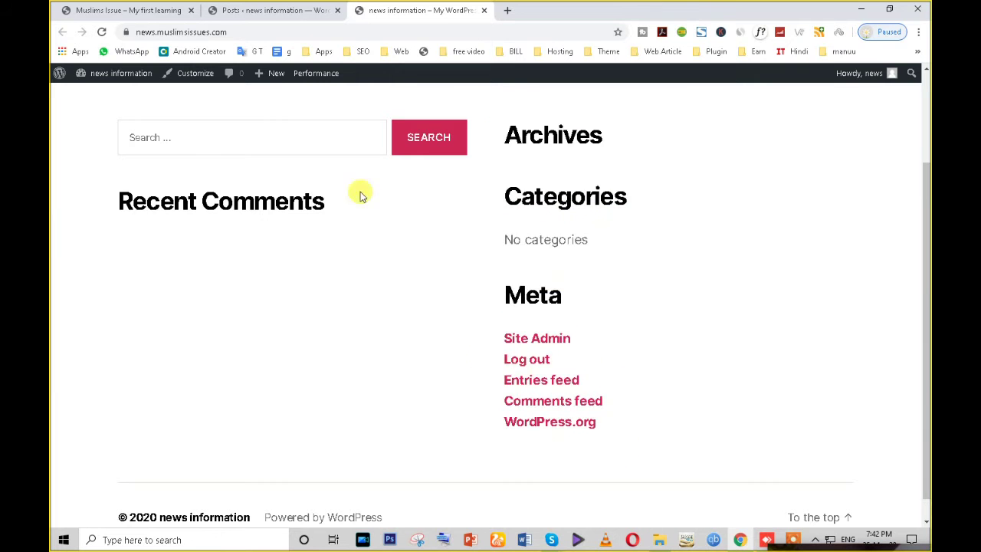
click(278, 10)
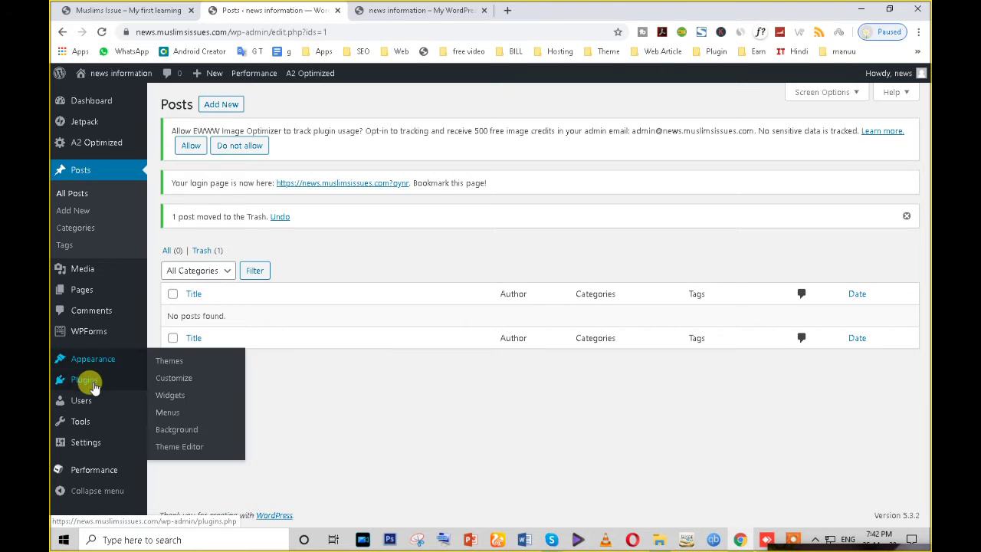
Step: In Appearance > Widgets, drag all widgets out of Footer #1, plus Archives and Categories out of Footer #2
mouse_move(95, 367)
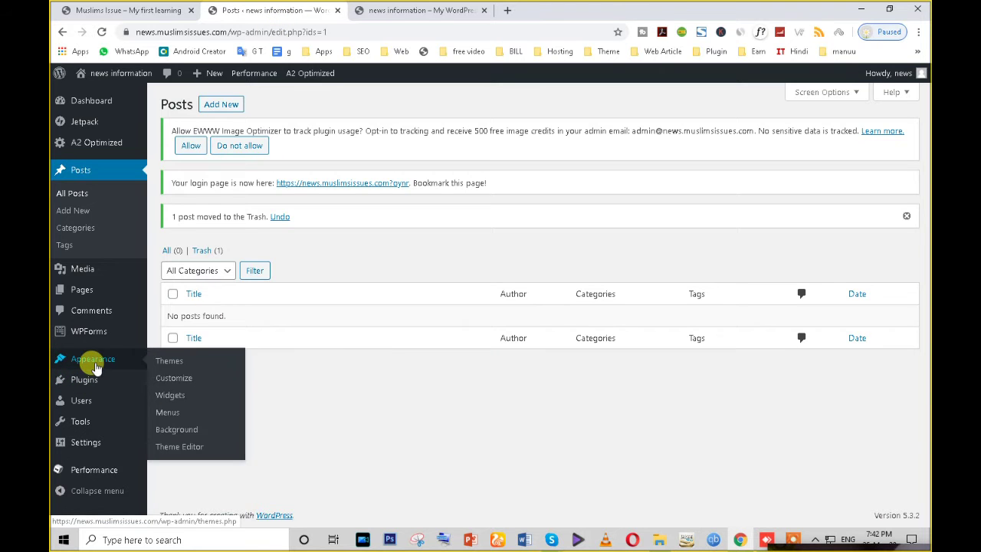
click(169, 399)
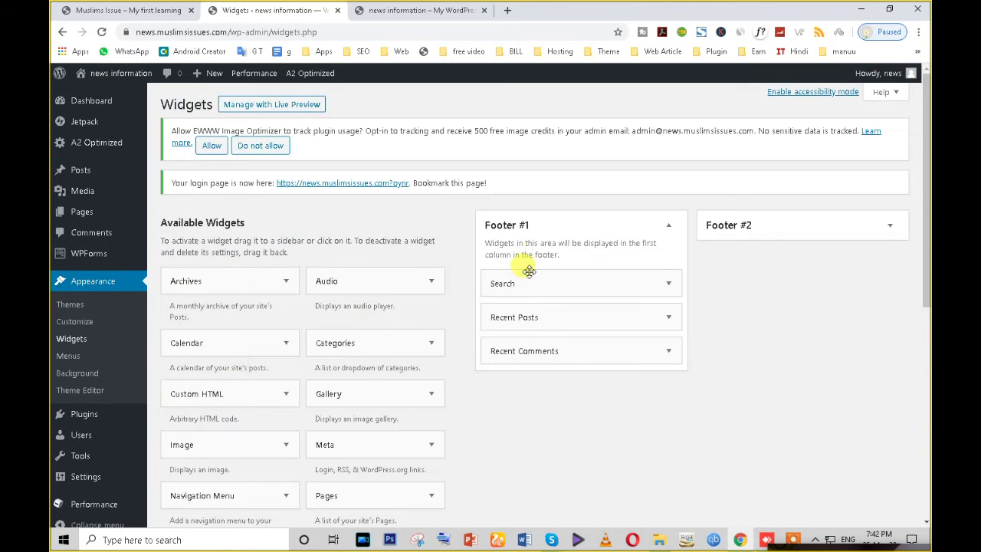
drag(555, 281, 238, 359)
click(792, 232)
drag(779, 277, 318, 297)
drag(778, 282, 301, 344)
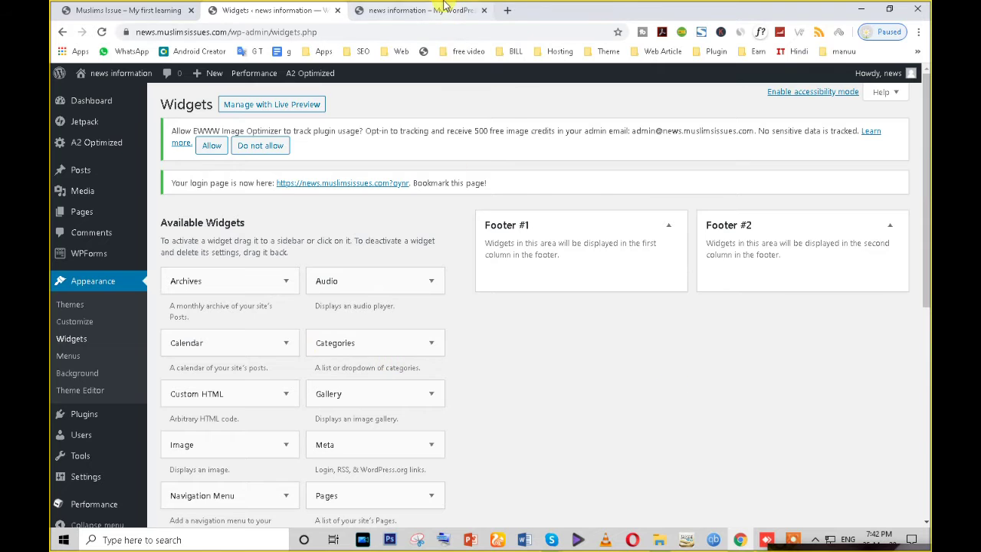
Step: Reload the front page to confirm the widgets are gone, then return to the widgets page
click(429, 11)
click(101, 32)
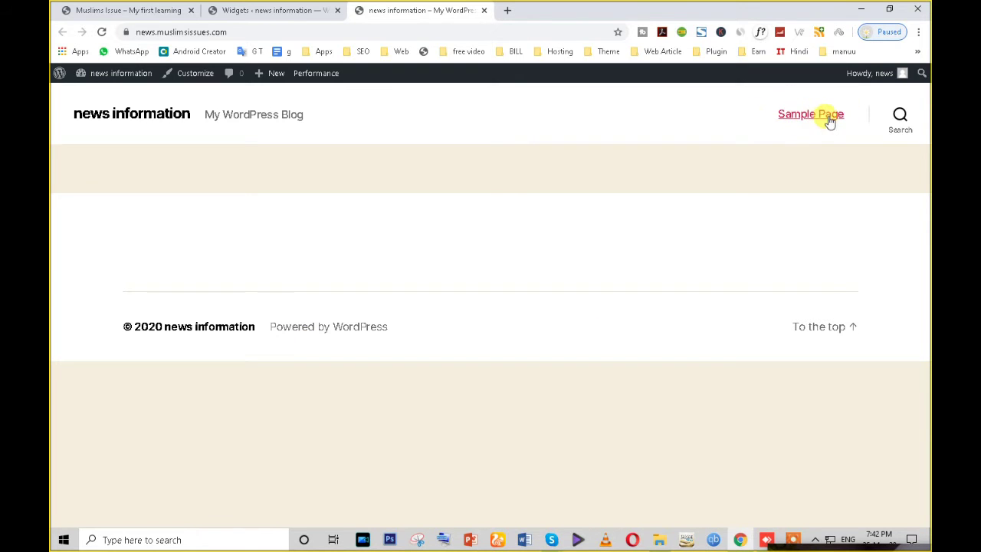
click(280, 17)
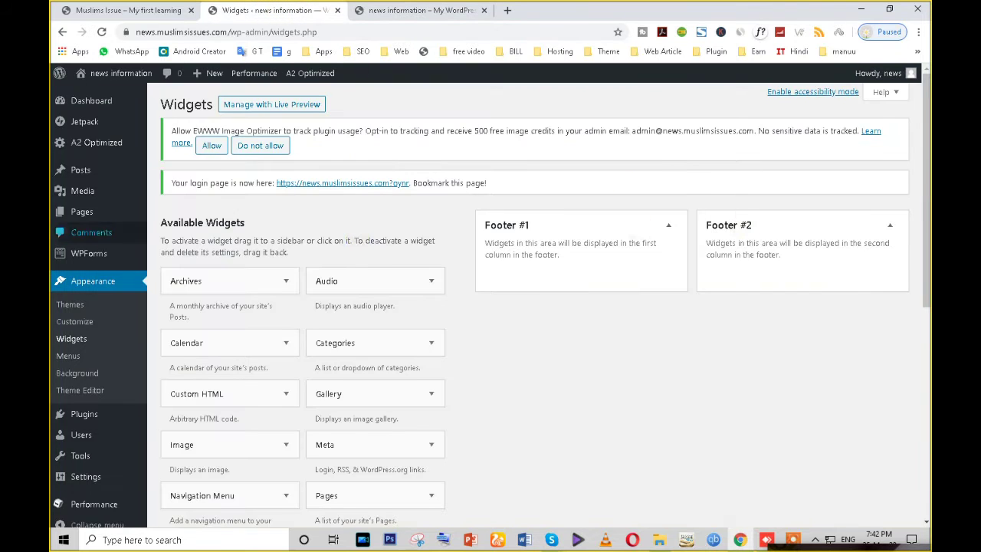
Step: Trash Sample Page, delete it permanently from the Trash, and reload the front page
mouse_move(73, 213)
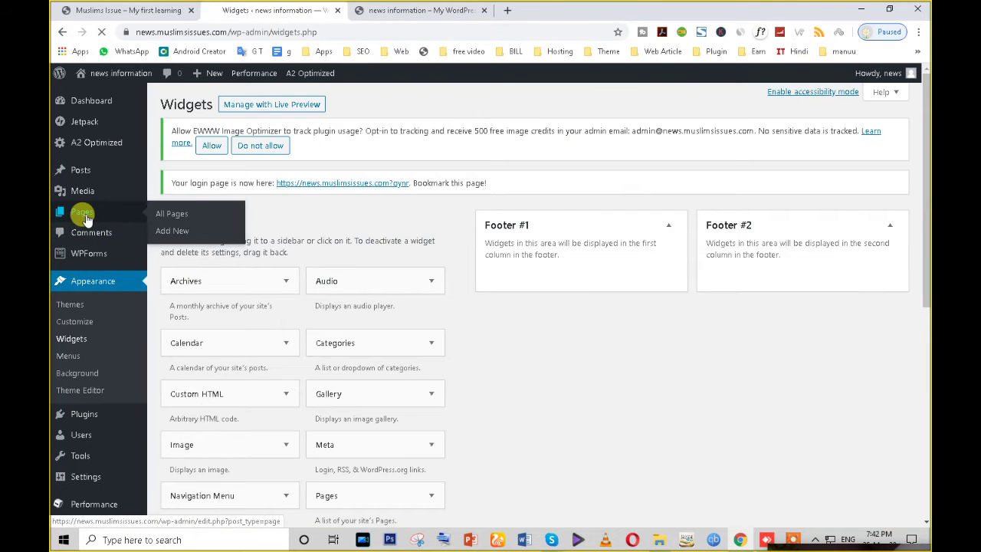
click(85, 219)
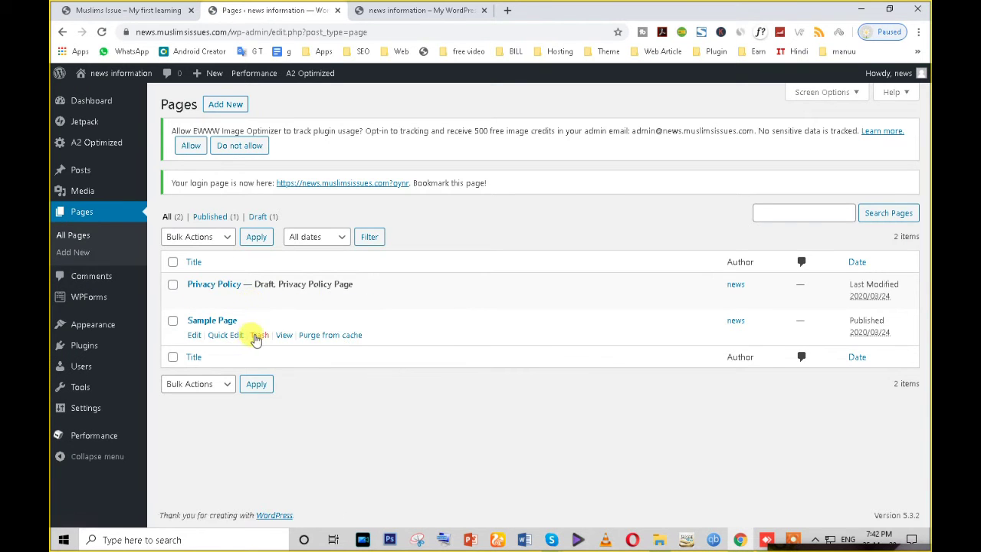
click(259, 336)
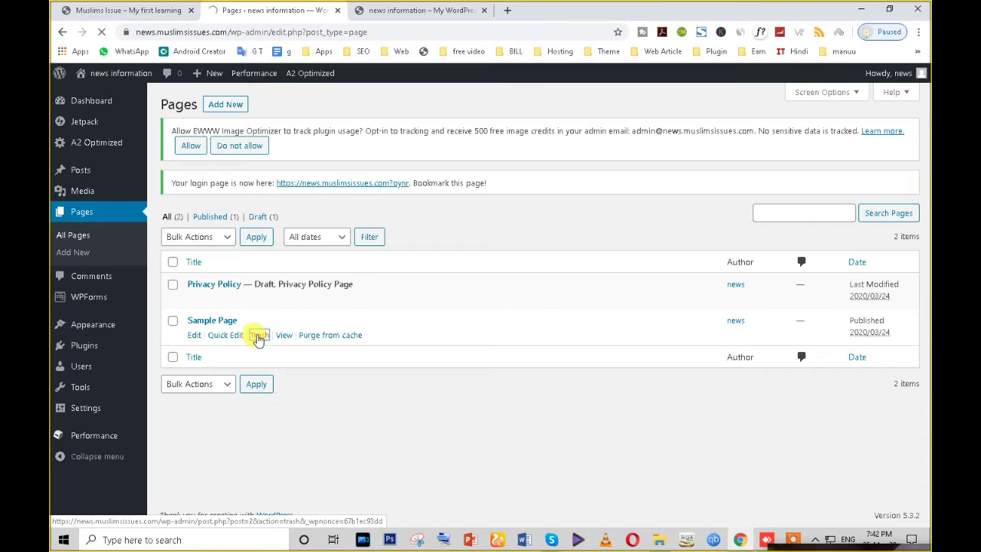
click(241, 251)
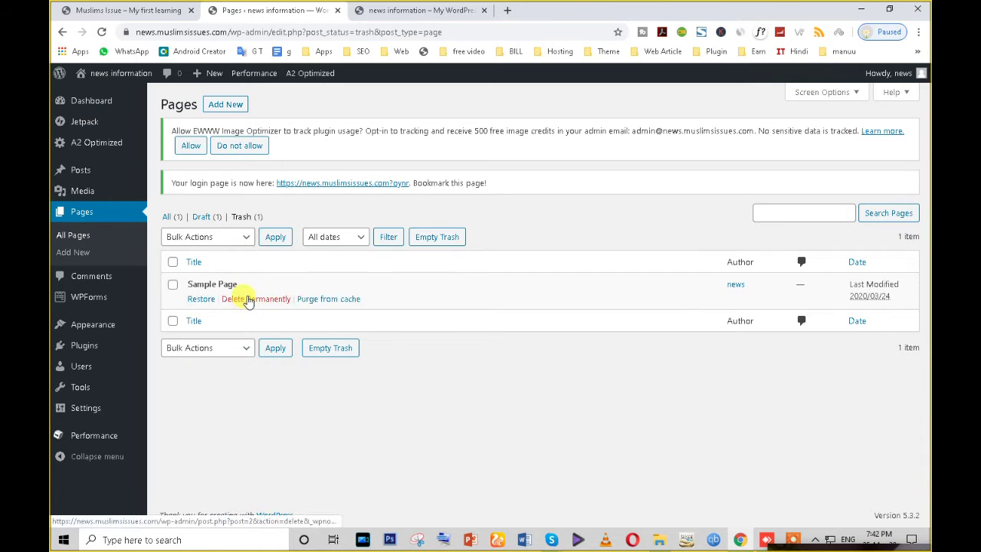
click(259, 300)
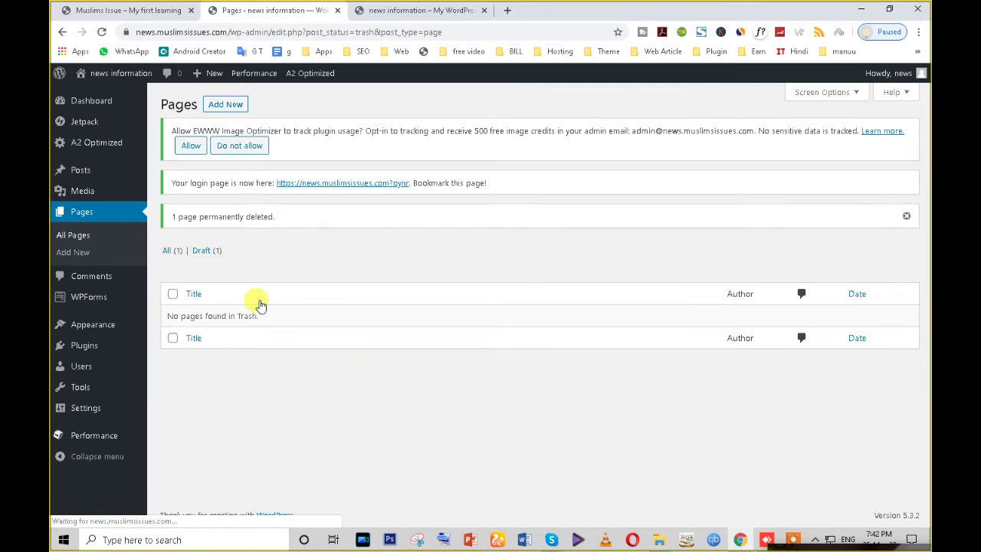
click(372, 10)
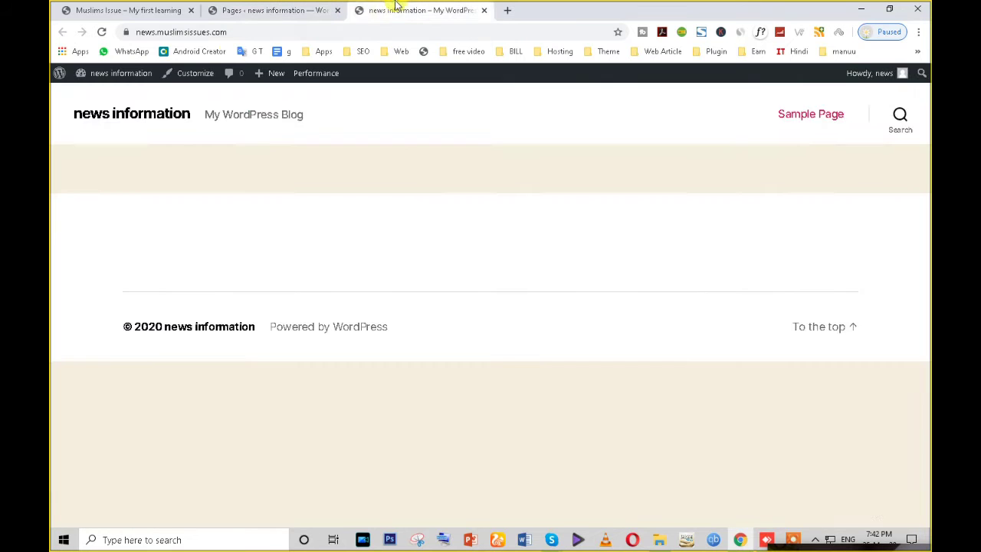
click(102, 33)
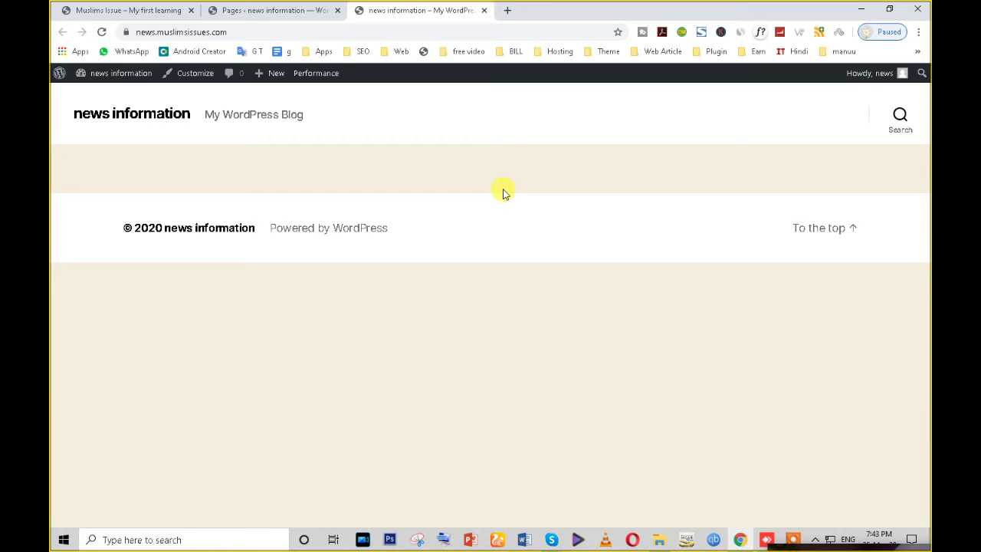
Step: Open a new browser tab and begin entering the thelearntoday.com address
click(510, 10)
text(the)
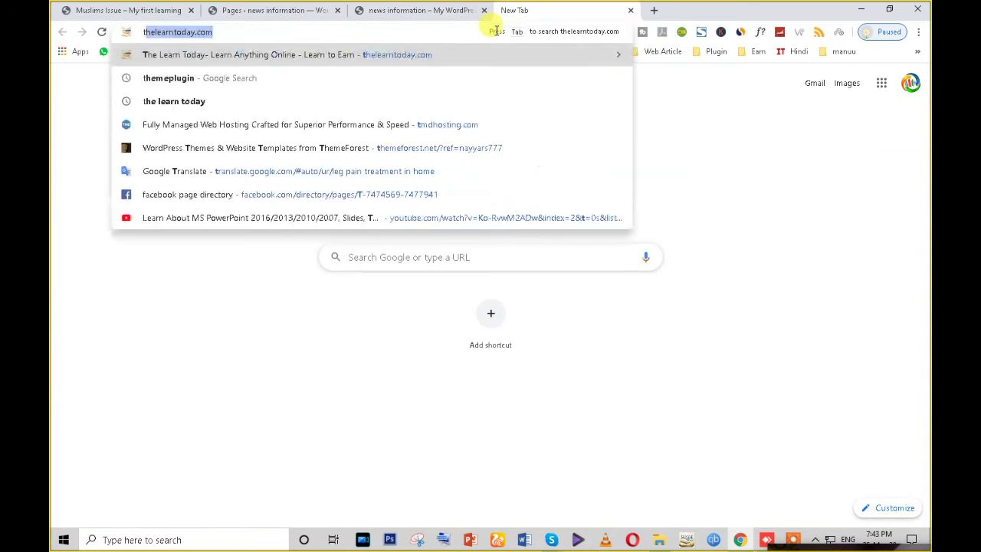
Step: Go to ThemeForest, browse the WordPress theme category, and view the Pizzaro theme page
click(306, 124)
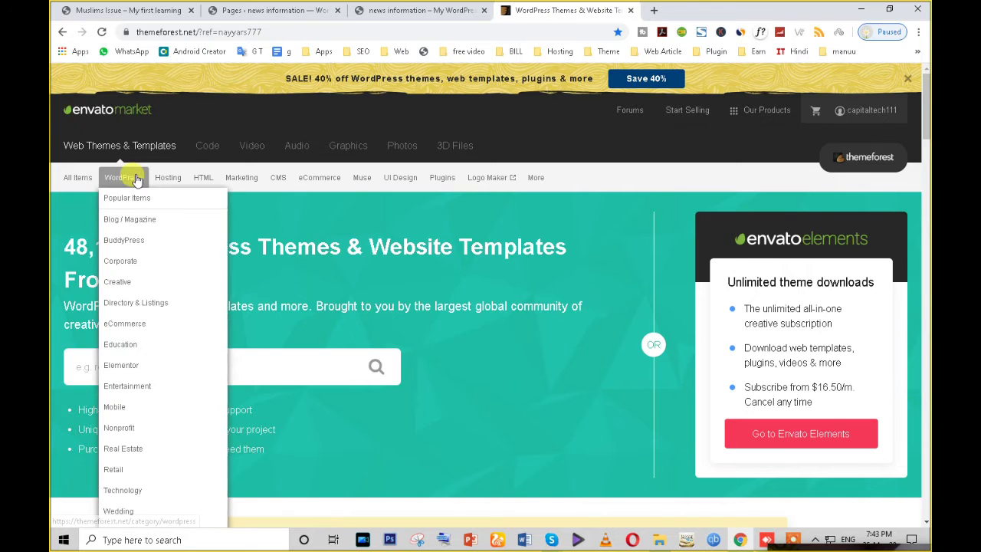
click(130, 180)
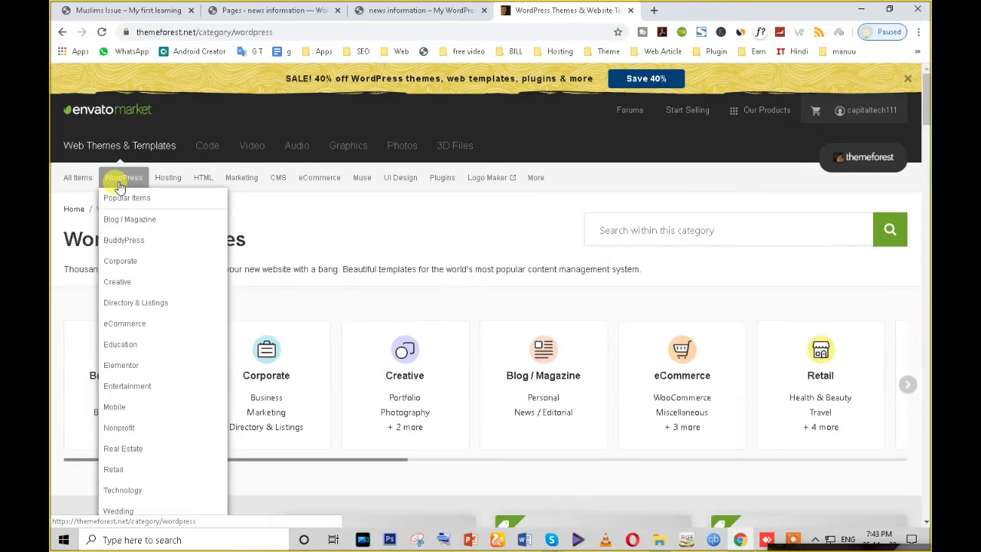
scroll(111, 134, down, 3)
scroll(111, 134, down, 2)
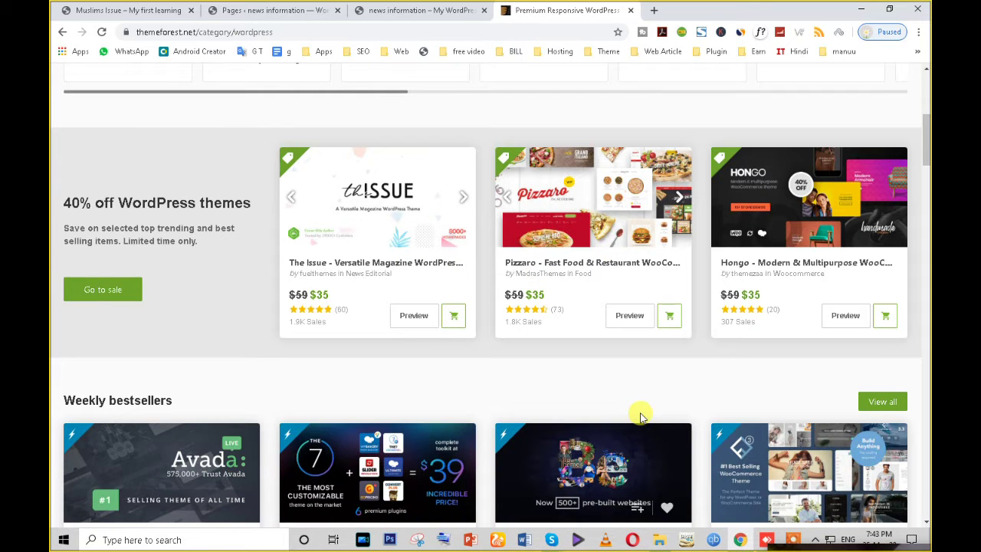
click(605, 219)
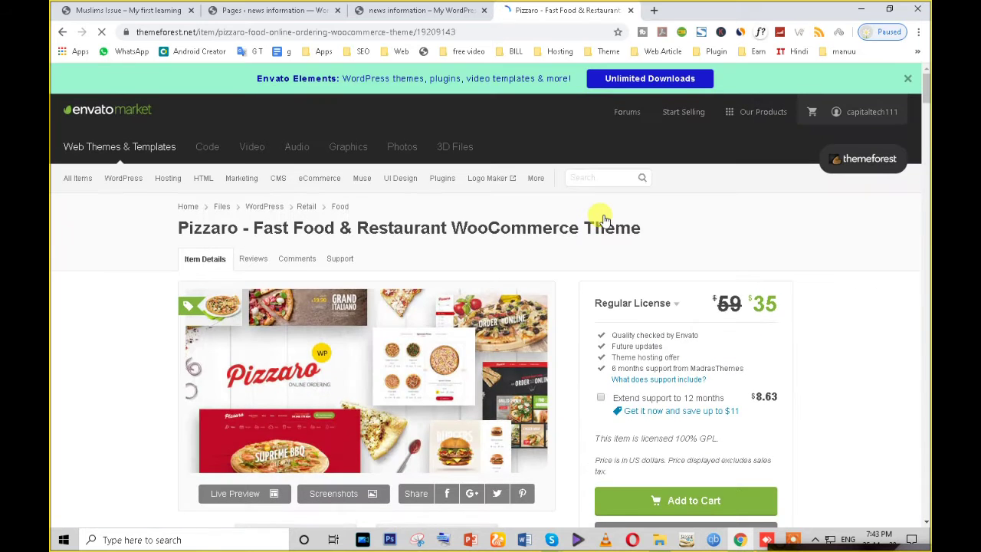
scroll(587, 256, down, 2)
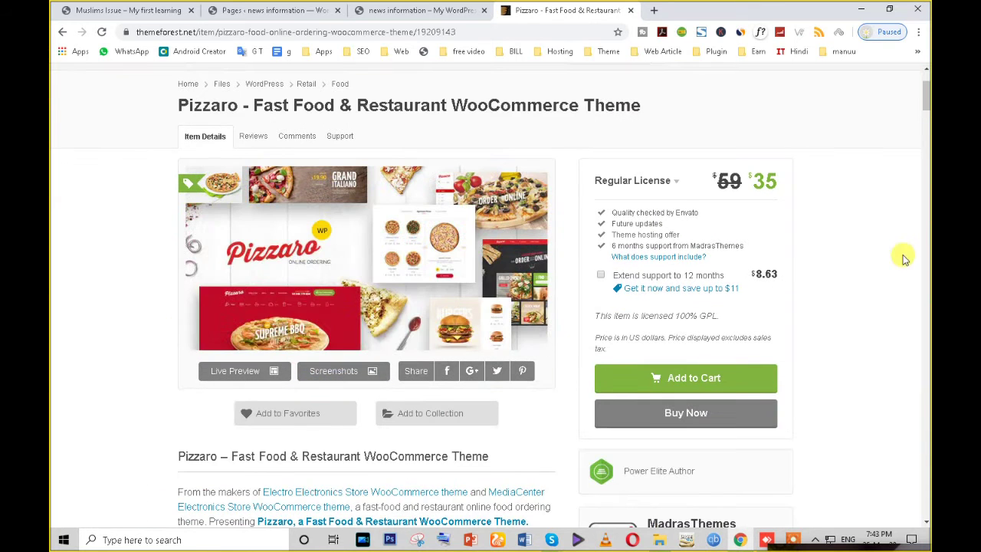
Step: Check the news site's address, then search ThemeForest for 'pen news'
click(418, 10)
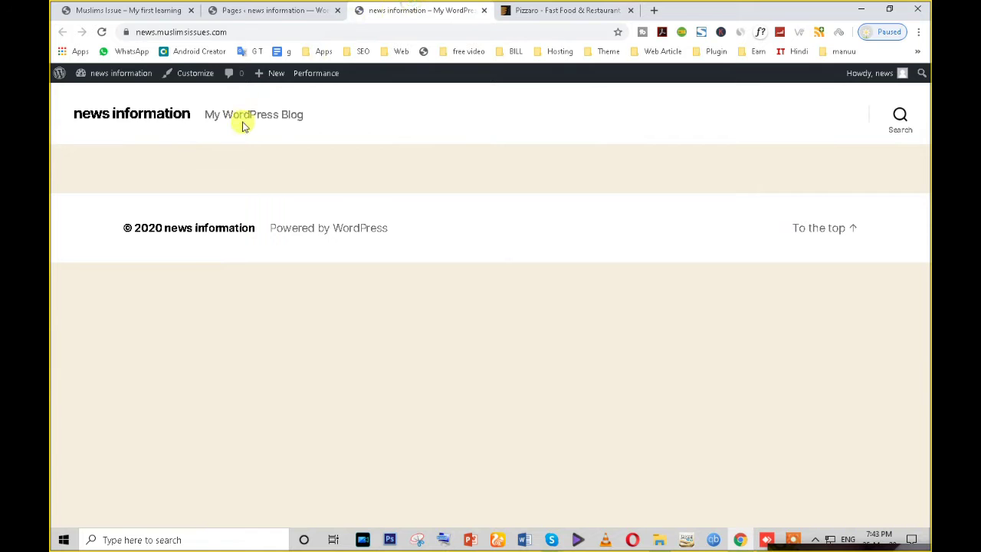
drag(155, 31, 137, 31)
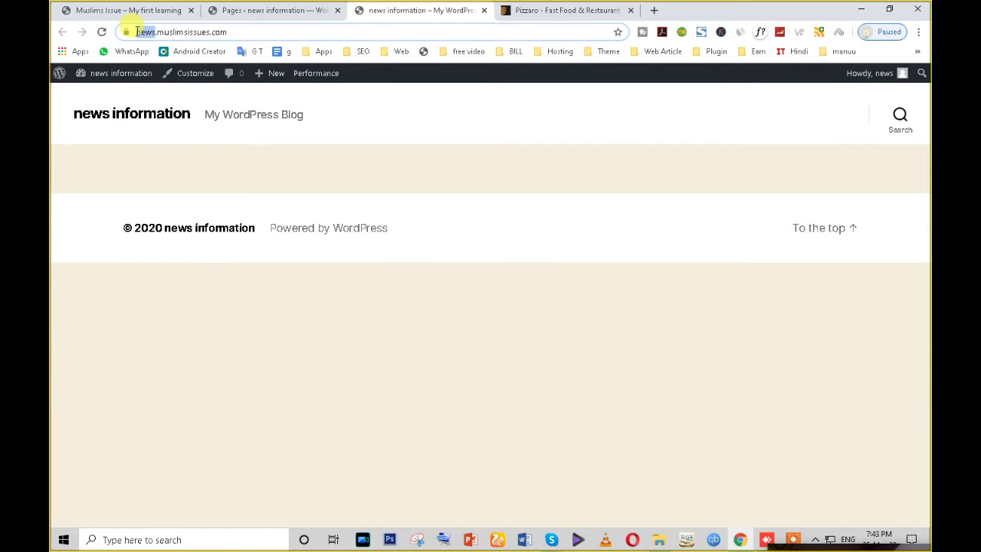
click(515, 10)
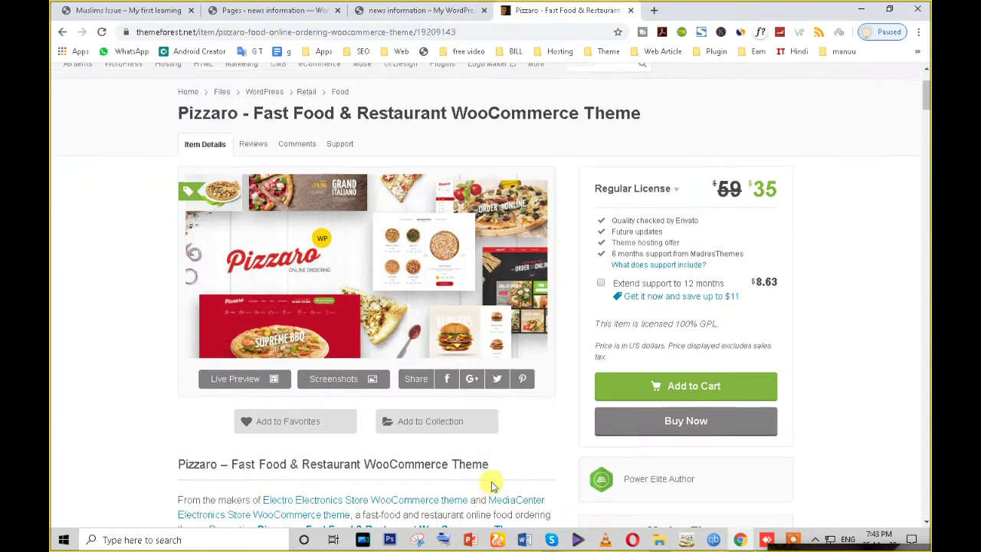
scroll(492, 485, up, 2)
click(579, 178)
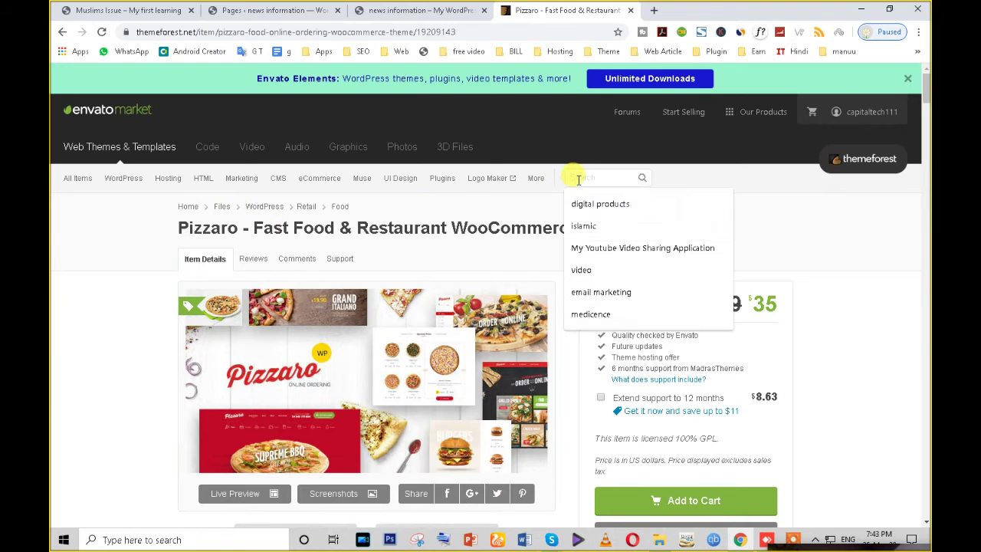
text(pi)
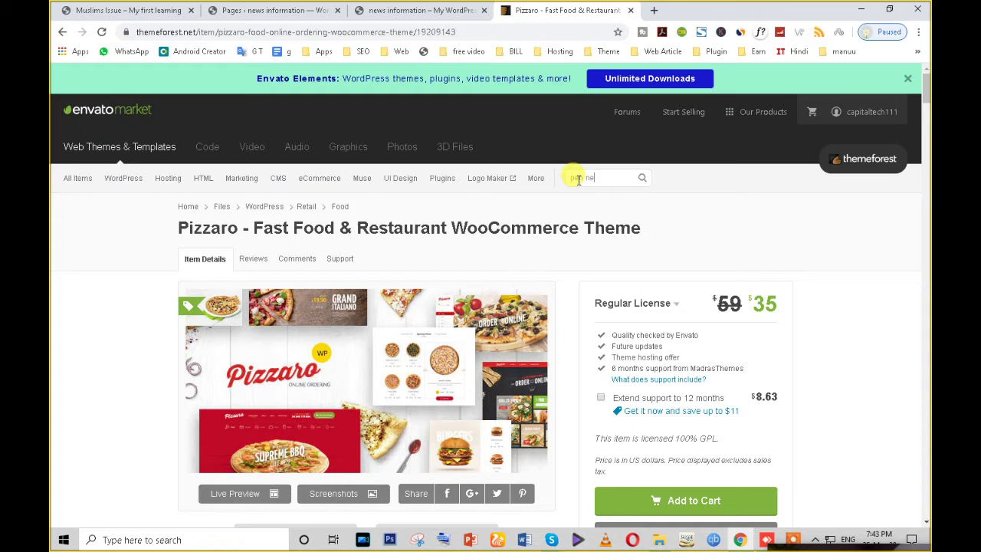
key(Return)
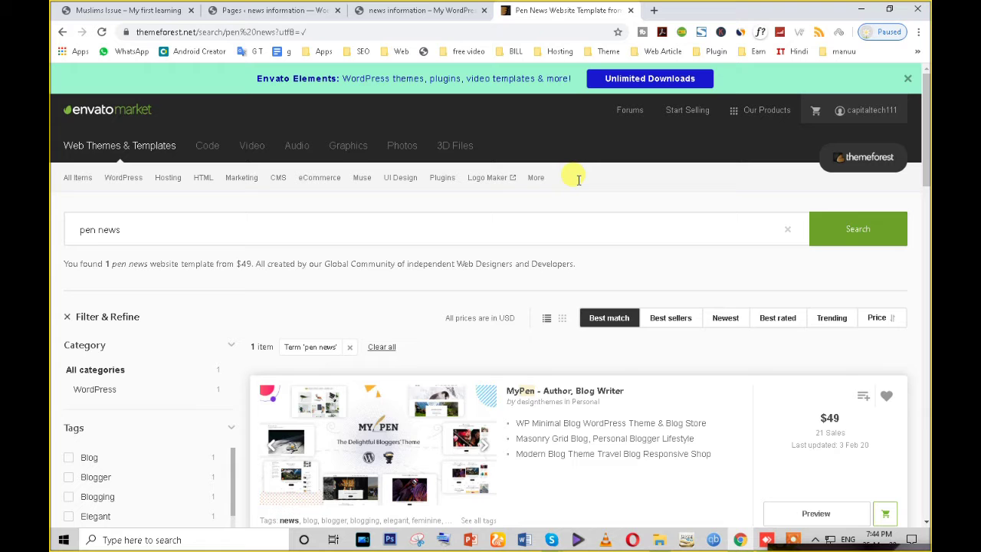
Step: Inspect the MyPen - Author, Blog Writer result, selecting its title and $49 price
scroll(393, 369, down, 3)
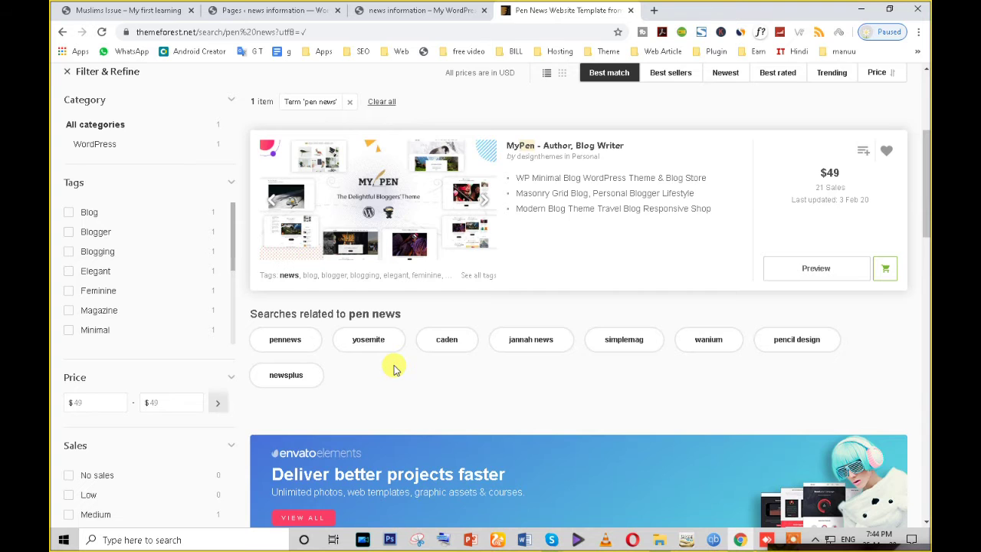
scroll(393, 369, up, 3)
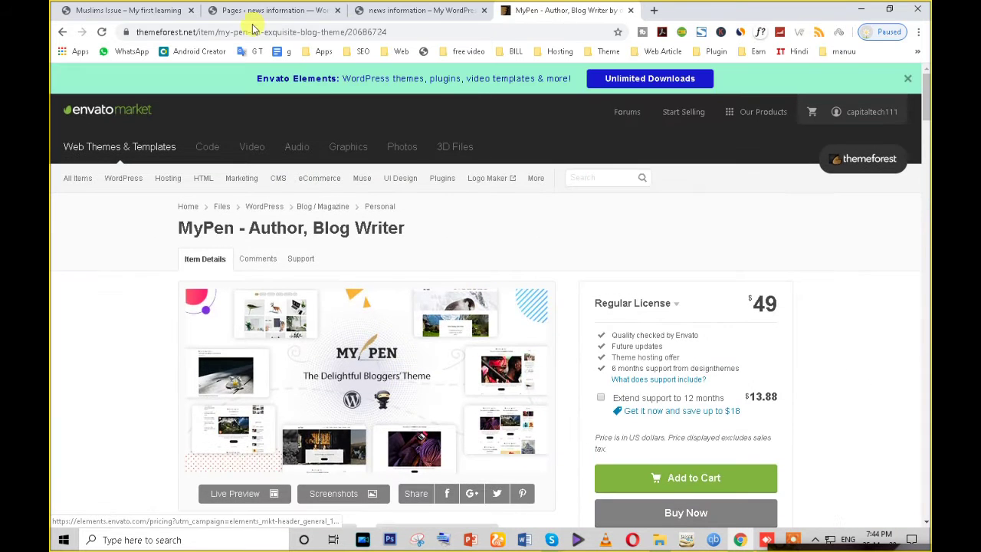
click(301, 31)
mouse_move(361, 178)
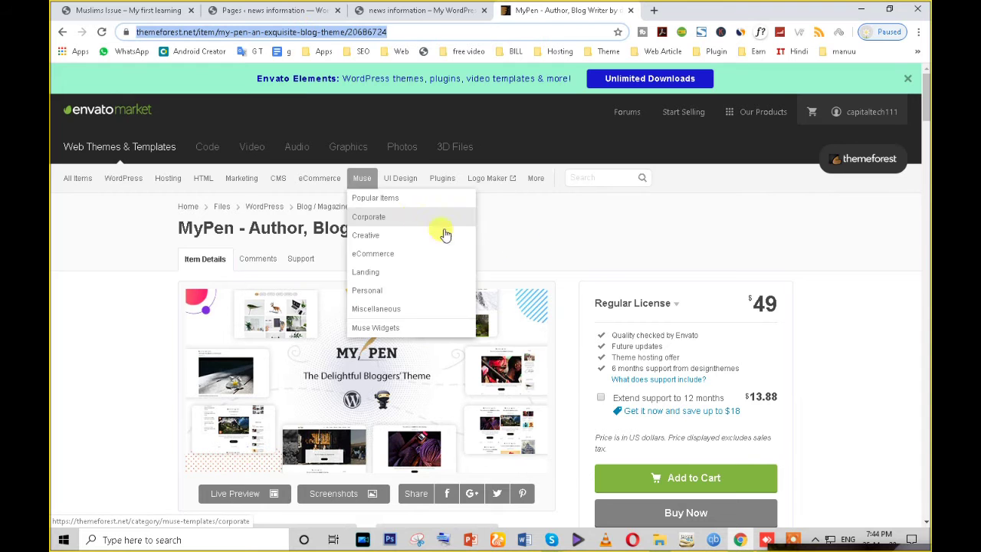
triple_click(204, 224)
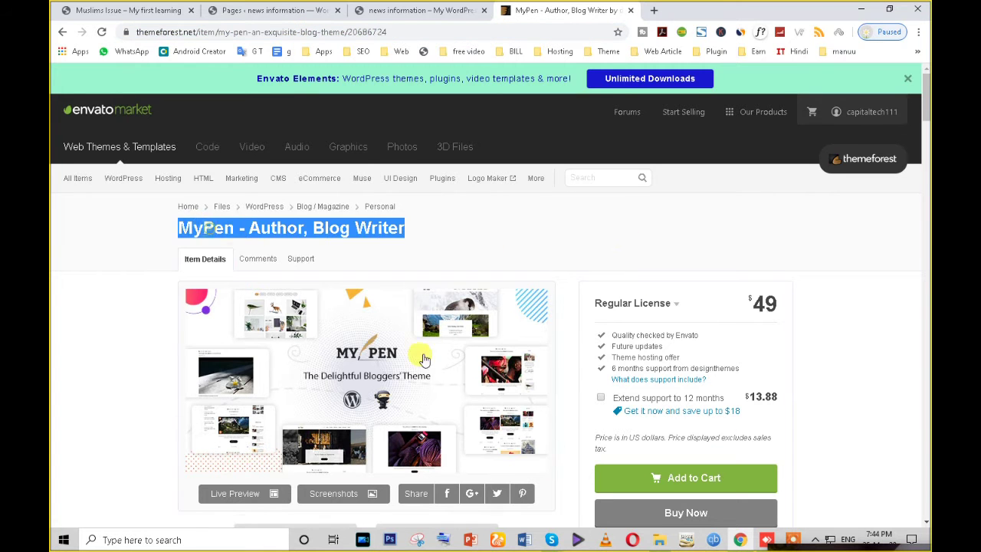
scroll(441, 491, down, 3)
scroll(441, 491, up, 3)
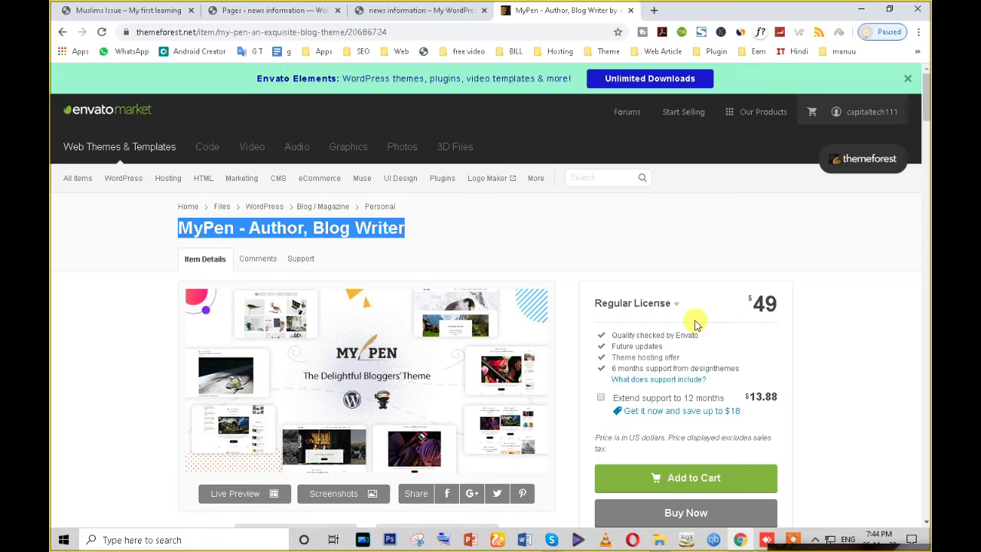
scroll(692, 322, down, 2)
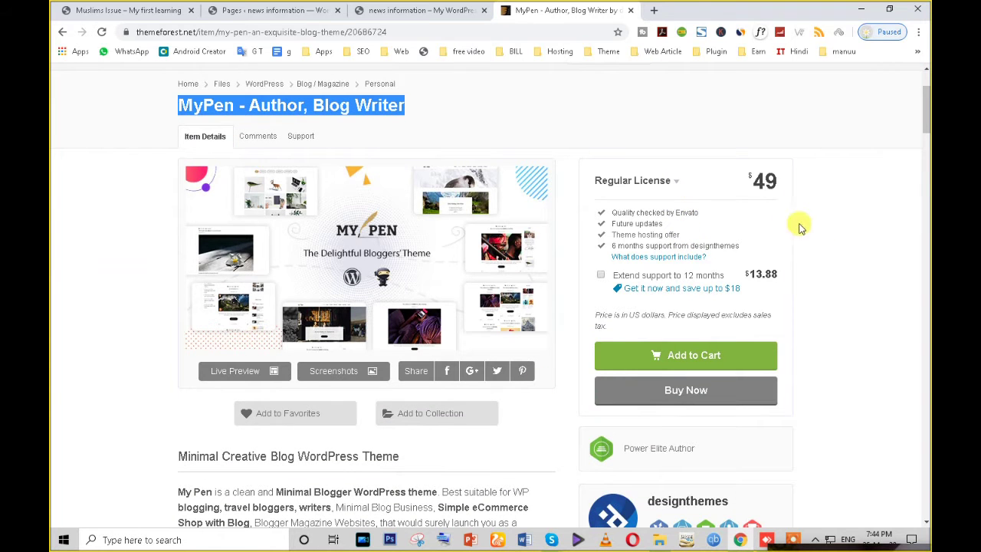
drag(754, 181, 784, 187)
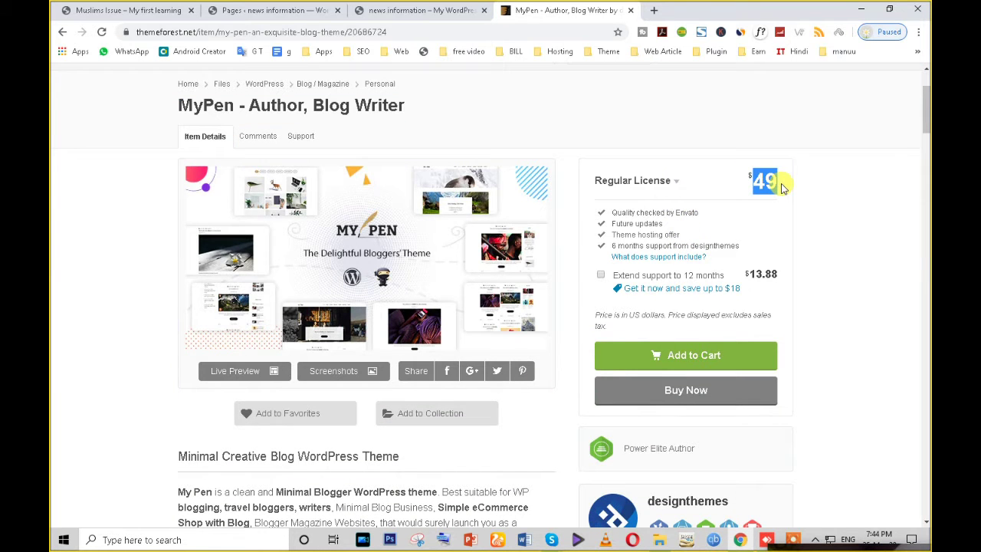
scroll(377, 417, down, 3)
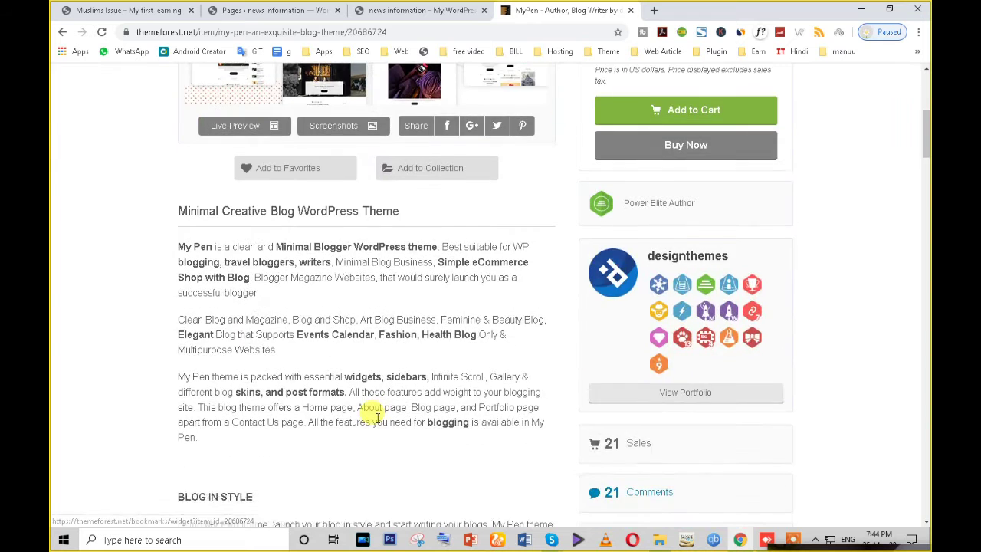
scroll(374, 411, up, 5)
Step: Search ThemeForest for 'news' and scroll through the 2,768 template results
click(584, 180)
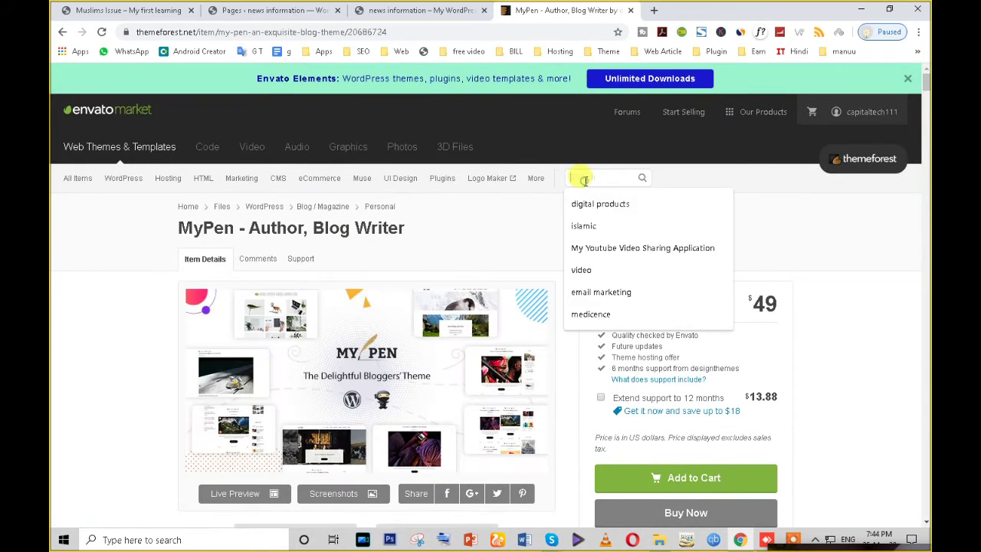
text(pe)
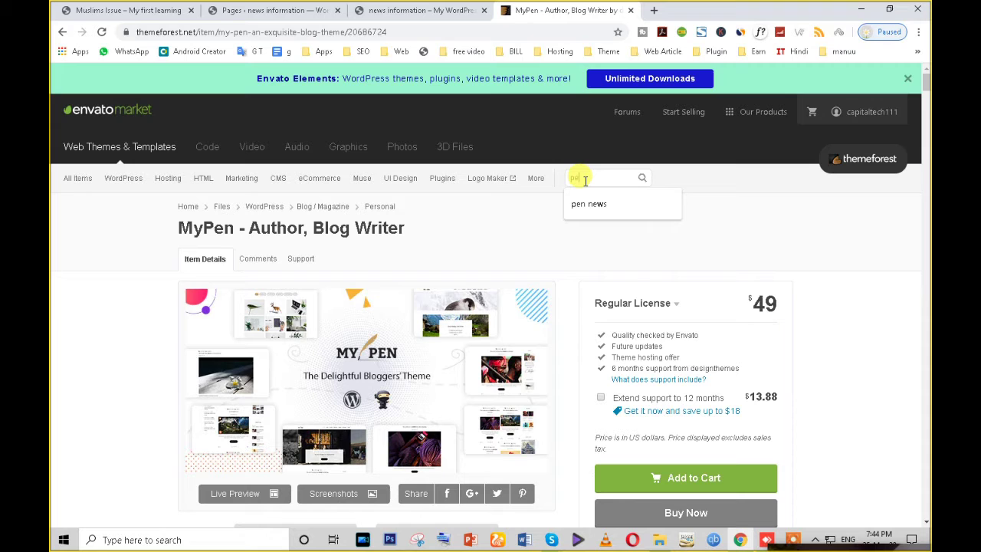
key(BackSpace)
key(BackSpace)
key(BackSpace)
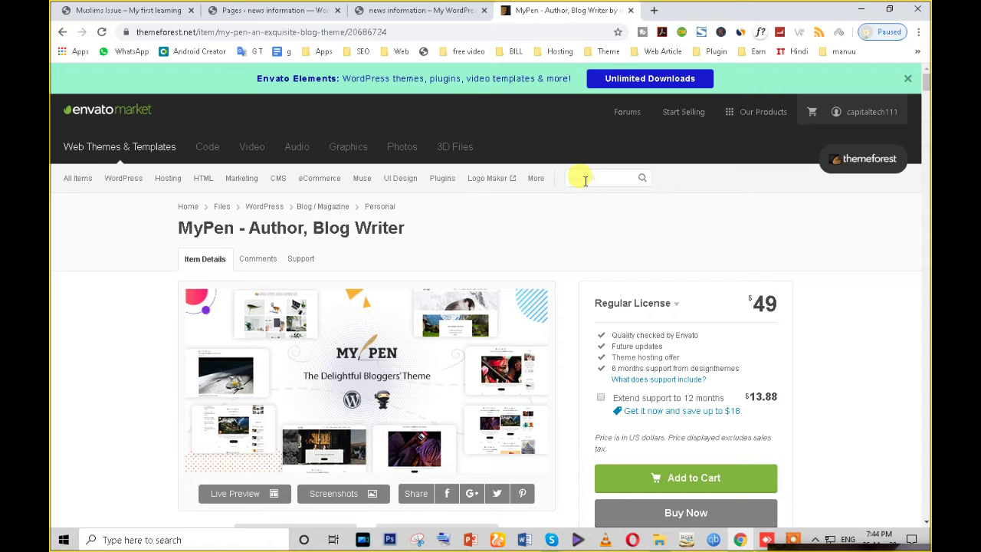
key(Return)
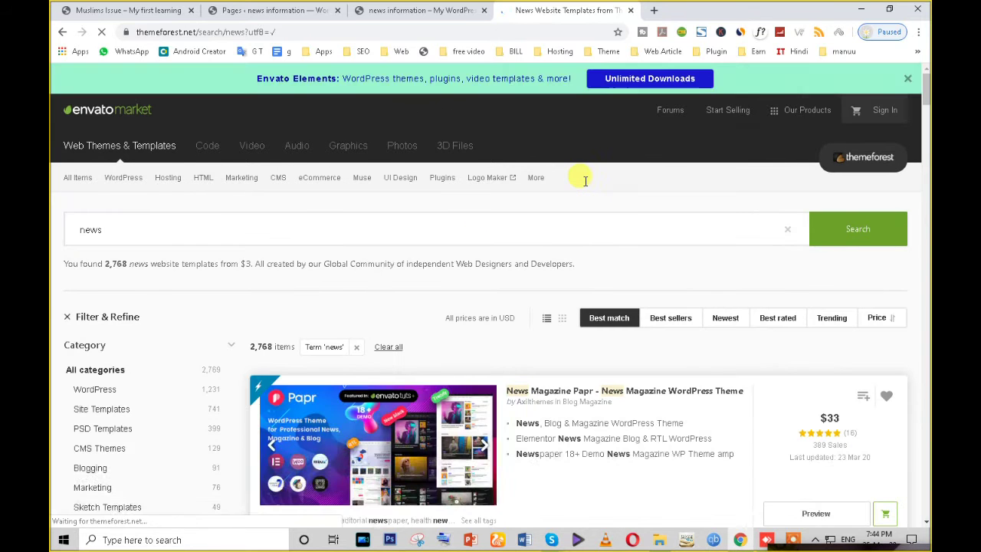
scroll(433, 421, down, 7)
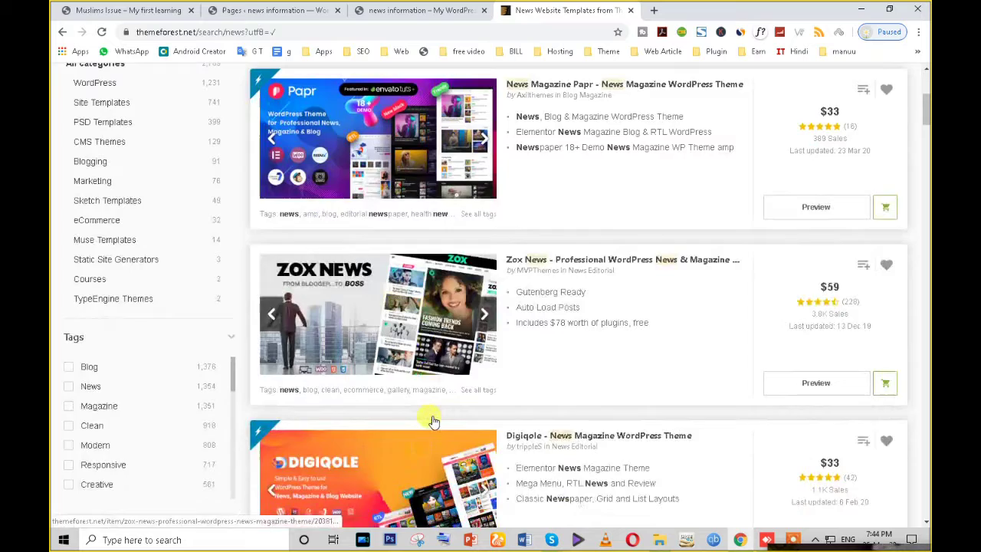
scroll(434, 421, down, 10)
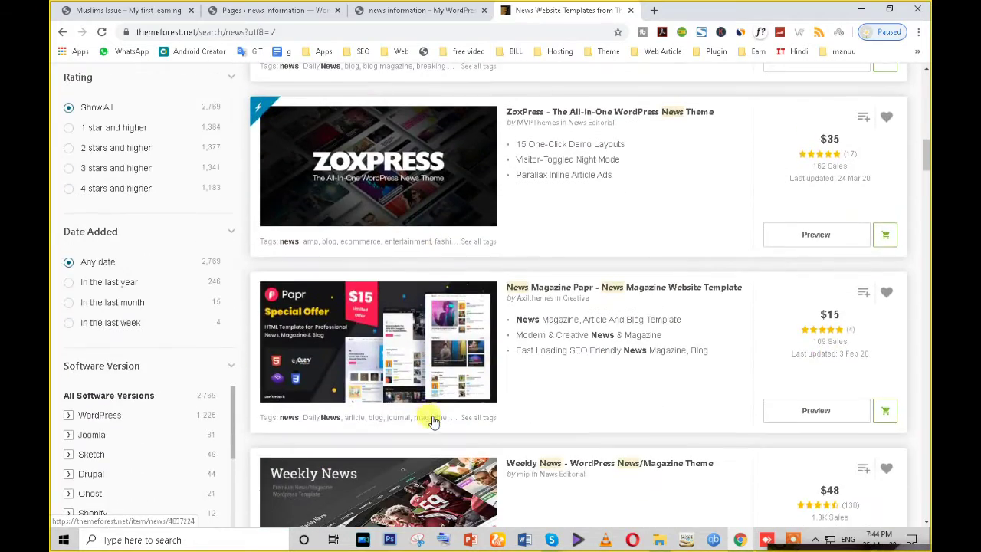
scroll(433, 421, down, 8)
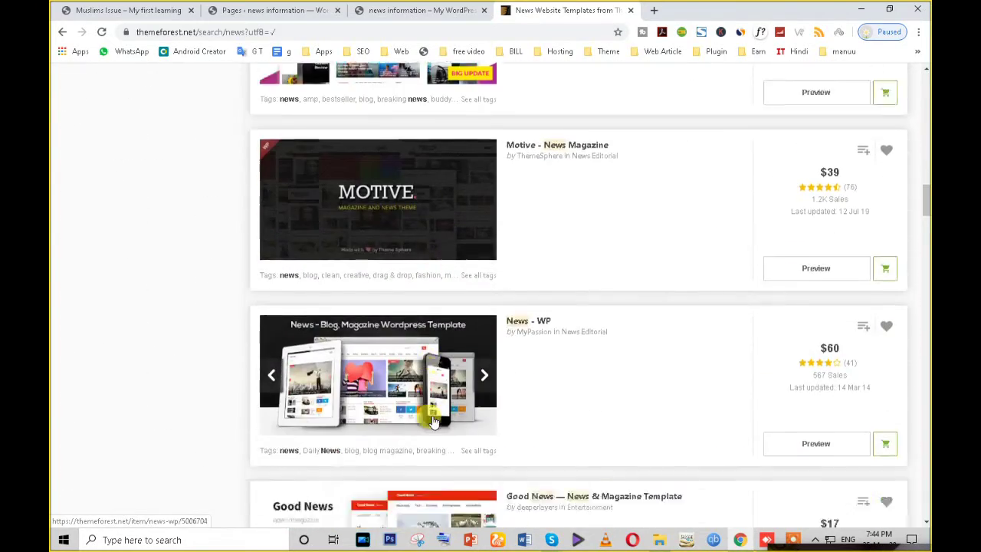
scroll(433, 421, down, 3)
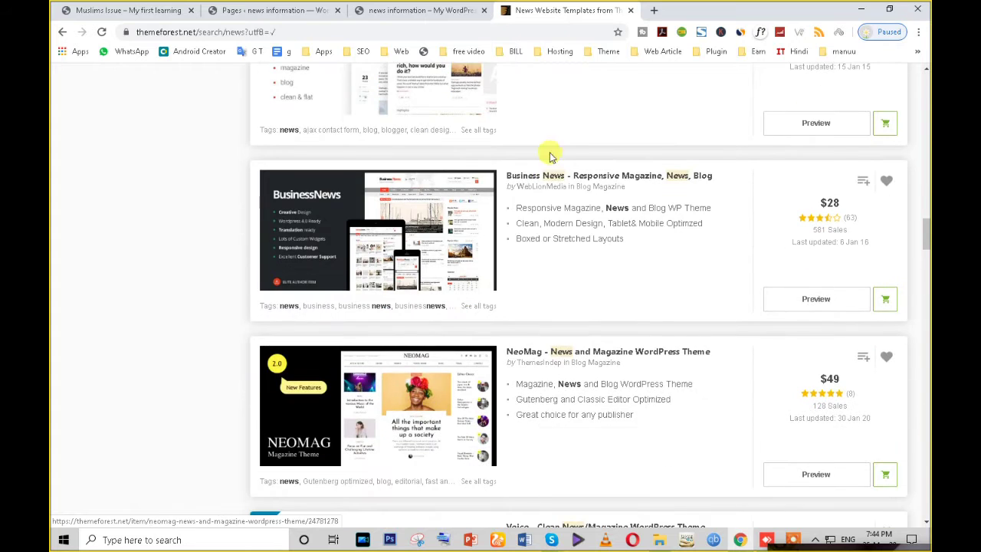
Step: Return to WordPress admin and open the installed themes under Appearance > Themes
click(276, 10)
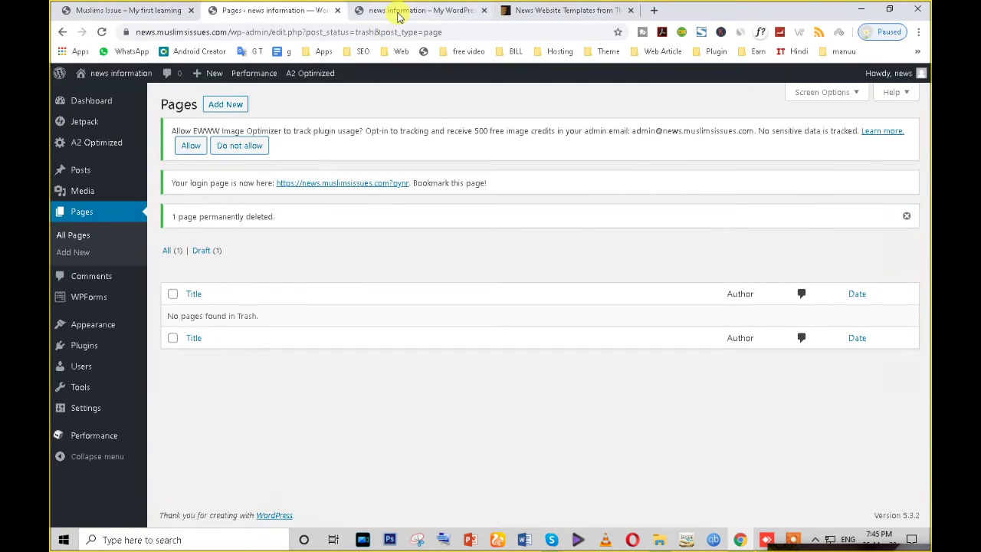
click(402, 10)
click(560, 12)
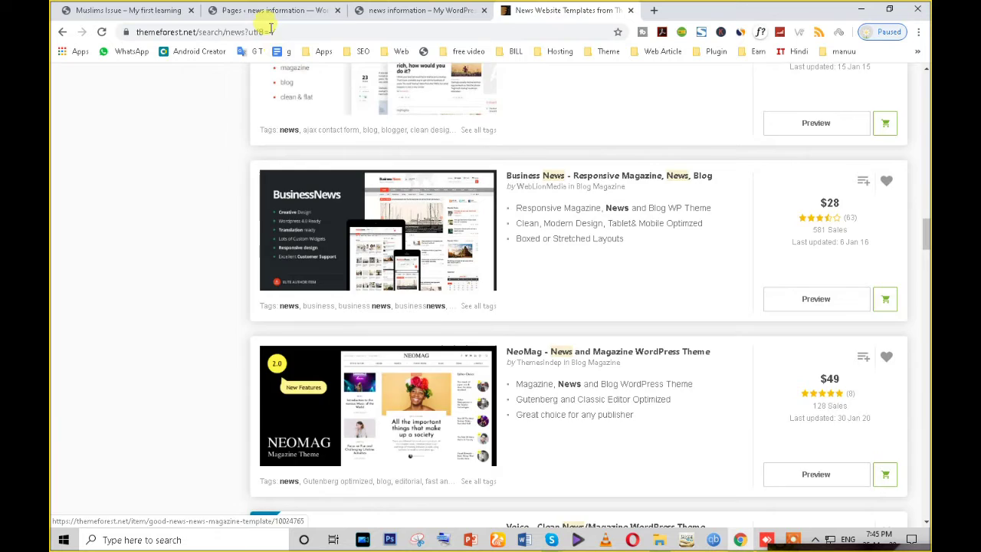
click(270, 10)
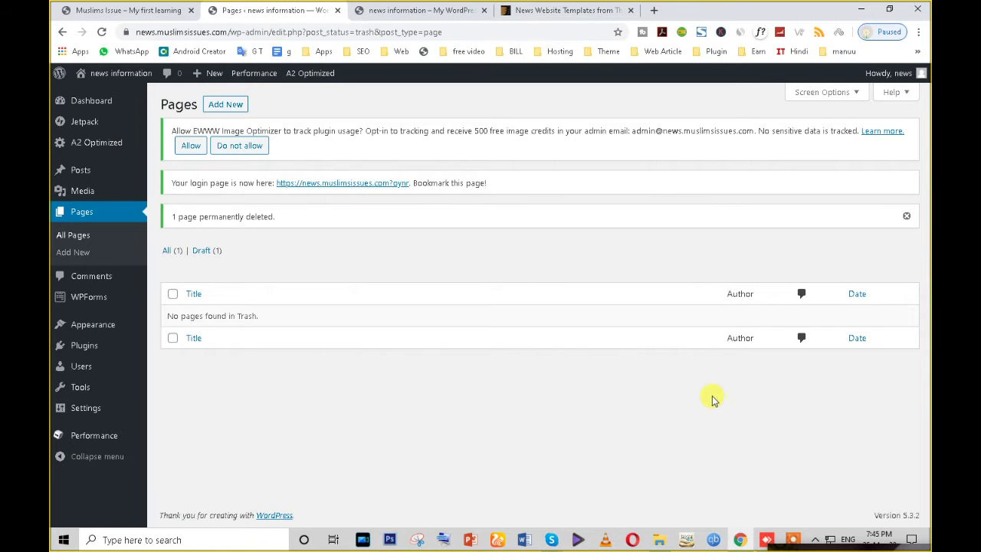
mouse_move(85, 325)
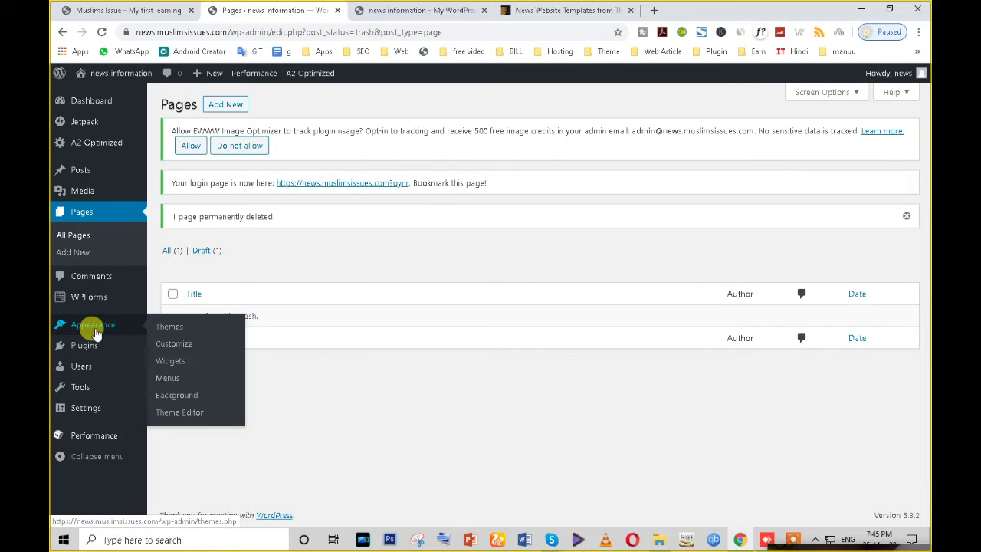
click(183, 328)
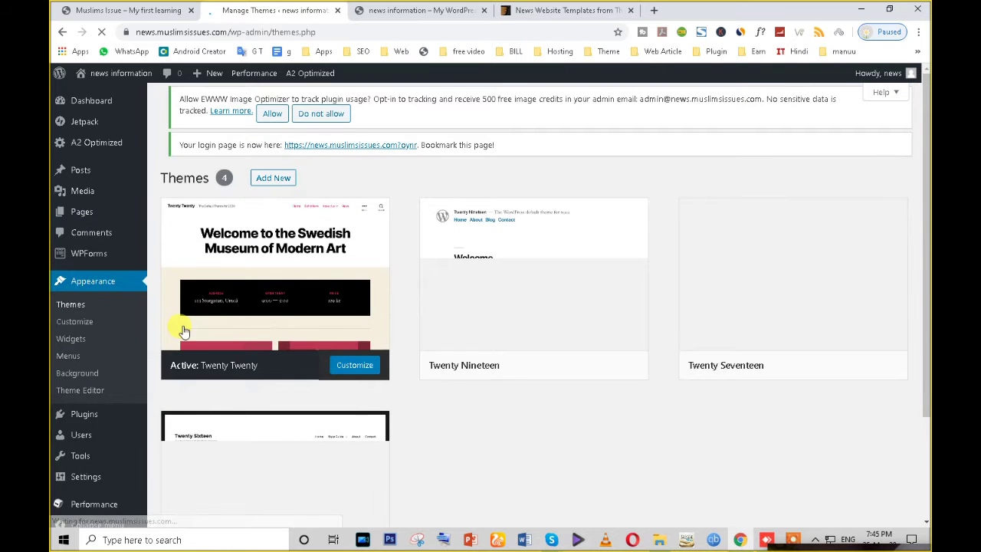
scroll(258, 393, down, 2)
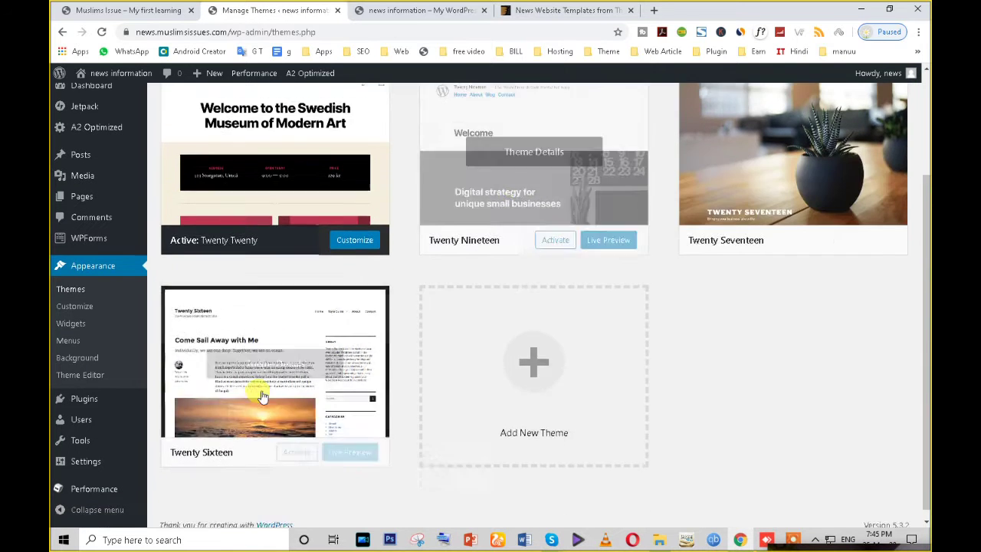
scroll(268, 344, up, 2)
Step: Delete the Twenty Nineteen, Twenty Seventeen and Twenty Sixteen themes, confirming each
click(503, 277)
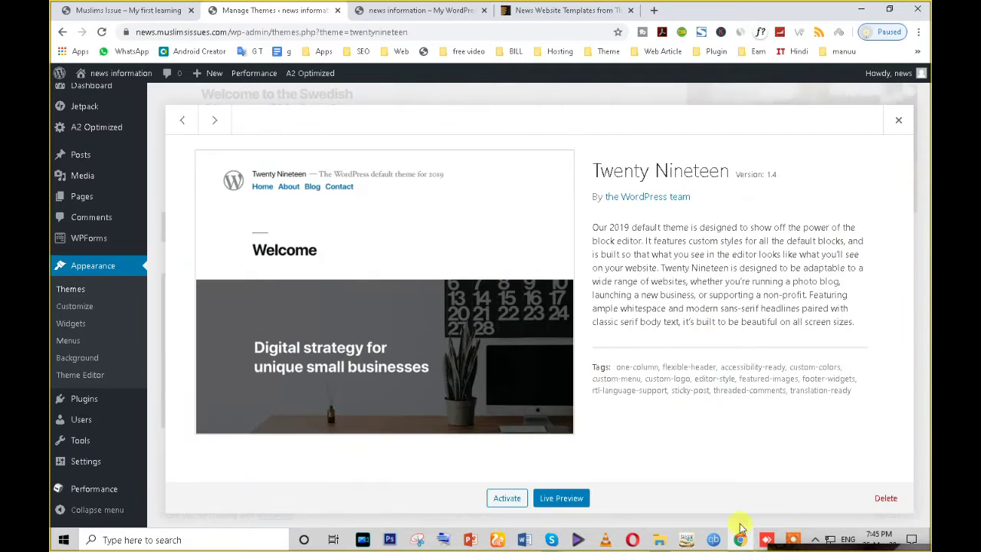
click(886, 498)
click(551, 125)
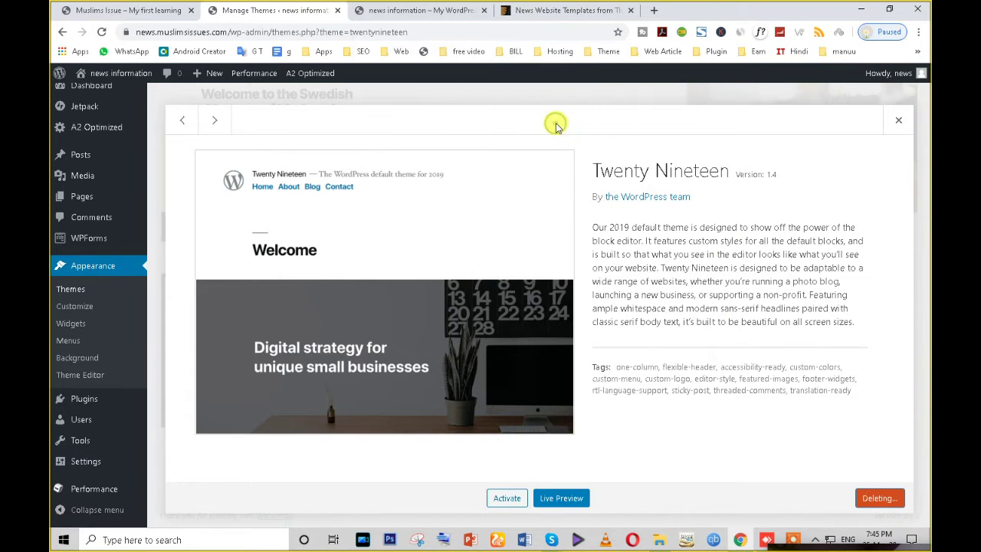
click(563, 198)
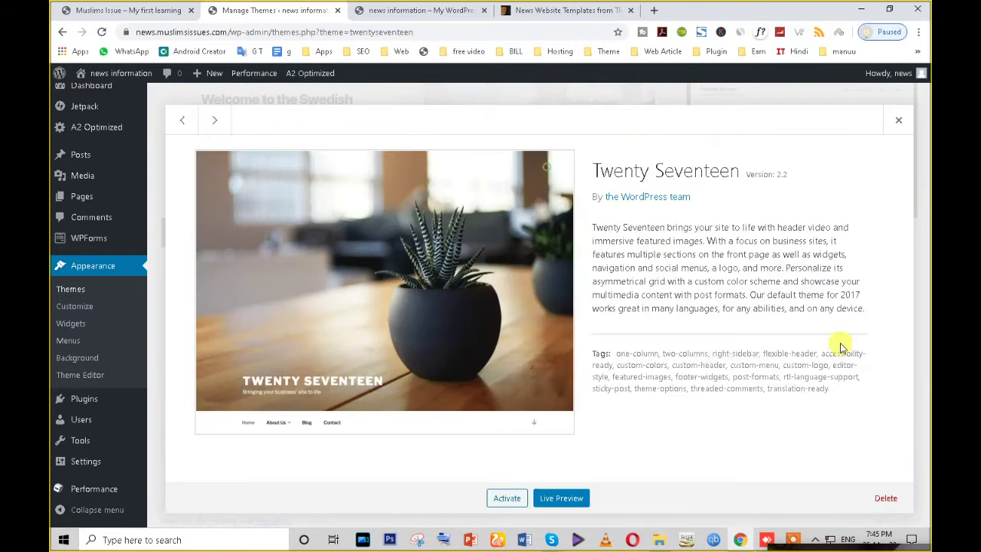
click(886, 498)
click(551, 125)
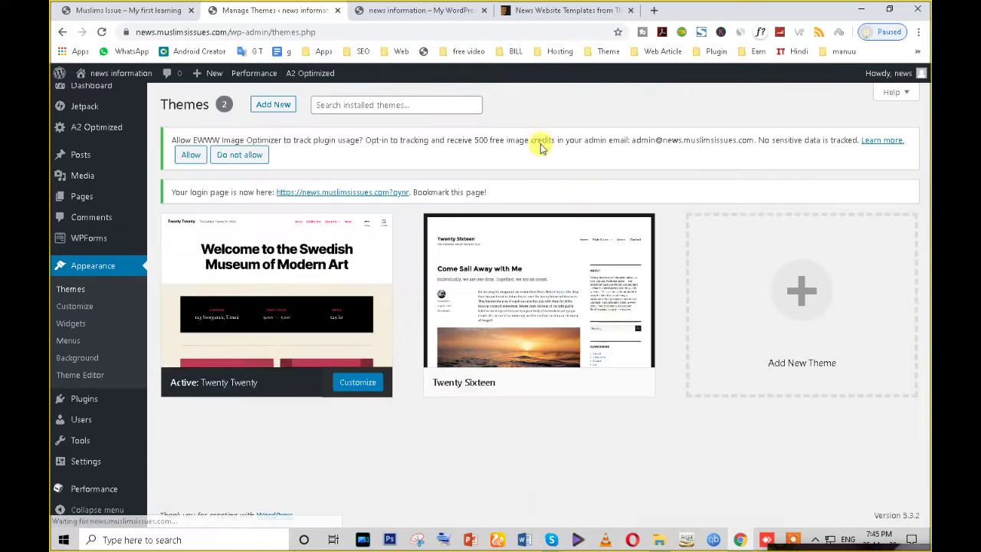
click(536, 272)
click(887, 498)
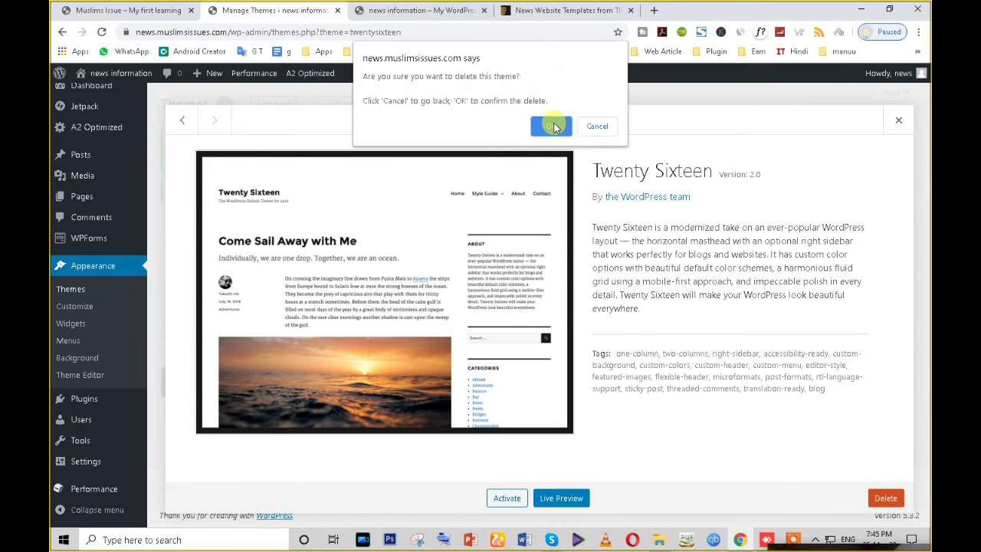
click(551, 126)
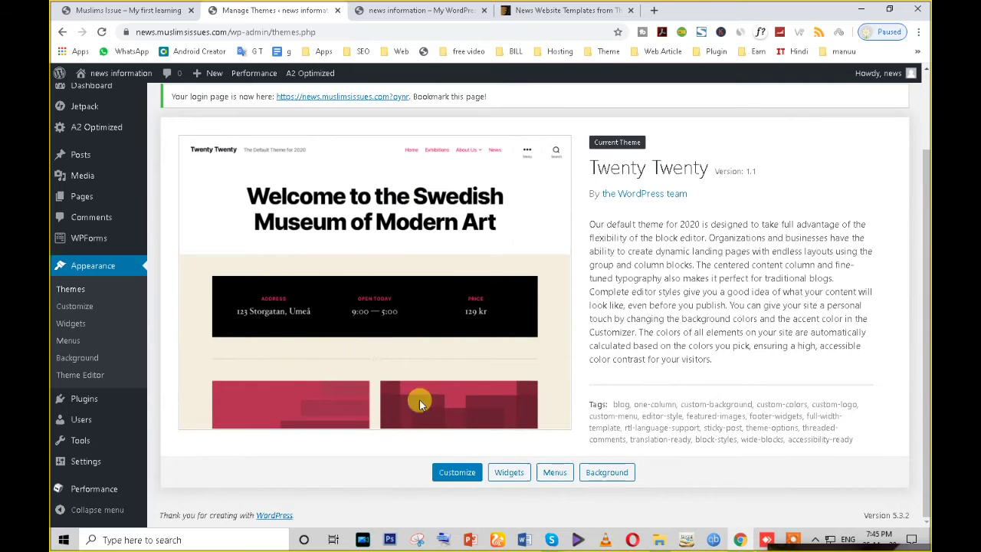
scroll(418, 379, up, 2)
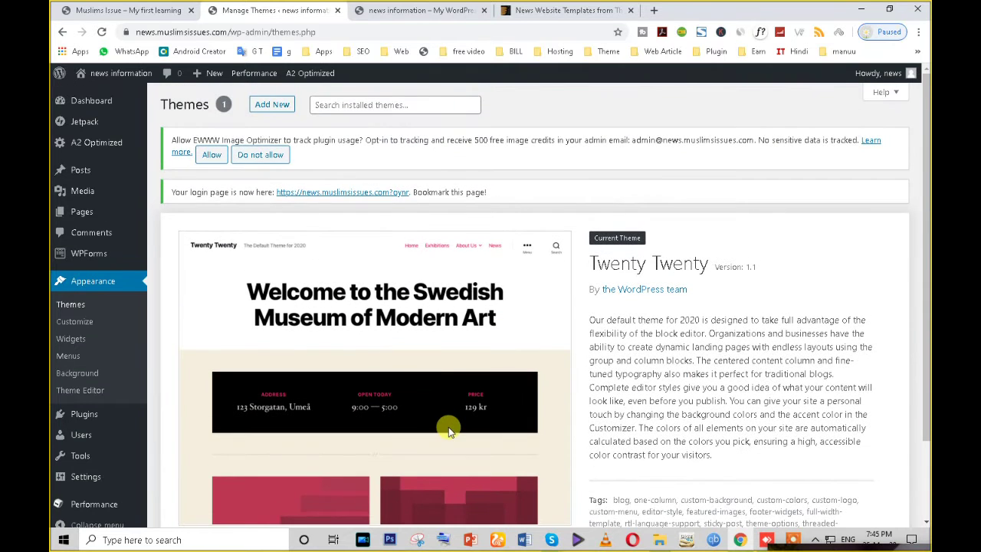
Step: Under Add New themes, search for 'news' and install TimesNews
click(270, 107)
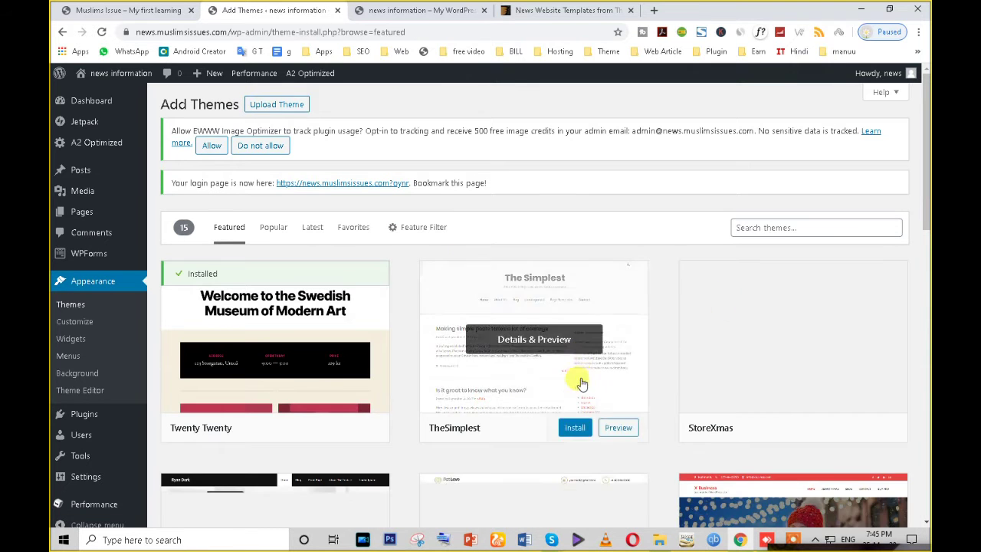
click(765, 230)
text(nr)
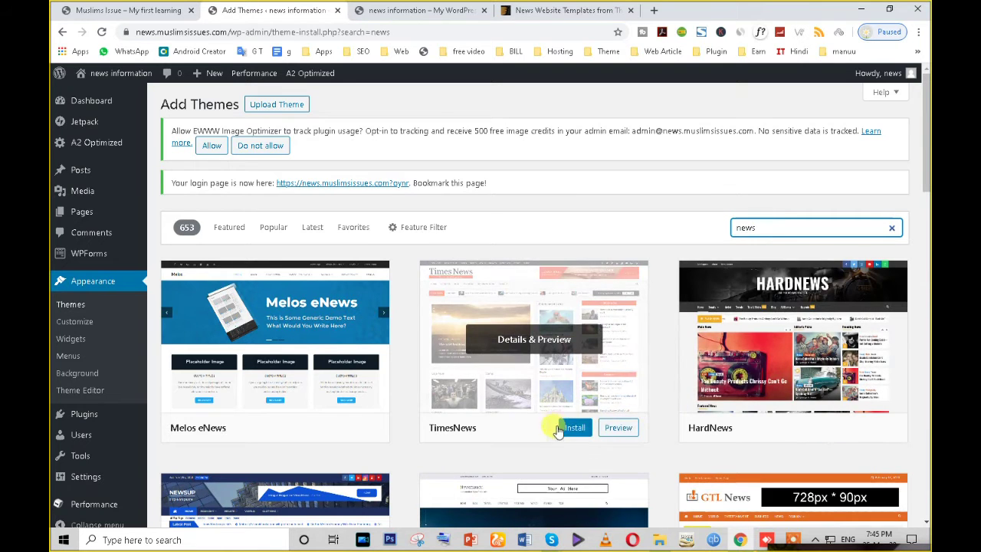
click(565, 428)
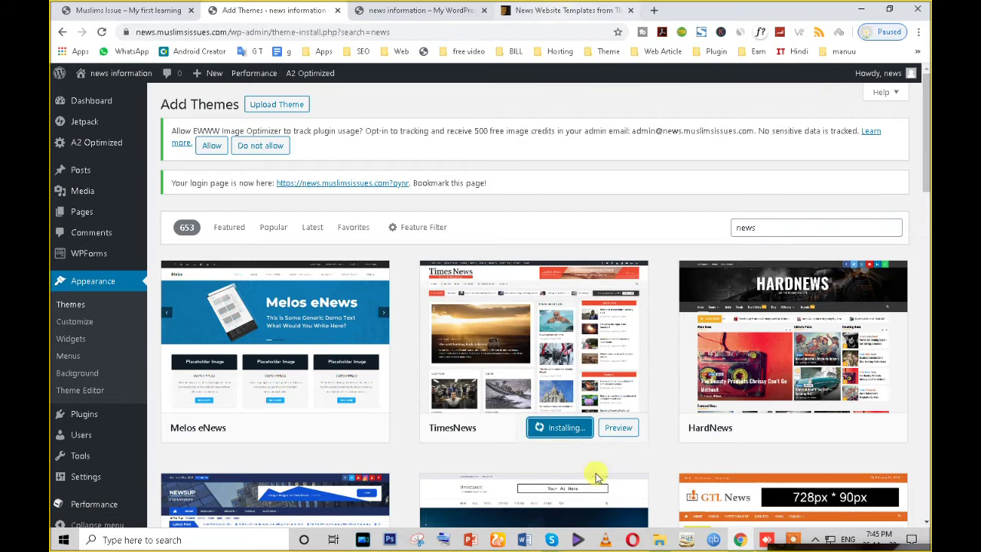
Step: In a new tab, search Google for 'ndtv hindi' and open khabar.ndtv.com
click(575, 10)
click(654, 10)
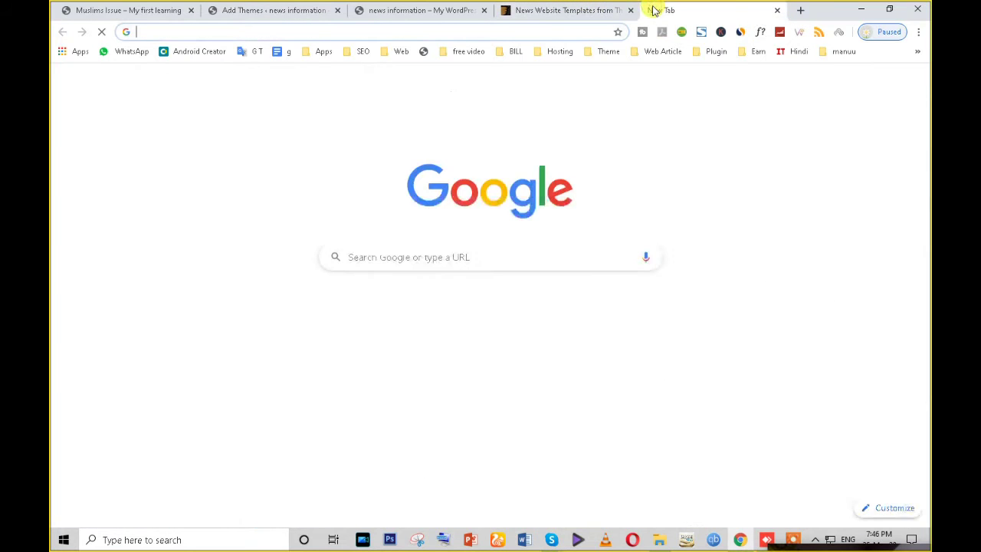
text(nd)
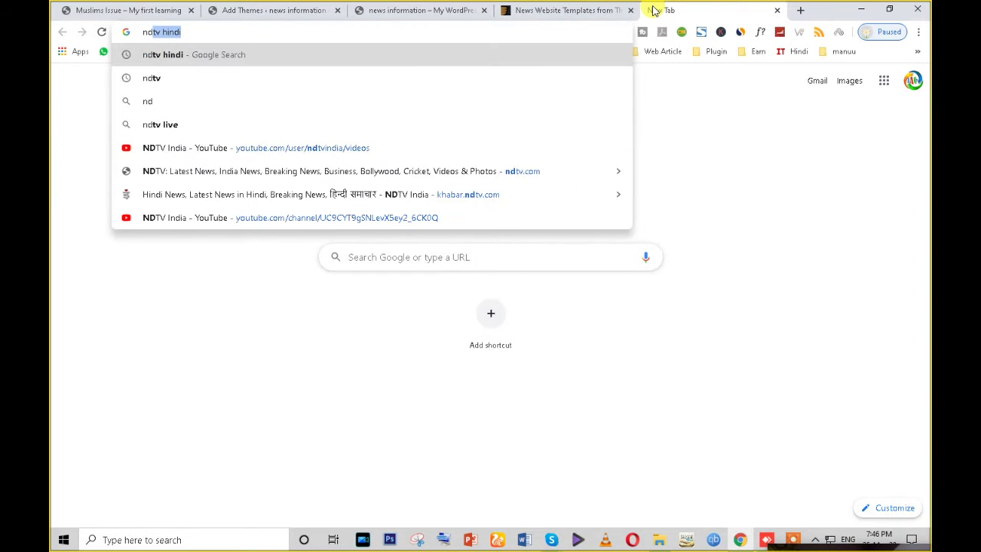
key(Return)
click(237, 192)
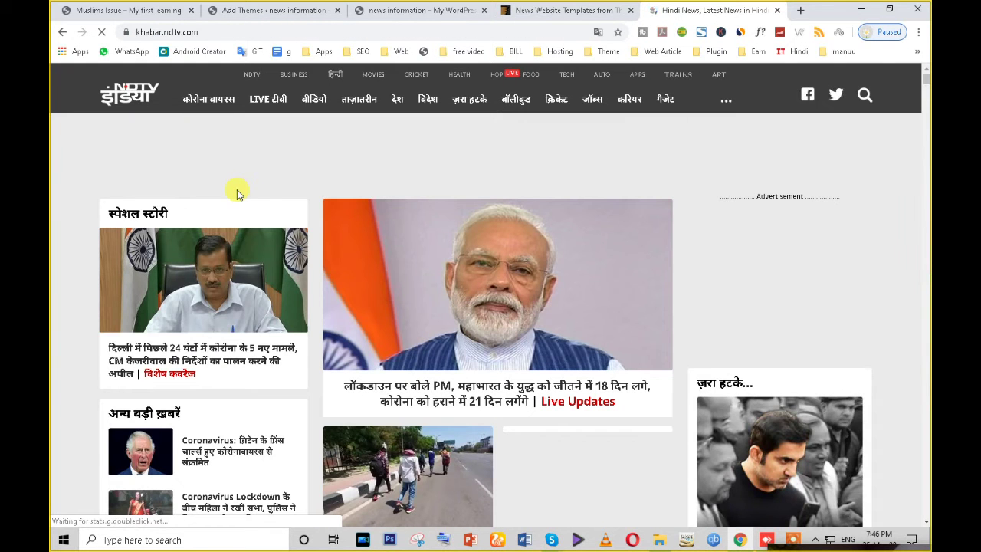
Step: Scroll through the NDTV Hindi homepage, then return to the Add Themes tab
scroll(238, 200, down, 10)
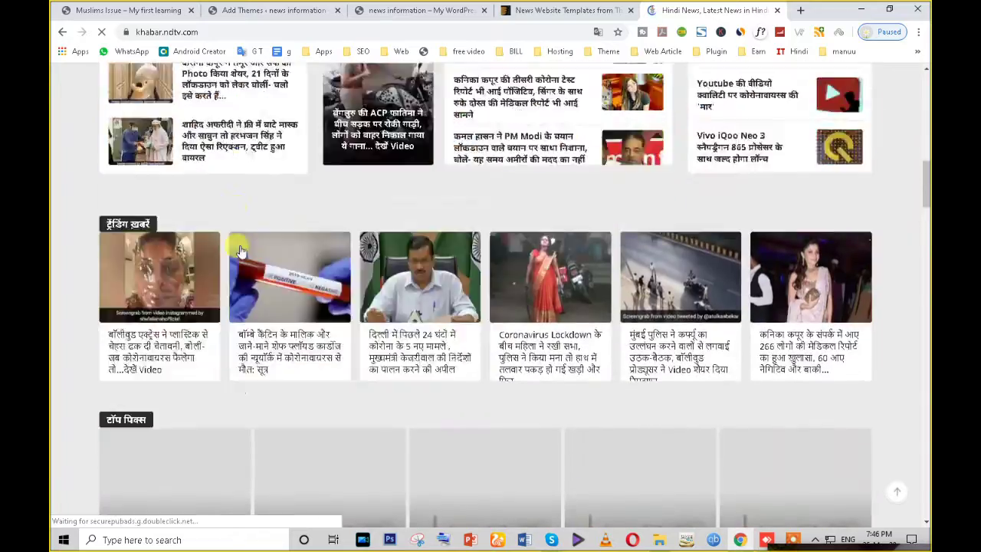
scroll(603, 376, down, 7)
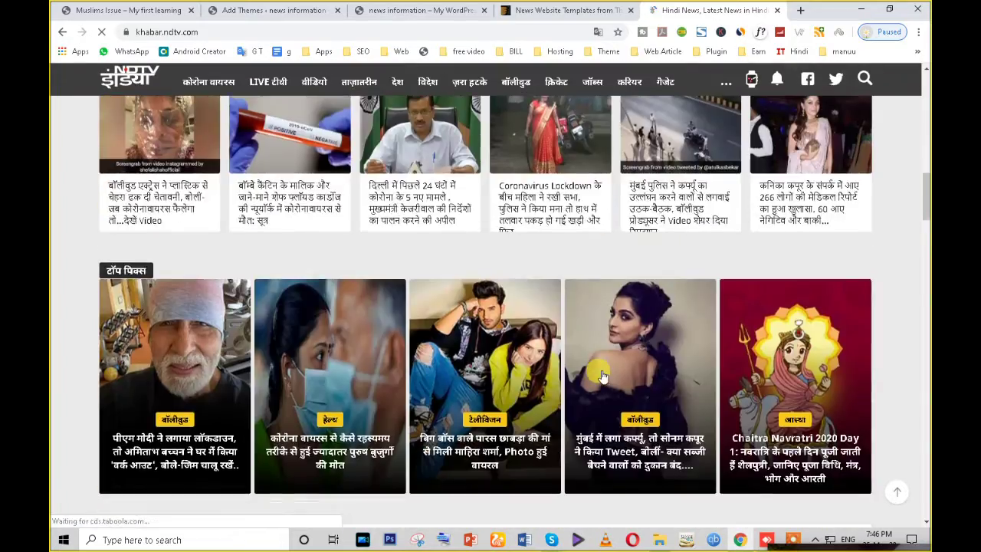
scroll(603, 375, down, 3)
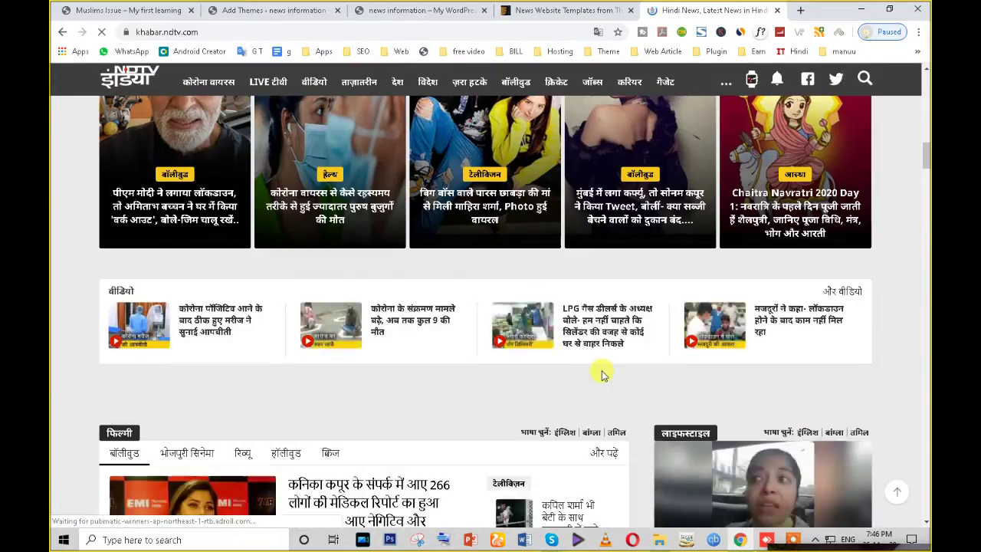
scroll(402, 363, down, 2)
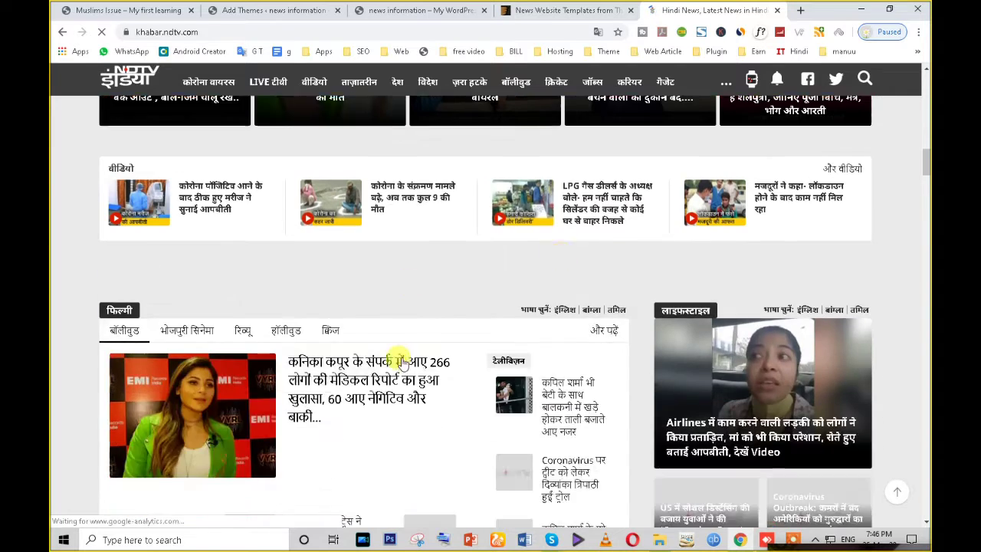
scroll(460, 360, up, 6)
click(273, 10)
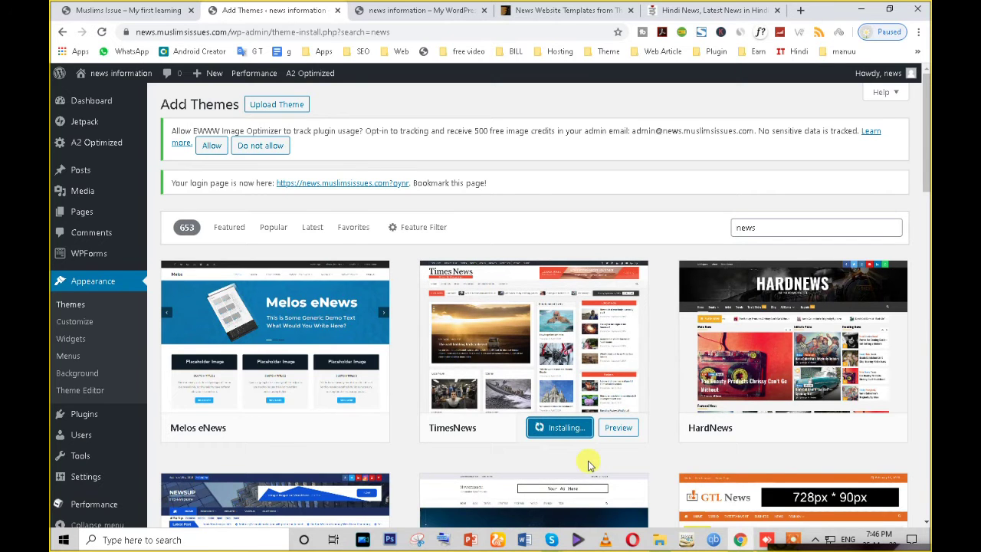
Step: Activate the installed TimesNews theme from the Themes search results
scroll(588, 464, down, 2)
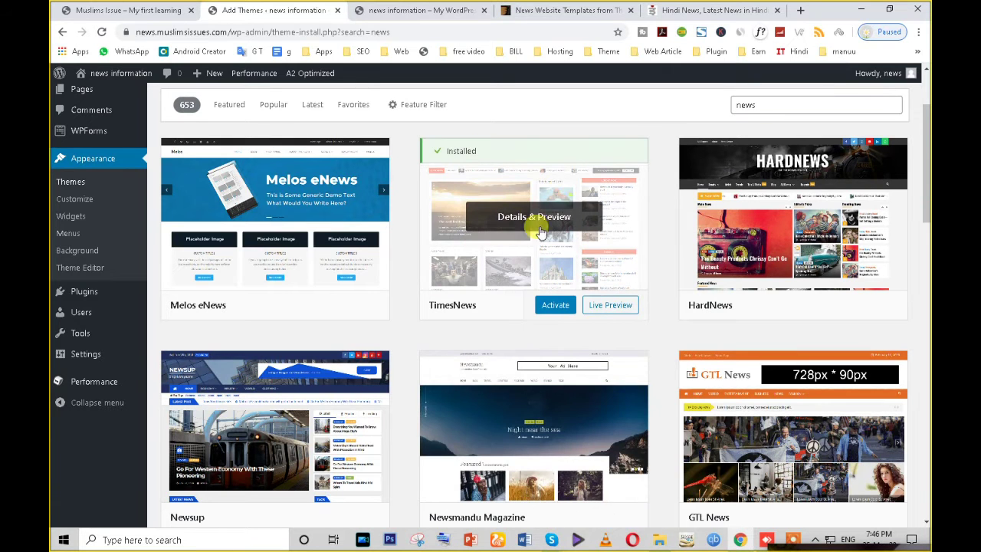
click(554, 306)
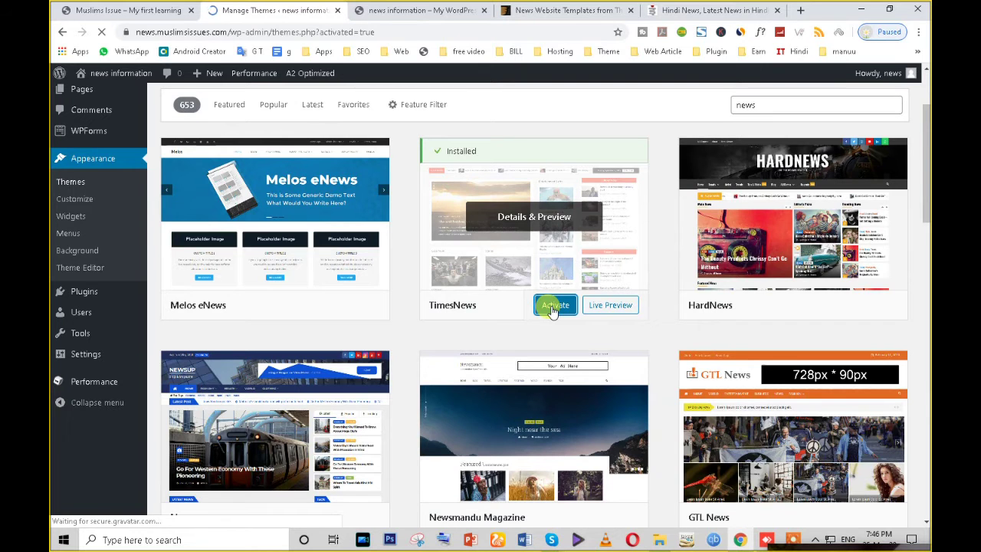
Step: Delete the Twenty Twenty theme from its Theme Details
scroll(552, 310, down, 3)
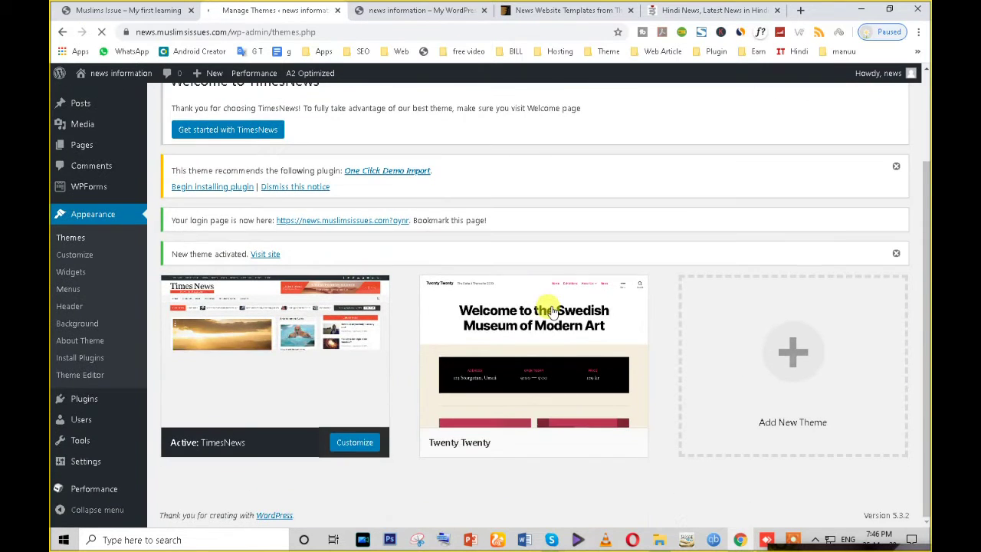
mouse_move(537, 375)
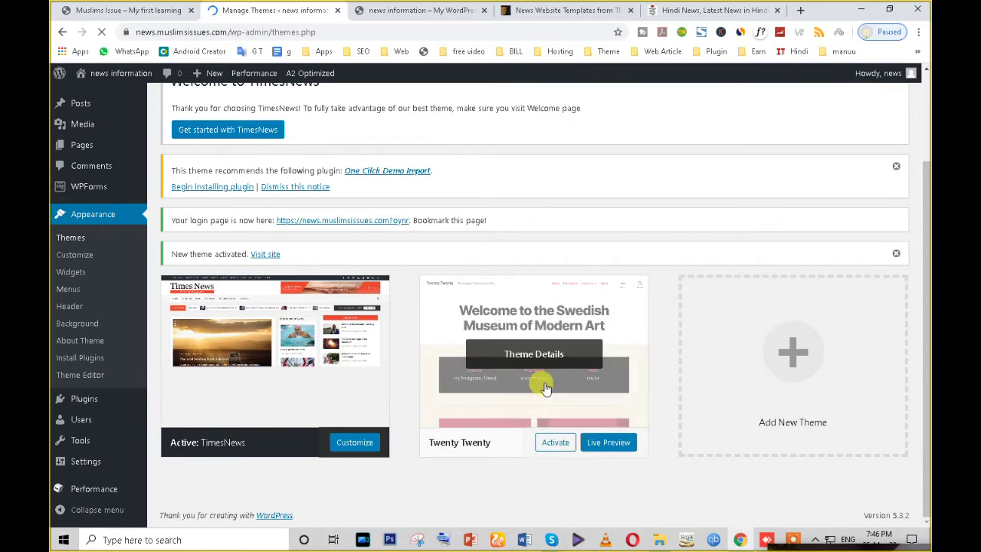
click(528, 354)
click(883, 500)
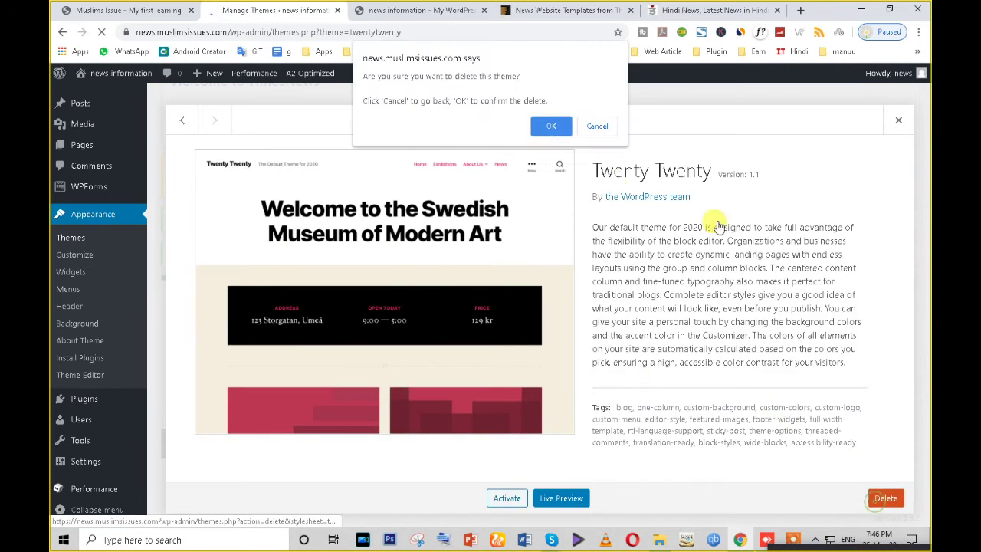
click(548, 126)
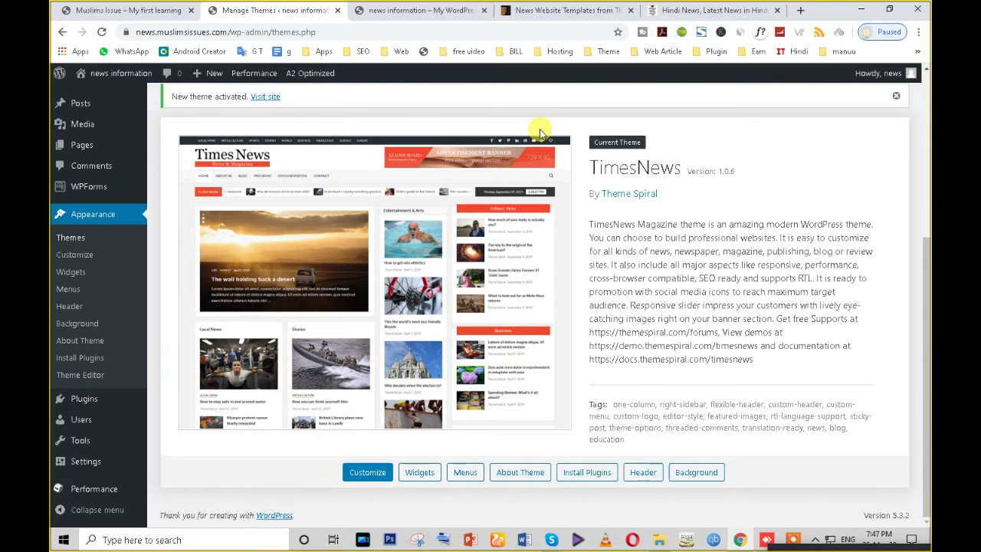
Step: Start installing the plugin recommended in the TimesNews notice
scroll(540, 132, up, 3)
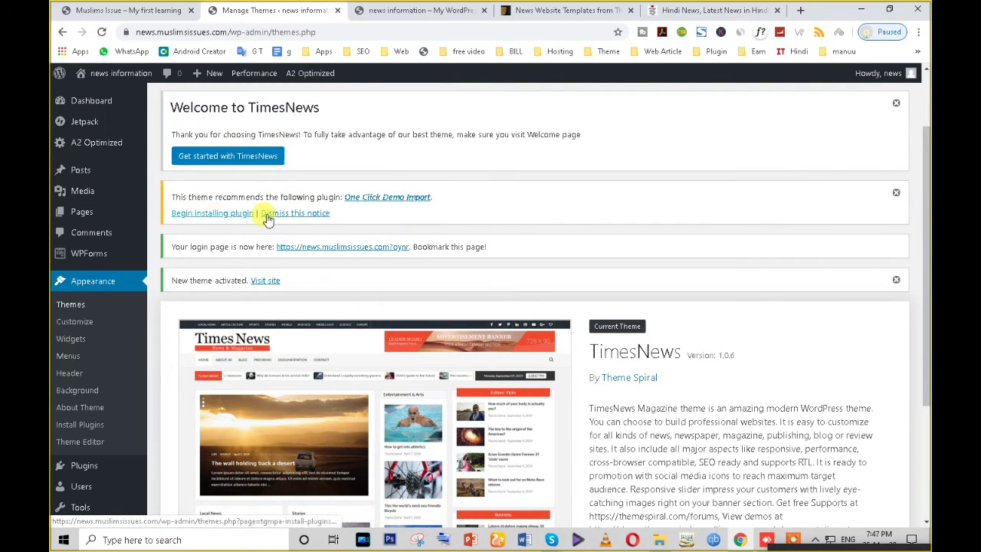
drag(175, 196, 430, 198)
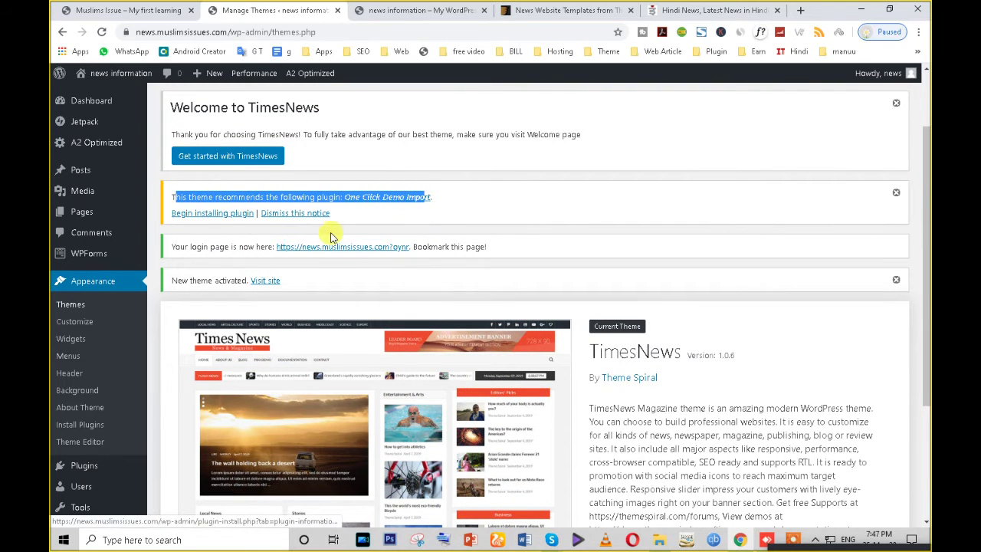
click(221, 227)
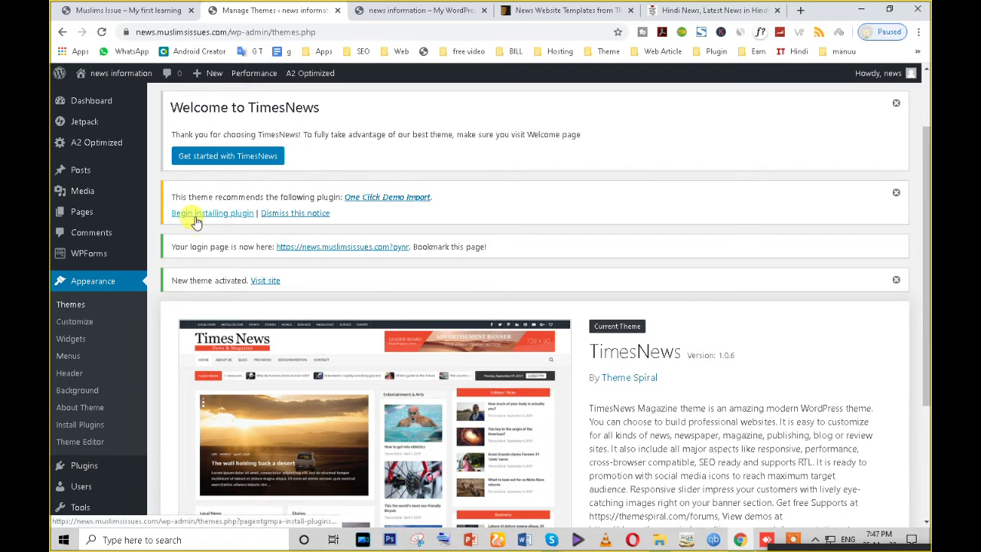
click(196, 215)
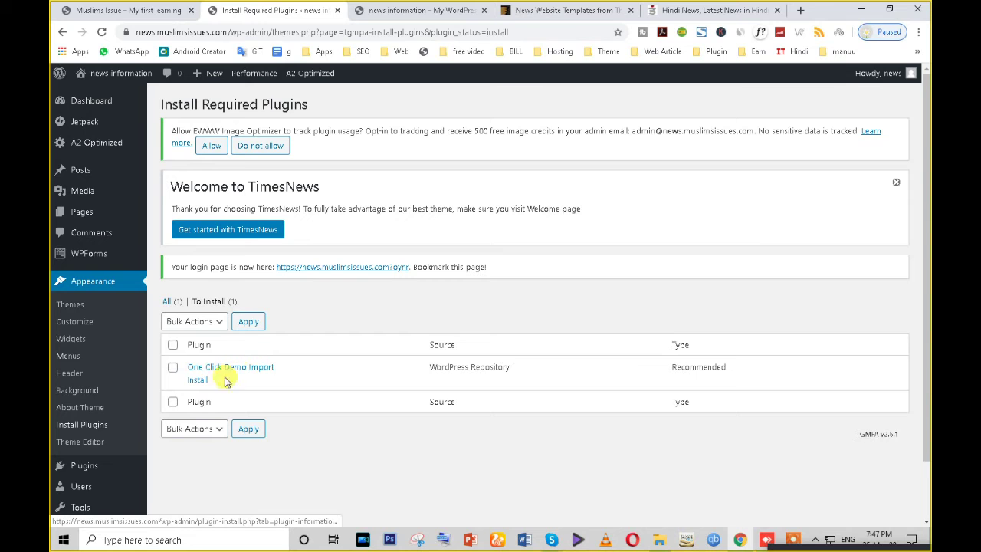
Step: Install One Click Demo Import and open the live site in a new tab
click(199, 381)
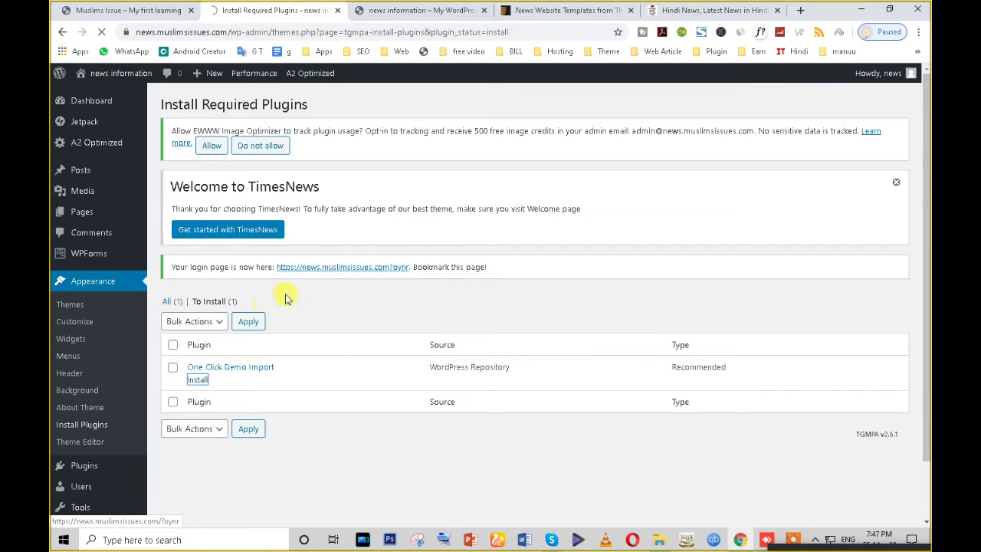
right_click(92, 94)
click(117, 102)
click(373, 8)
Step: Close the duplicate site tab, review the front page, then return to the Required Plugins installer
click(499, 10)
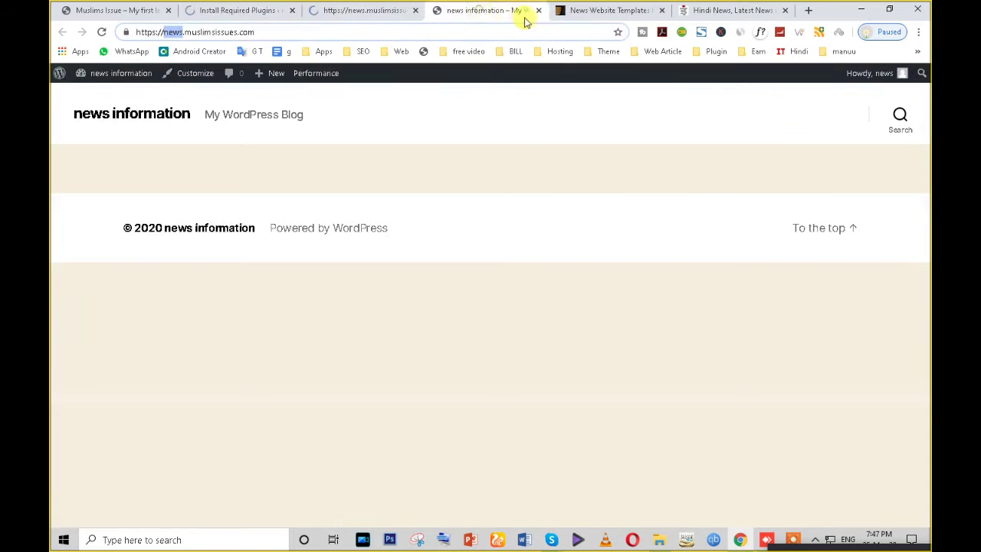
click(538, 10)
click(361, 10)
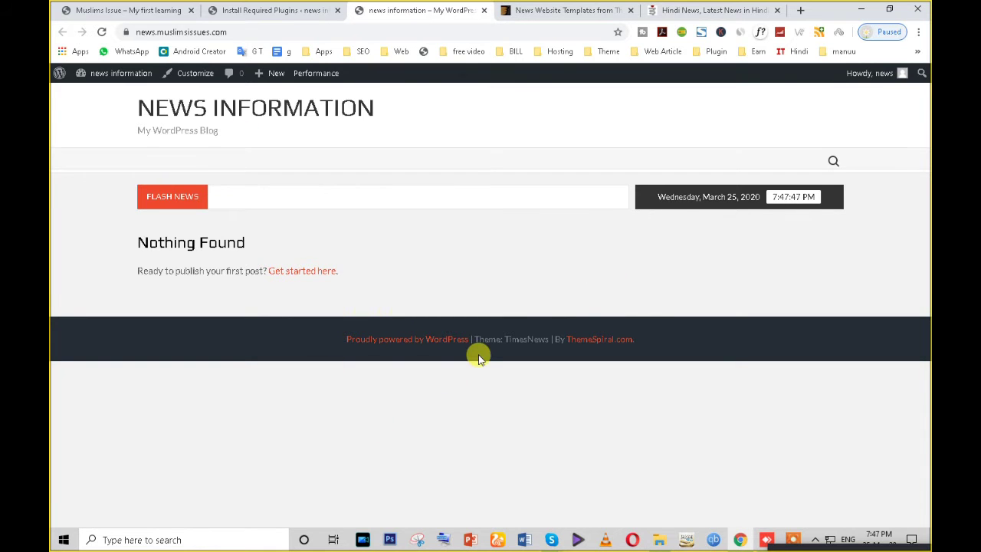
click(156, 34)
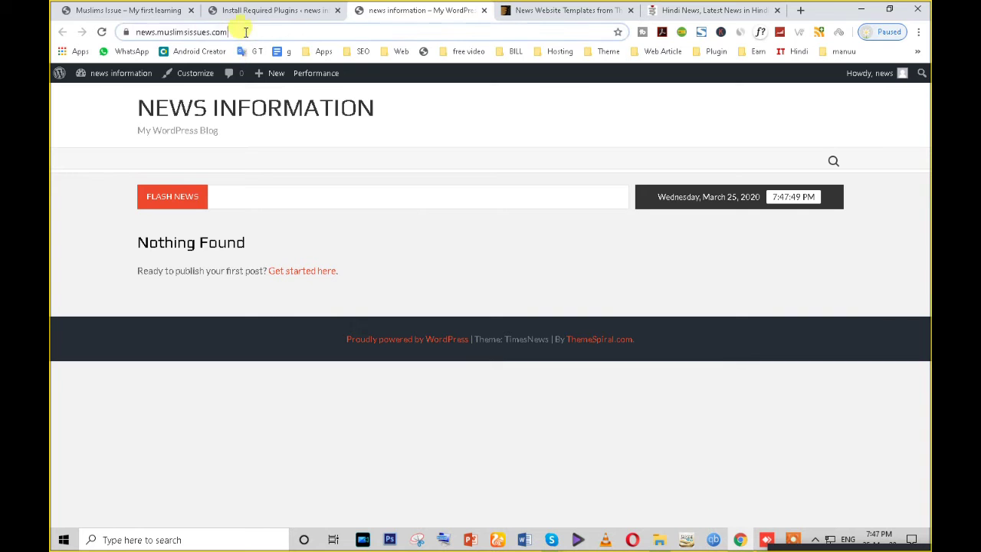
drag(155, 35, 119, 38)
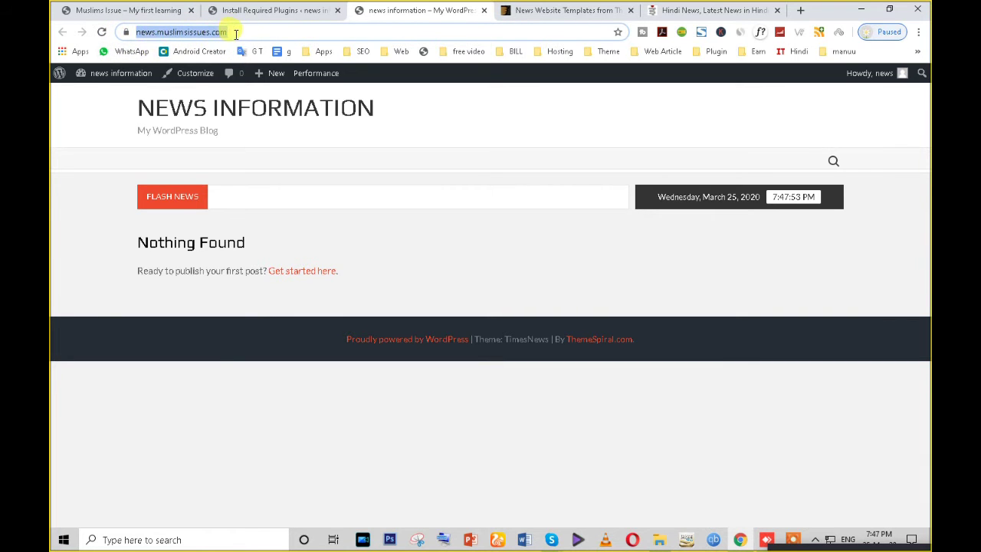
drag(131, 99, 379, 130)
click(256, 145)
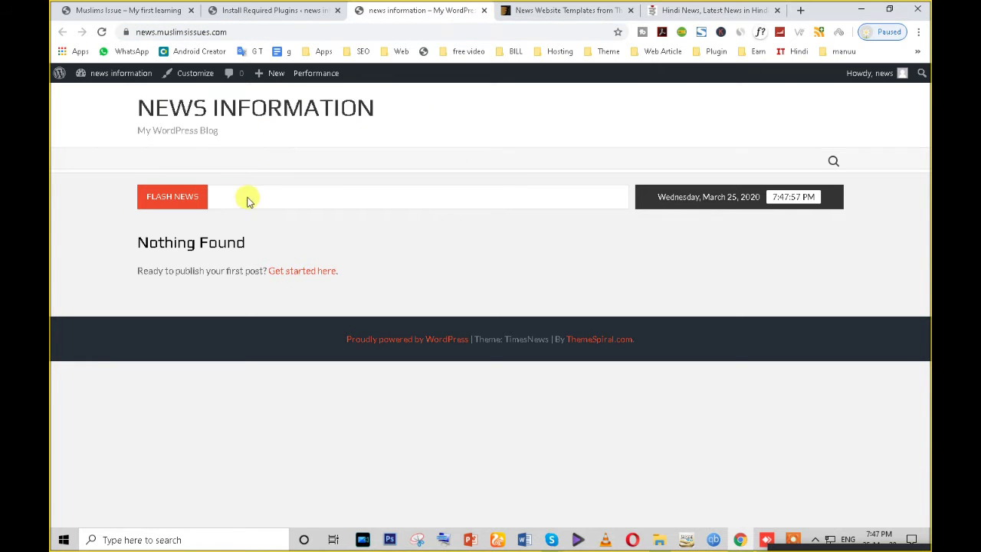
click(284, 10)
click(236, 375)
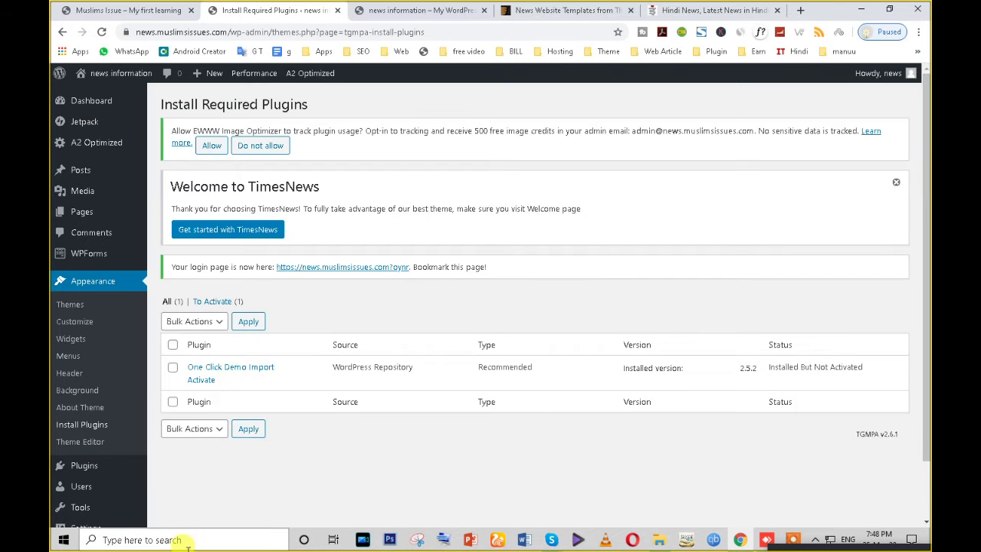
Step: Activate One Click Demo Import, then reload and return to Install Required Plugins
click(201, 380)
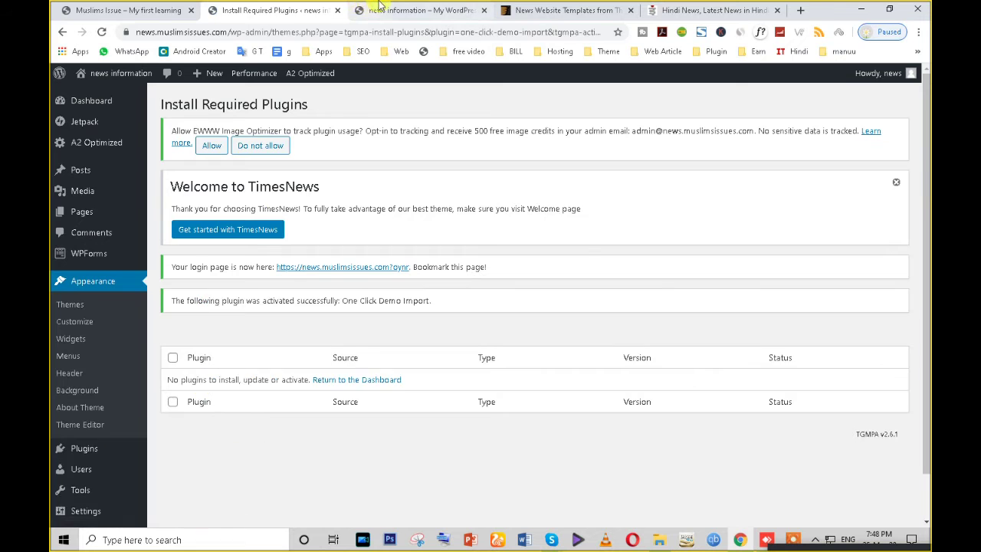
click(380, 8)
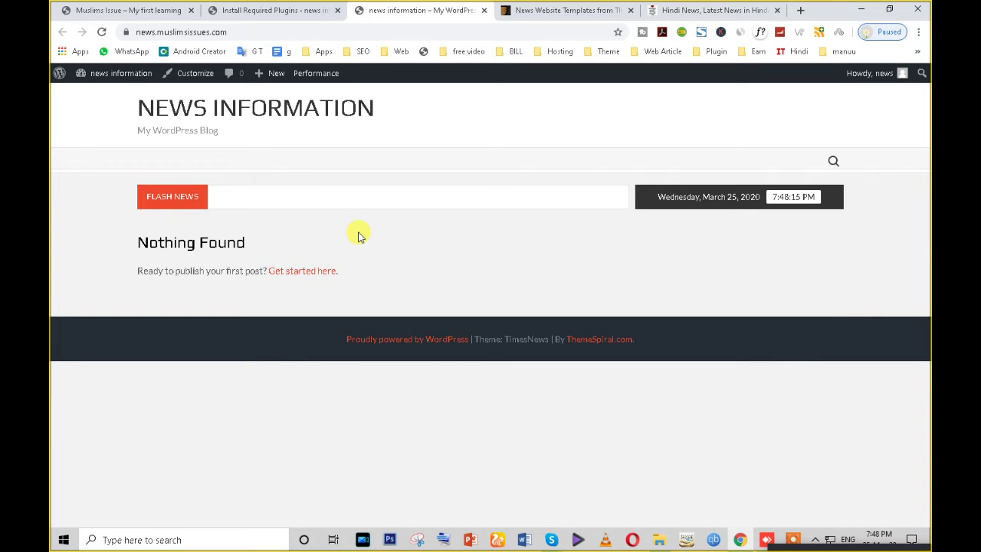
click(261, 13)
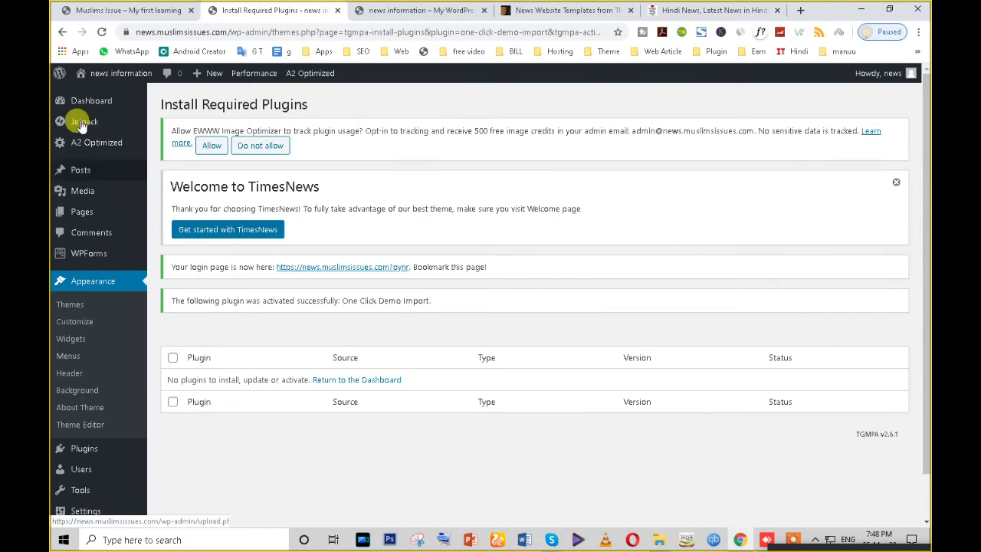
click(101, 32)
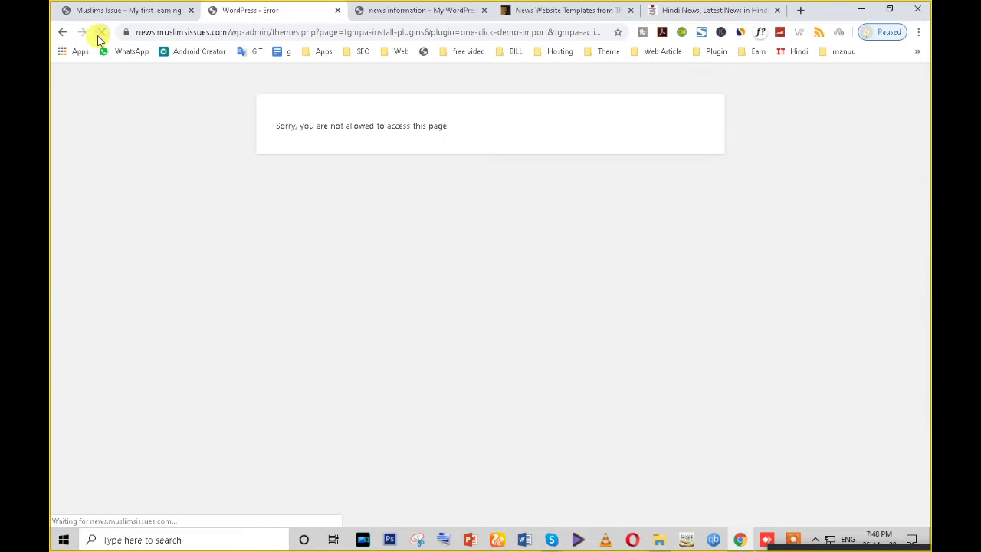
click(64, 33)
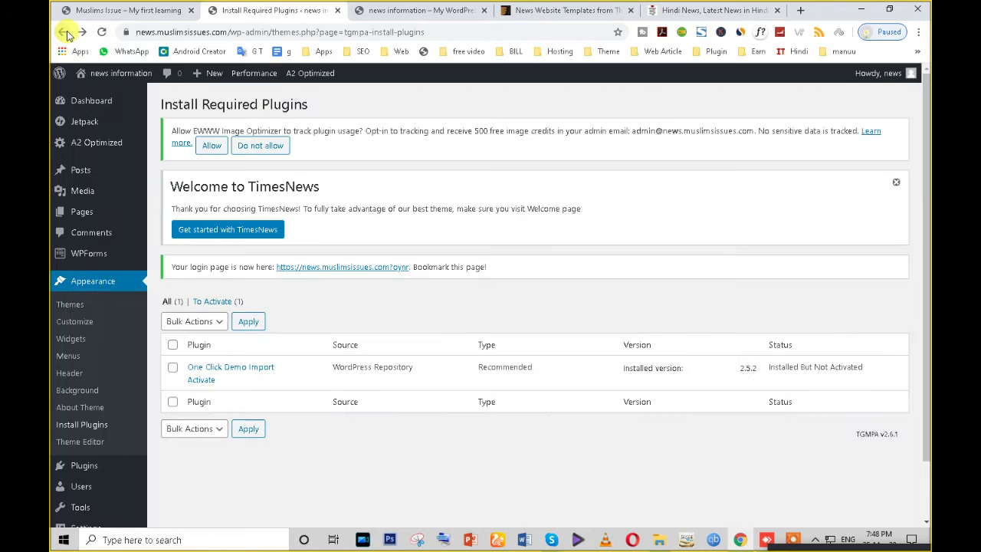
Step: Retry activation, go back past the access error, and open the TimesNews 1.0.6 welcome page
click(201, 380)
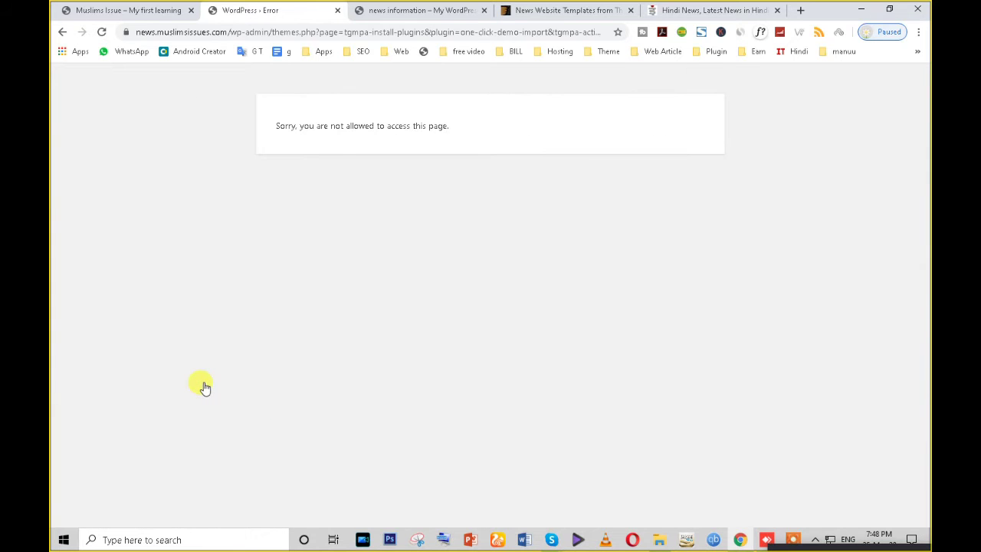
drag(276, 126, 463, 136)
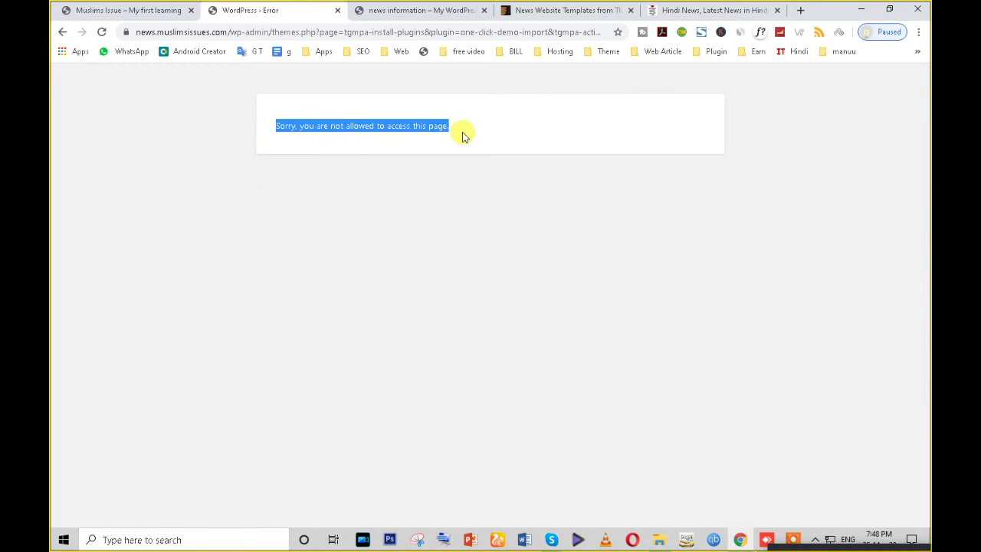
click(62, 32)
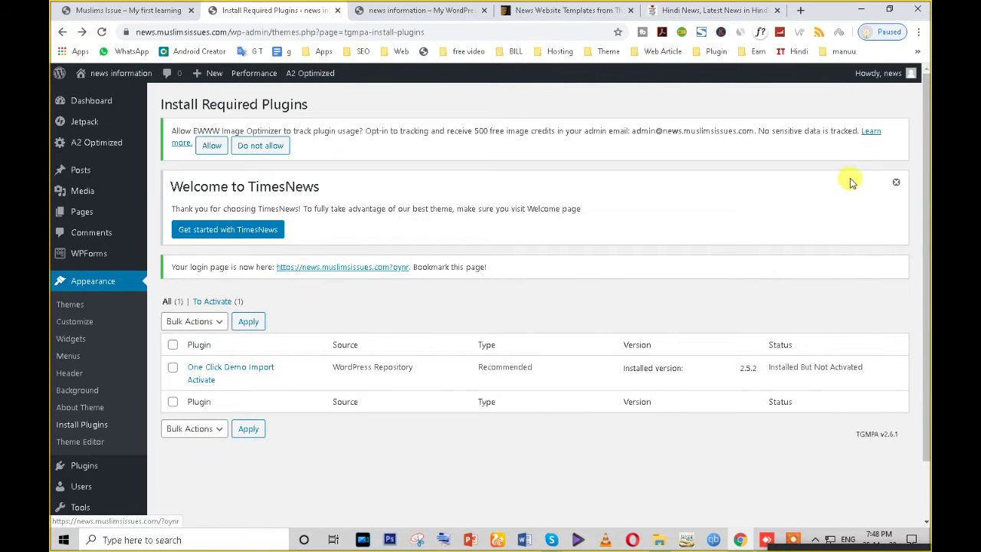
click(897, 182)
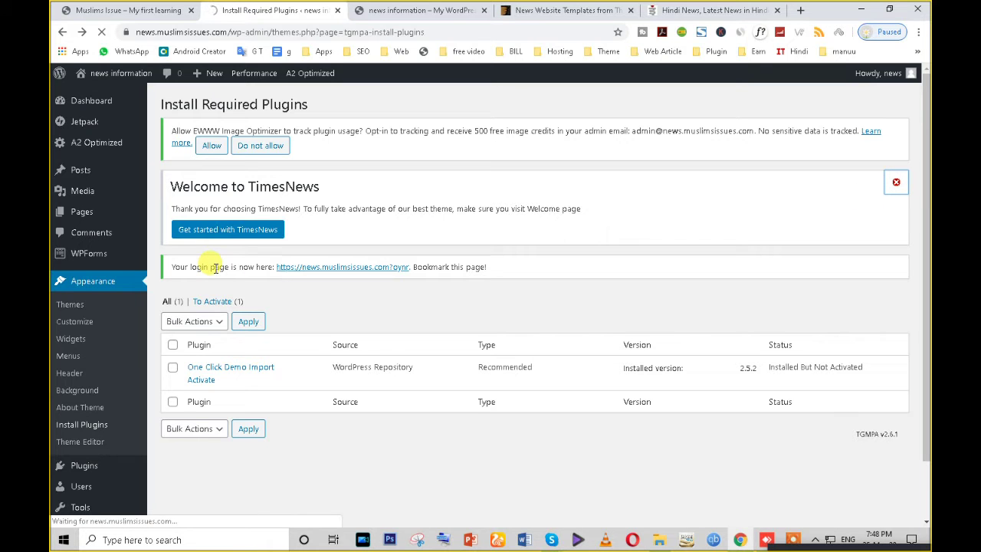
click(209, 231)
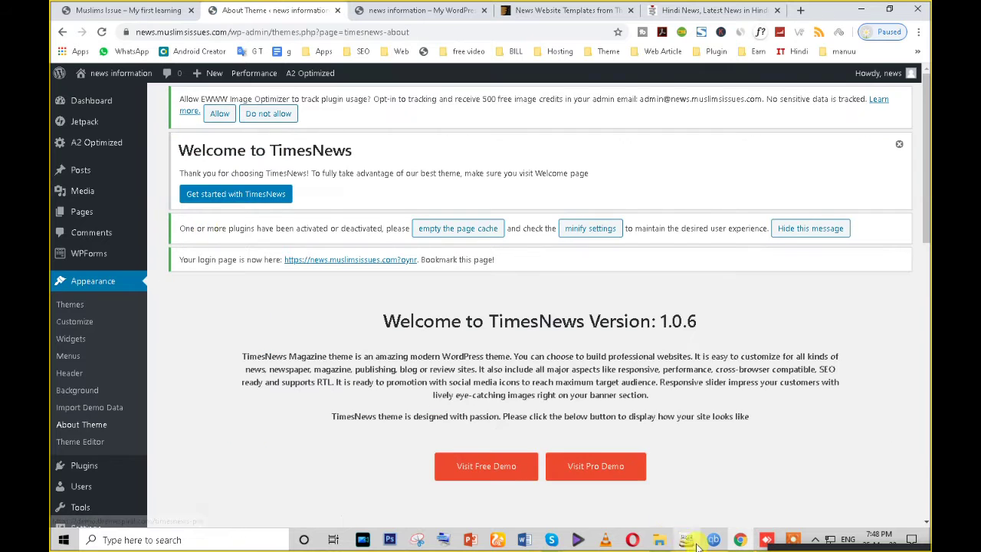
Step: Browse the About Theme page, preview the TimesNews free demo, then open the Posts list
scroll(479, 453, down, 3)
scroll(569, 374, down, 3)
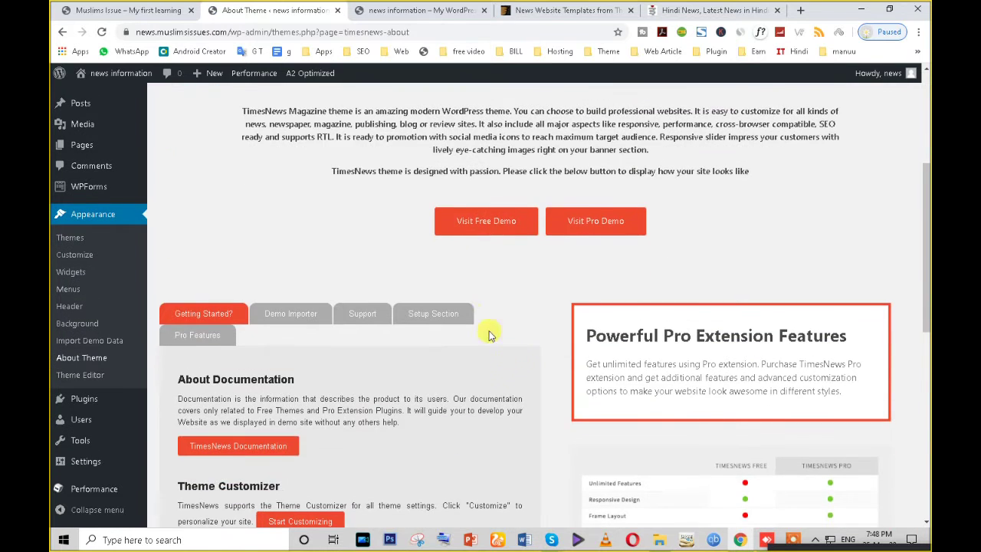
click(484, 223)
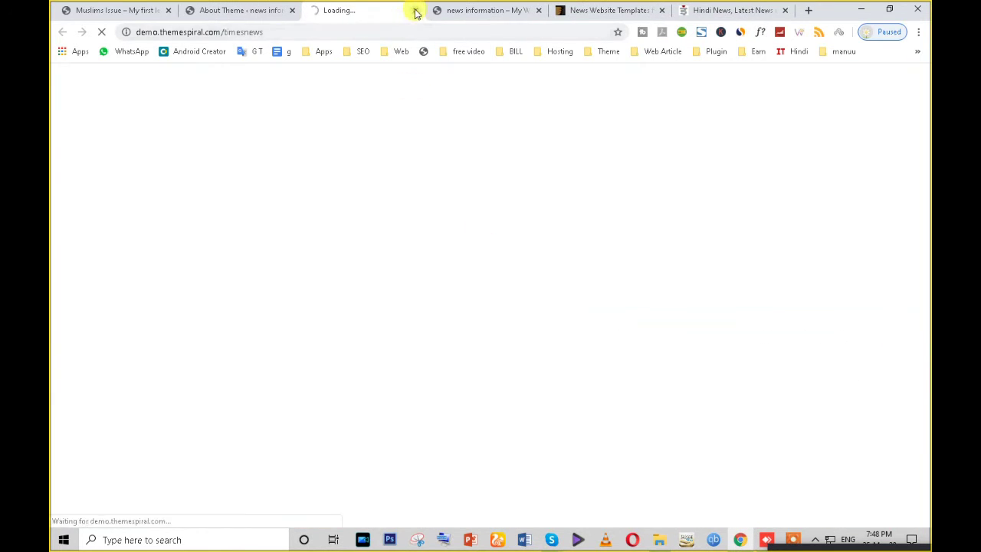
click(415, 10)
scroll(285, 355, down, 4)
scroll(284, 355, down, 5)
scroll(345, 360, up, 2)
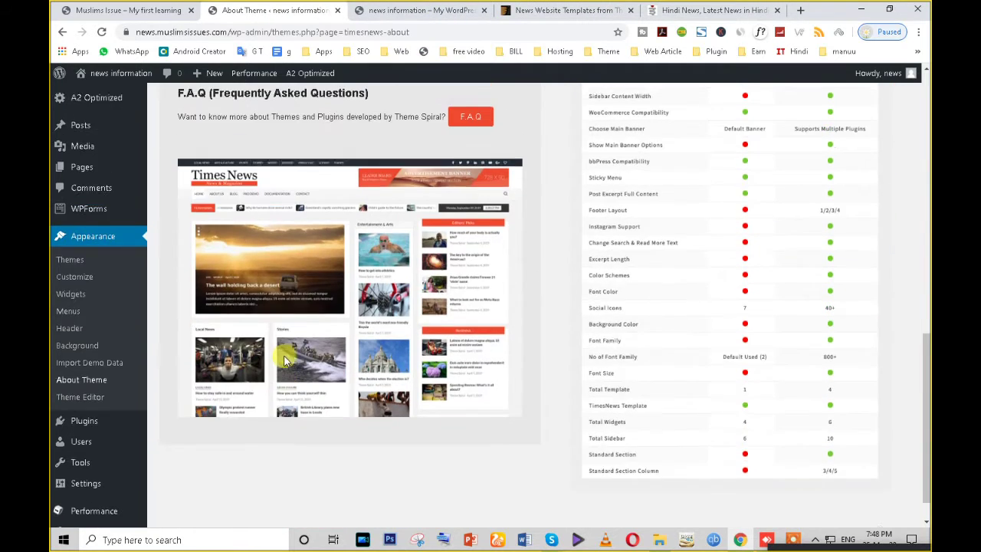
scroll(410, 350, up, 2)
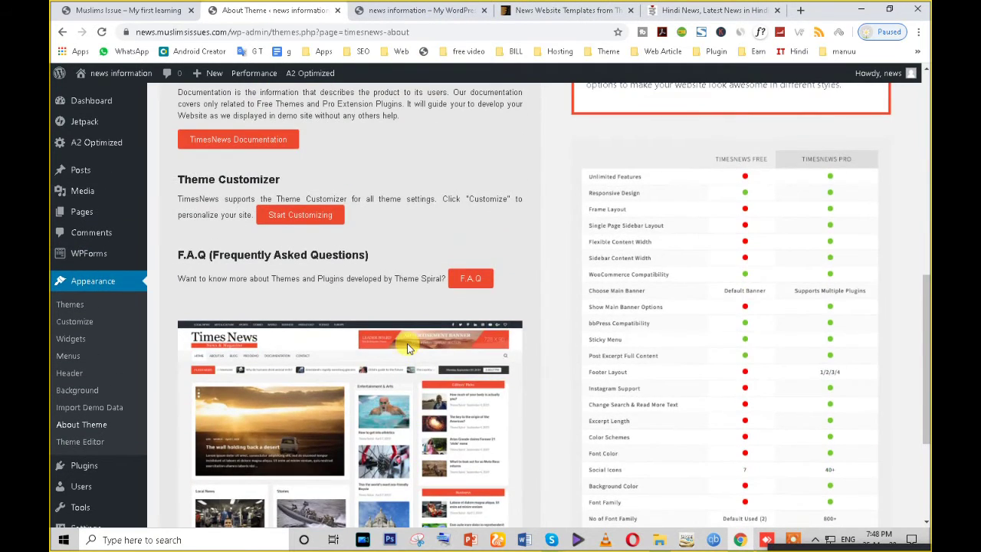
scroll(408, 349, up, 8)
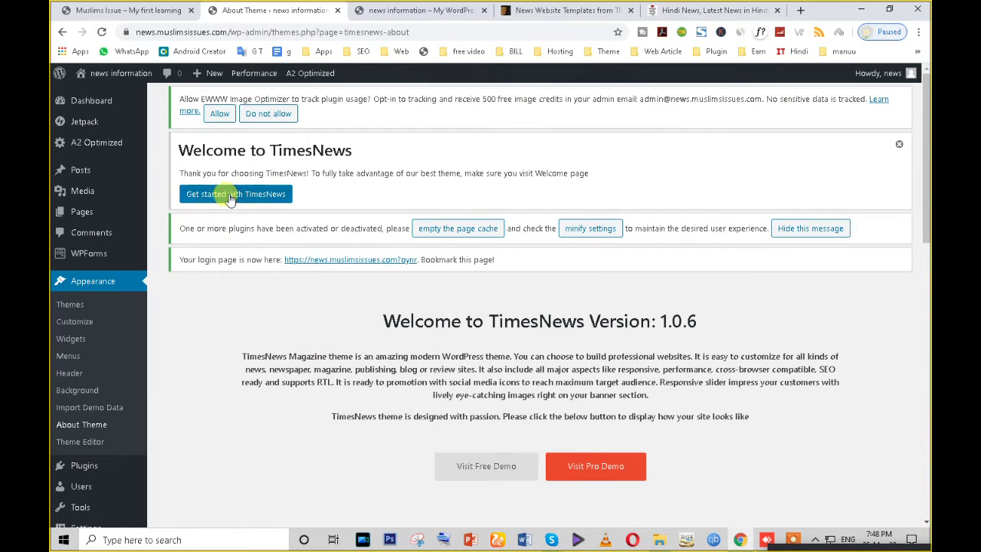
click(80, 172)
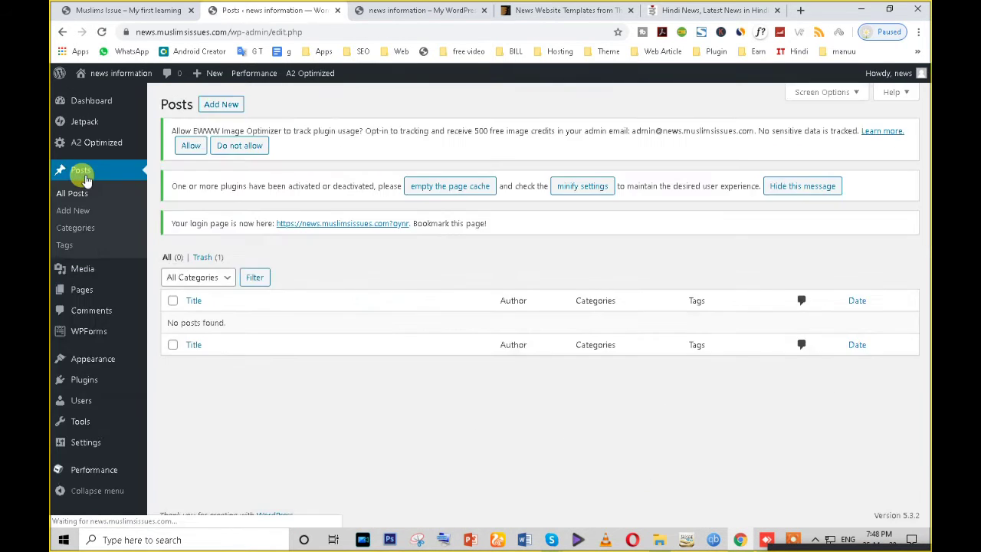
Step: Open and read the NDTV Khabar Kanika Kapoor medical-report article, then return to Posts
click(356, 9)
click(297, 10)
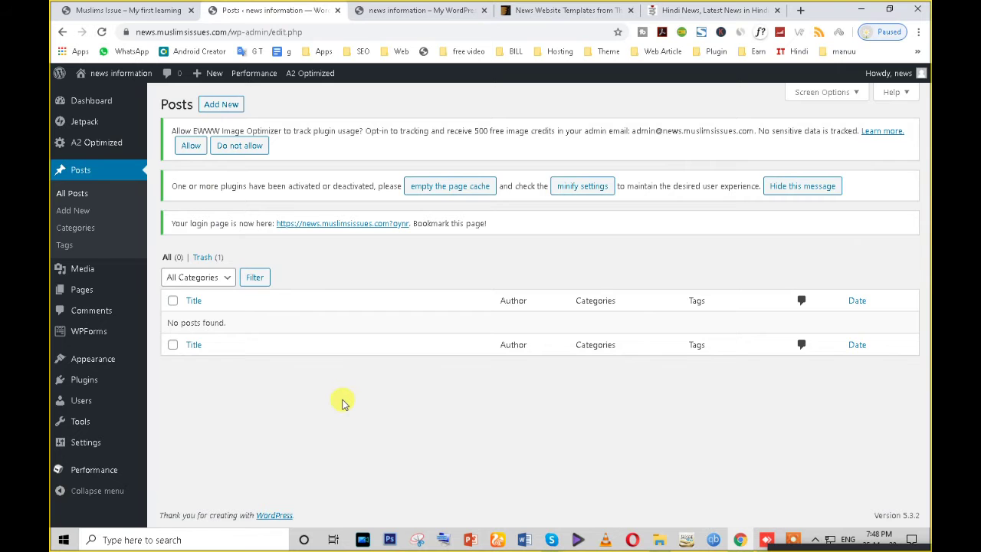
click(671, 10)
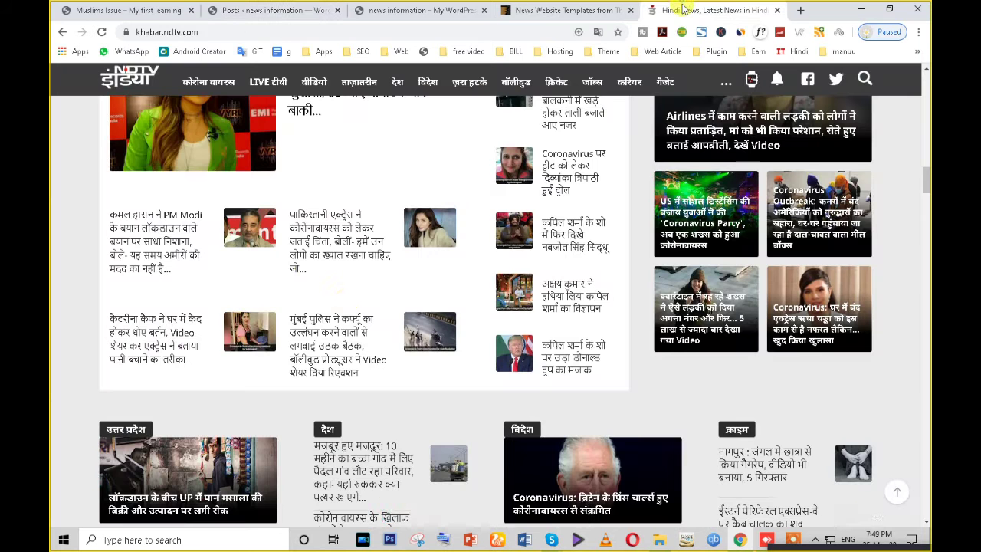
scroll(324, 301, up, 5)
click(193, 422)
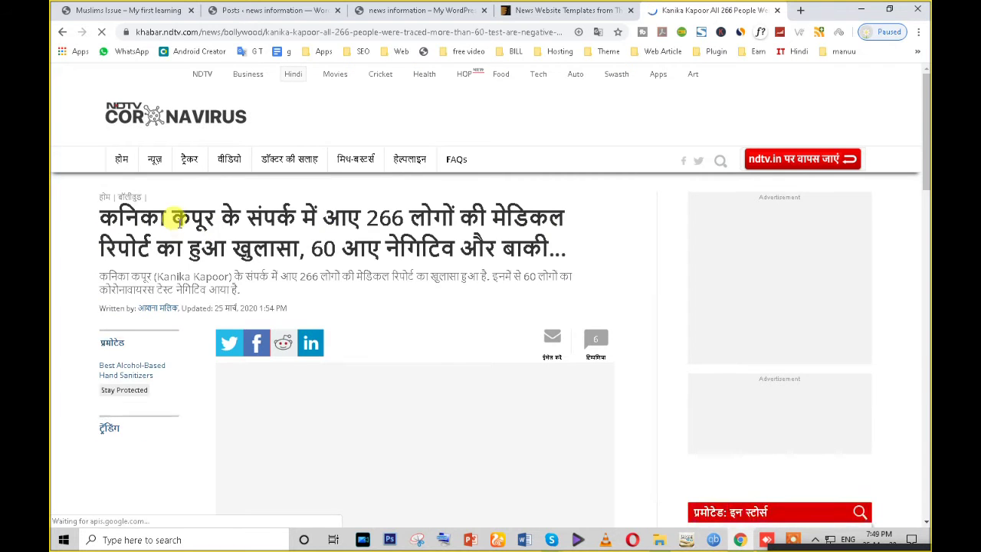
triple_click(178, 215)
scroll(484, 387, down, 4)
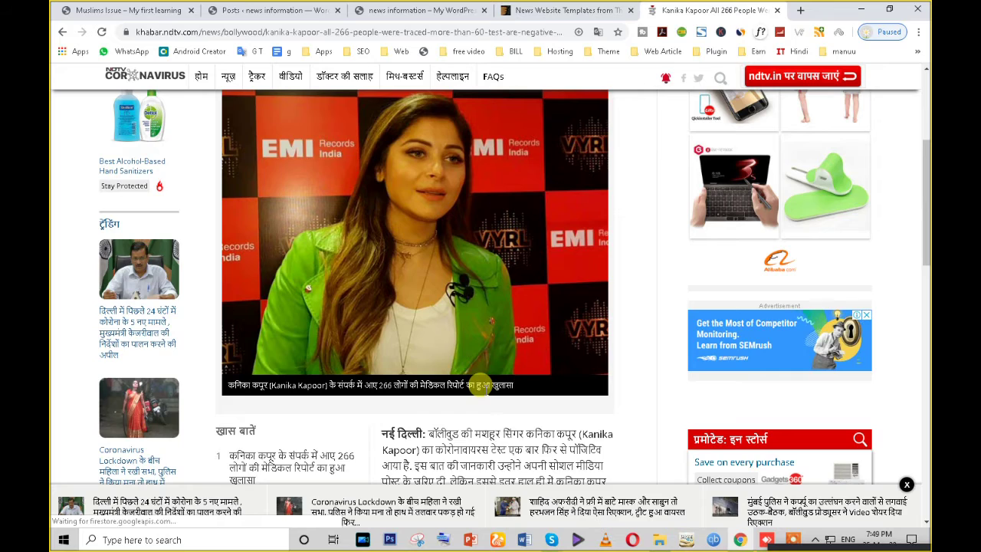
scroll(480, 385, down, 4)
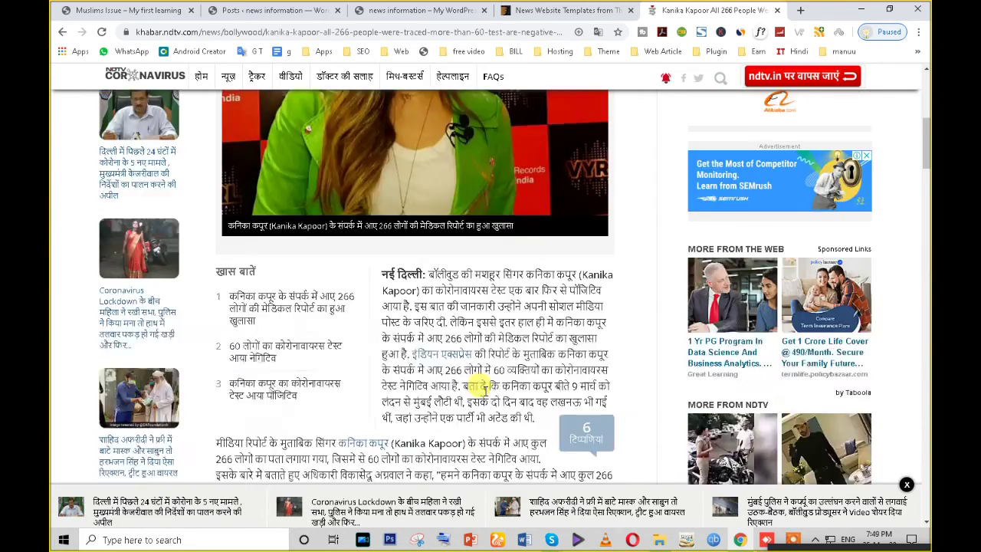
scroll(484, 414, down, 3)
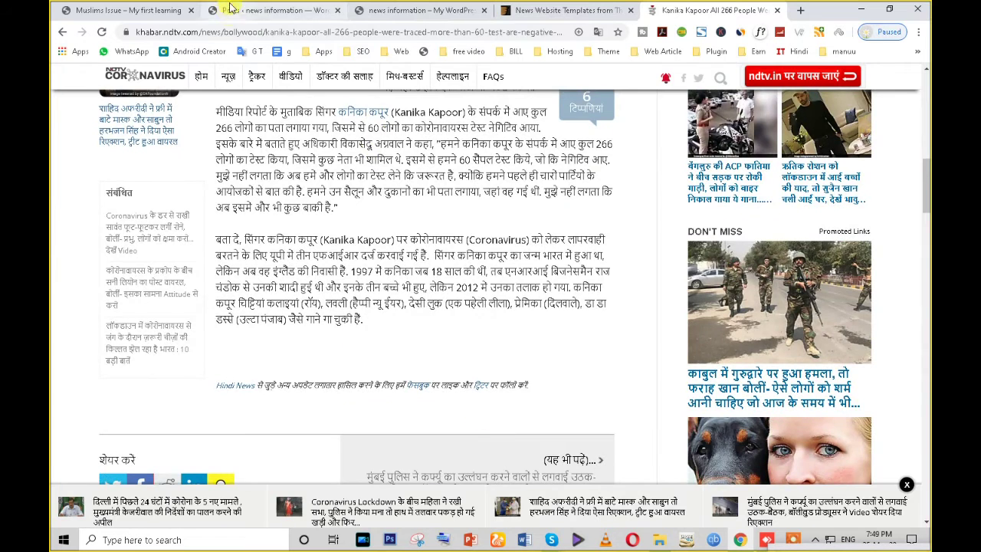
click(260, 10)
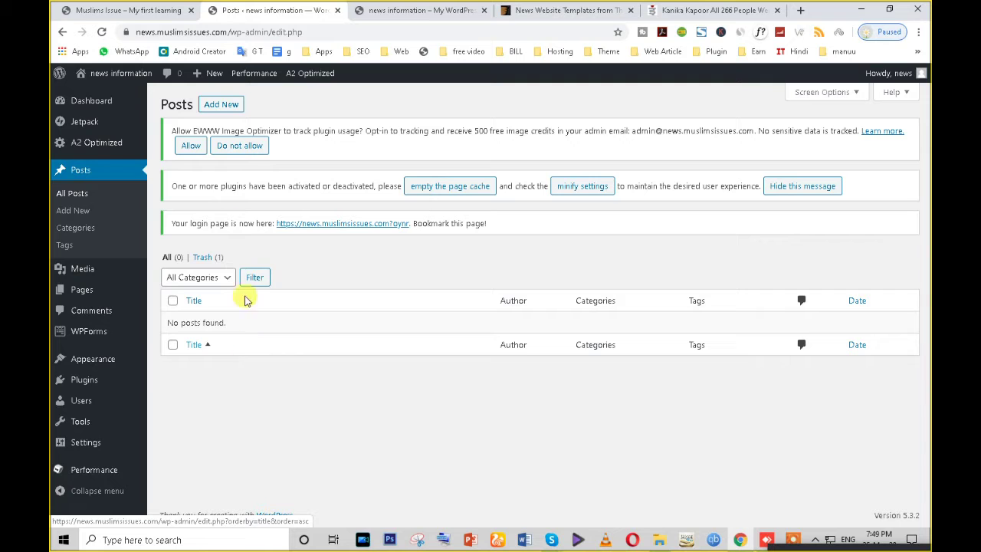
Step: Start a new post and clear the wrongly pasted title text
click(228, 106)
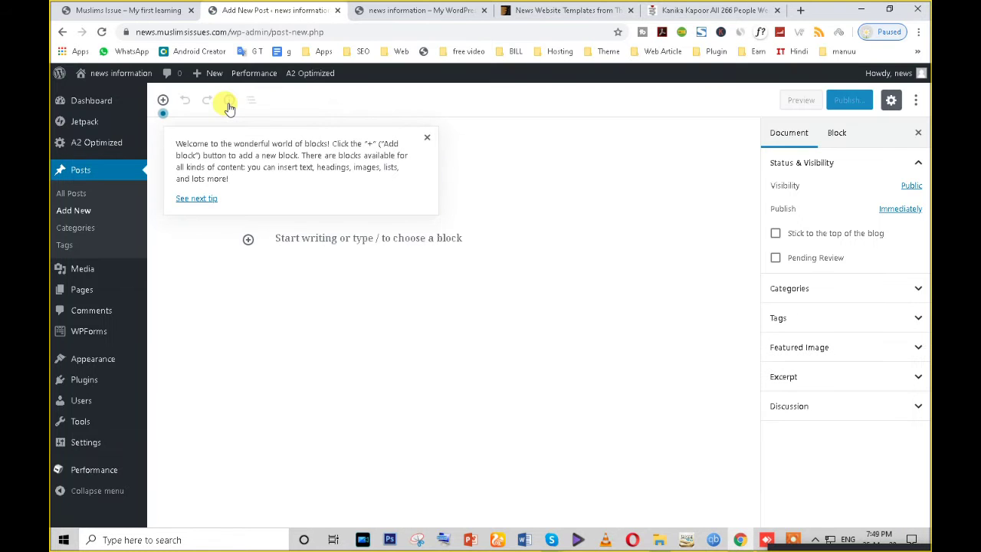
click(427, 138)
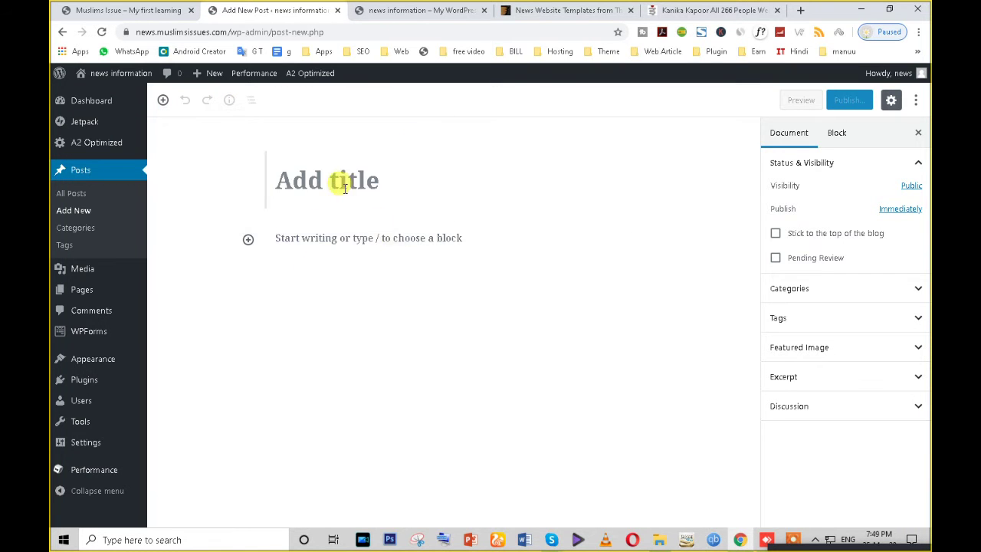
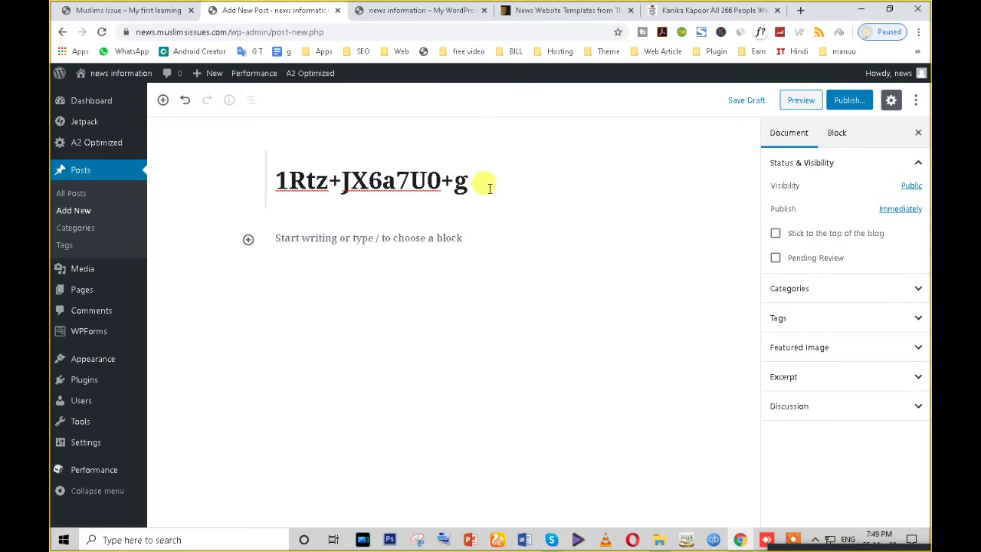
triple_click(468, 184)
key(BackSpace)
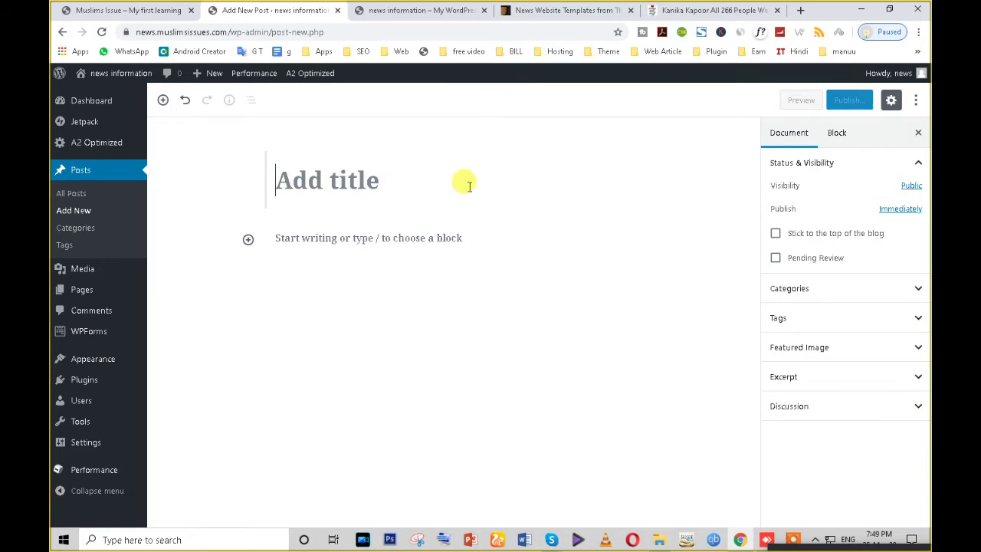
Step: Open the Plugins page in a new tab and go back to the post editor
right_click(84, 386)
click(104, 391)
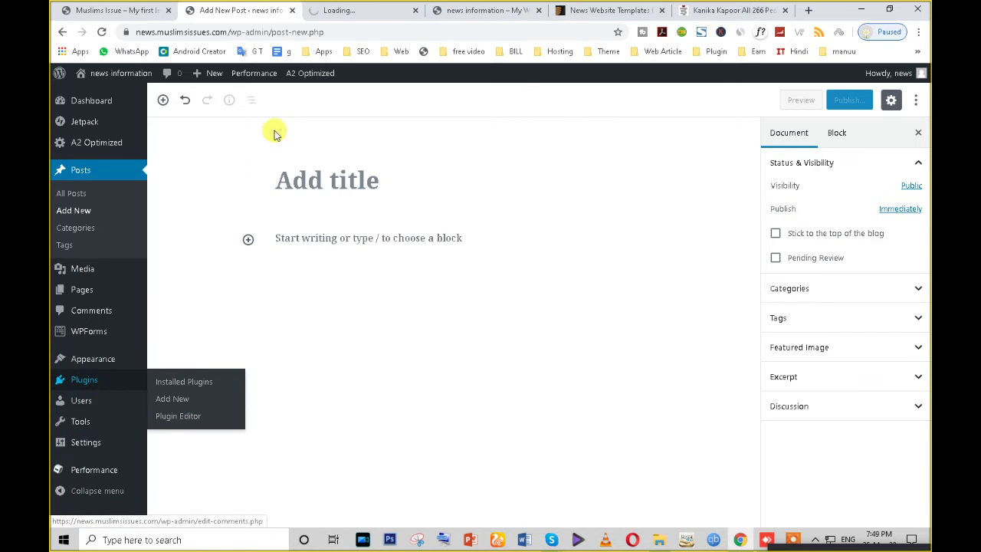
click(239, 16)
click(341, 241)
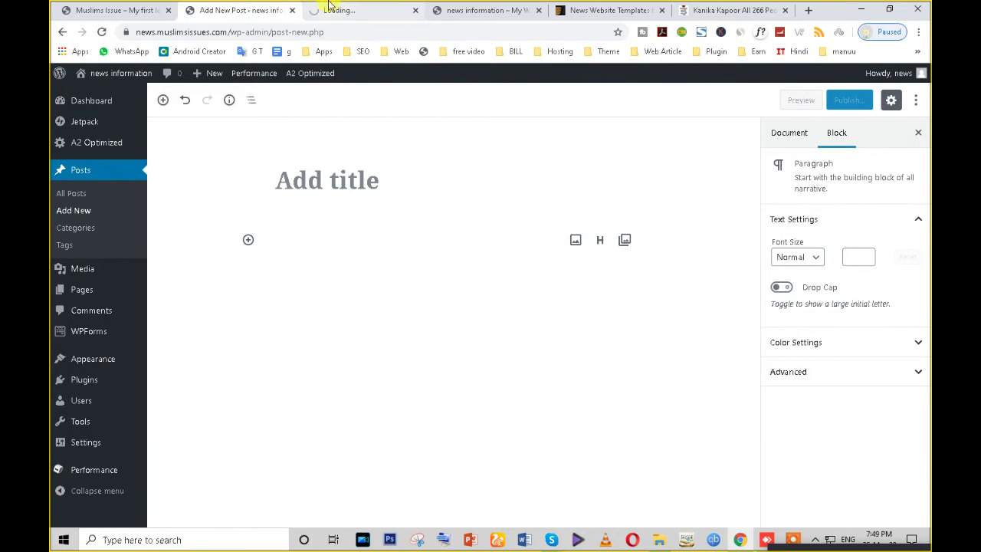
click(333, 6)
click(270, 8)
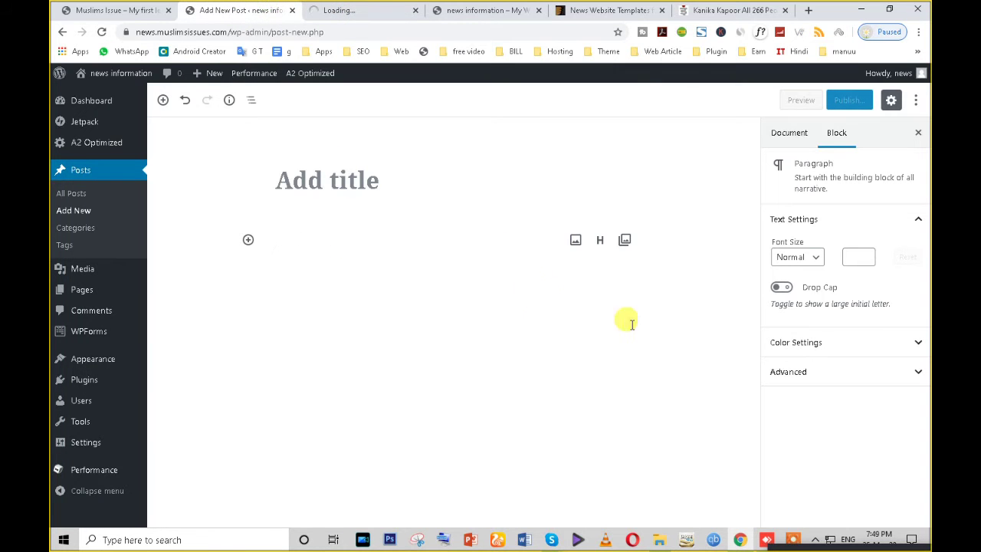
click(337, 179)
click(328, 238)
click(324, 179)
click(321, 238)
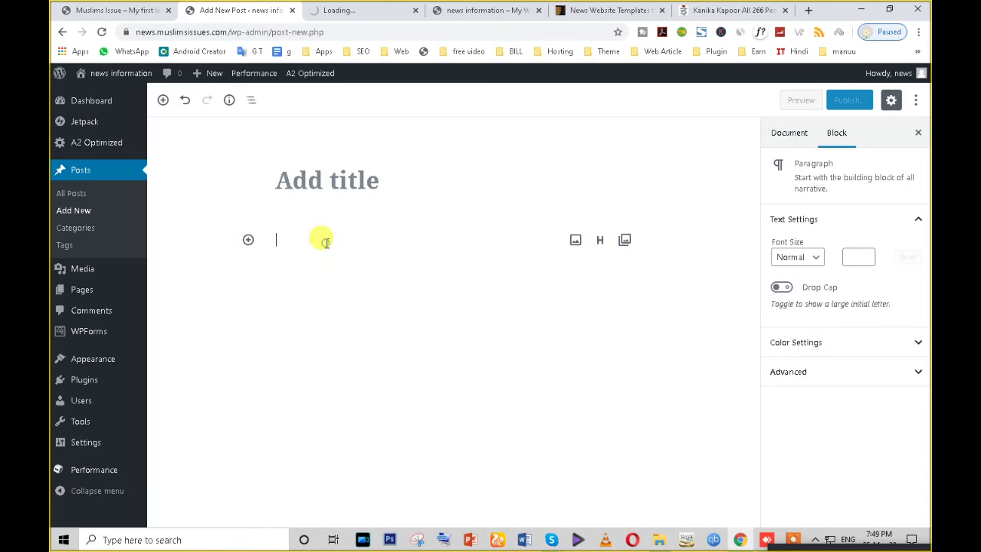
click(313, 181)
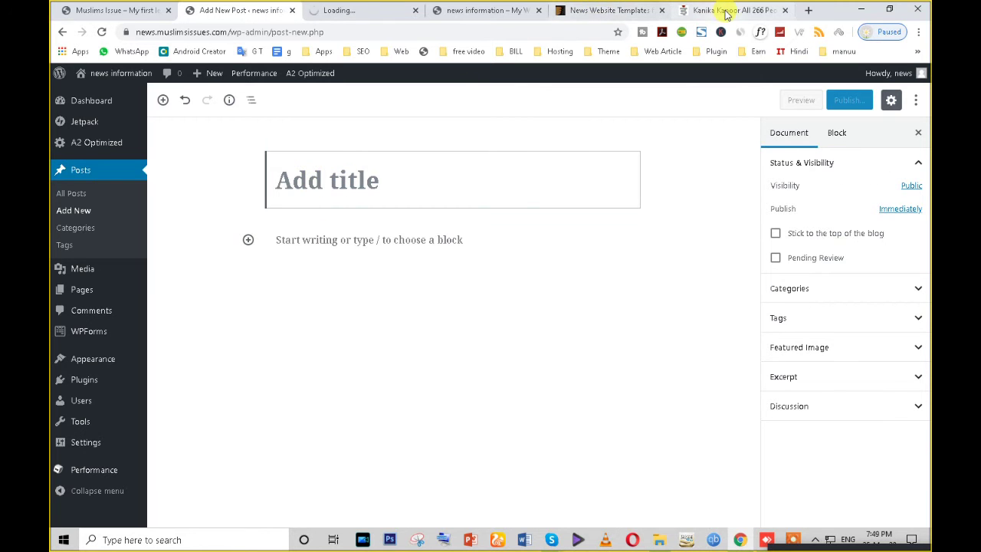
Step: Copy the NDTV article's Hindi headline and paste it as the post title
click(724, 9)
scroll(345, 228, up, 7)
triple_click(330, 234)
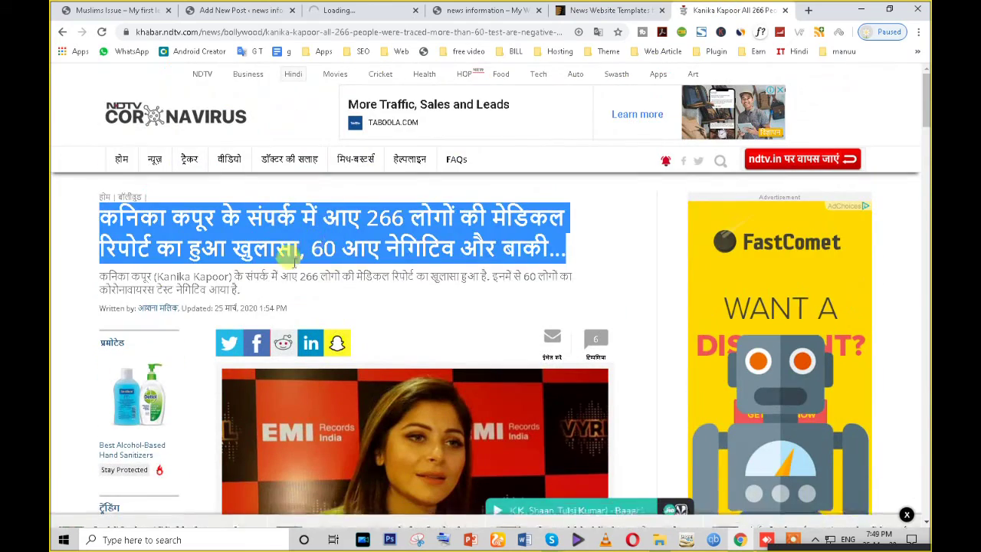
right_click(275, 214)
click(304, 221)
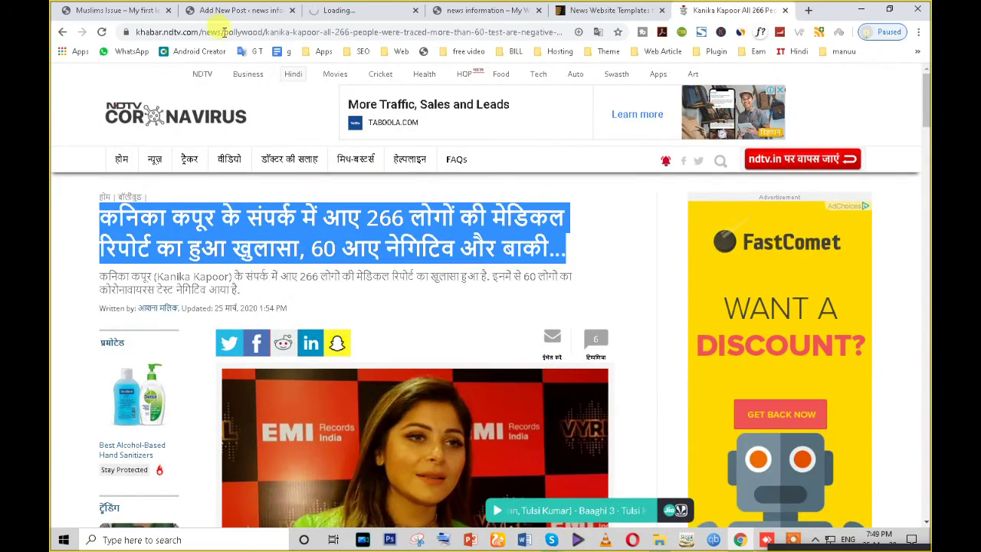
click(230, 10)
key(ctrl+v)
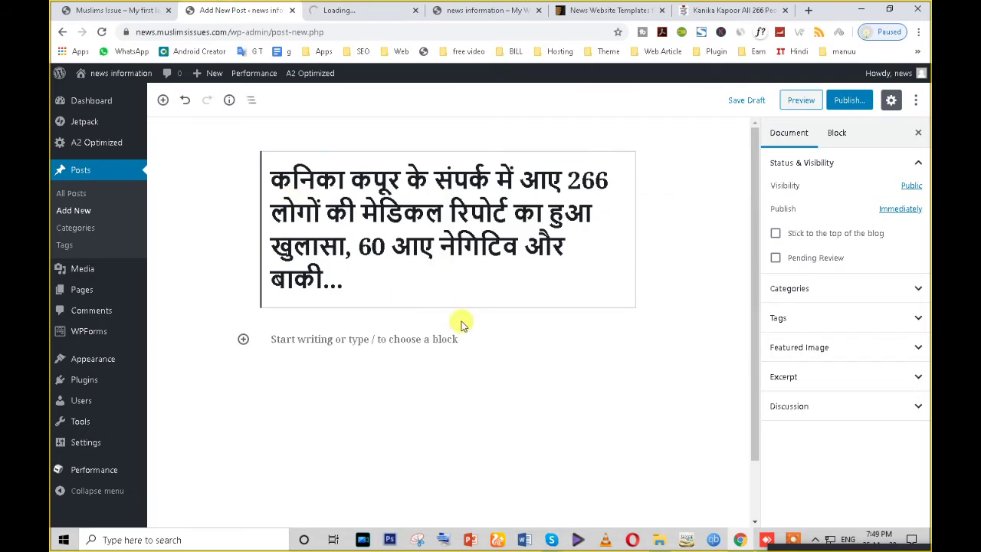
Step: Copy the story text from नई दिल्ली onward and paste it into the post body
click(416, 337)
click(730, 10)
scroll(318, 253, down, 10)
scroll(320, 199, up, 3)
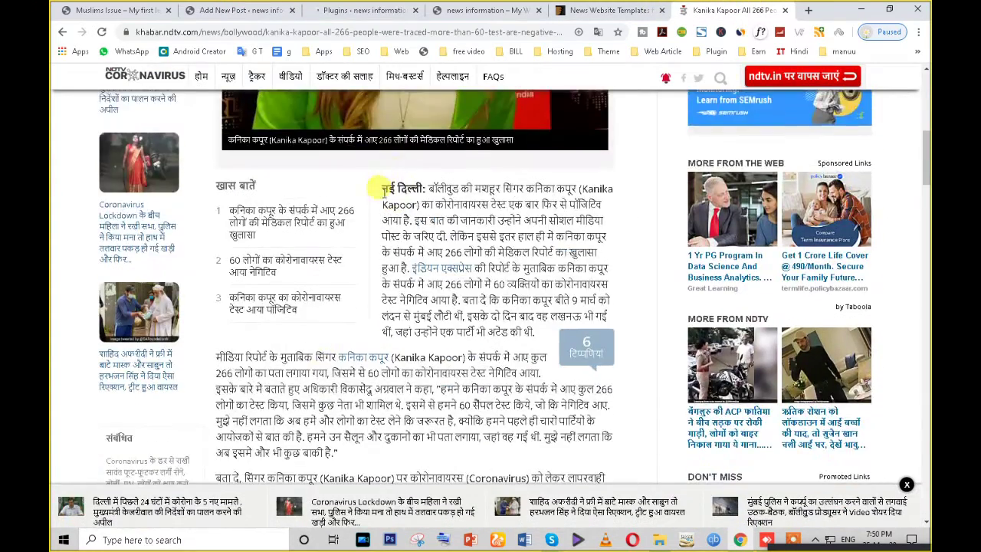
drag(380, 187, 442, 251)
scroll(434, 397, down, 4)
click(230, 10)
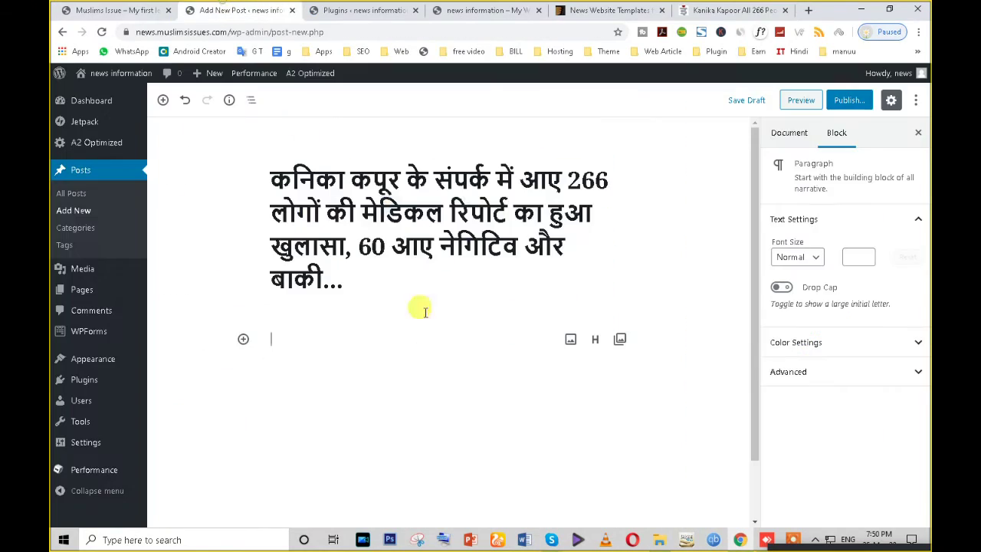
key(ctrl+v)
Step: Look over the Plugins page, then return to the post editor
scroll(408, 316, up, 10)
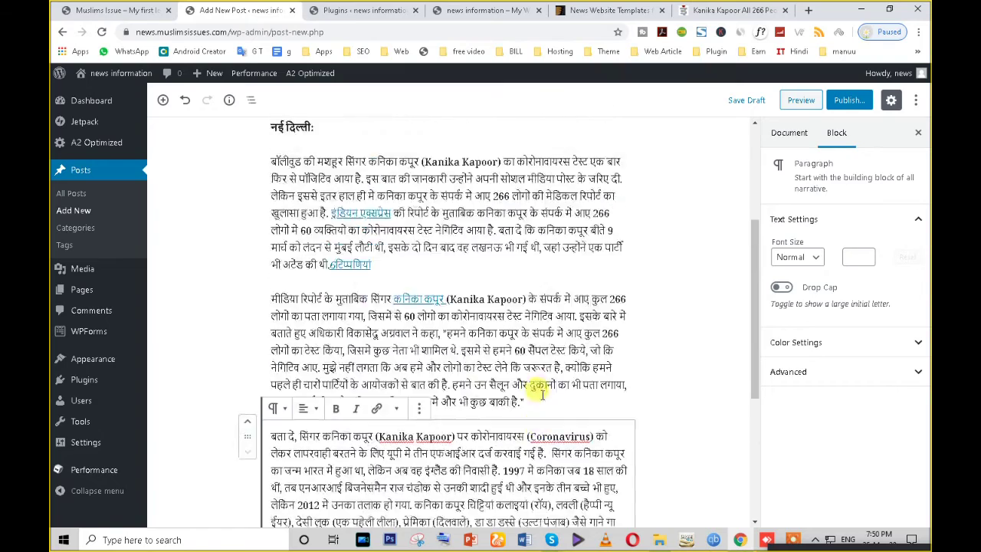
click(420, 246)
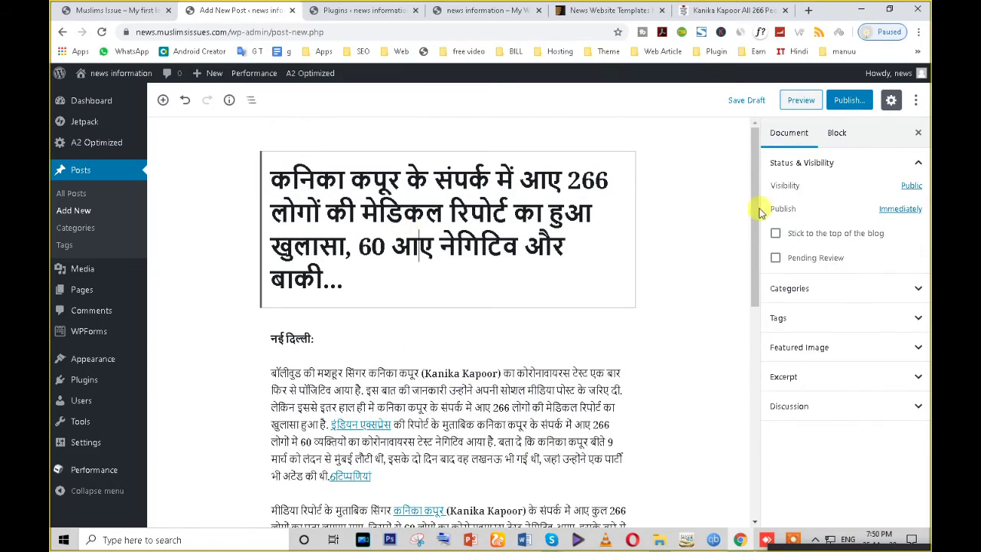
click(353, 10)
scroll(453, 305, down, 6)
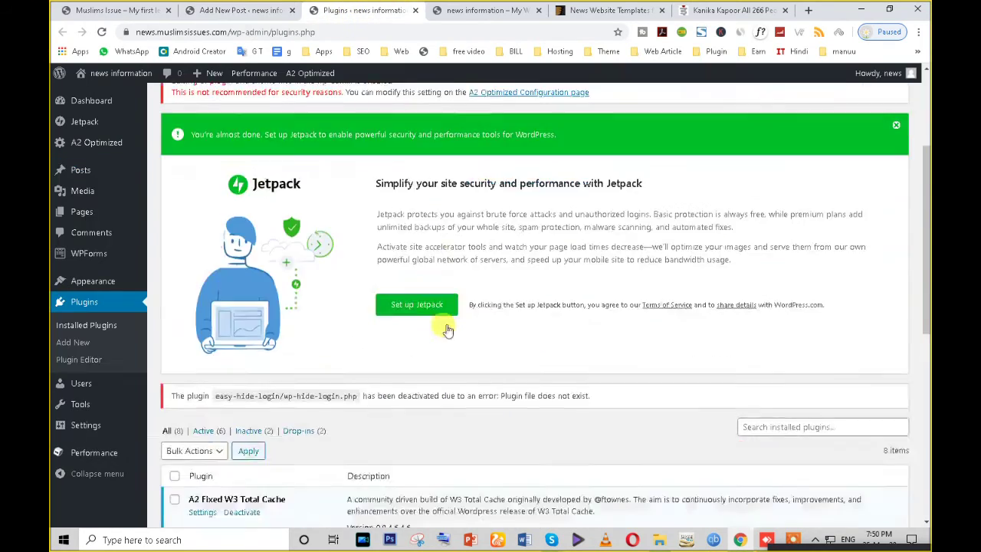
scroll(299, 278, up, 3)
scroll(249, 227, up, 2)
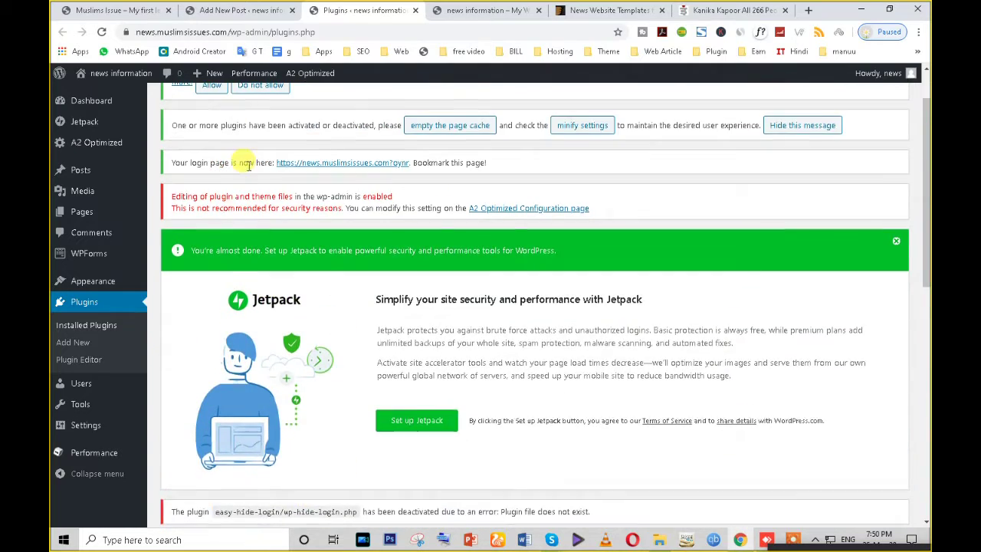
scroll(230, 191, up, 2)
click(211, 145)
click(240, 11)
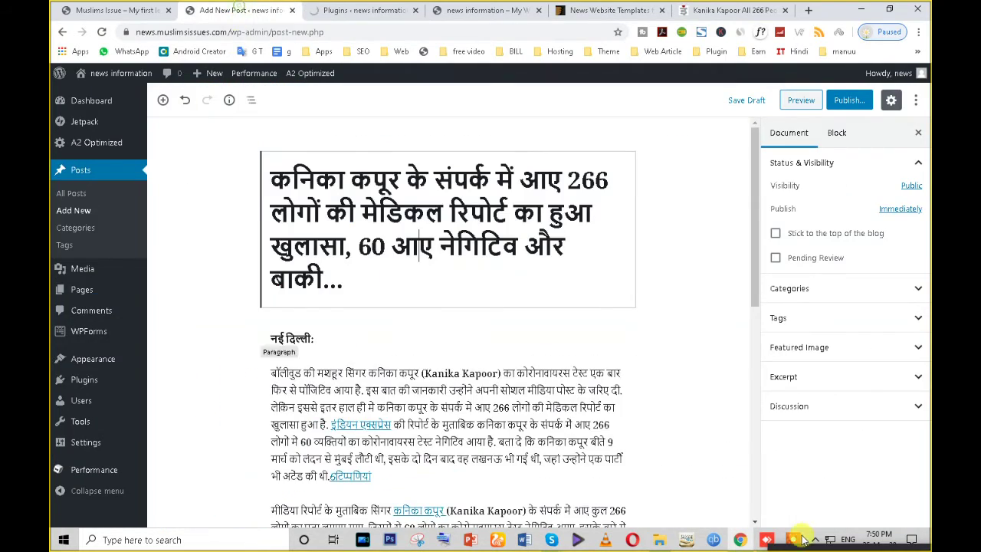
Step: Dismiss the Jetpack setup banner on the Plugins page and come back to the editor
scroll(583, 322, down, 5)
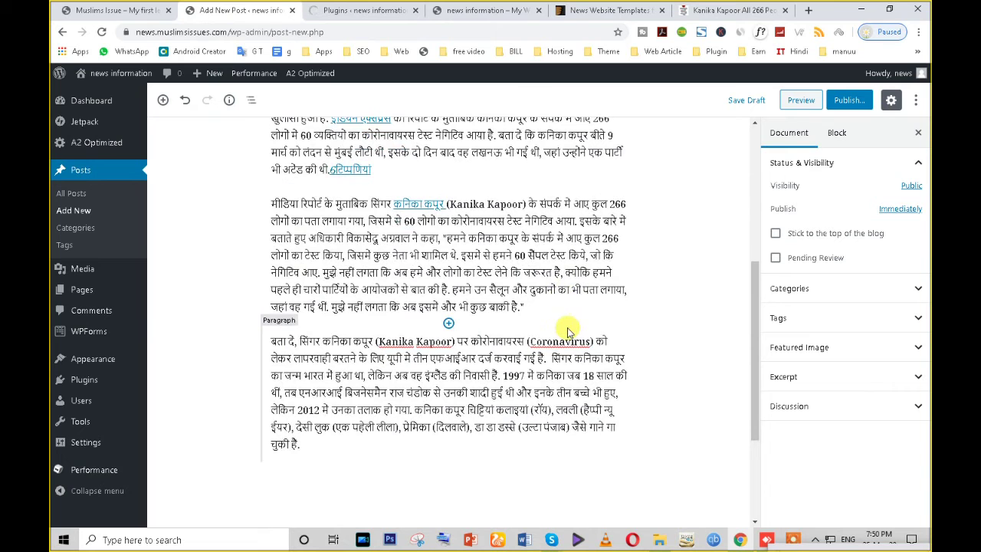
scroll(568, 332, up, 5)
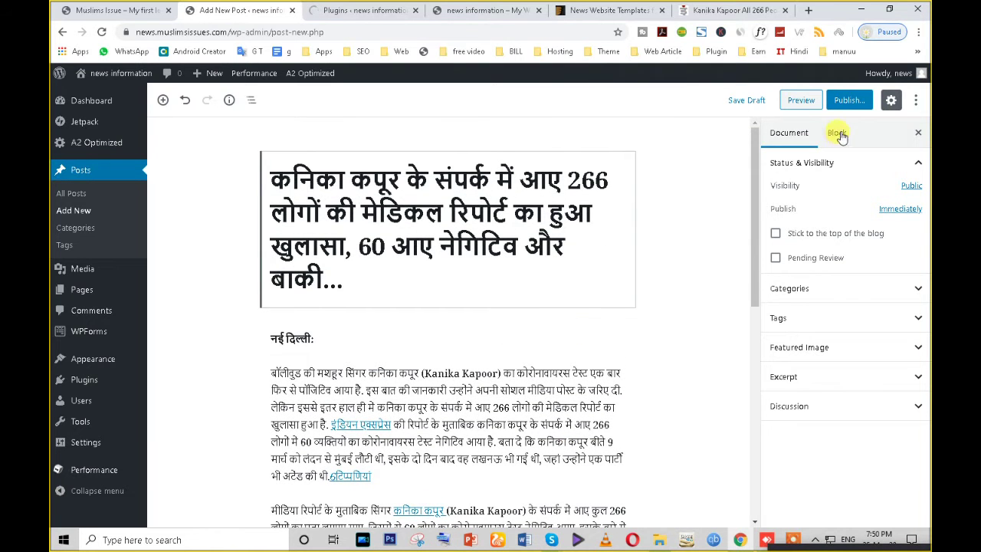
click(334, 12)
scroll(472, 295, down, 6)
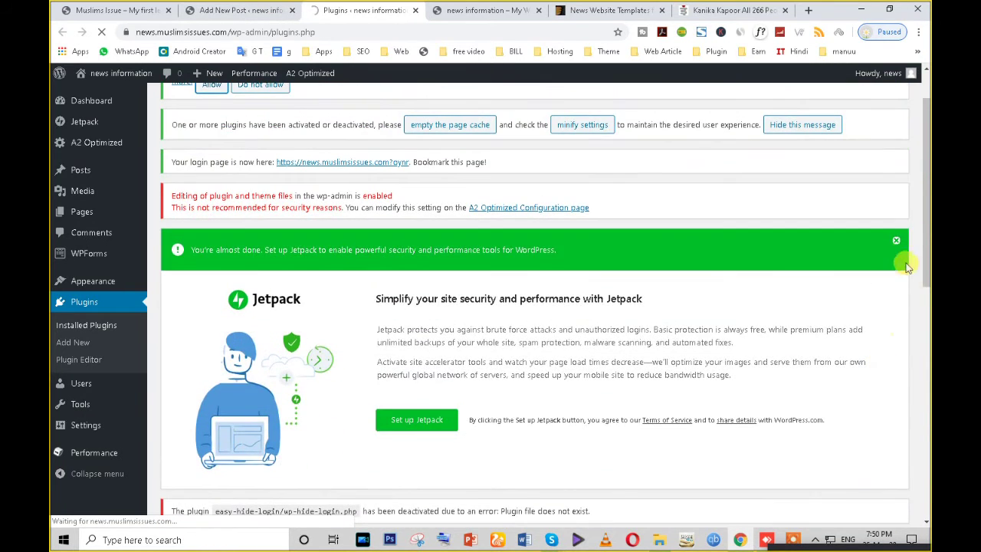
click(898, 244)
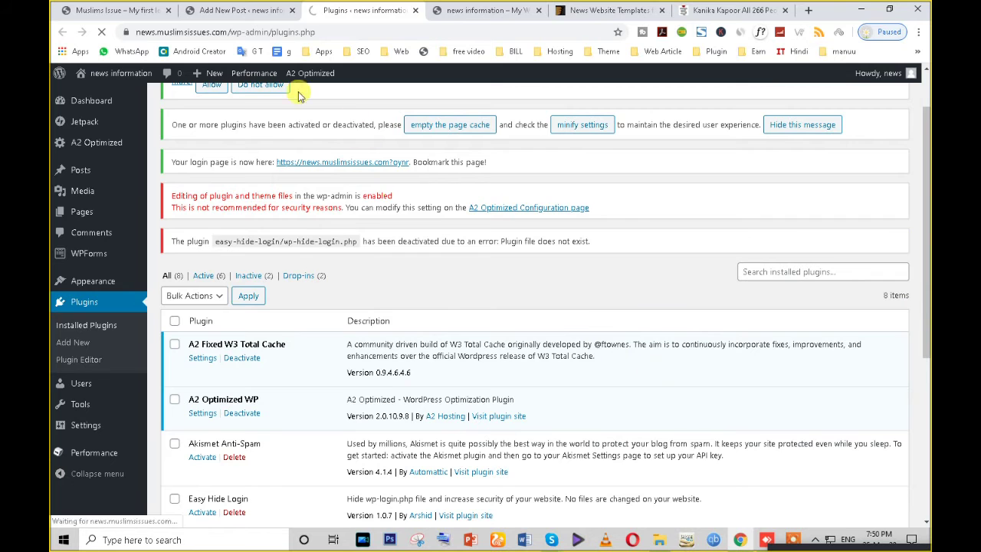
click(240, 10)
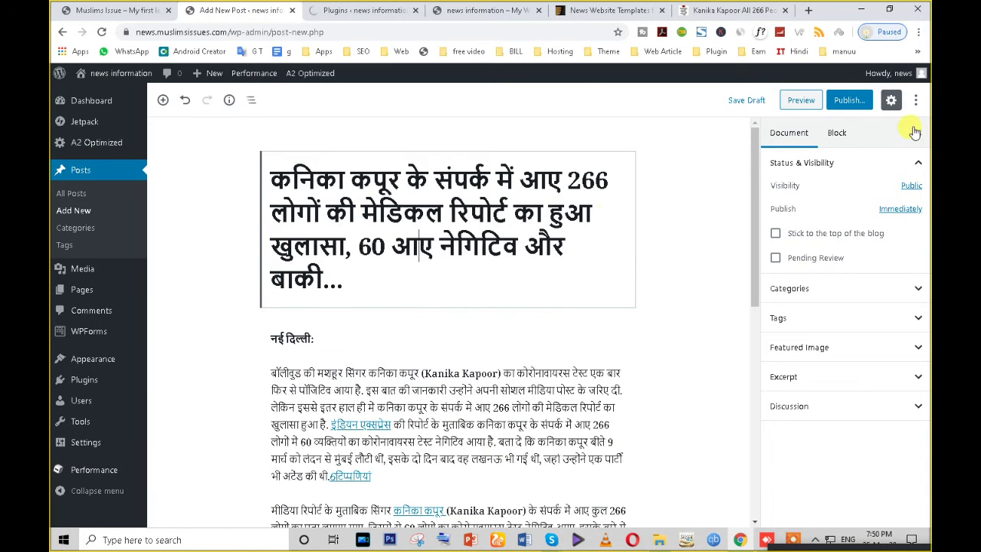
Step: Publish the Hindi news post
click(847, 103)
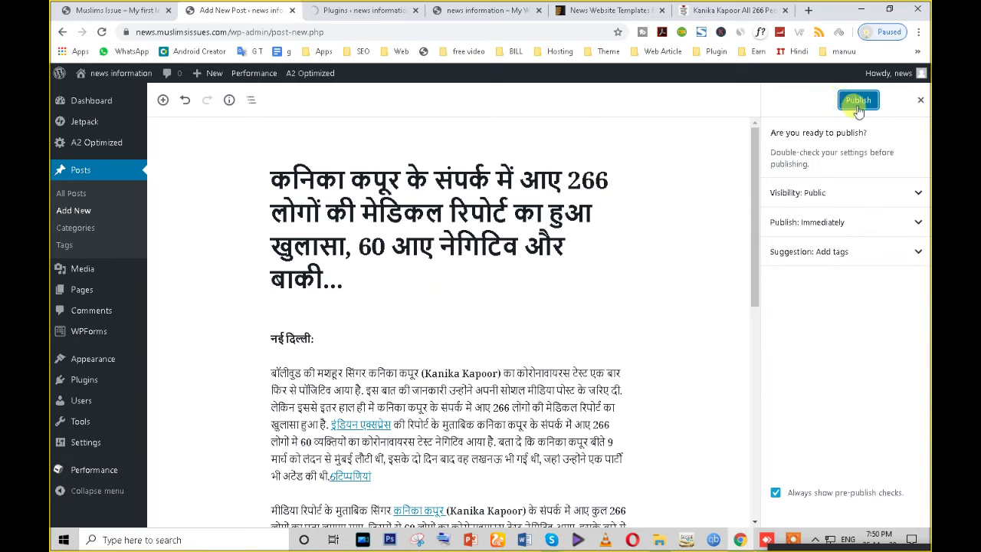
click(858, 103)
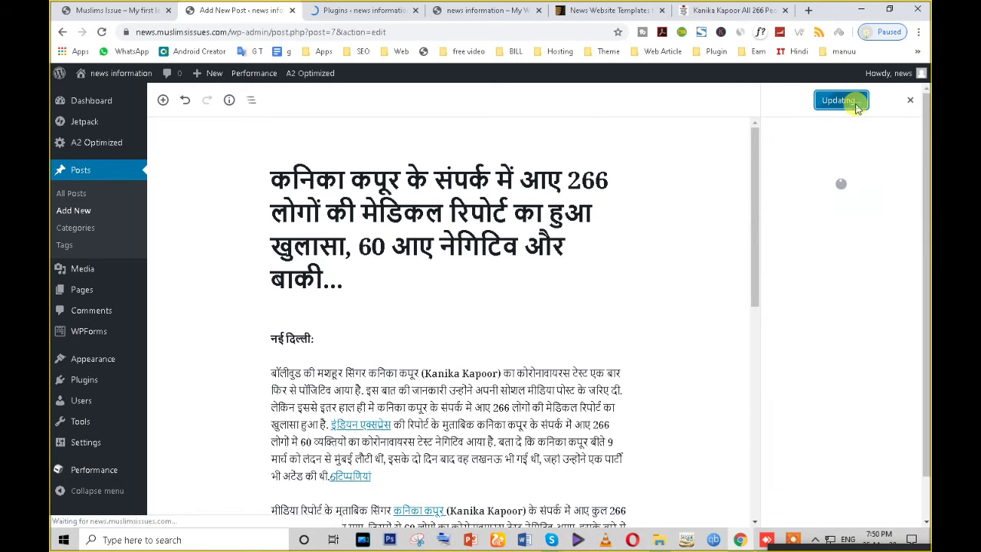
click(368, 9)
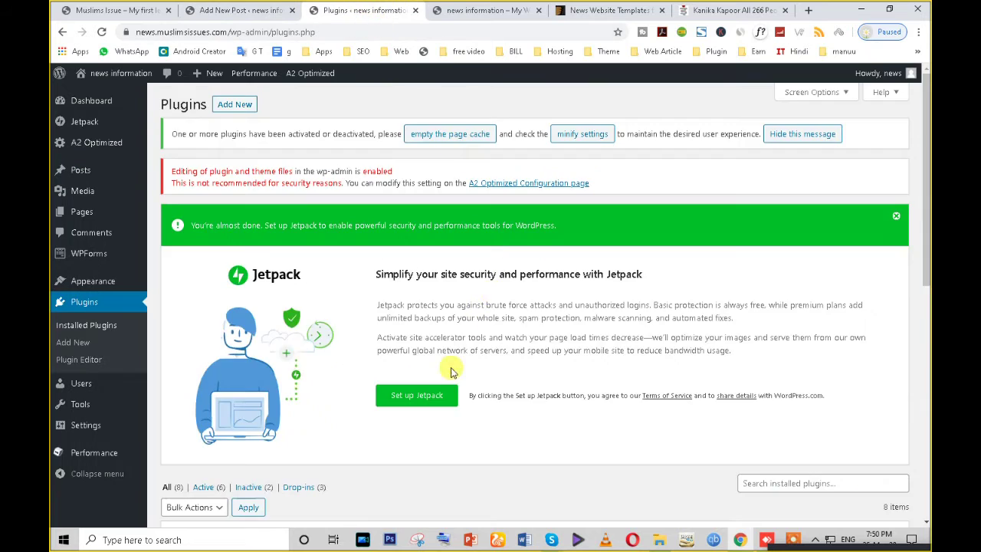
scroll(460, 372, down, 5)
click(263, 10)
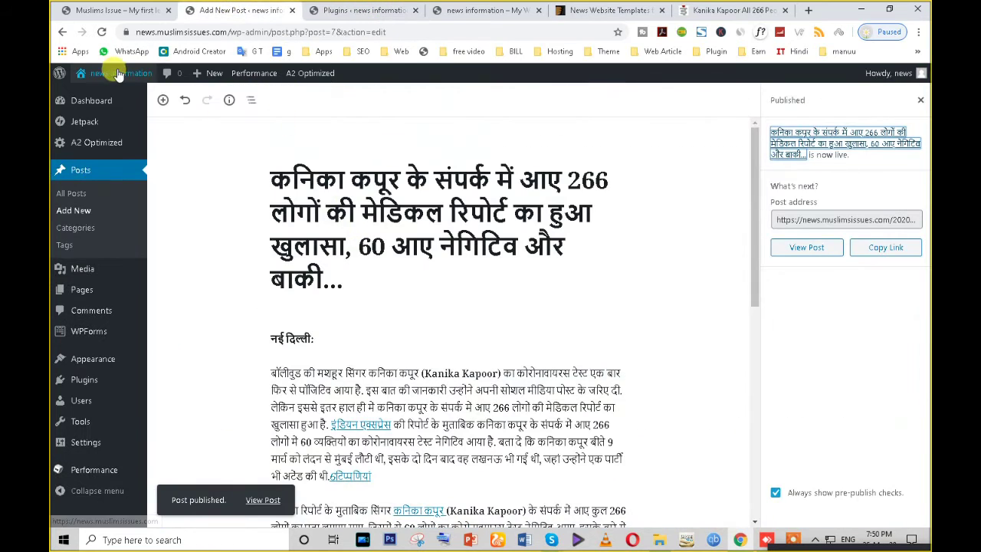
Step: Reload the live site tab so the new post appears on the front page
right_click(92, 98)
click(483, 10)
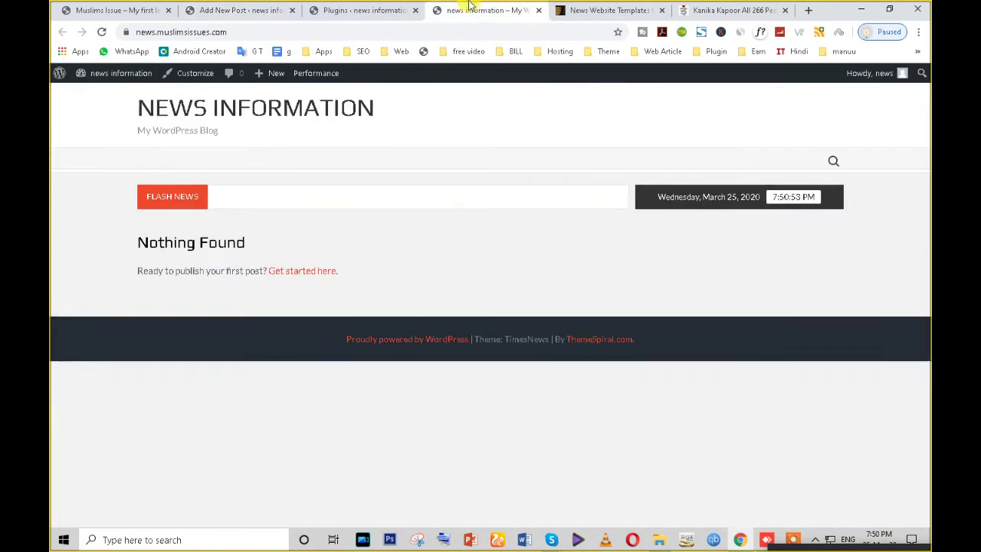
click(102, 33)
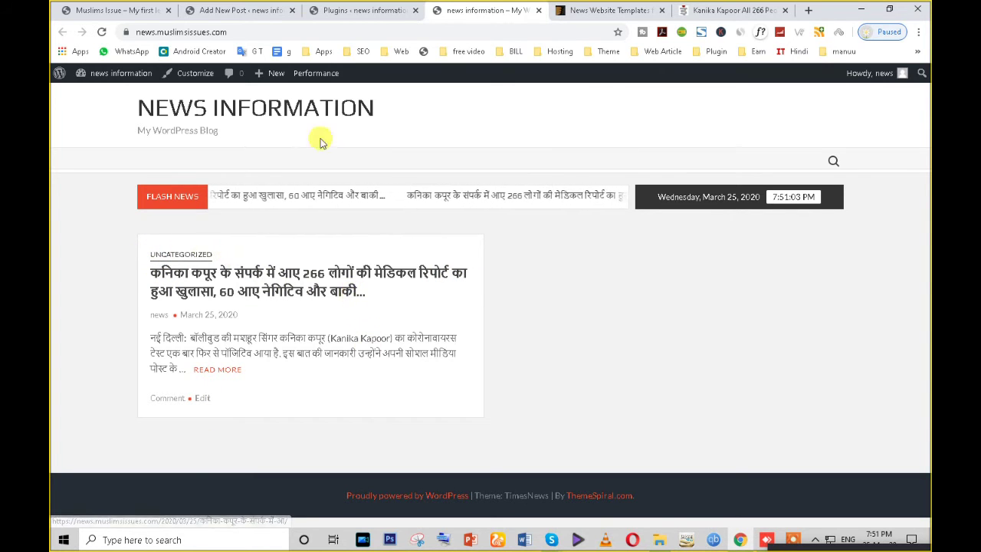
Step: Open the Add New Plugins page, then return to the post editor
click(349, 10)
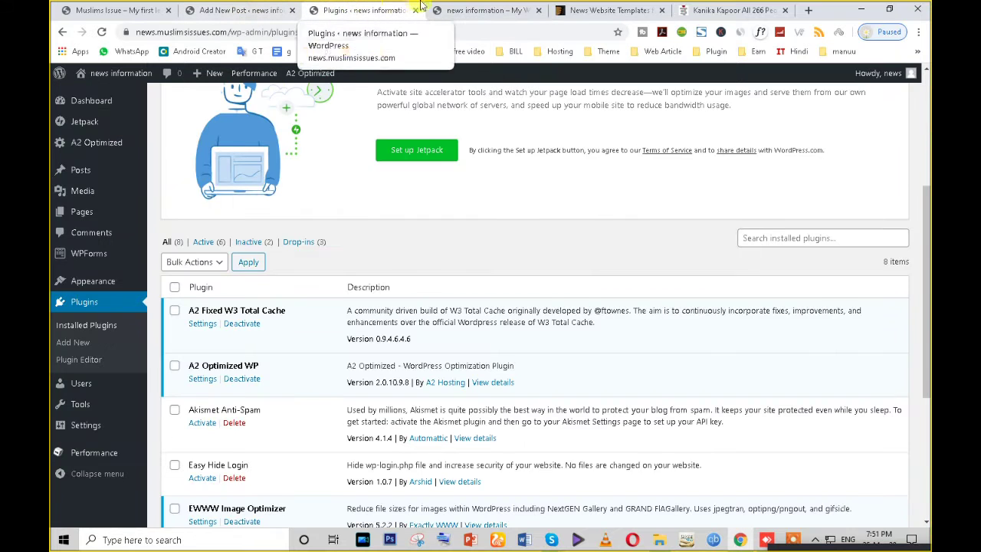
scroll(313, 351, up, 3)
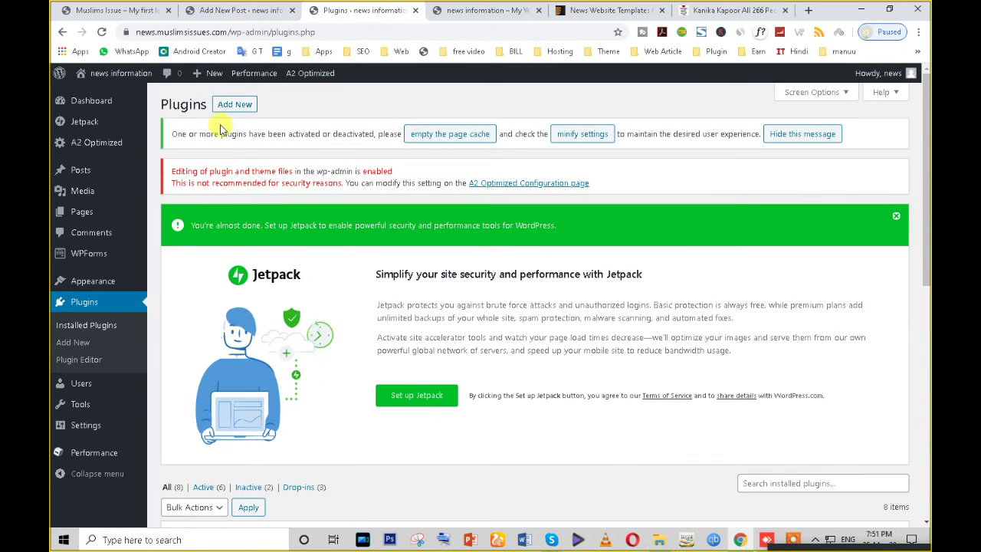
click(228, 107)
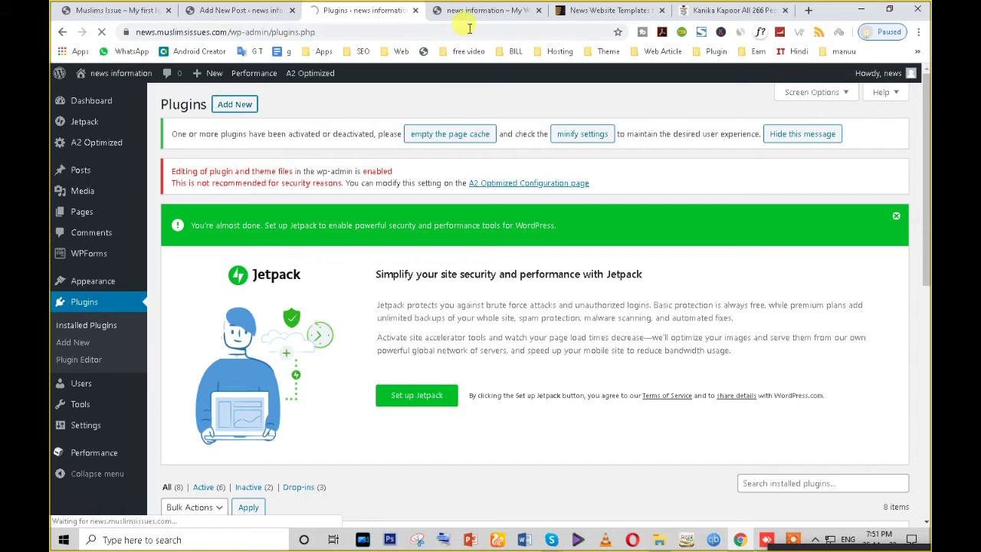
click(218, 10)
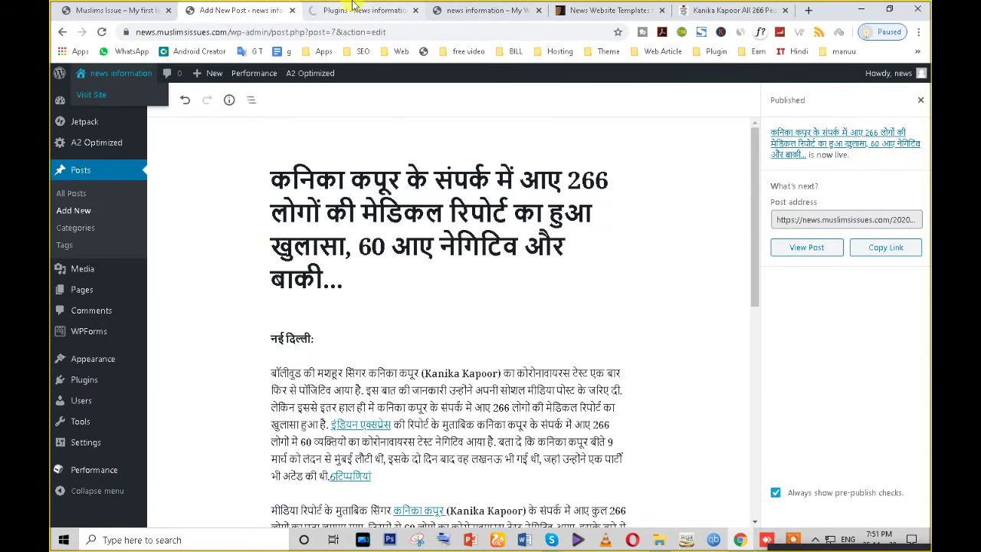
Step: Save the NDTV article's top photo as a JPG into Downloads
click(605, 10)
scroll(506, 264, up, 8)
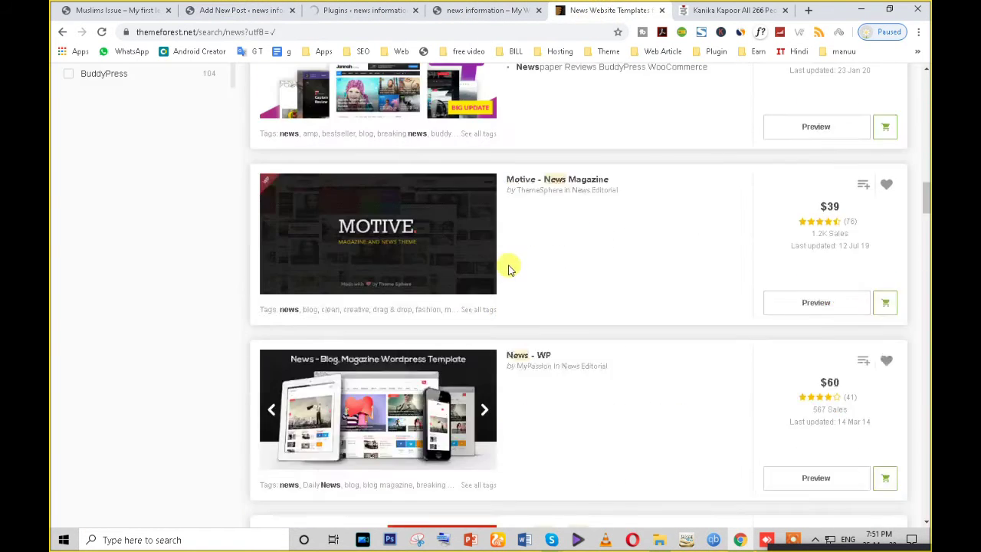
click(732, 10)
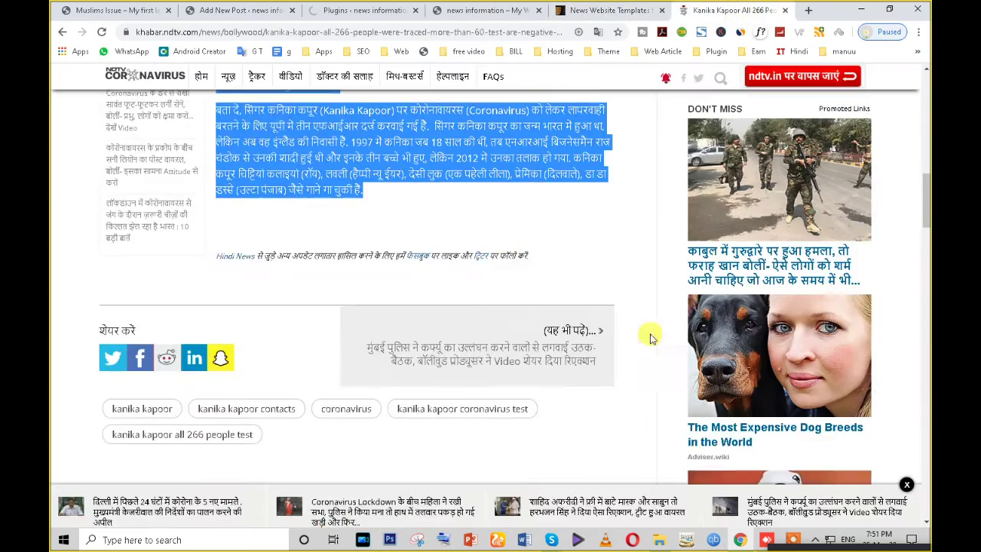
scroll(667, 338, up, 4)
scroll(667, 340, up, 6)
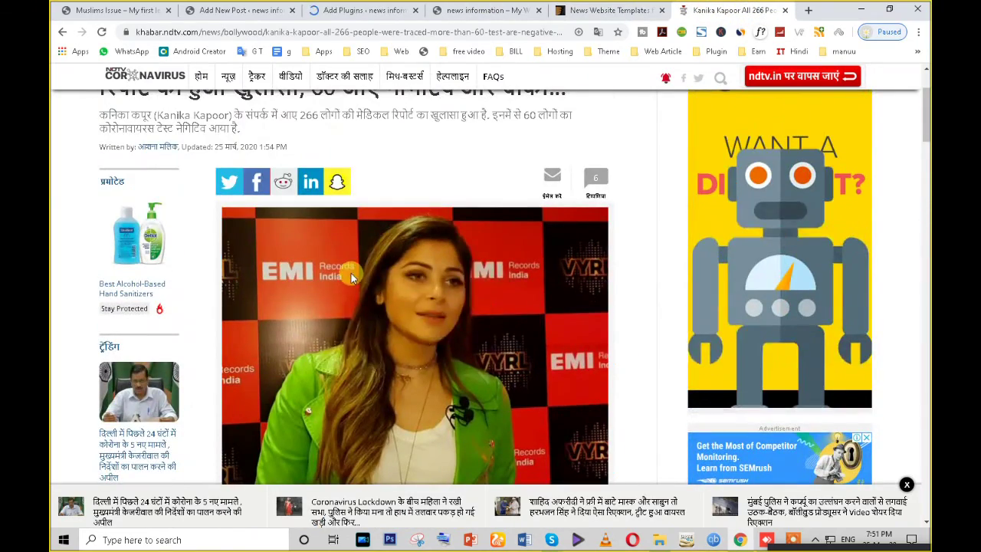
right_click(351, 273)
click(386, 299)
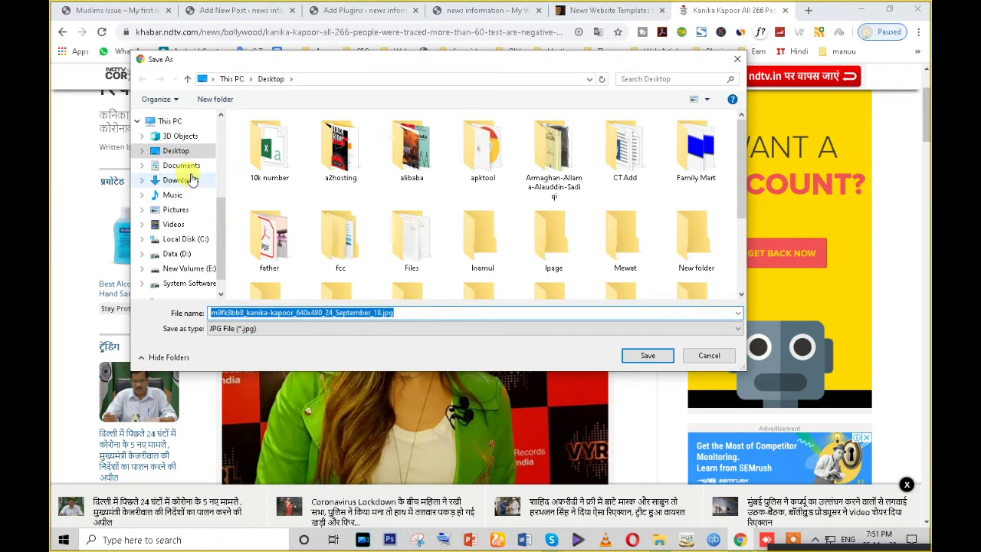
click(181, 179)
click(647, 355)
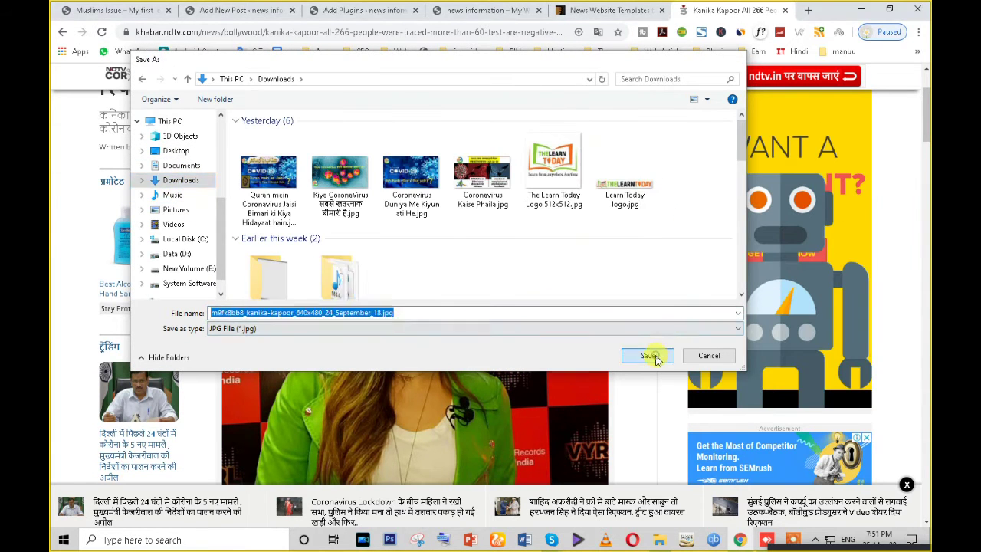
Step: Open the Kabul gurudwara attack story and select its headline
scroll(638, 365, down, 4)
scroll(641, 370, down, 7)
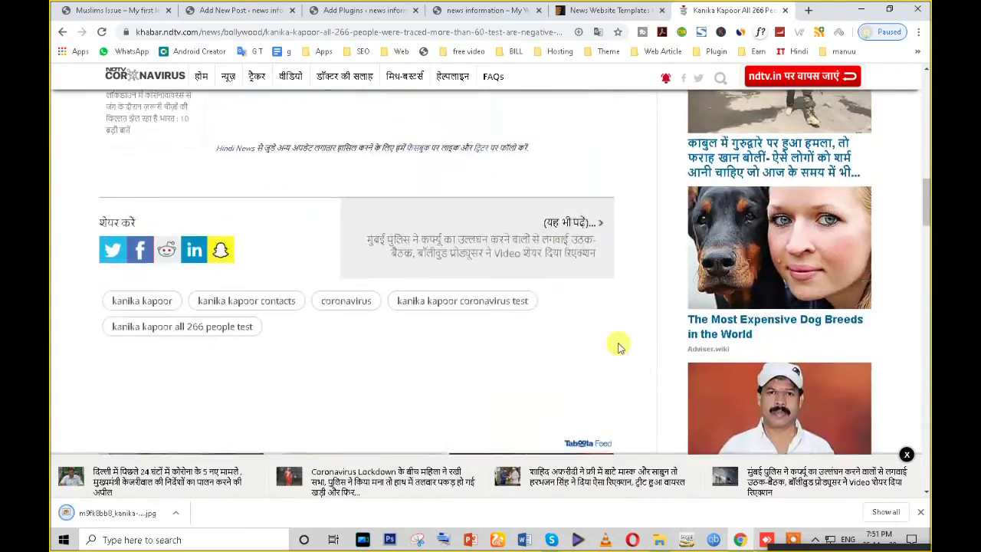
scroll(734, 418, up, 2)
click(737, 257)
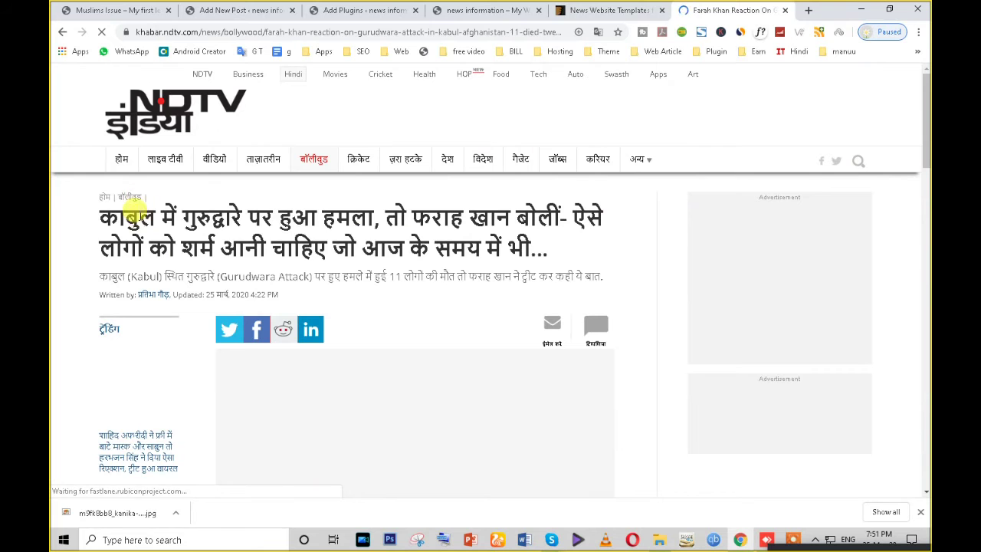
triple_click(141, 217)
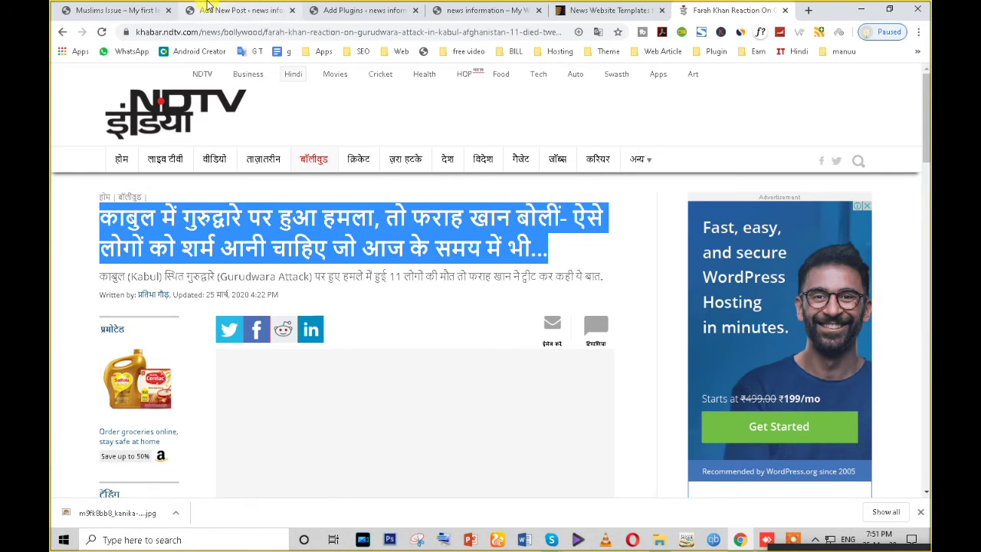
click(242, 10)
Step: Let the Classic Editor installation finish, checking the Add Plugins page alongside the post editor
click(371, 11)
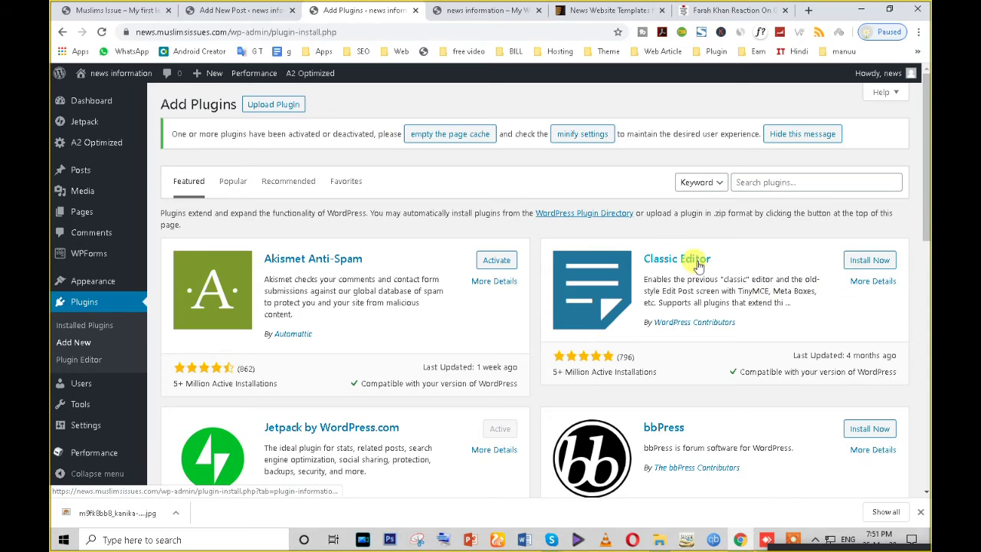
click(220, 10)
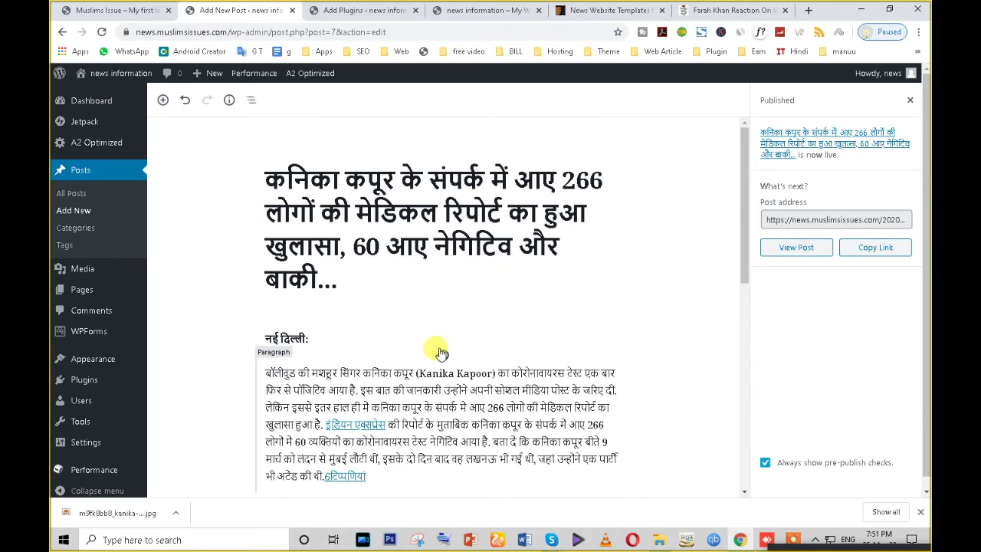
click(358, 12)
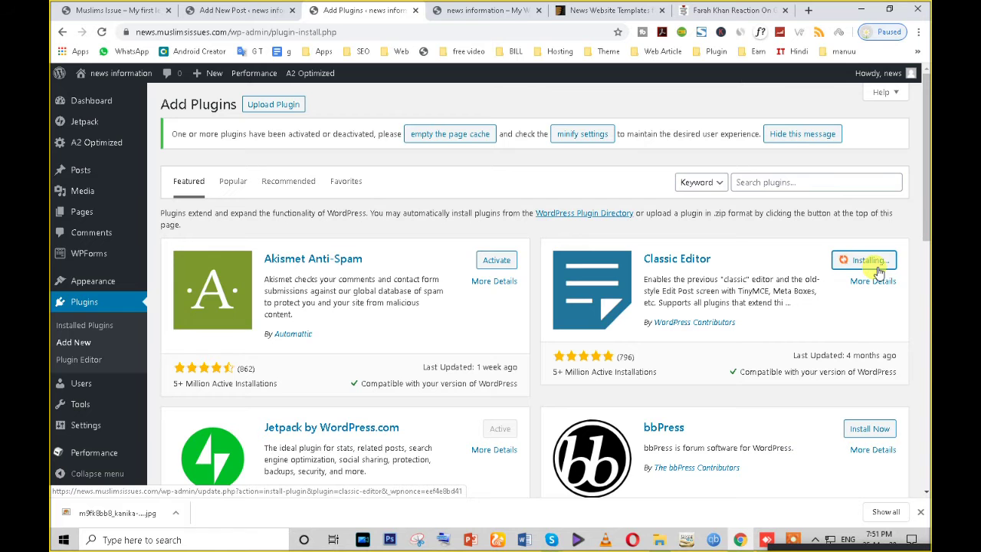
click(253, 10)
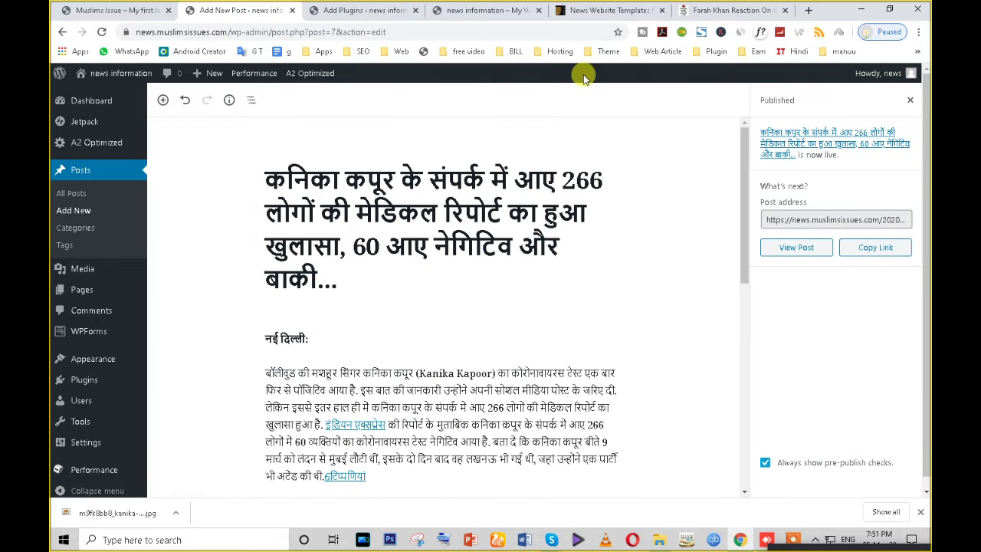
click(367, 10)
scroll(774, 302, down, 3)
scroll(730, 350, up, 3)
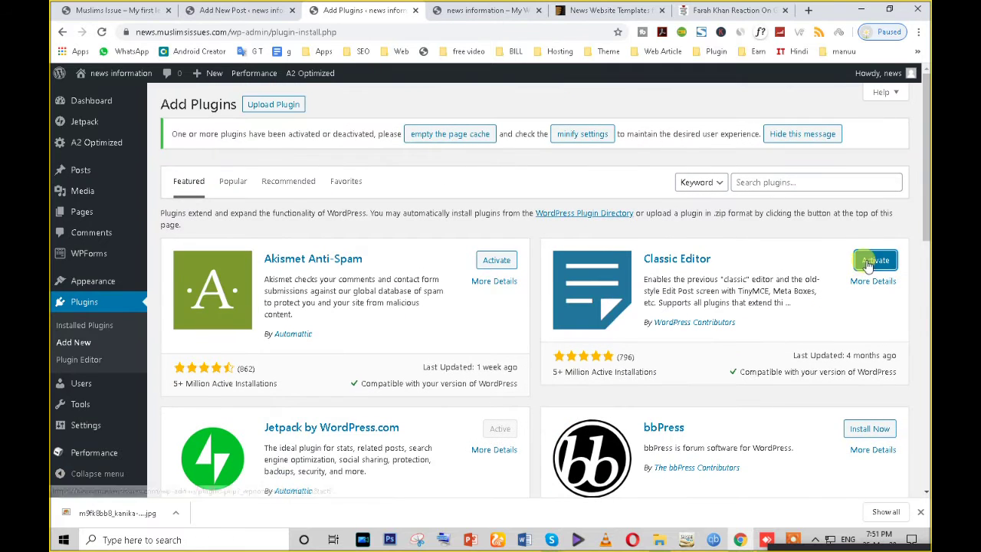
Step: Activate the Classic Editor plugin and return to the Add Plugins page while activation loads
click(867, 264)
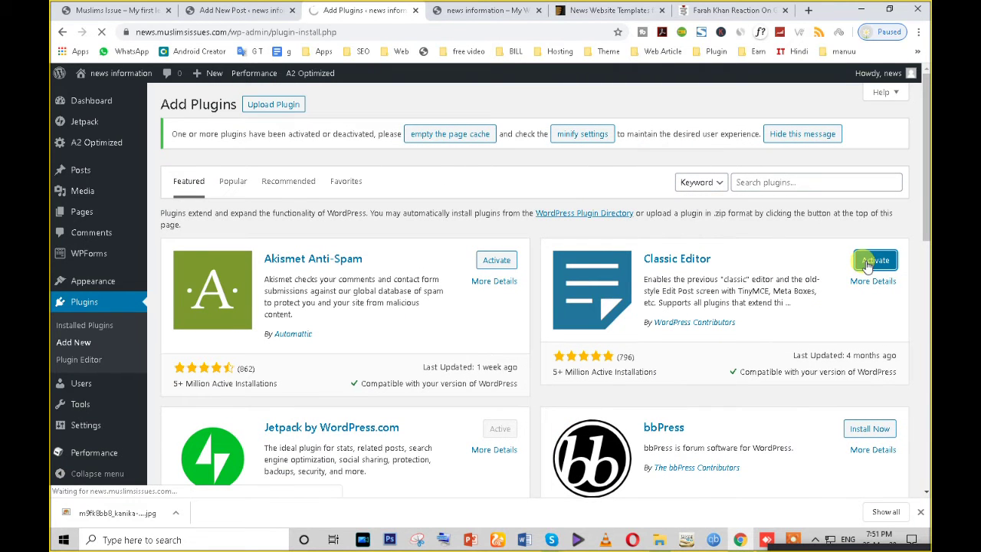
click(230, 12)
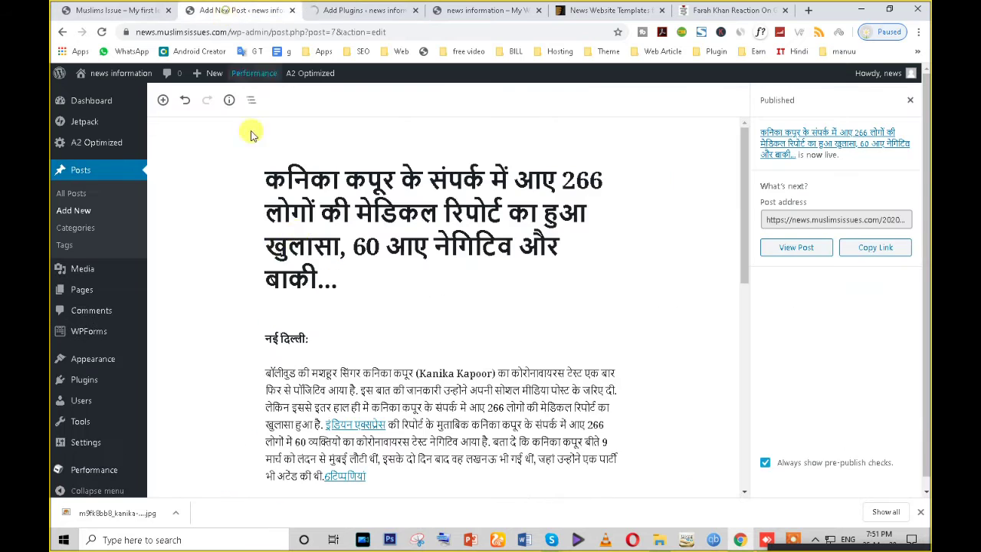
scroll(258, 313, down, 10)
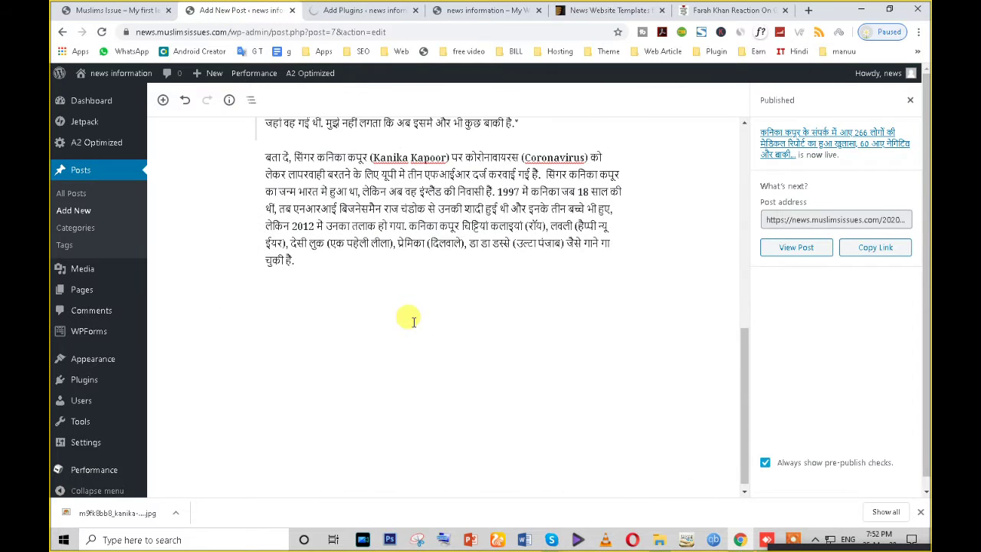
click(314, 10)
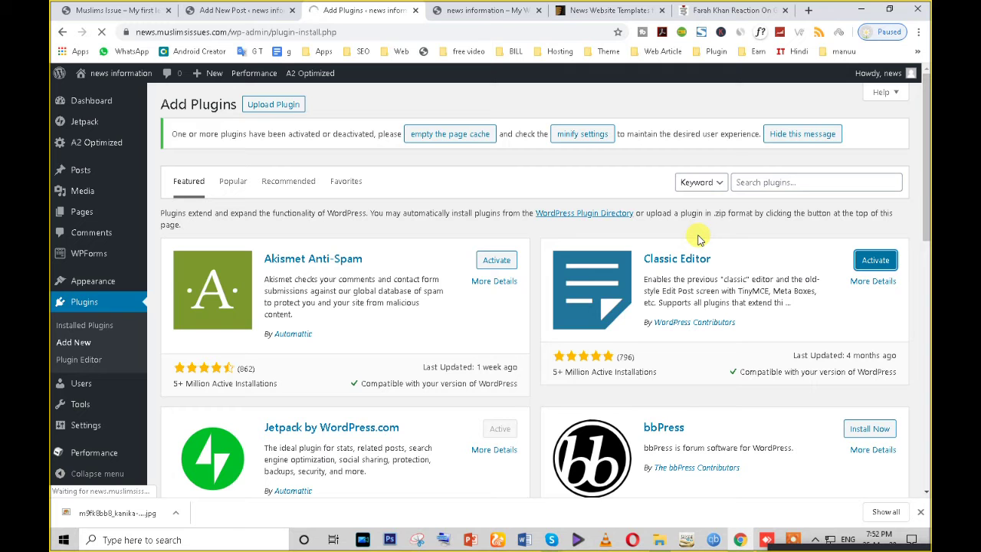
Step: Scroll through the Add Plugins page to check the installed Classic Editor plugin
scroll(235, 274, down, 4)
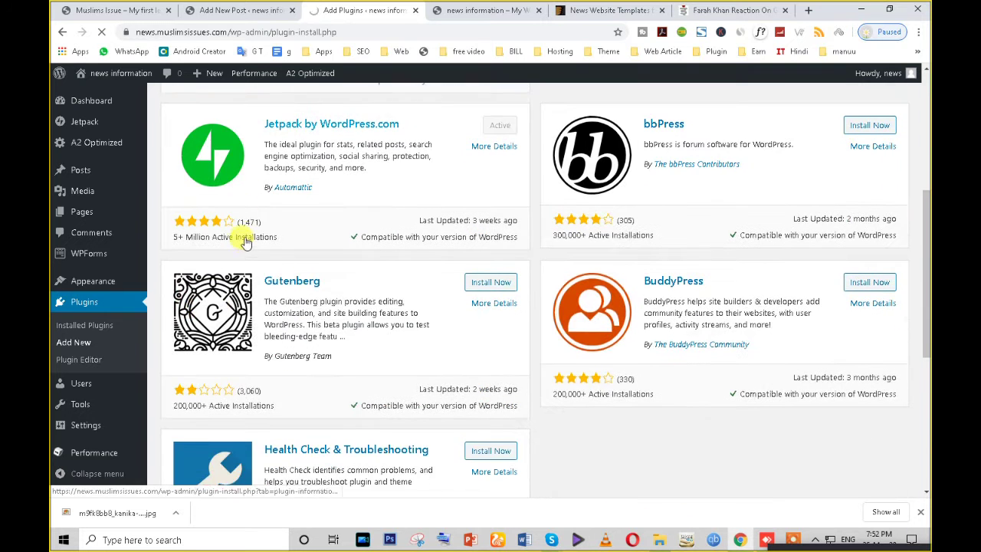
scroll(244, 236, up, 3)
scroll(245, 236, up, 1)
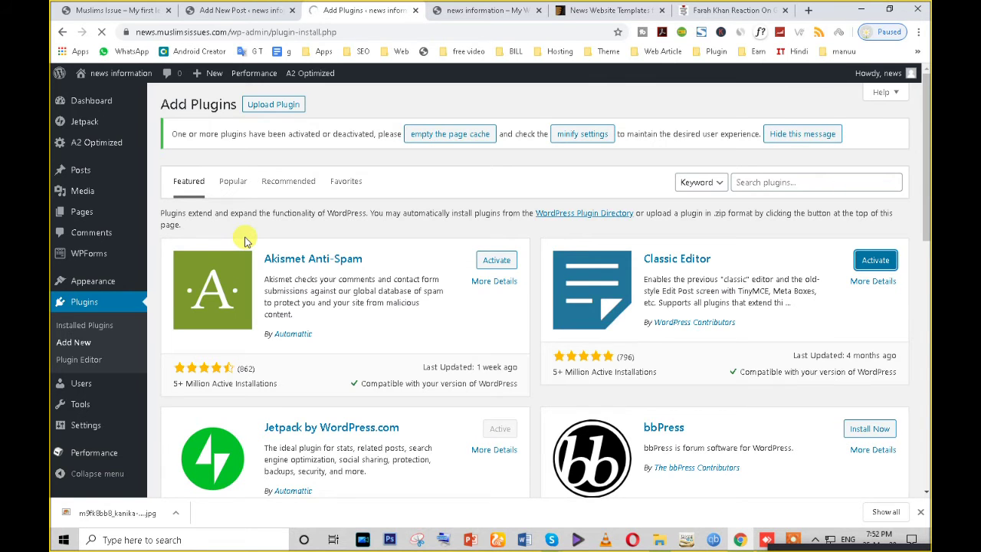
Step: Reload the published Kanika Kapoor post so it opens in the Classic Editor
click(237, 10)
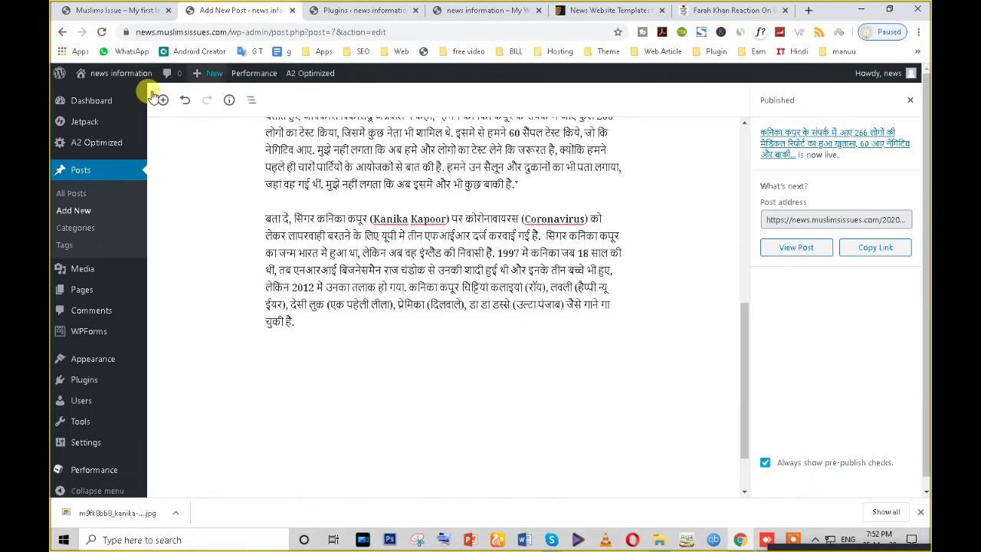
click(99, 33)
scroll(377, 335, up, 6)
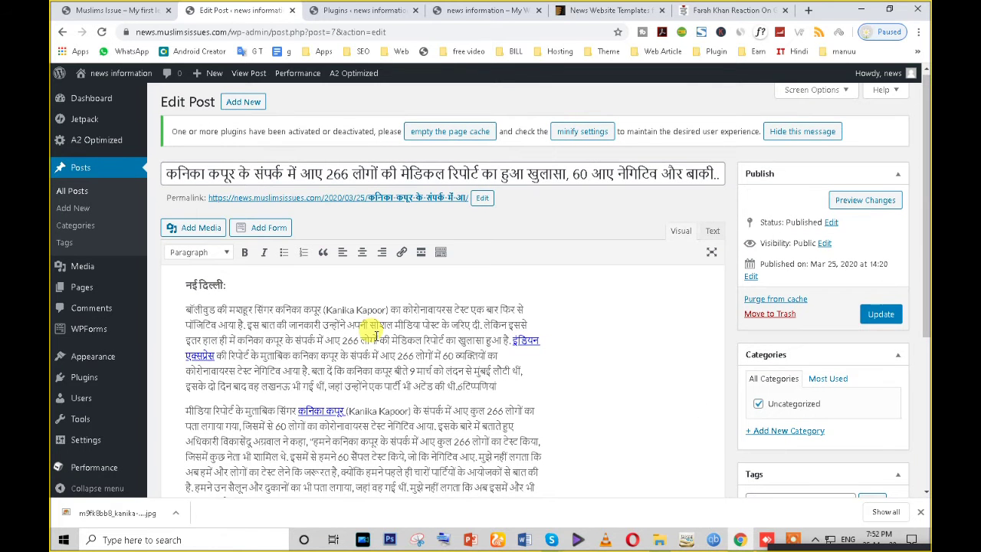
Step: Select the post title and the first body paragraph of the Kanika Kapoor post
click(391, 172)
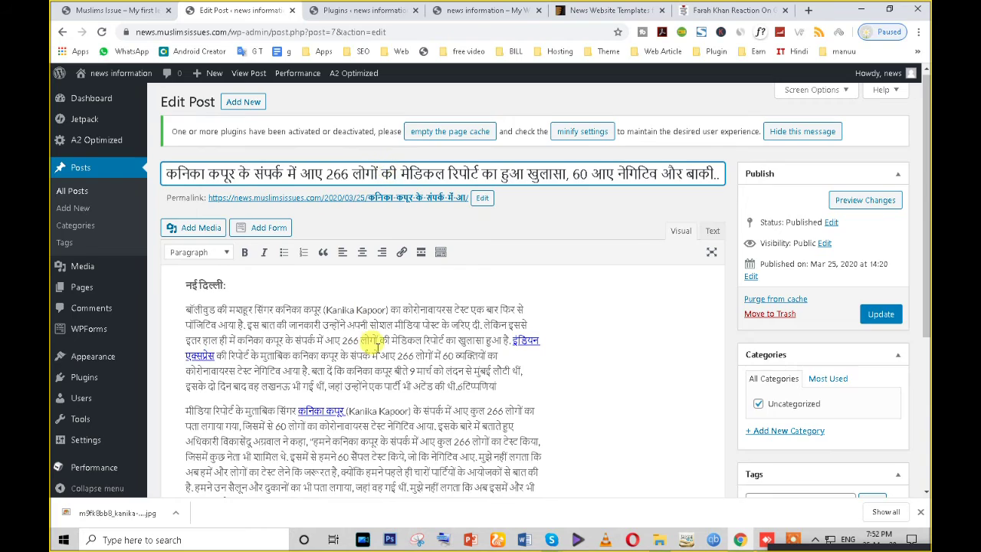
scroll(377, 347, down, 3)
scroll(378, 346, up, 3)
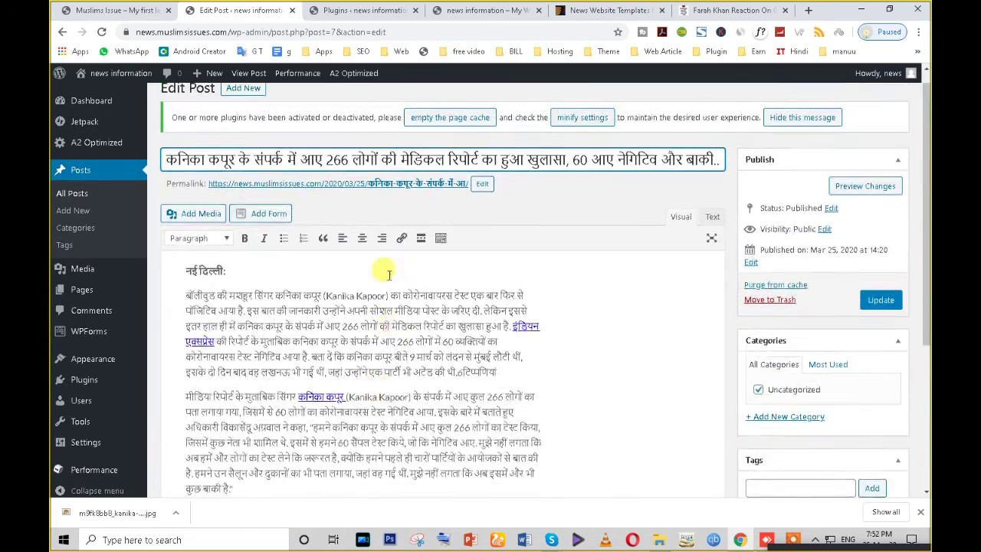
key(ctrl+a)
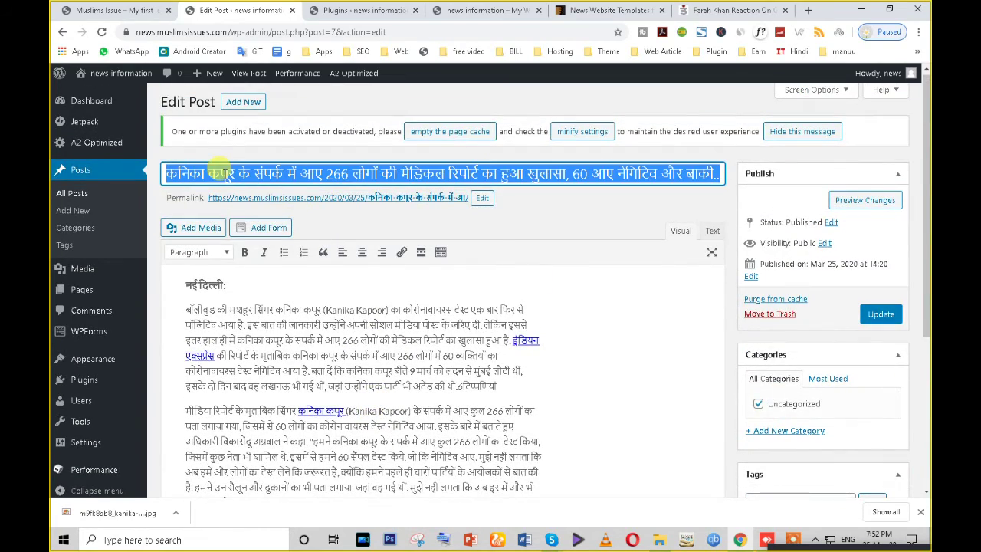
triple_click(337, 311)
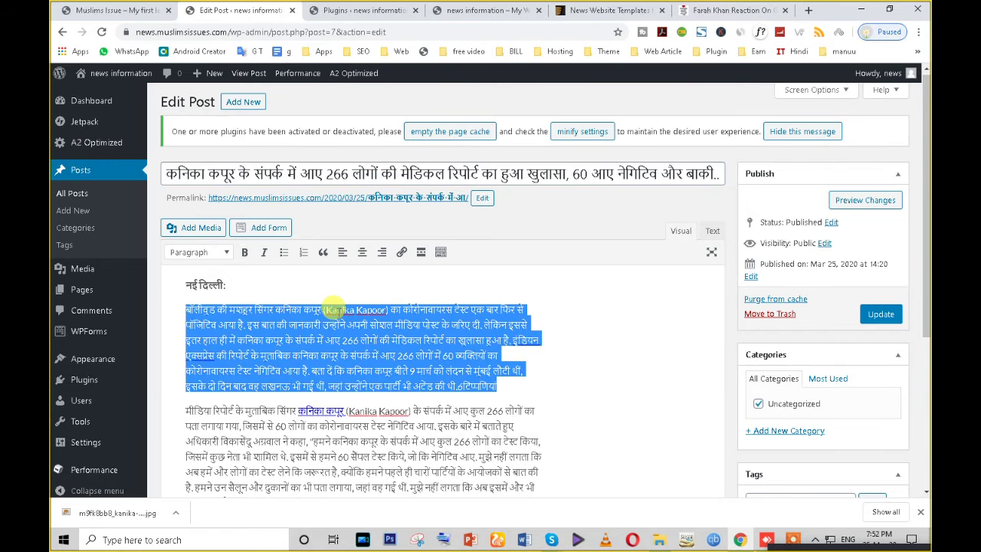
scroll(580, 418, down, 3)
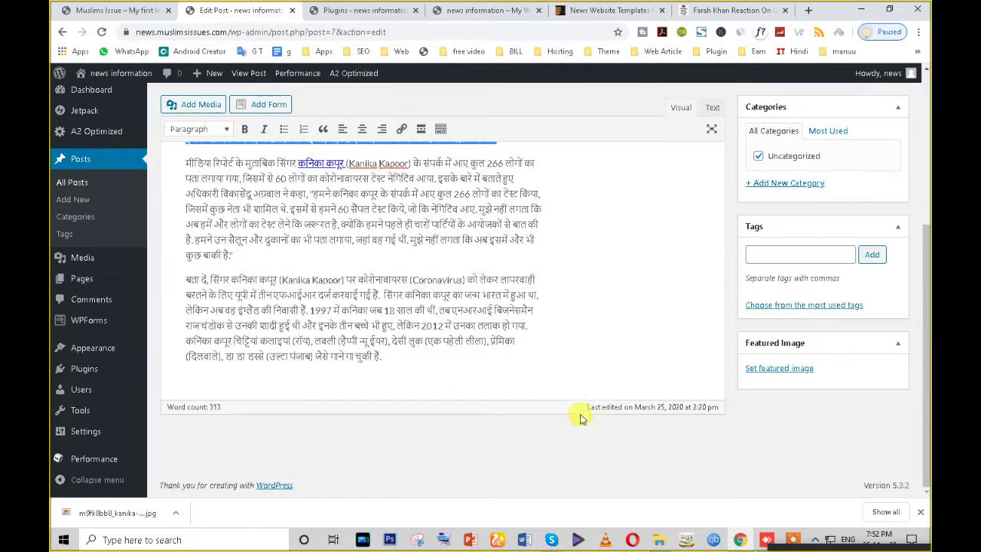
Step: Upload the kanika-kapoor jpg and set it as the post's featured image
click(776, 368)
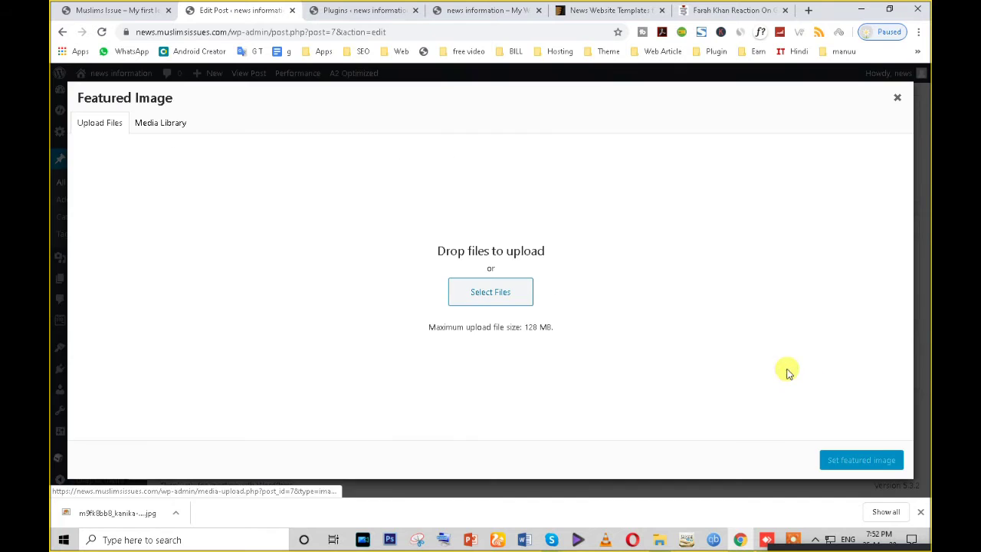
click(496, 299)
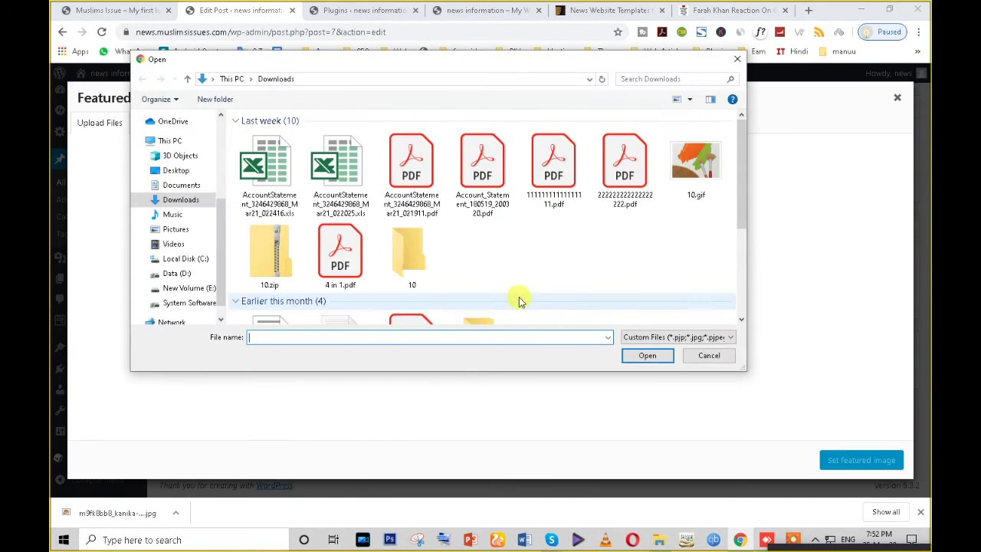
click(298, 187)
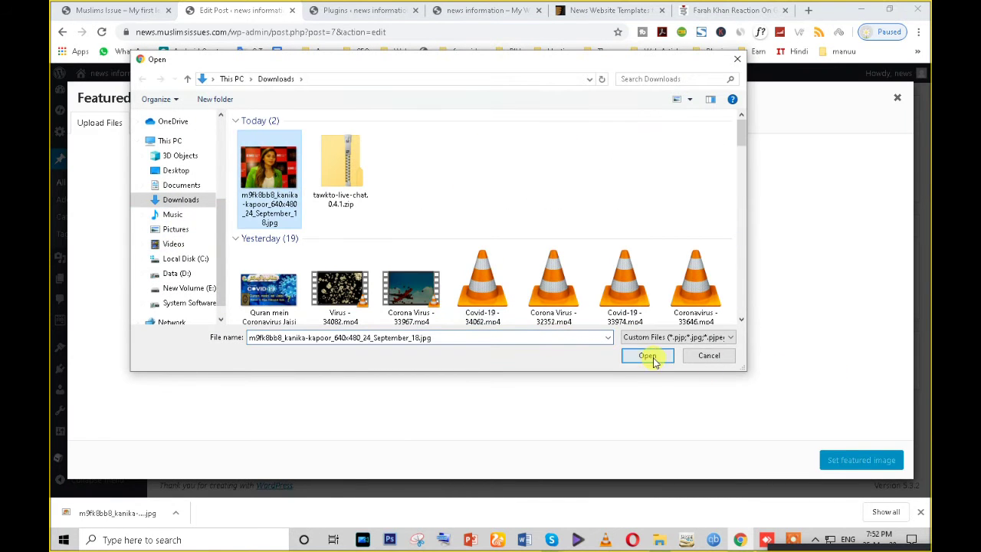
click(648, 355)
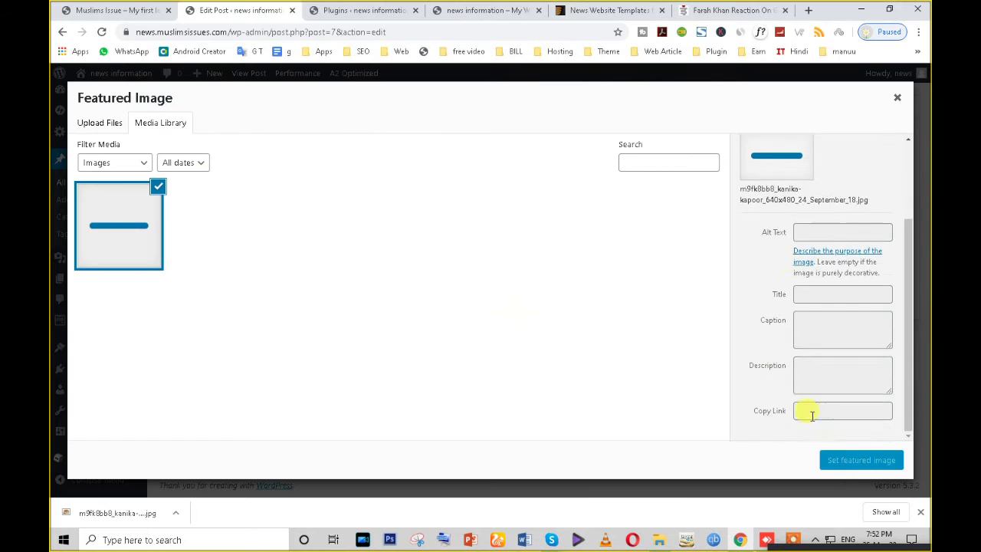
click(853, 461)
Step: Update the Kanika Kapoor post and check the 'Post updated' confirmation
scroll(532, 401, up, 3)
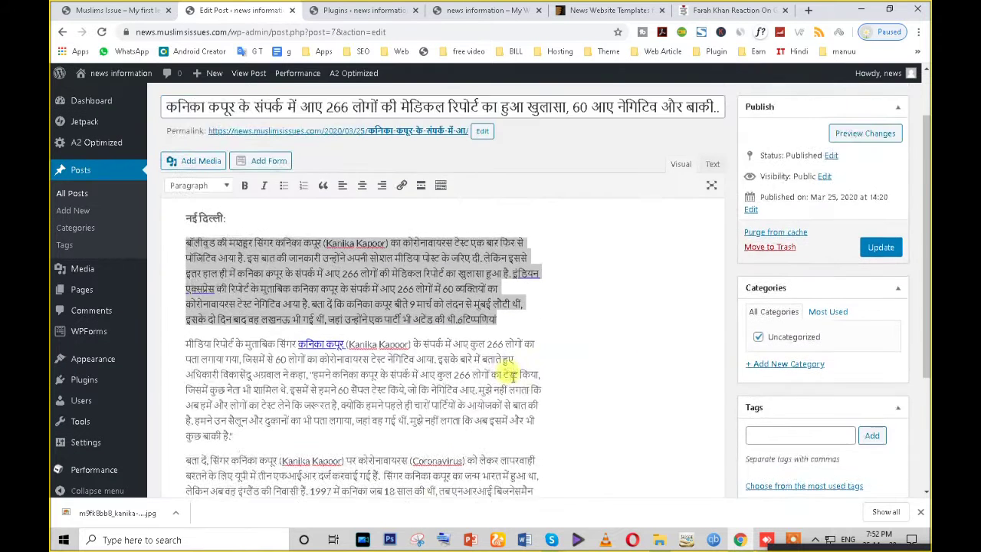
click(880, 317)
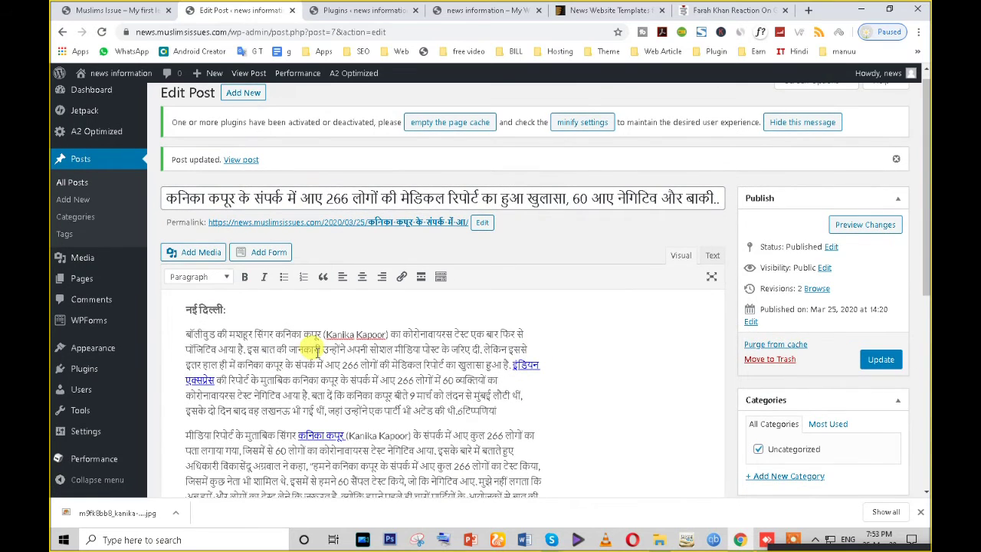
scroll(318, 353, down, 5)
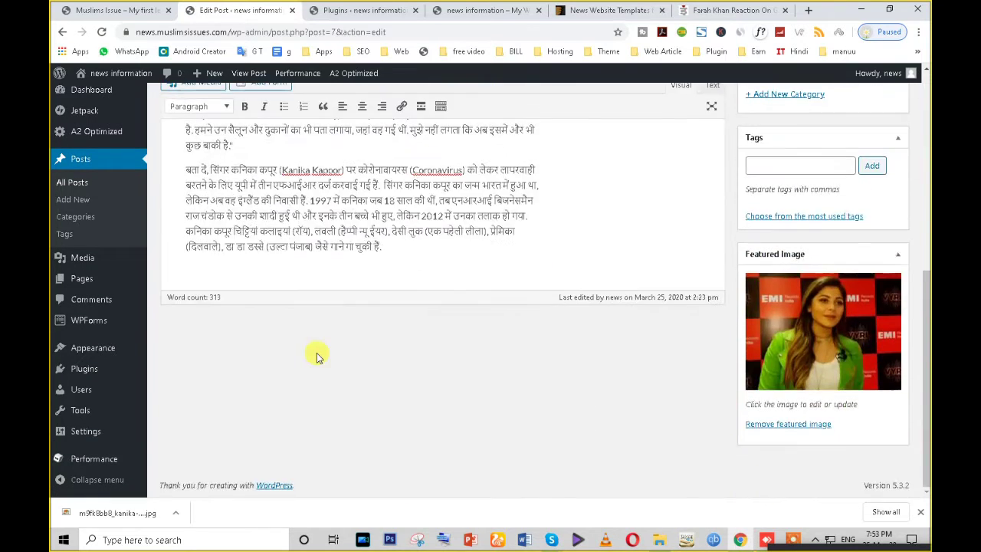
scroll(318, 357, up, 10)
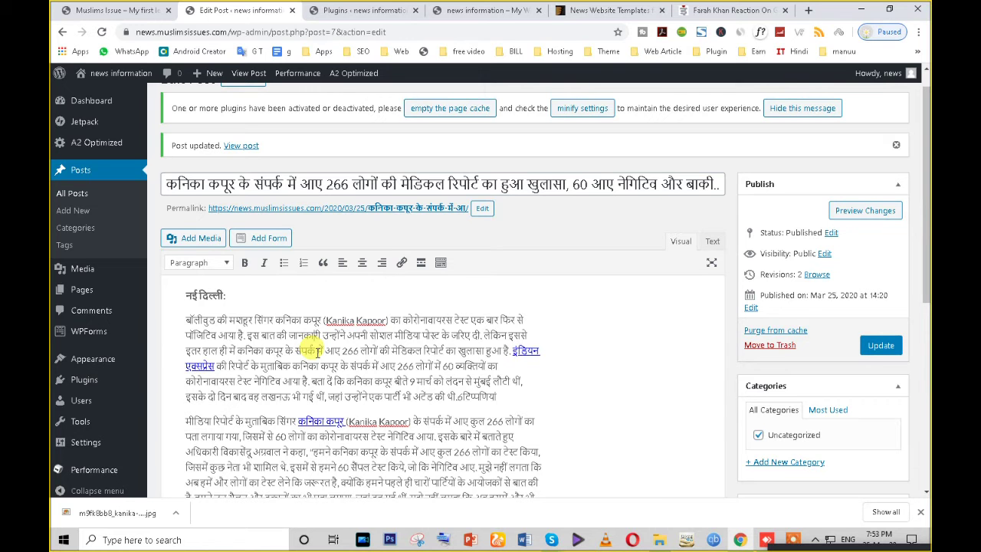
scroll(317, 351, down, 3)
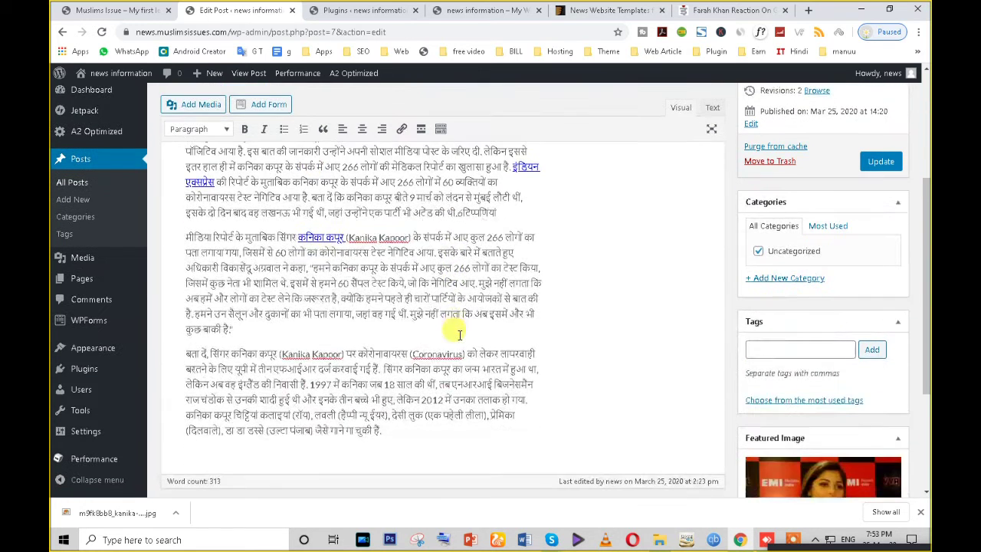
scroll(460, 334, up, 3)
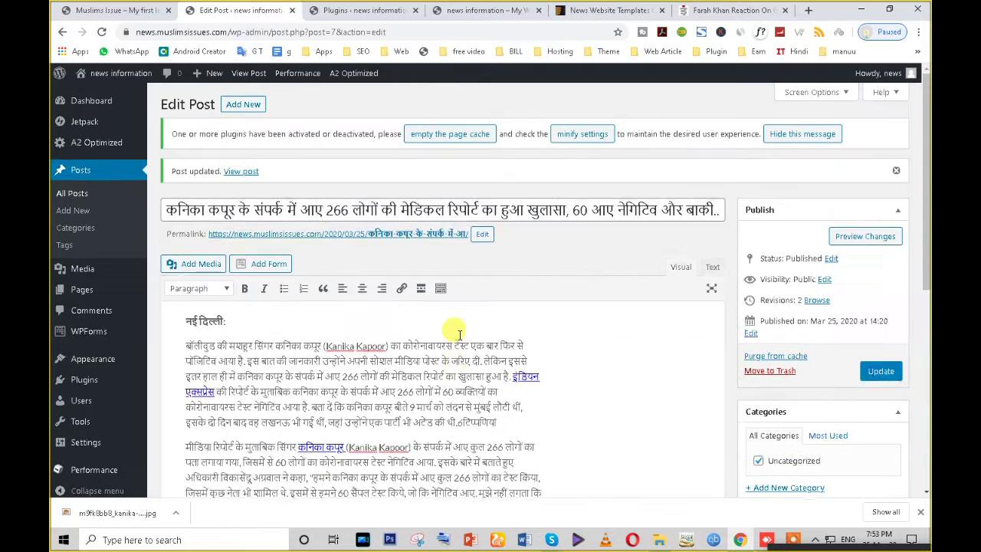
Step: Start a new post with the Kabul gurdwara Farah Khan headline as its title
click(240, 108)
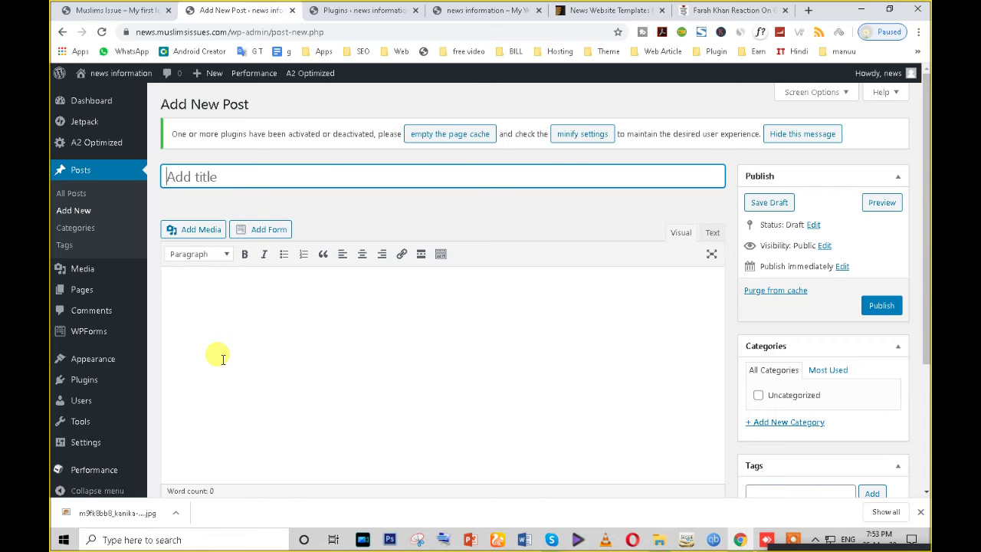
key(ctrl+v)
click(223, 359)
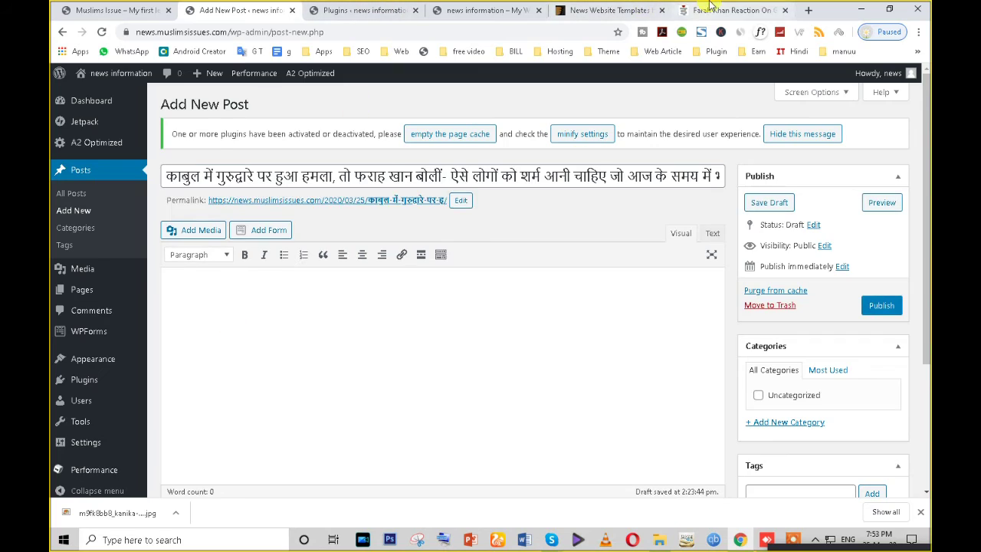
Step: Copy the NDTV article's opening paragraph into the new post's body
click(732, 10)
scroll(432, 269, down, 10)
scroll(430, 262, up, 3)
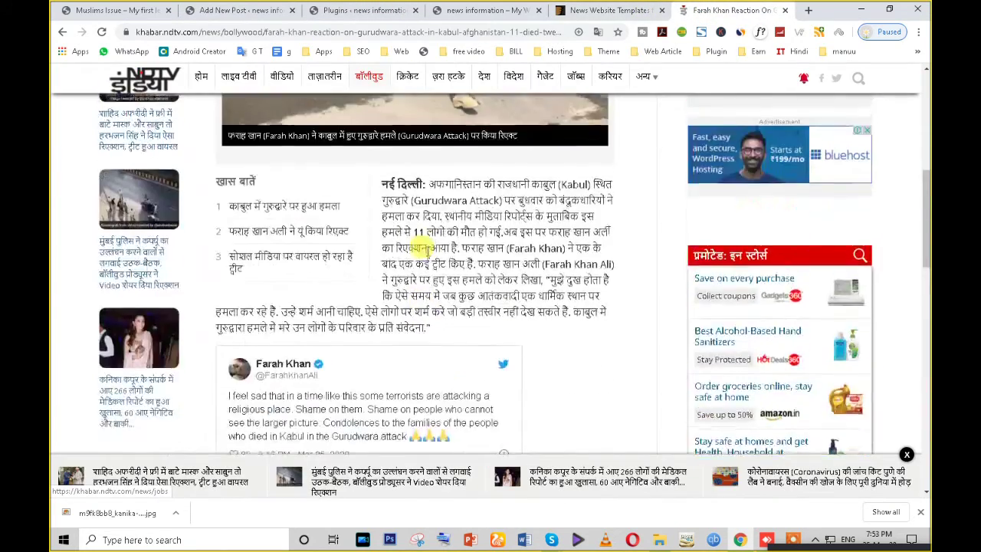
drag(383, 243, 437, 393)
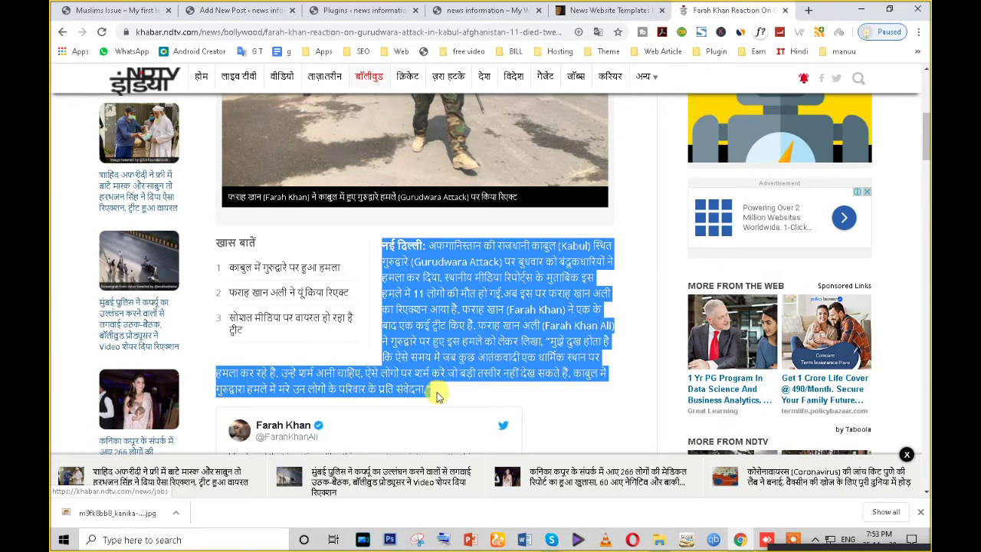
scroll(436, 394, up, 3)
click(203, 9)
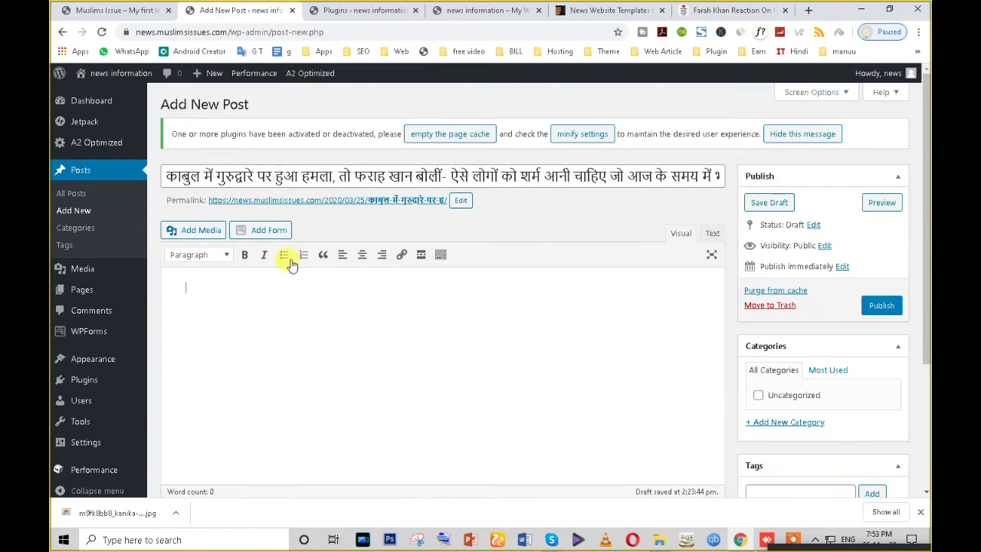
key(ctrl+v)
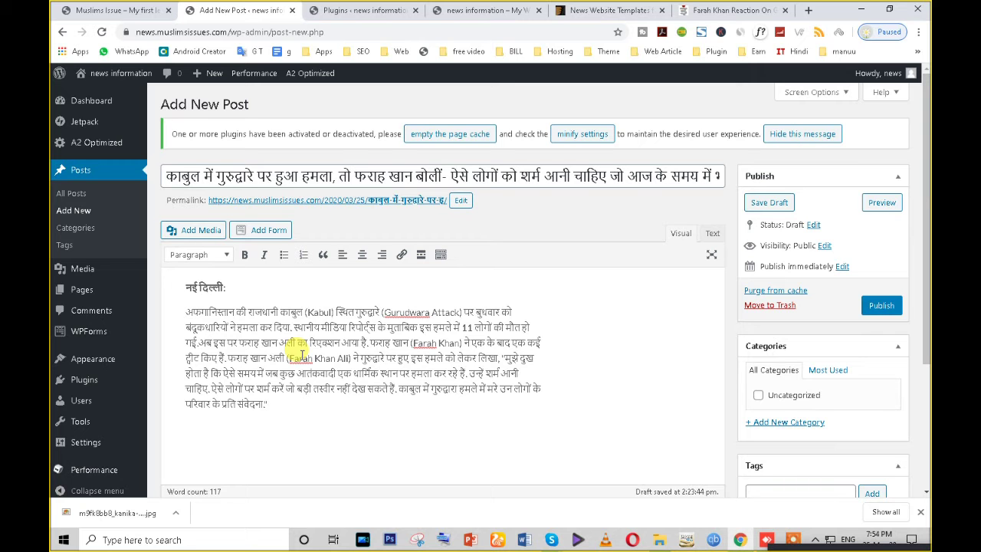
Step: Save the Kabul gurdwara attack photo from the NDTV article to Downloads as .webp
click(724, 10)
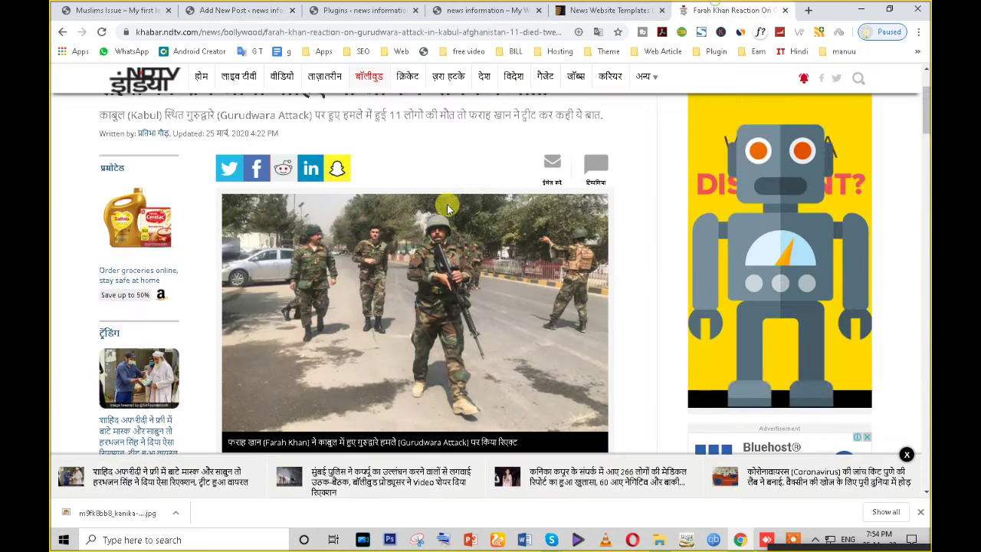
right_click(343, 281)
click(381, 301)
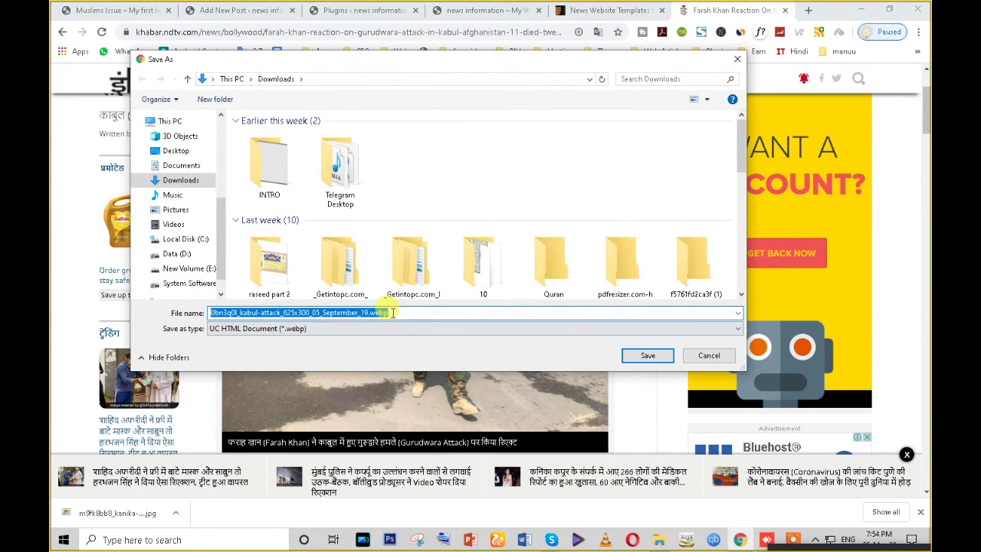
click(642, 360)
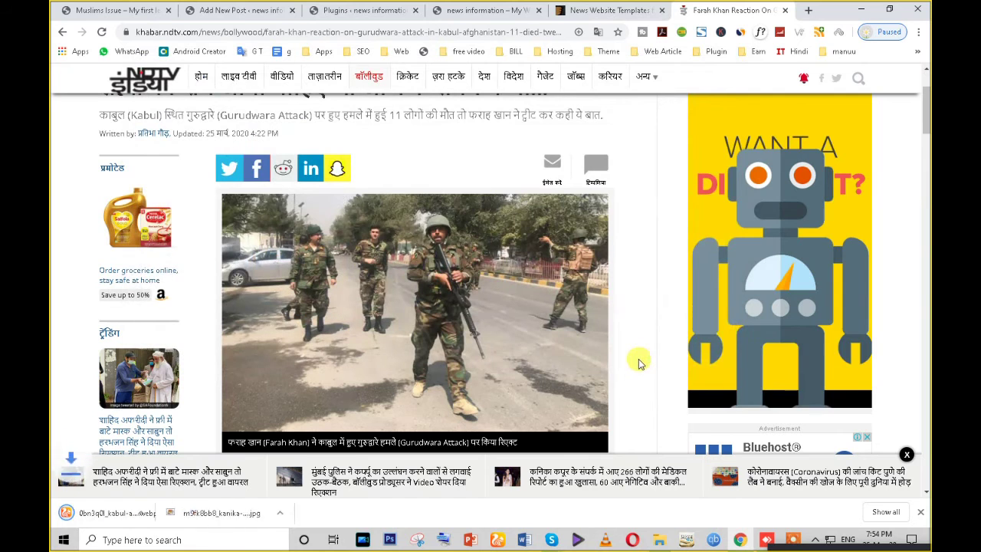
right_click(305, 276)
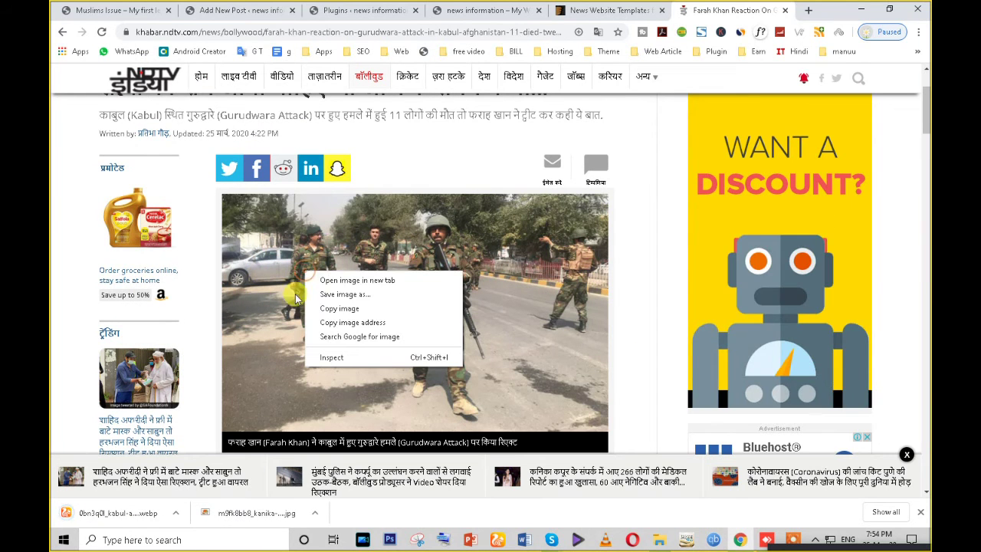
click(339, 302)
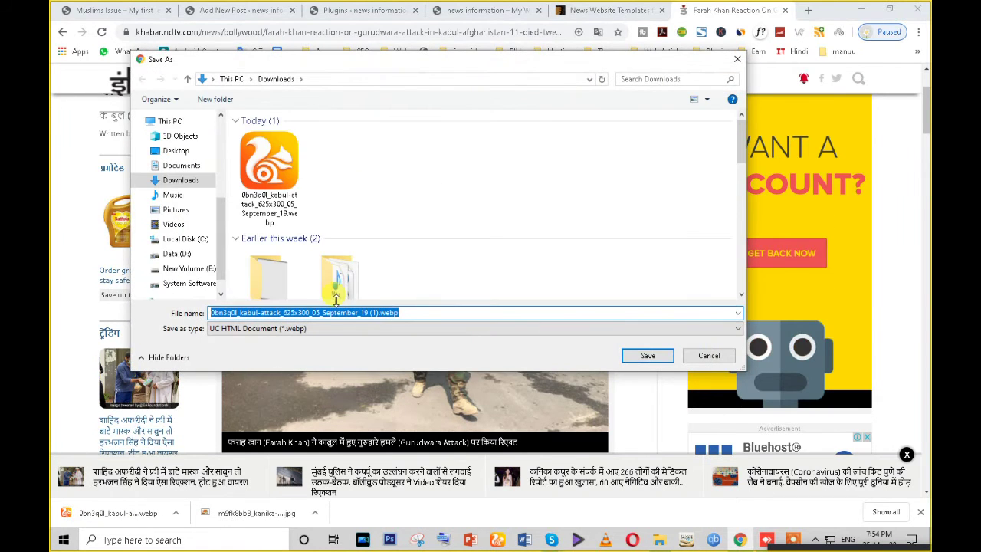
click(709, 355)
scroll(383, 306, up, 1)
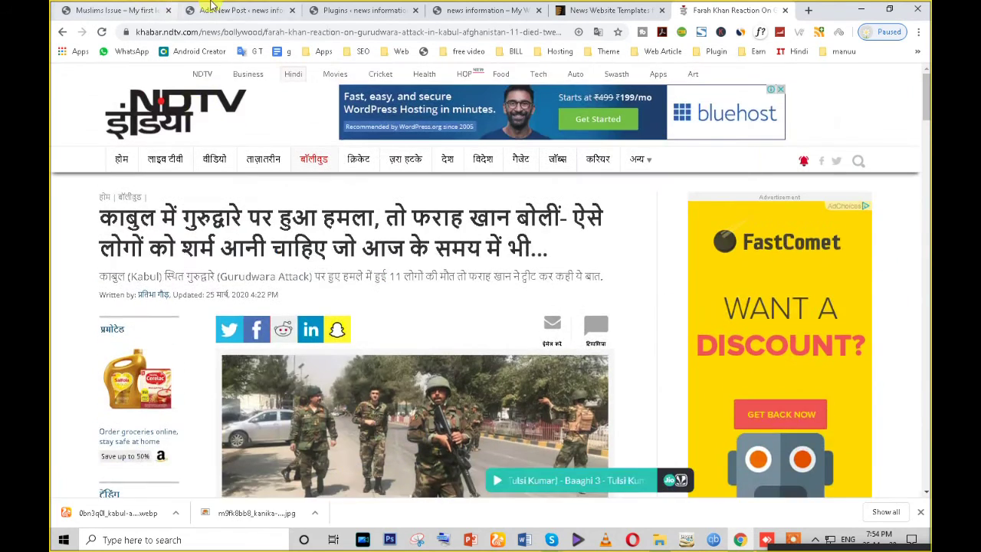
Step: Return to the Add New Post draft and open its featured image picker
click(201, 10)
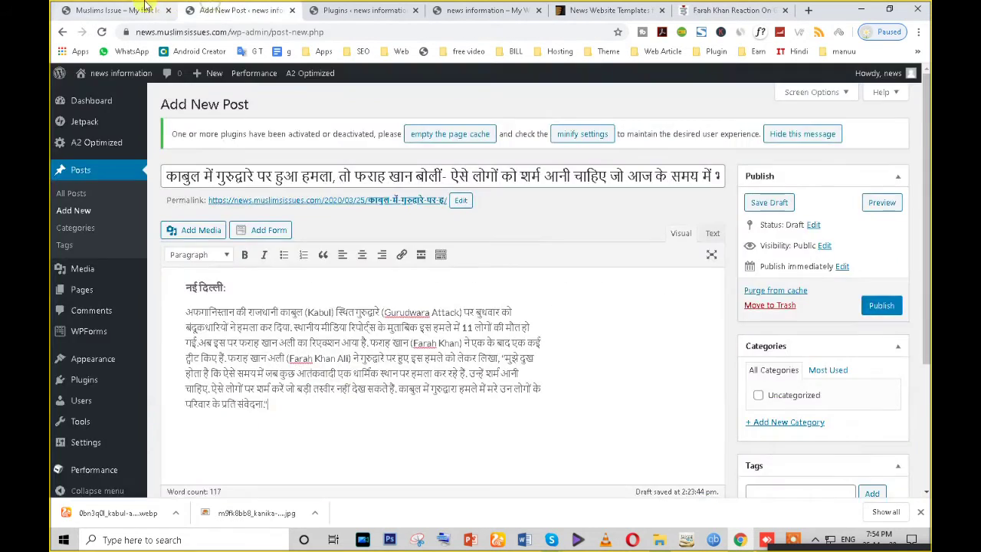
click(154, 10)
click(228, 6)
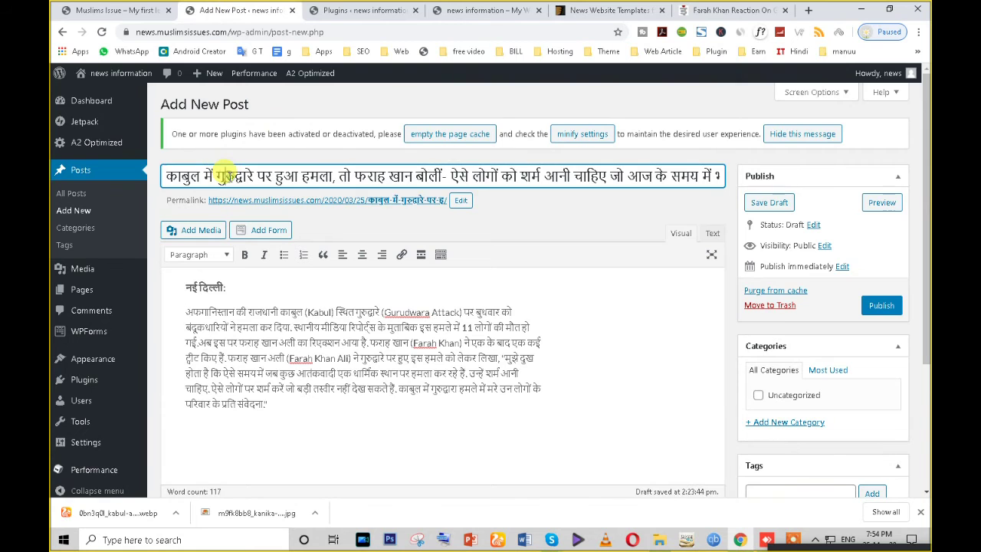
scroll(299, 349, down, 2)
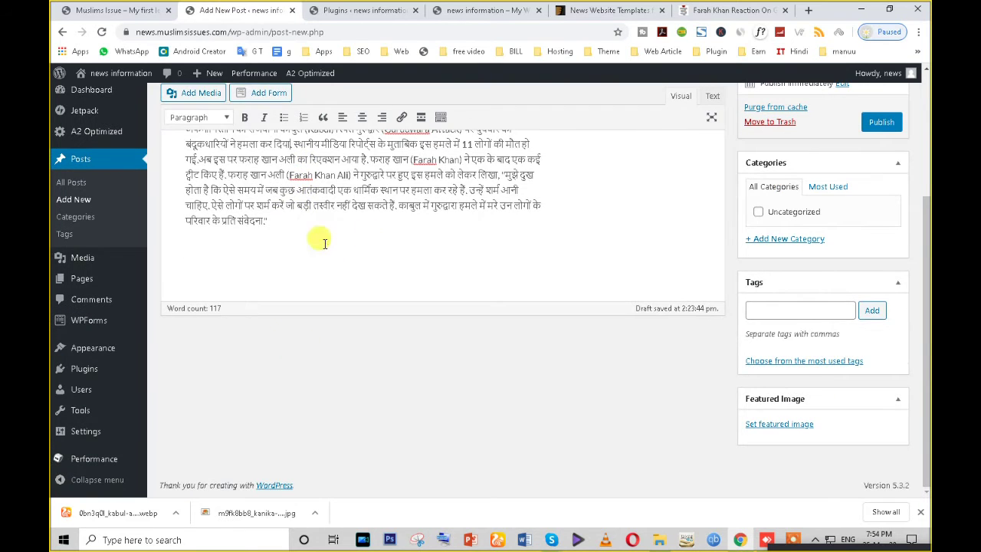
scroll(322, 240, up, 2)
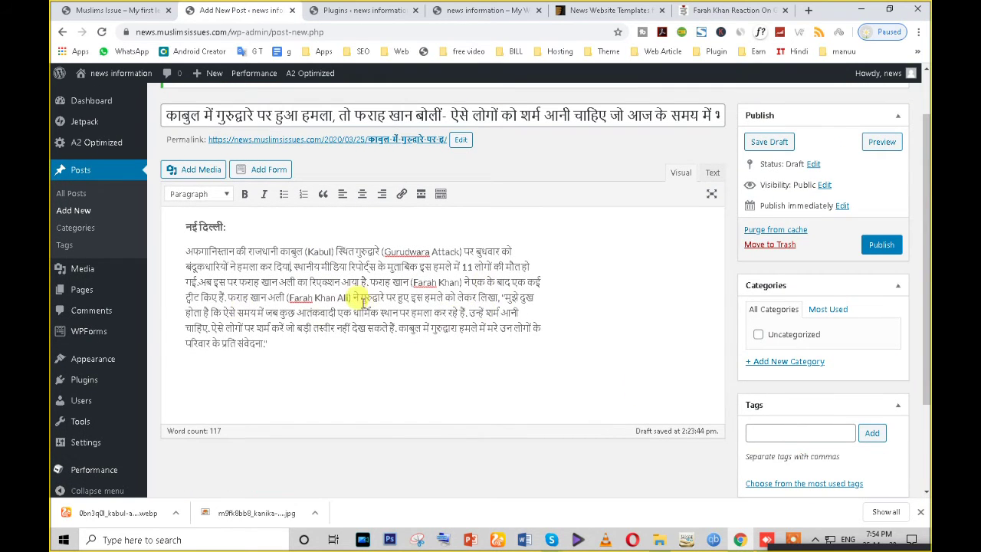
scroll(751, 429, down, 2)
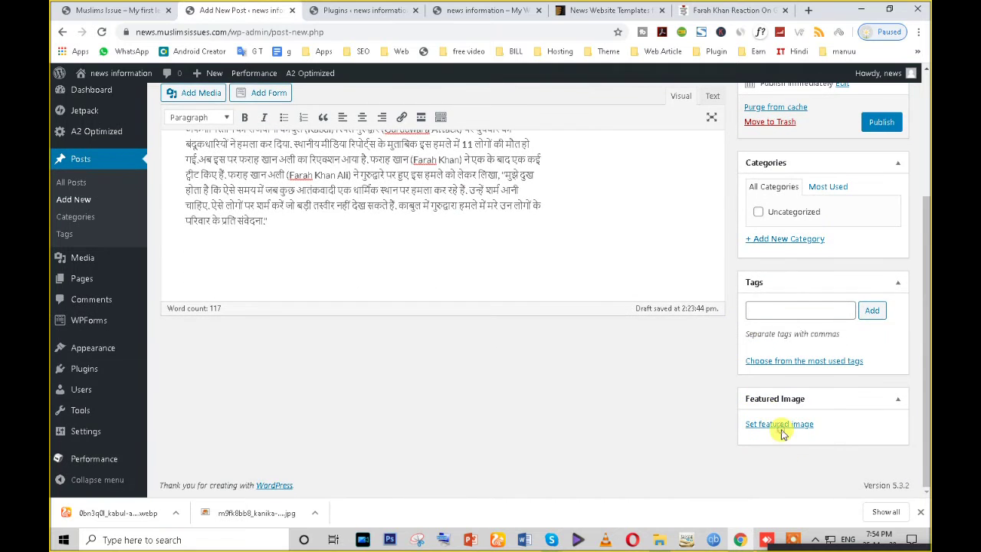
click(779, 423)
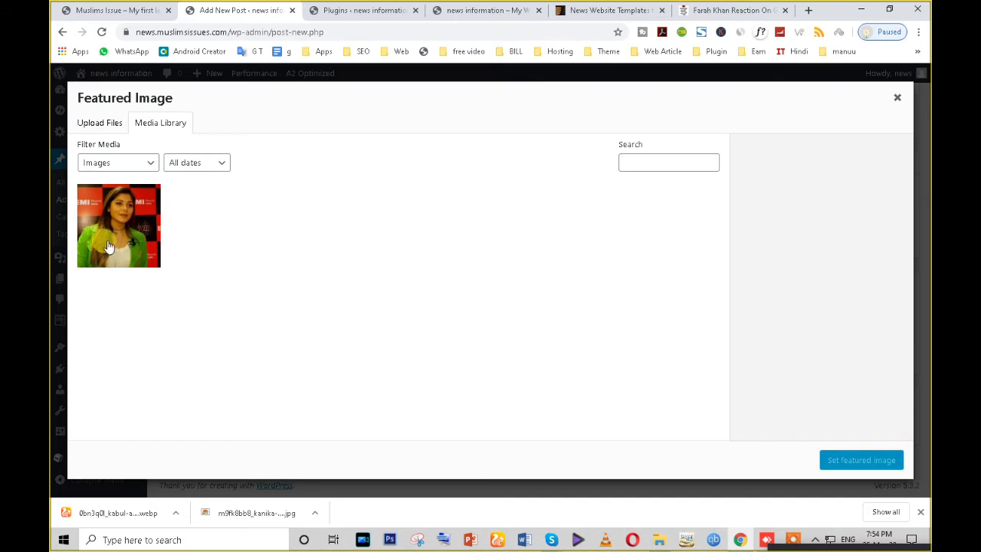
Step: Upload Coronavirus Duniya Me Kiyun ati He.jpg from Downloads to the media library
click(99, 244)
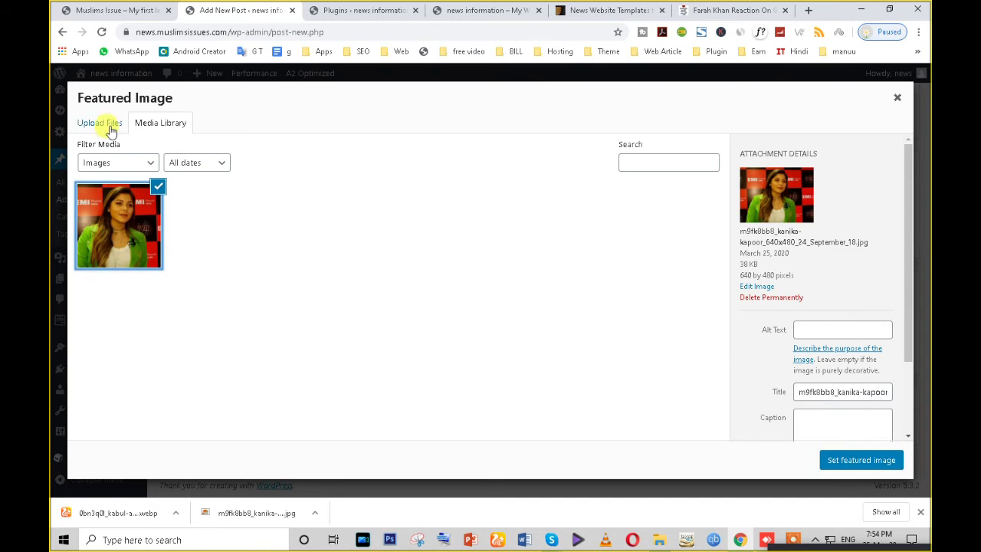
click(105, 124)
click(491, 292)
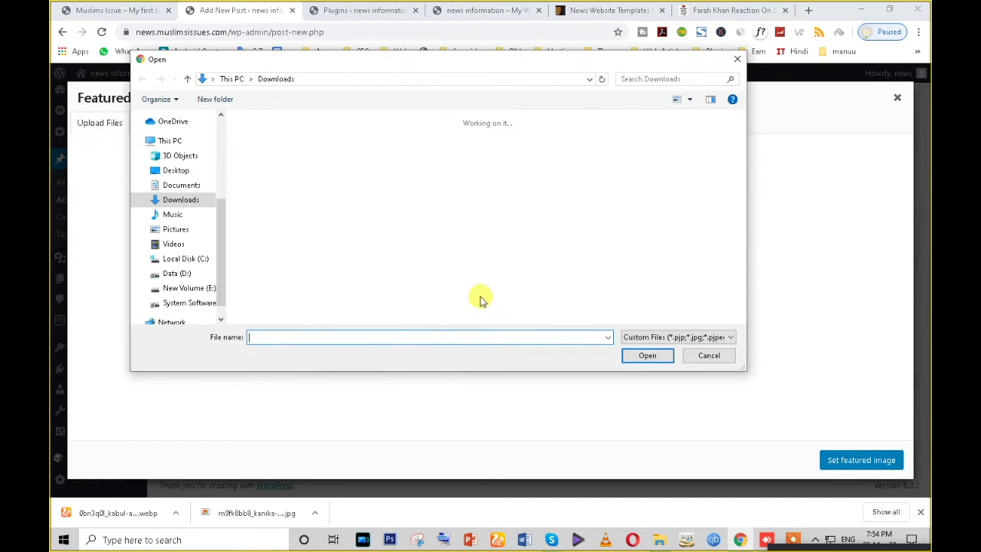
scroll(437, 243, down, 3)
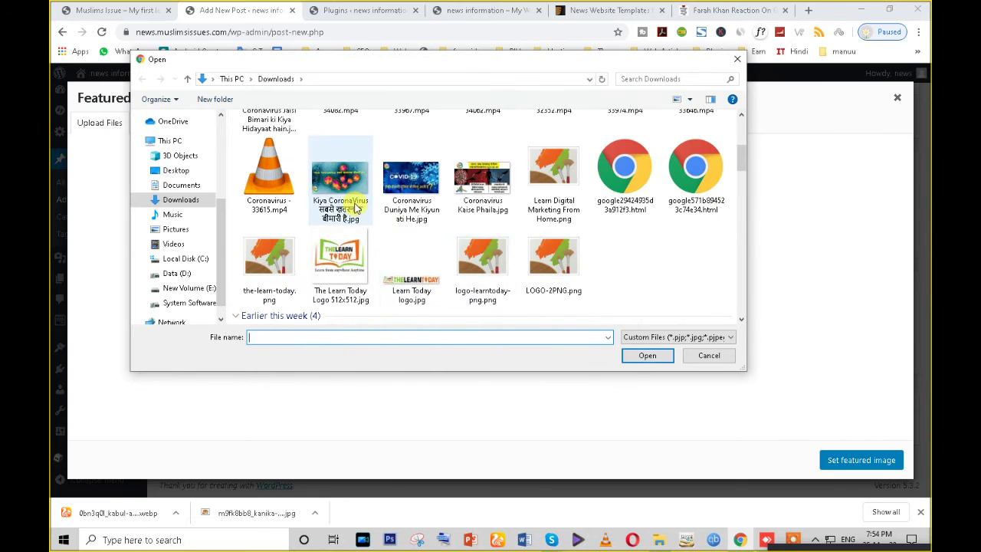
click(430, 196)
click(647, 355)
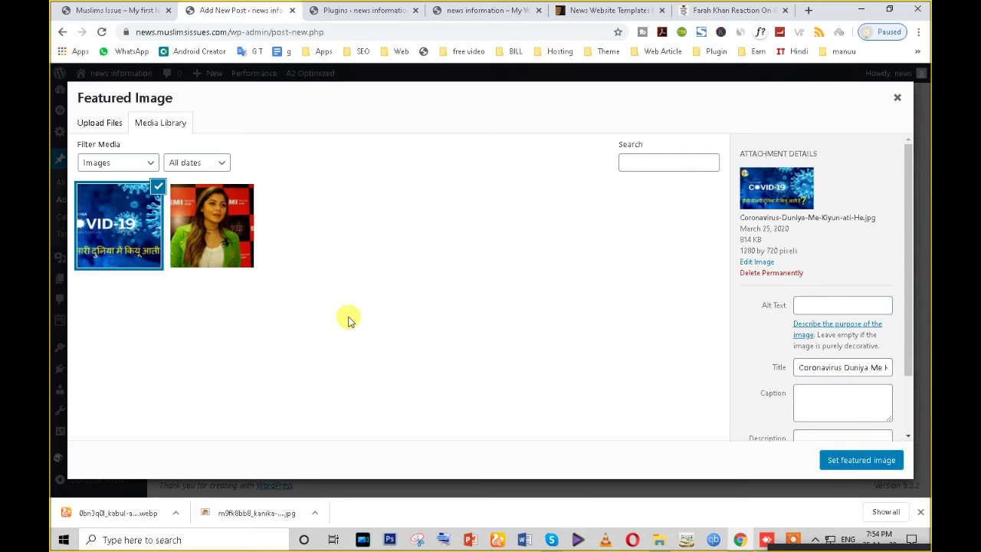
scroll(843, 322, down, 3)
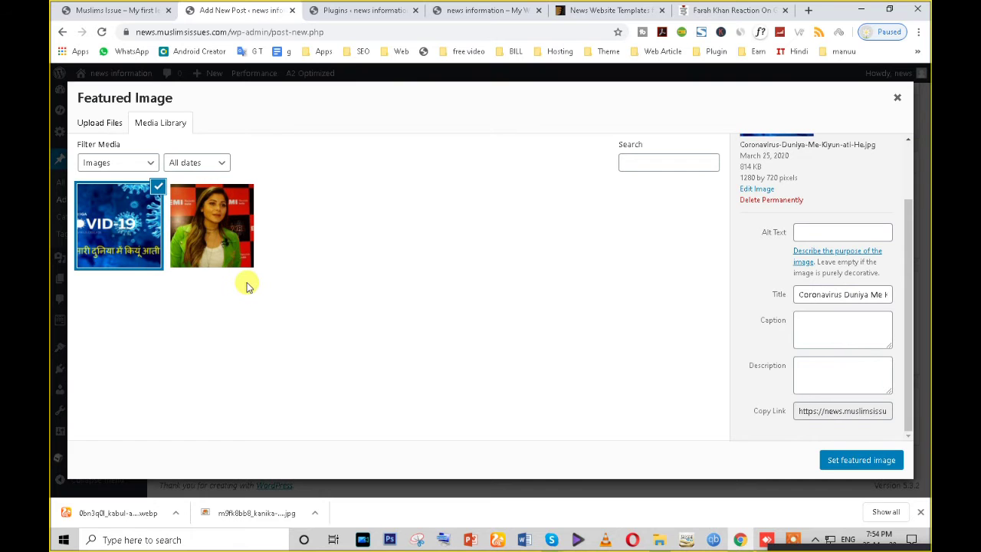
click(732, 9)
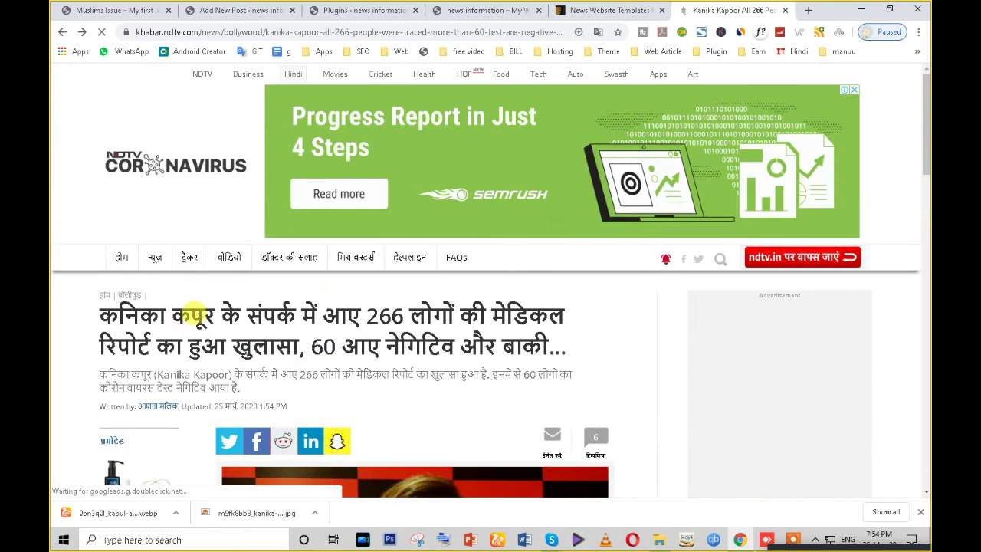
Step: Search the copied Kanika Kapoor headline on Google Images
triple_click(191, 314)
key(ctrl+c)
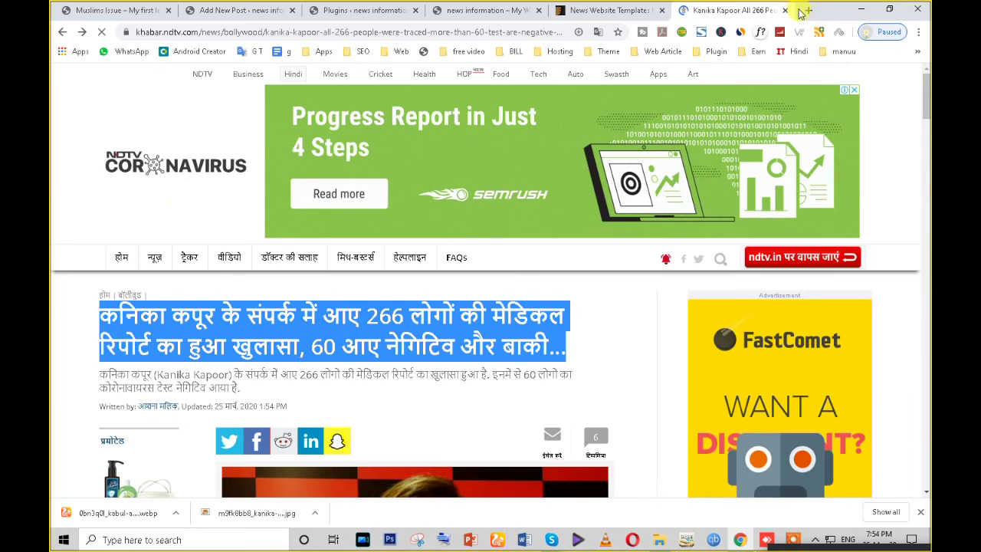
click(806, 10)
key(ctrl+v)
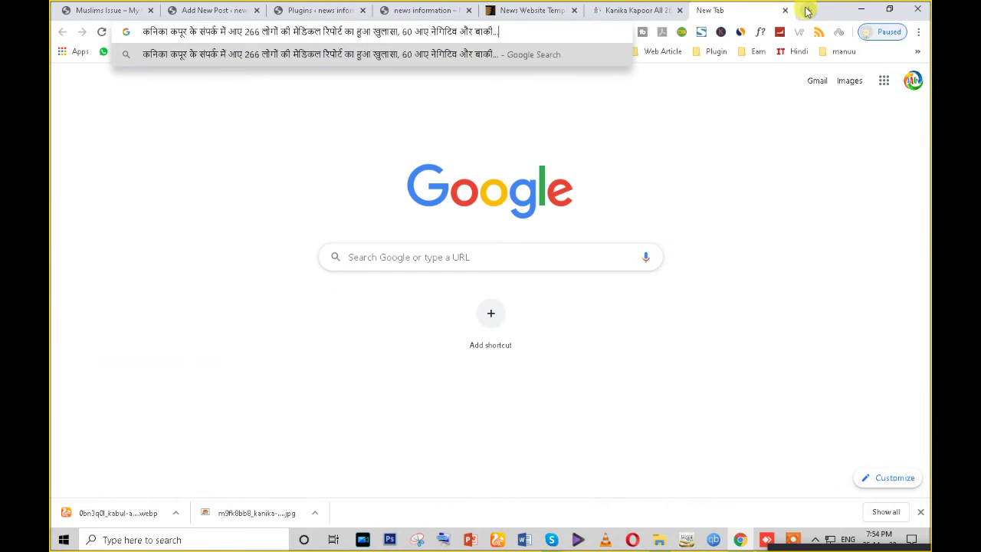
key(Return)
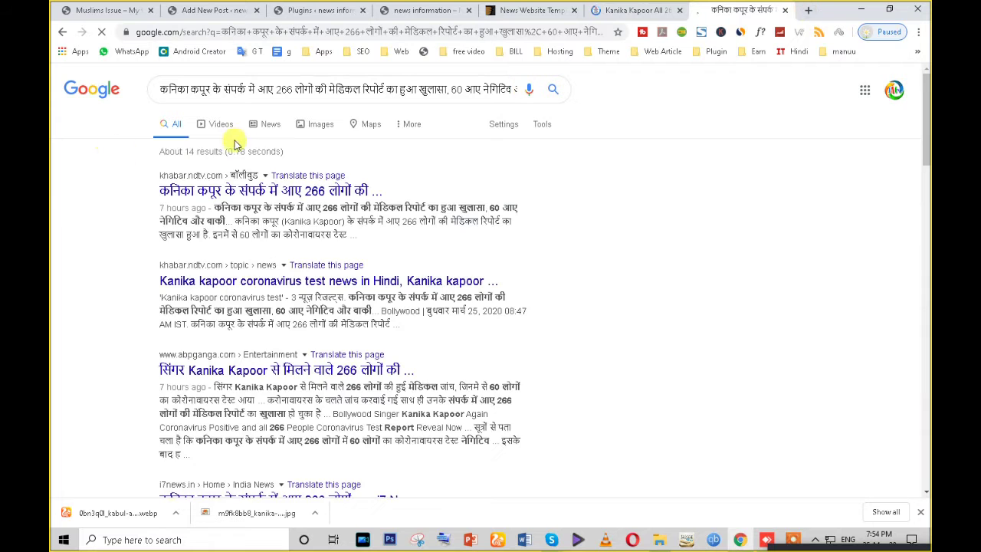
click(318, 127)
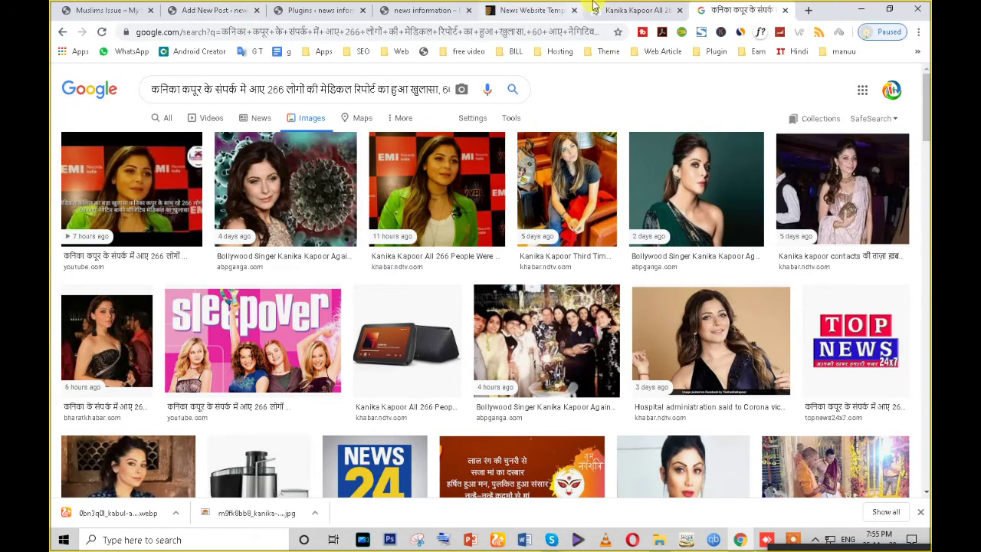
Step: Open the Kanika Kapoor photo's source article on Khabar NDTV from the image results
click(636, 10)
scroll(370, 357, down, 6)
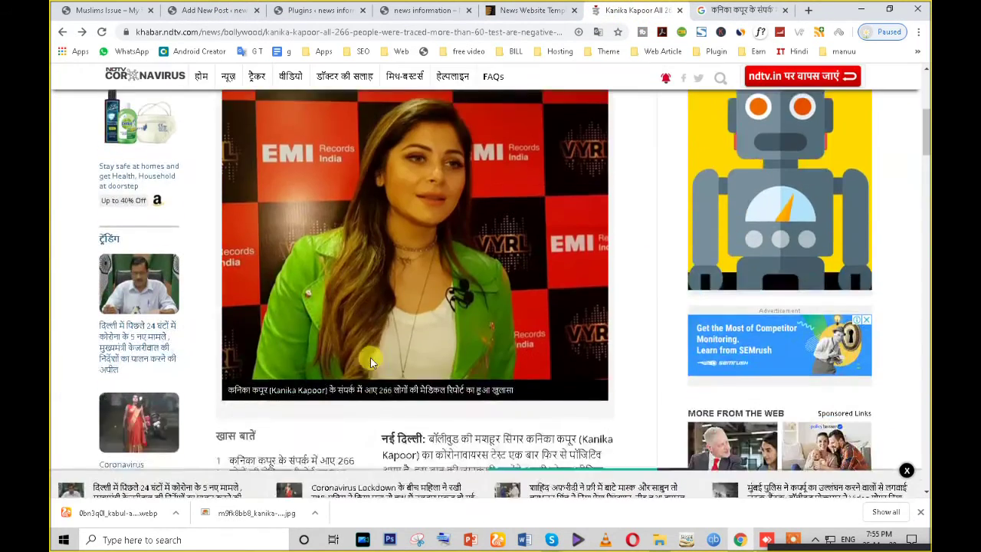
drag(203, 31, 144, 39)
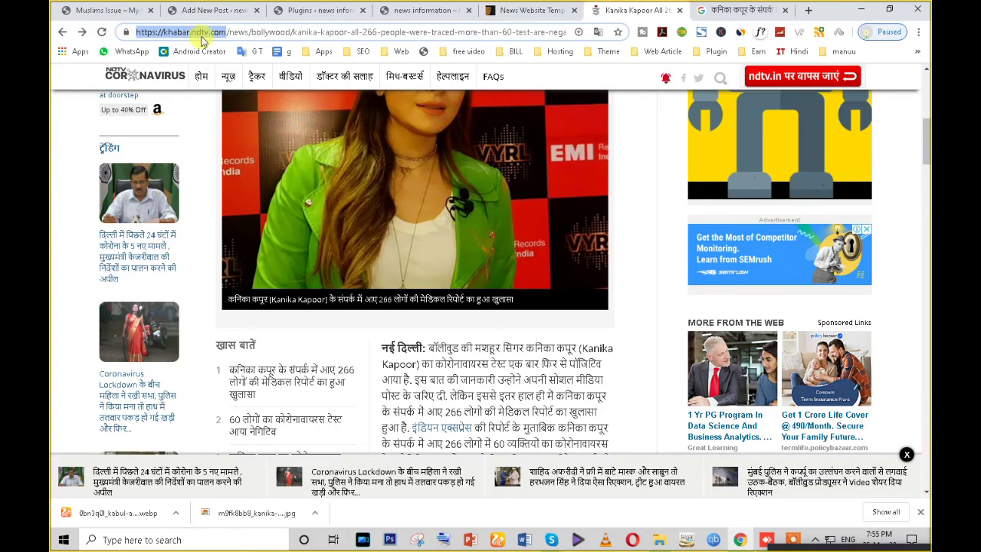
click(732, 9)
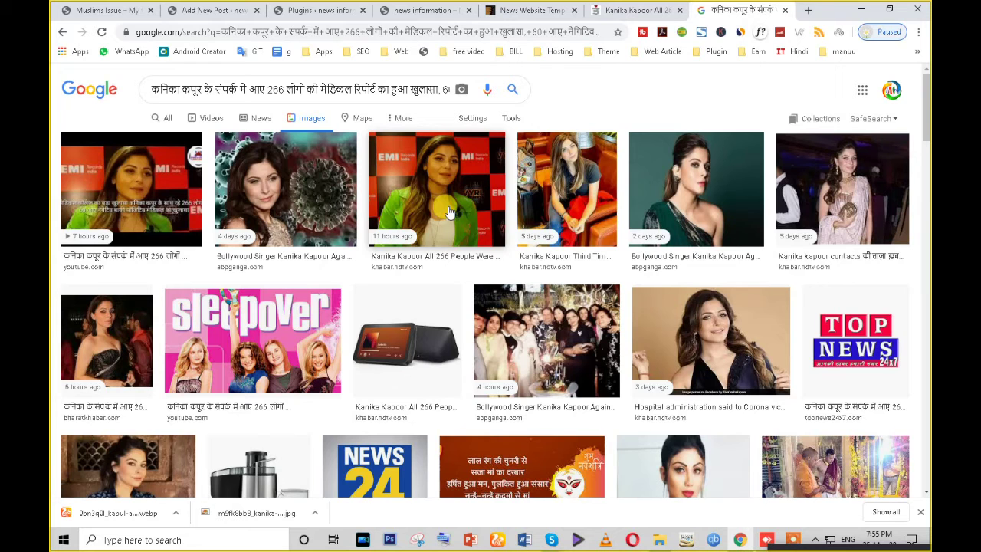
click(421, 233)
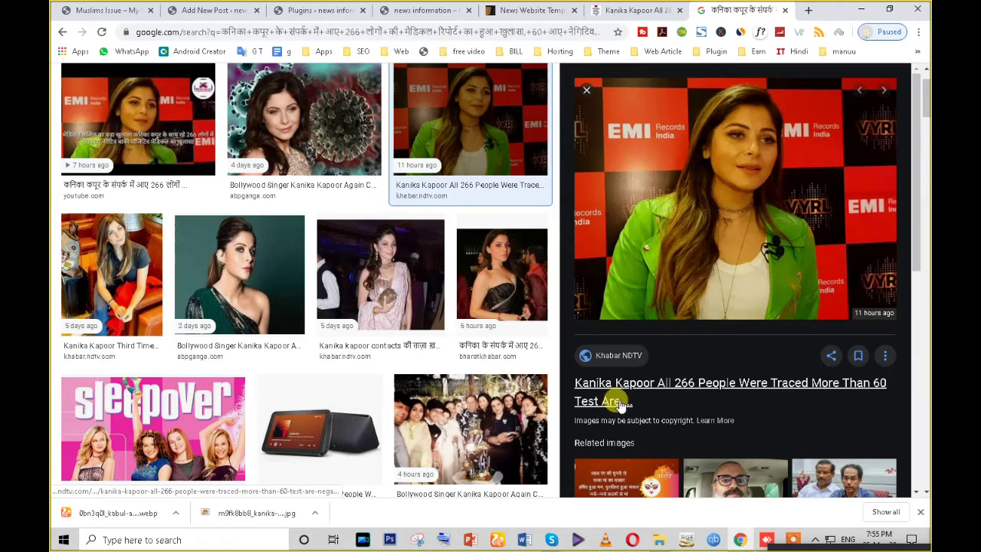
click(619, 355)
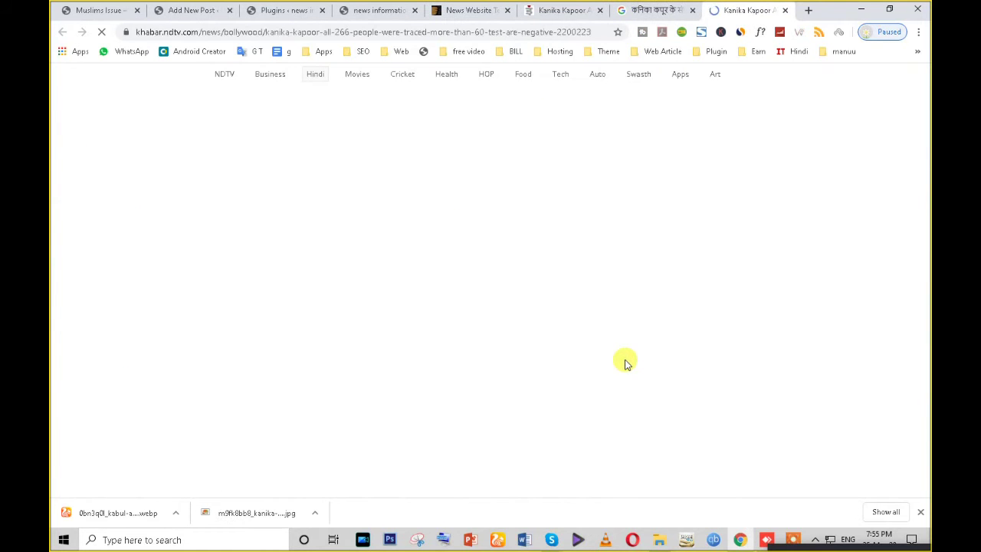
click(567, 10)
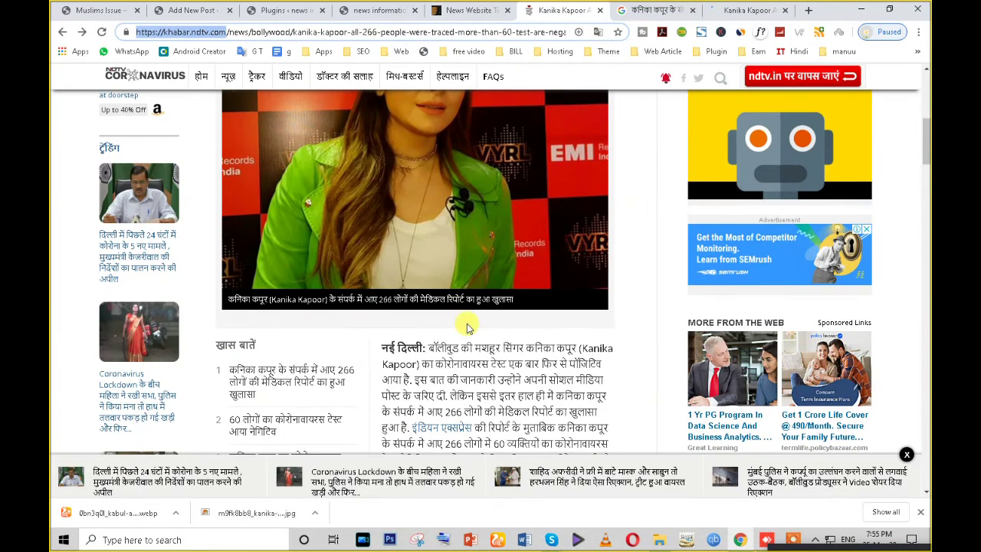
click(738, 12)
scroll(427, 361, down, 5)
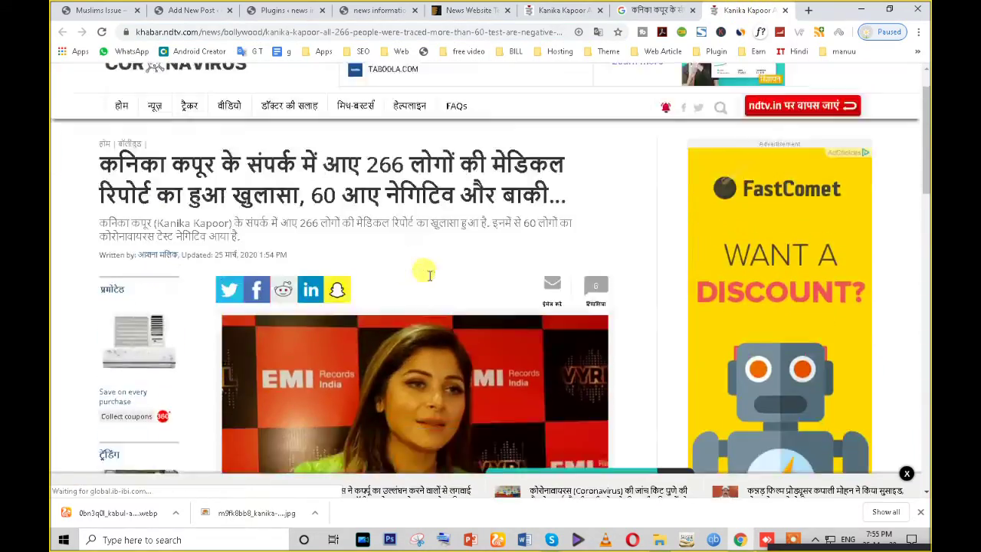
scroll(427, 274, down, 6)
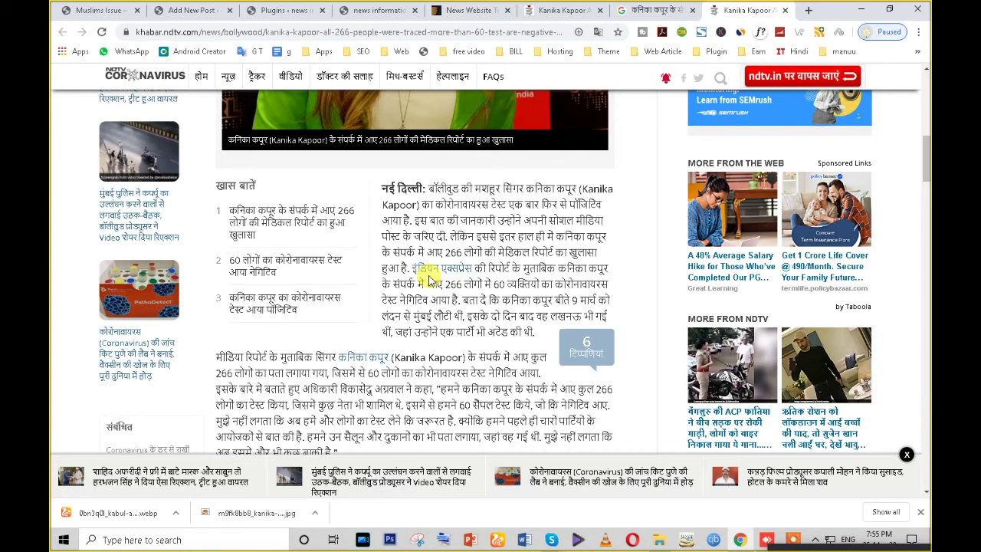
scroll(427, 277, up, 3)
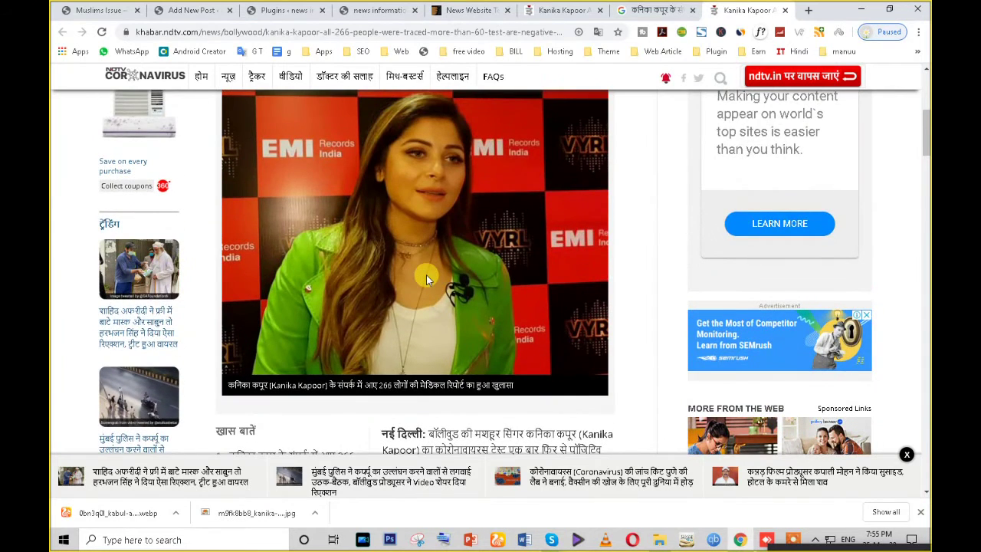
Step: Set the uploaded COVID-19 image as the draft's featured image
click(175, 10)
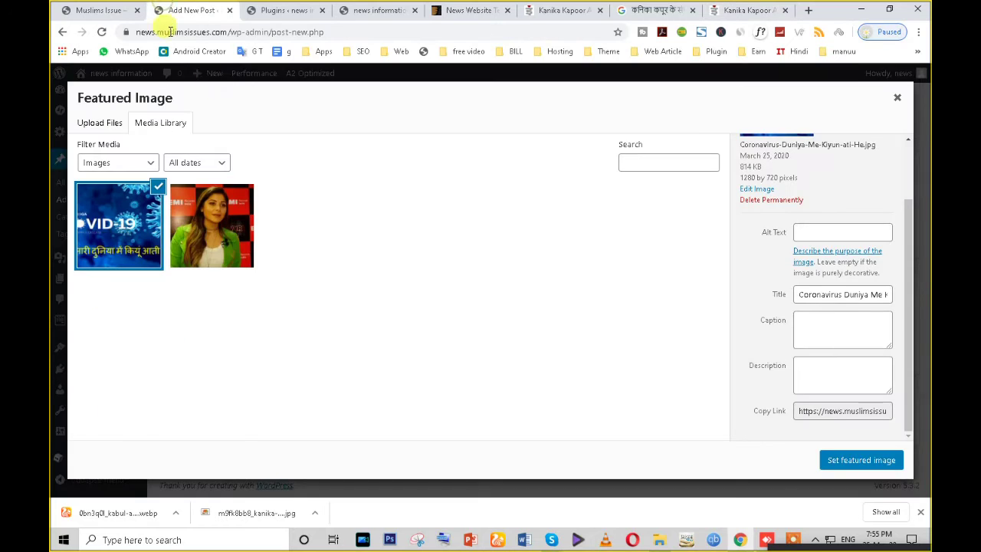
click(806, 233)
click(829, 324)
click(816, 383)
click(805, 326)
click(816, 370)
click(810, 330)
click(815, 389)
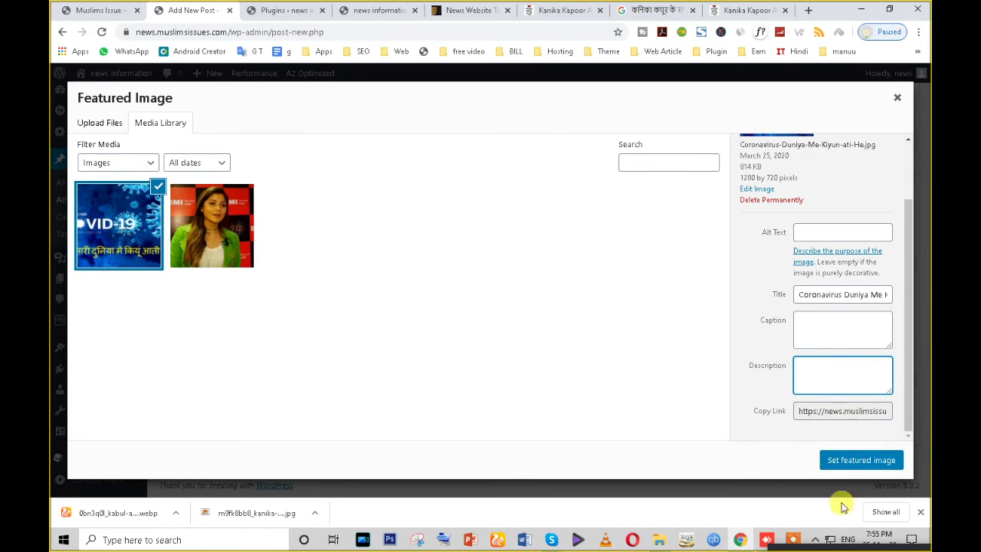
click(851, 458)
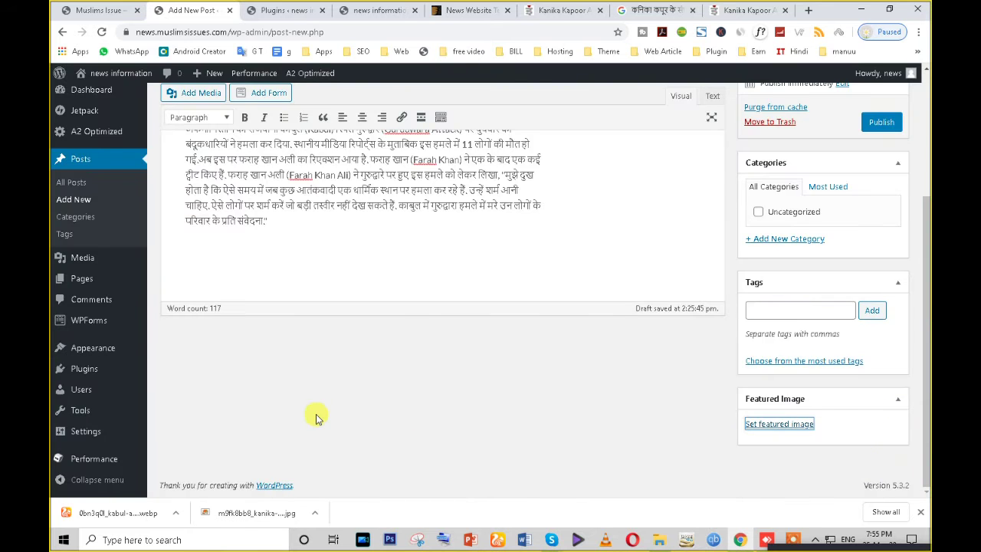
Step: Select the Hindi post title and place the cursor in the Tags box
scroll(383, 422, down, 2)
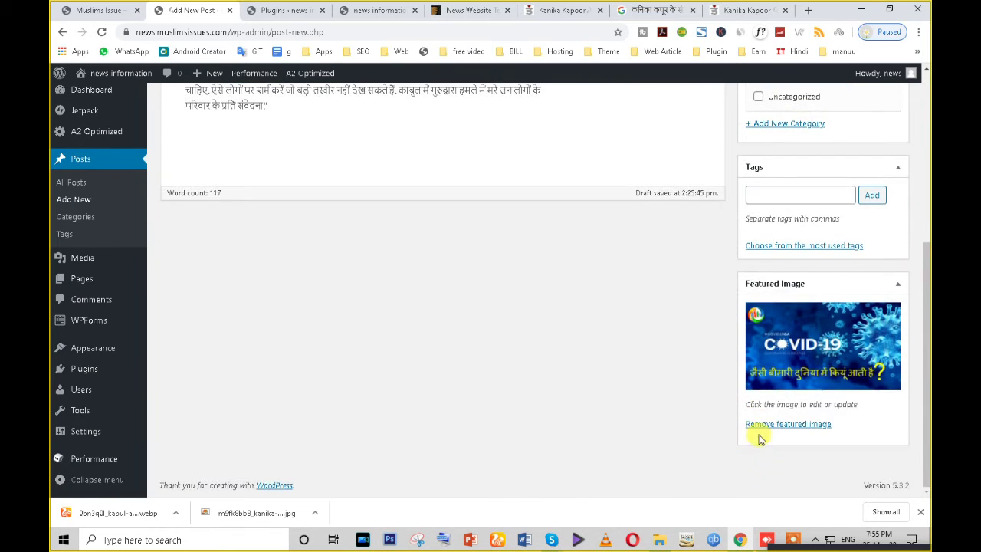
scroll(766, 418, up, 1)
scroll(779, 402, up, 3)
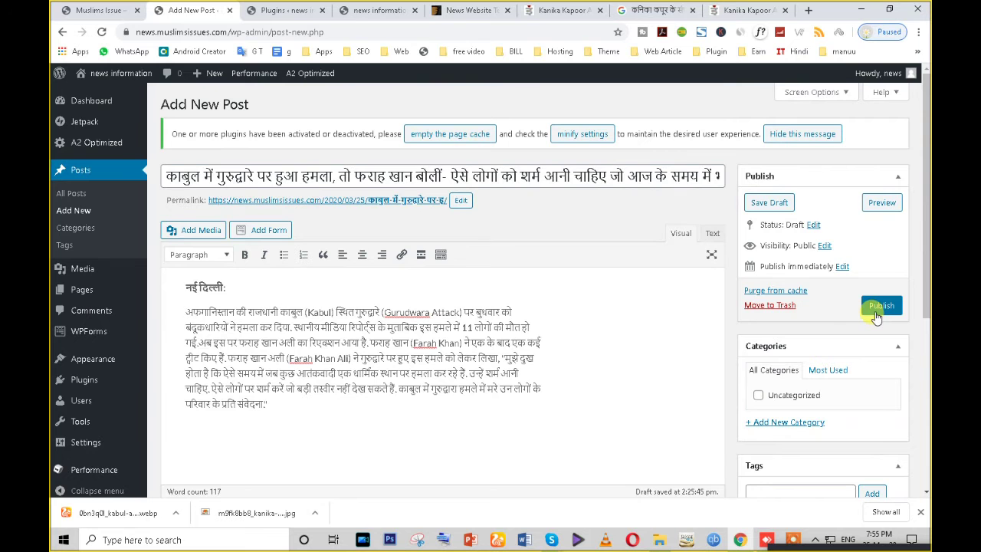
scroll(322, 360, down, 1)
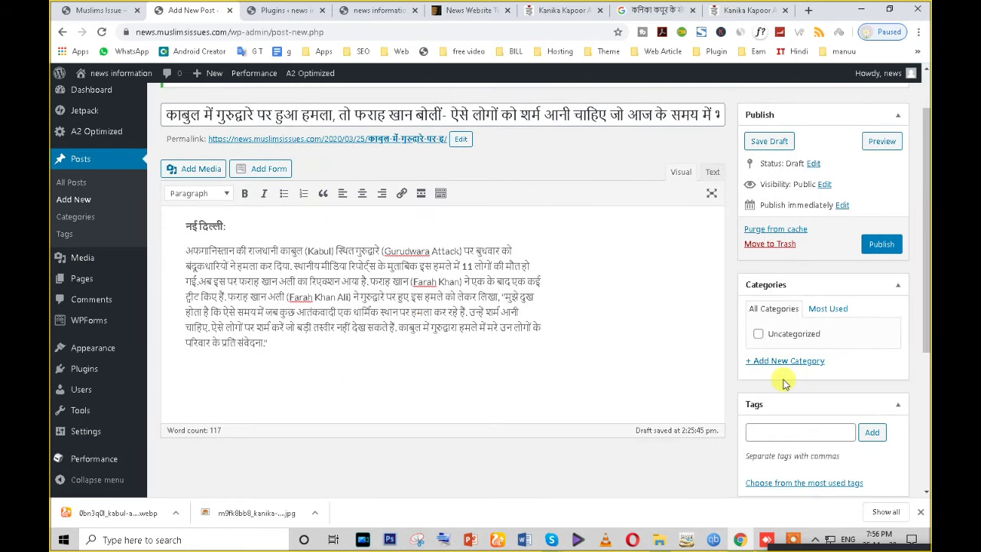
scroll(785, 383, down, 2)
click(756, 311)
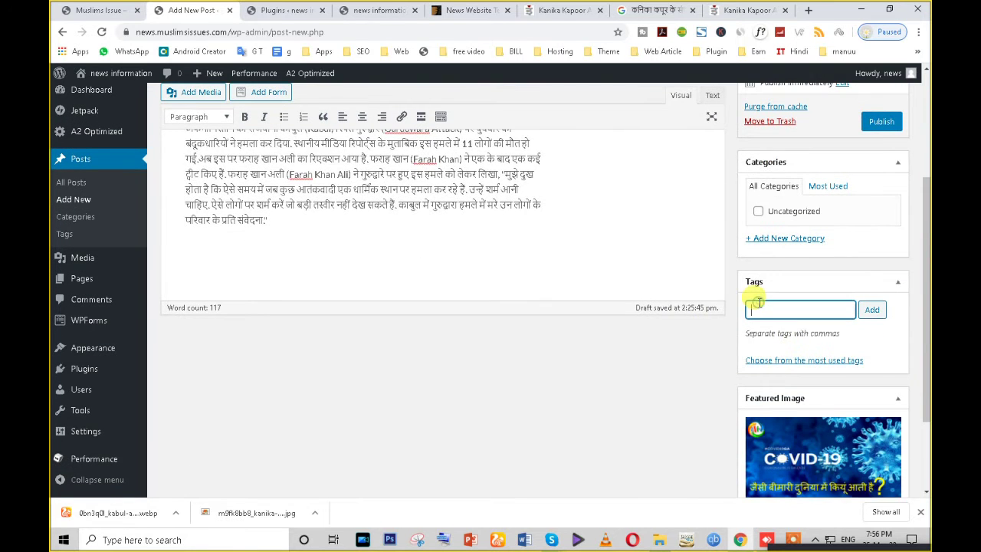
scroll(784, 341, up, 3)
triple_click(205, 170)
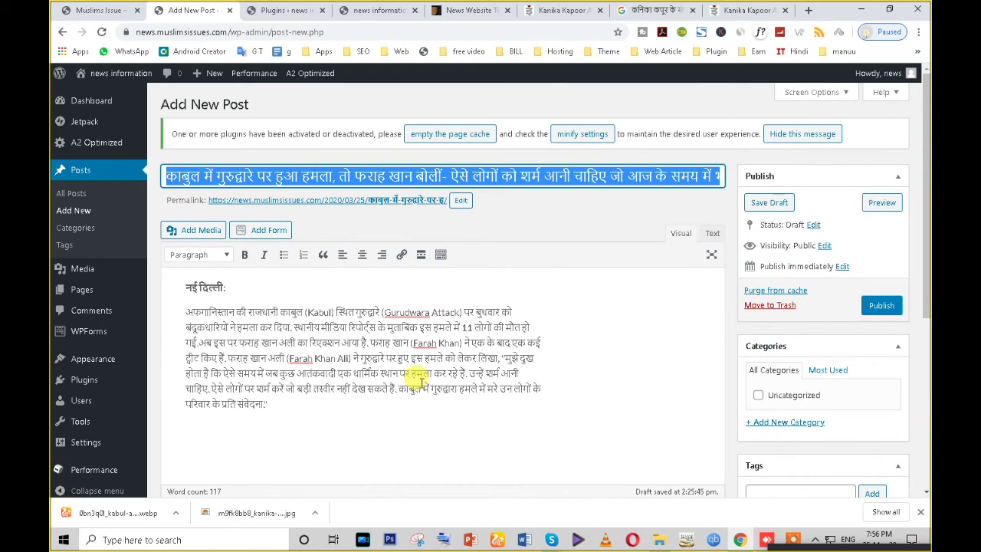
scroll(697, 412, down, 3)
click(769, 308)
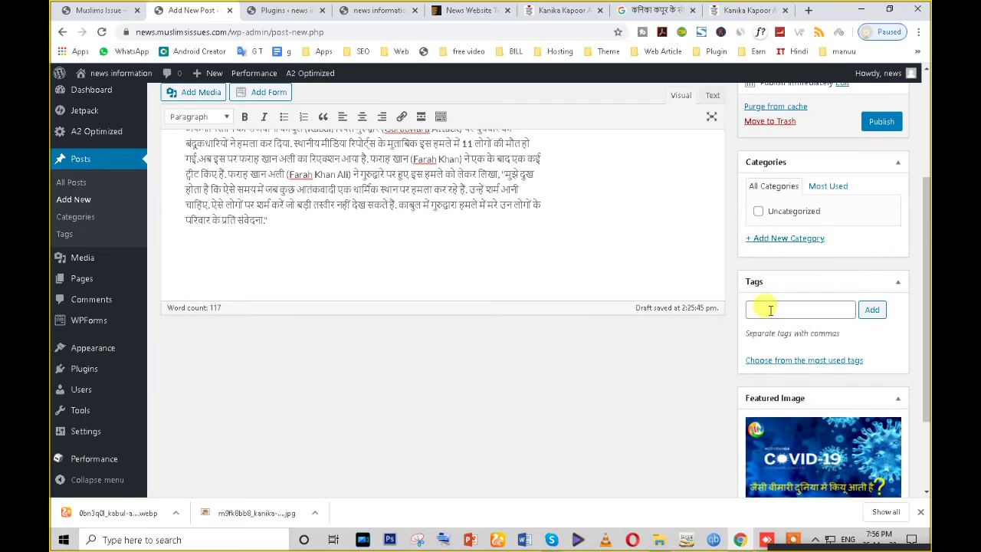
scroll(771, 315, up, 1)
Step: Add a new News category to the post
click(784, 300)
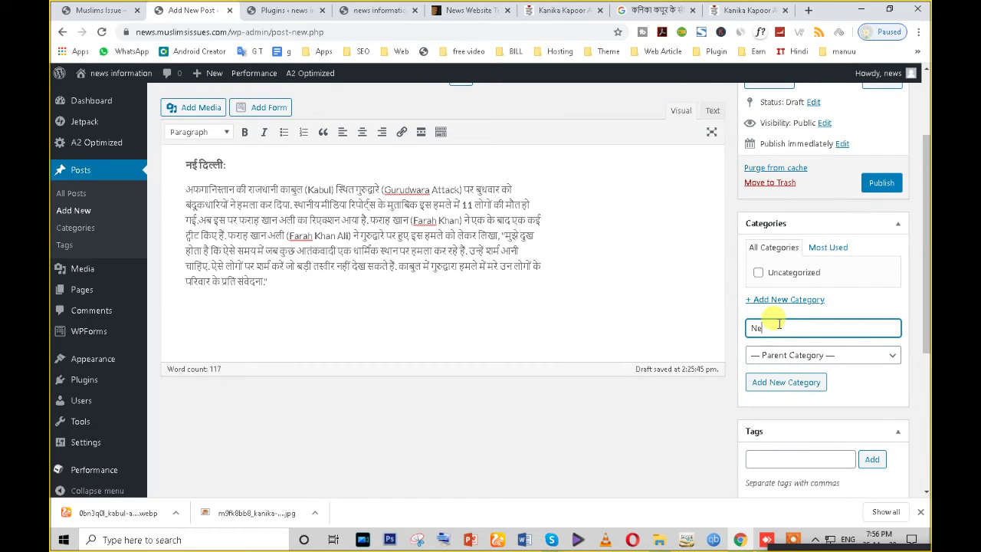
text(News)
key(Return)
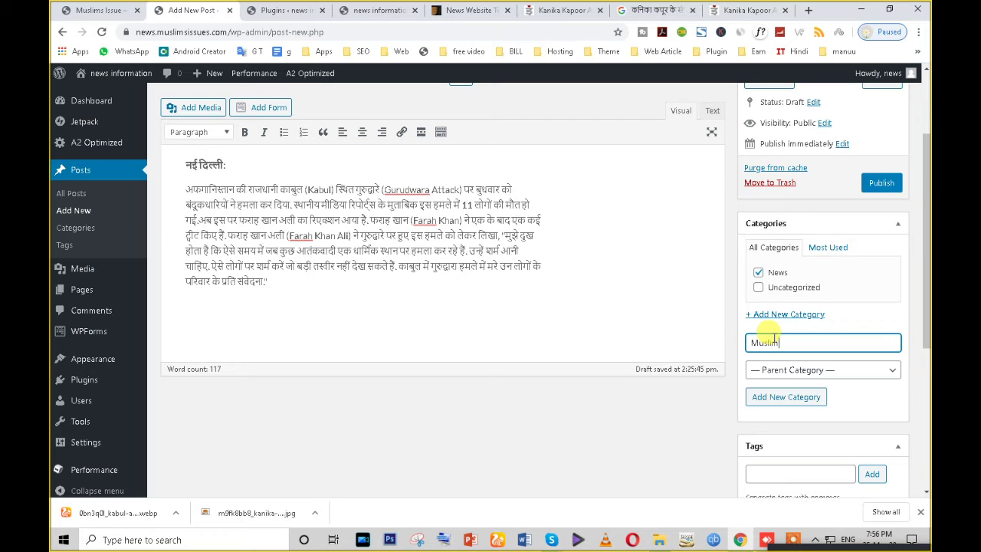
Step: Create a Muslims subcategory with parent News, then publish the post
click(827, 370)
click(792, 396)
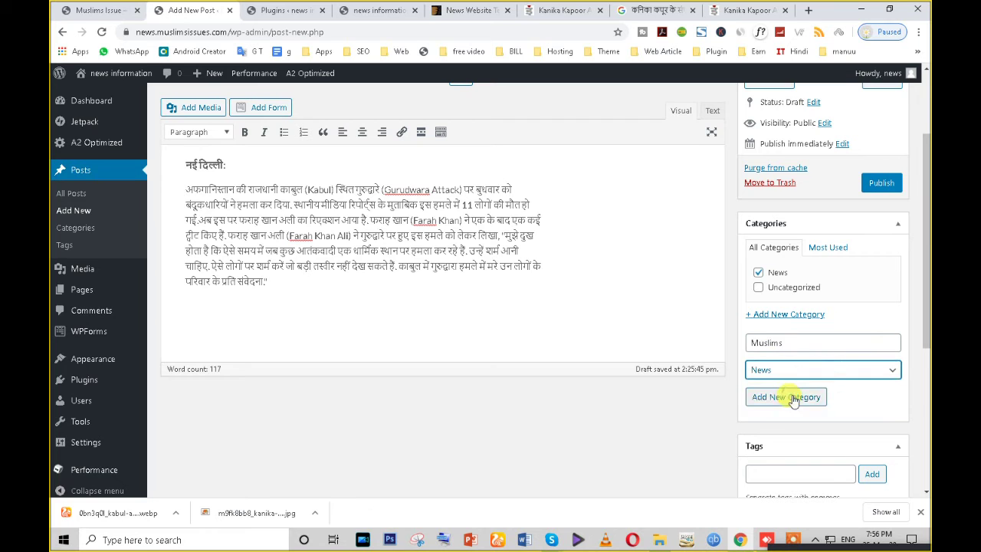
key(alt+Down)
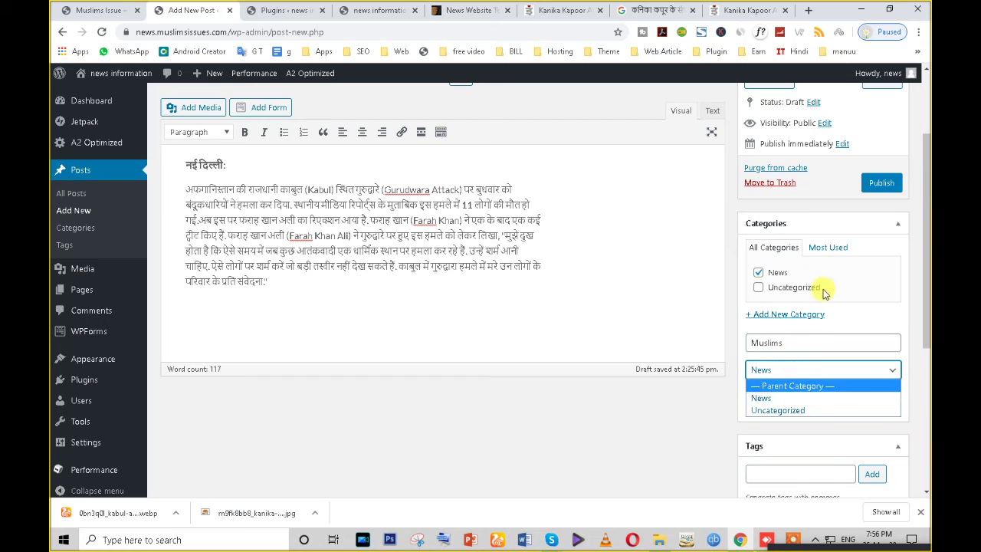
click(805, 385)
click(810, 371)
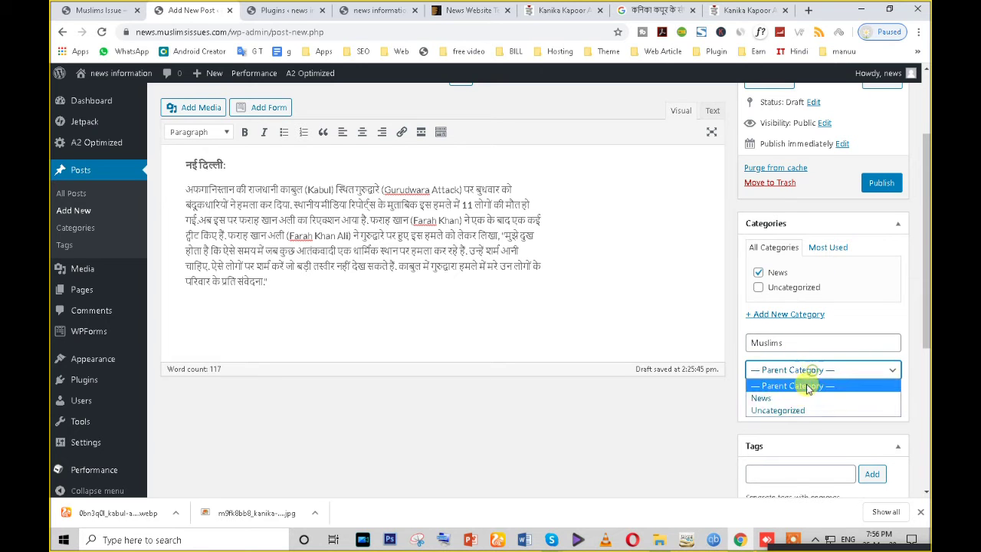
click(800, 393)
click(791, 398)
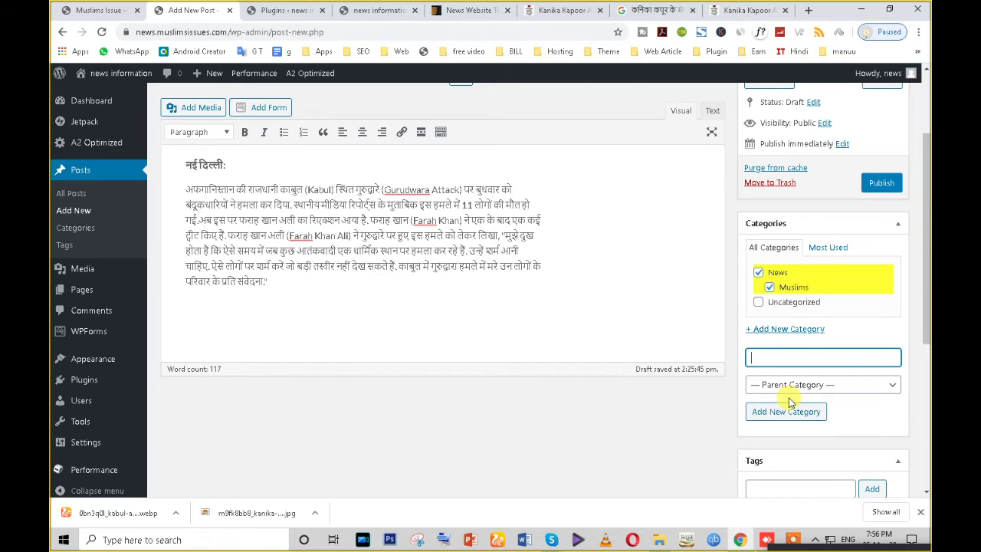
click(880, 182)
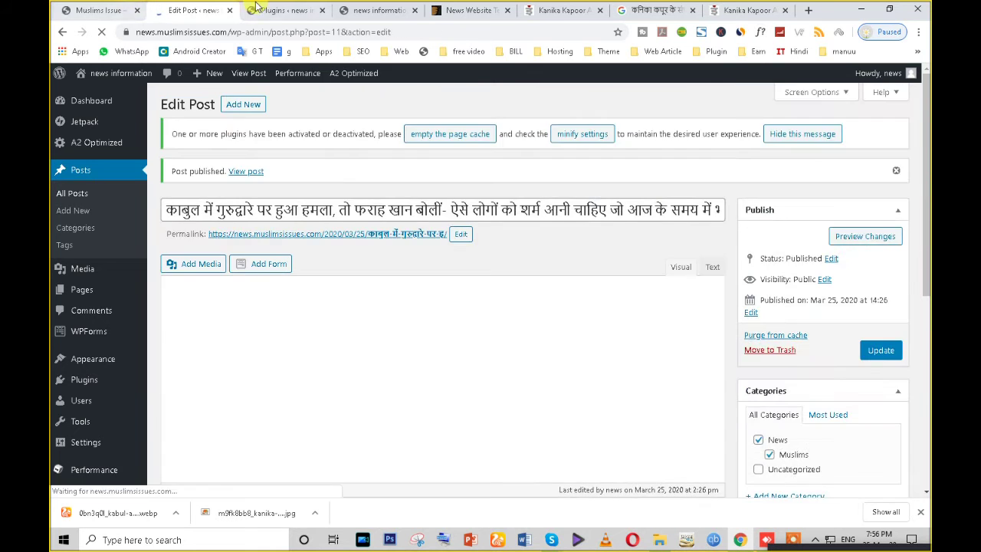
click(283, 10)
Step: Reload the live front page and check the gurdwara post under Muslims and News
click(377, 10)
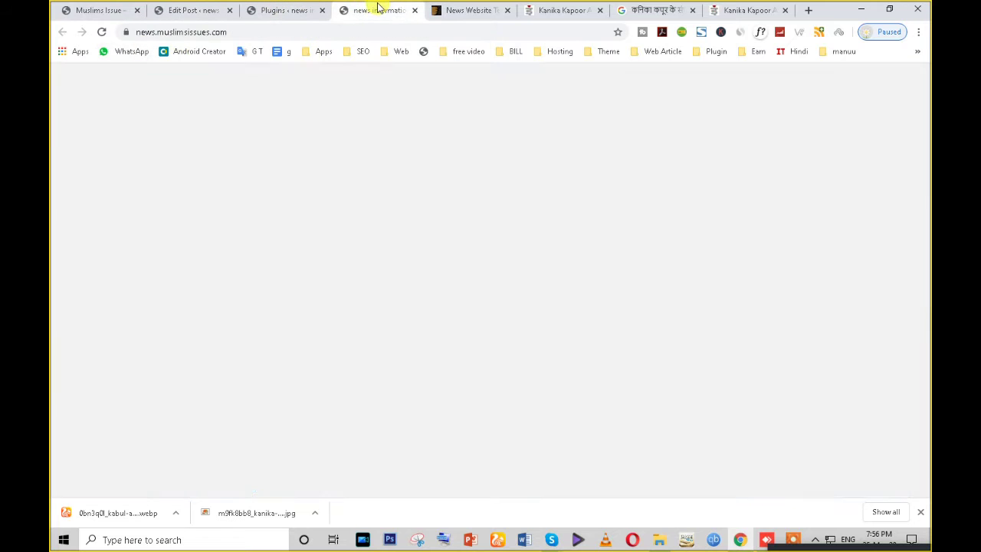
click(101, 31)
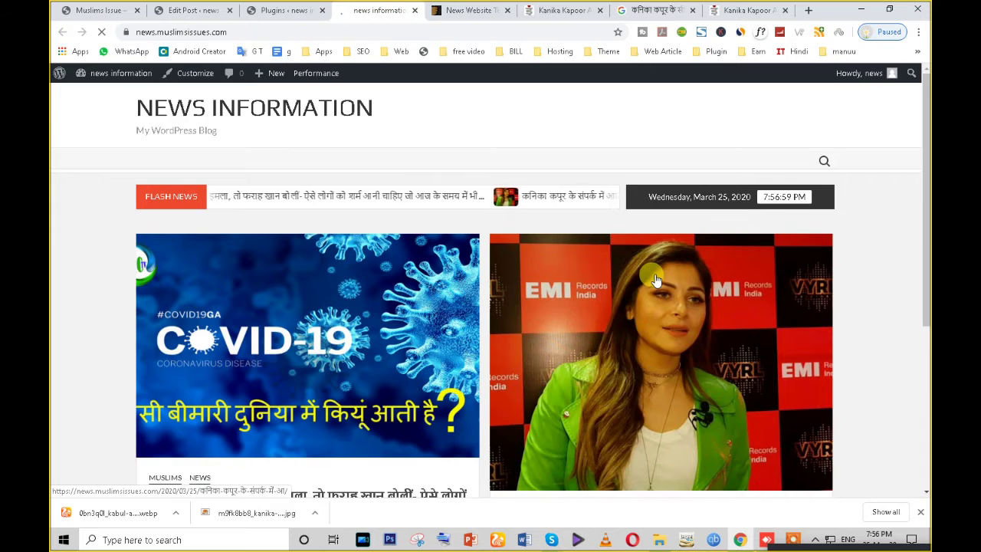
scroll(207, 379, down, 2)
scroll(162, 315, down, 2)
scroll(361, 351, up, 3)
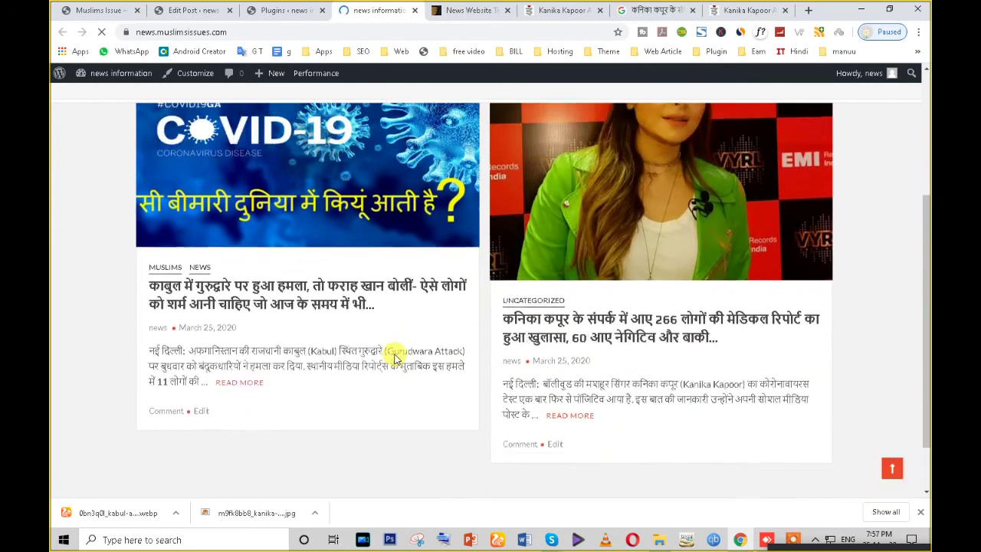
scroll(515, 316, down, 3)
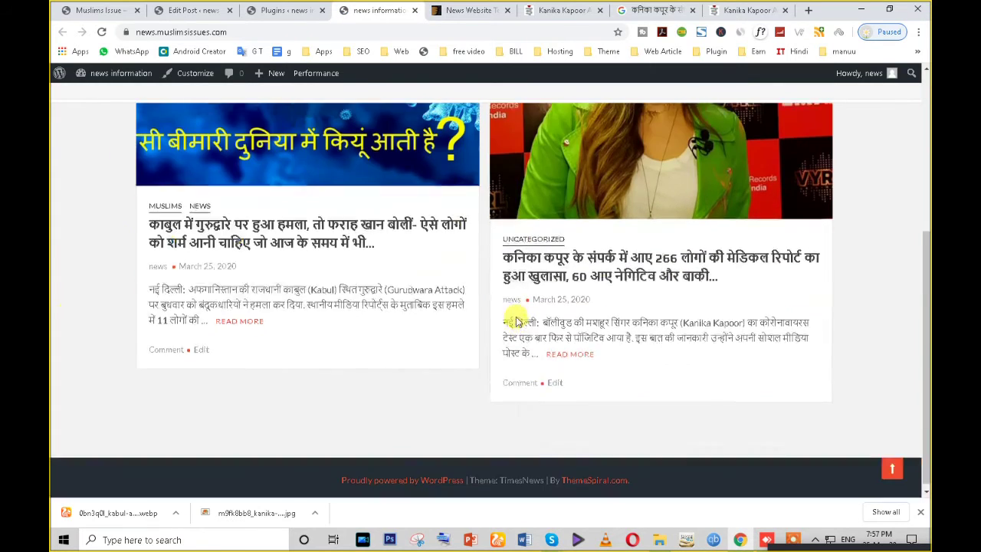
scroll(515, 316, up, 4)
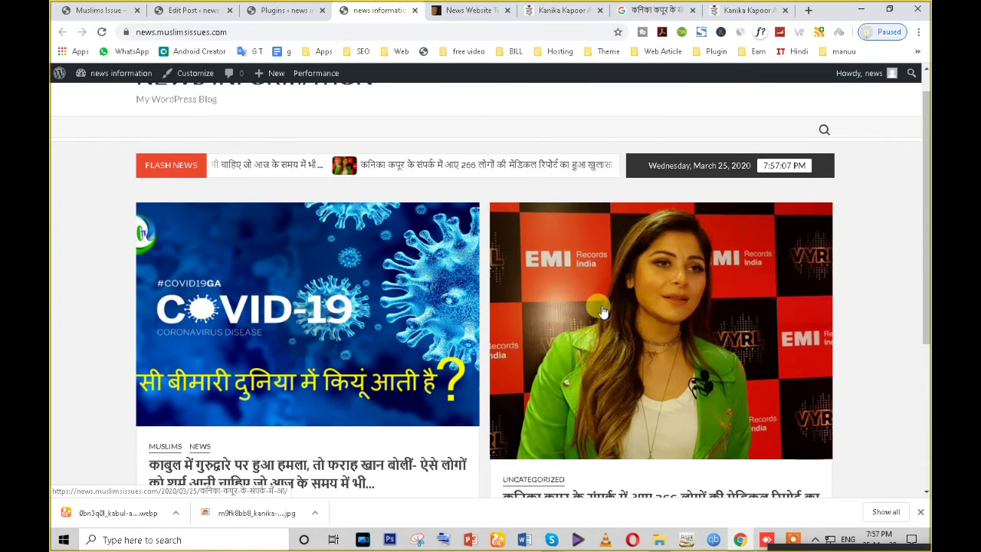
scroll(602, 310, down, 4)
scroll(320, 404, down, 1)
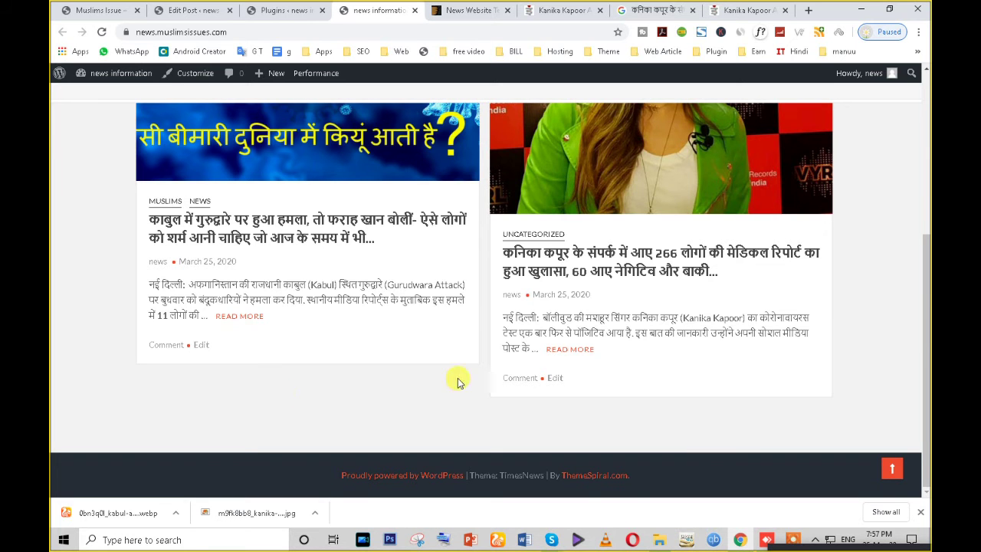
scroll(299, 396, up, 5)
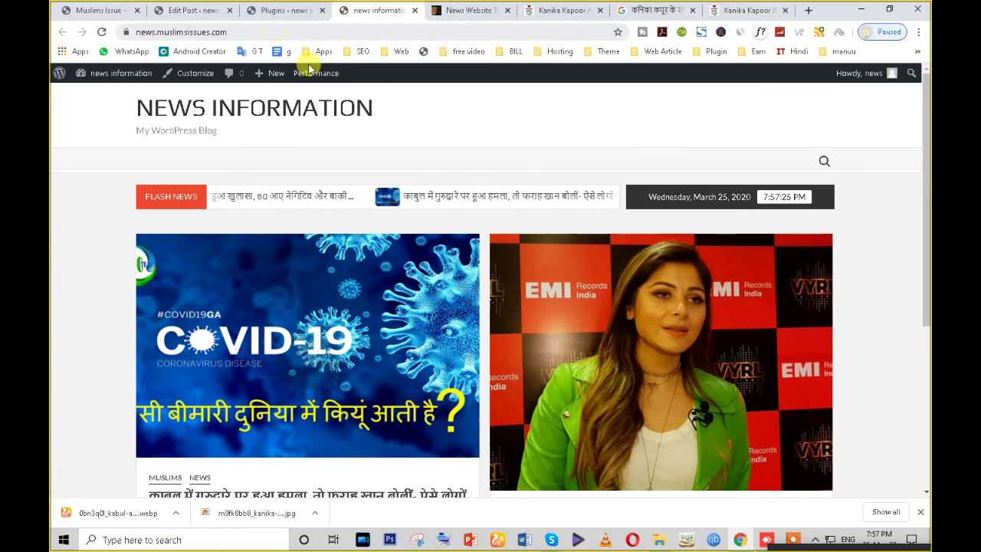
Step: Review the installed plugins and Themes pages, glance at the live site, then return to Plugins
click(275, 9)
scroll(281, 322, down, 3)
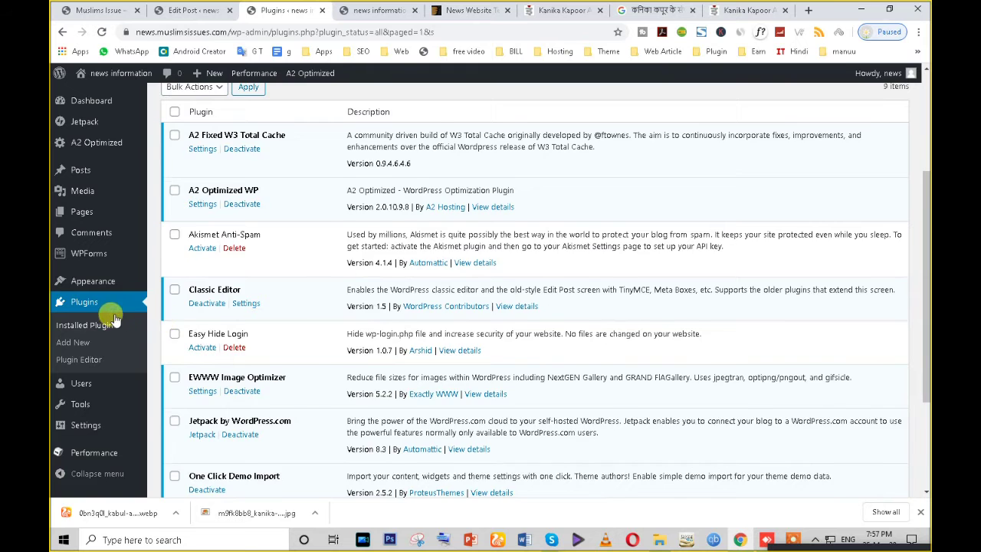
scroll(119, 322, up, 3)
mouse_move(92, 281)
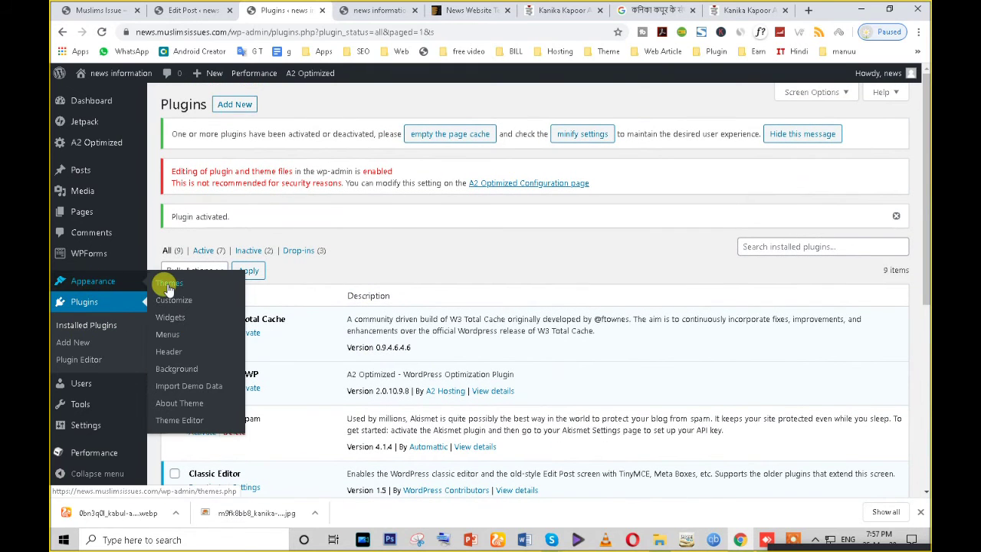
click(92, 232)
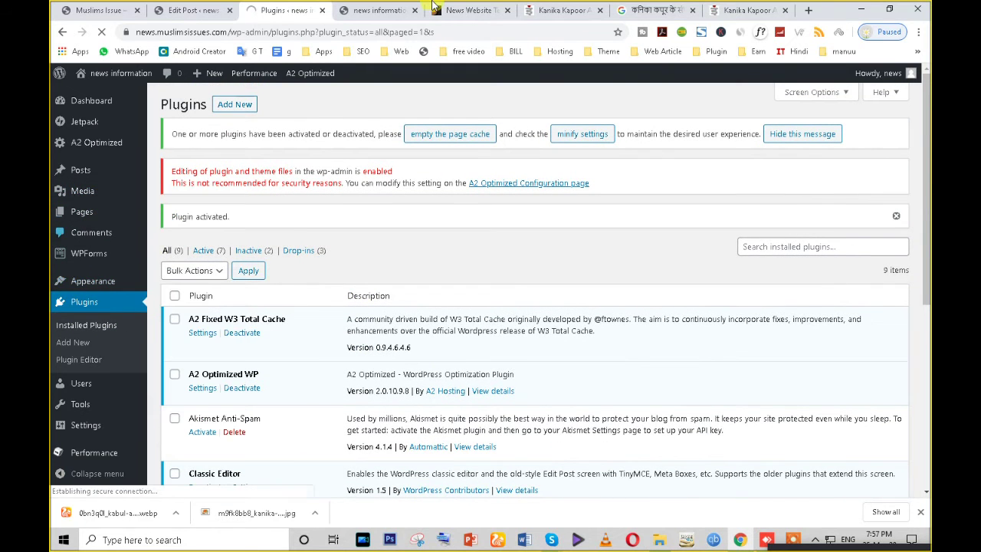
click(375, 10)
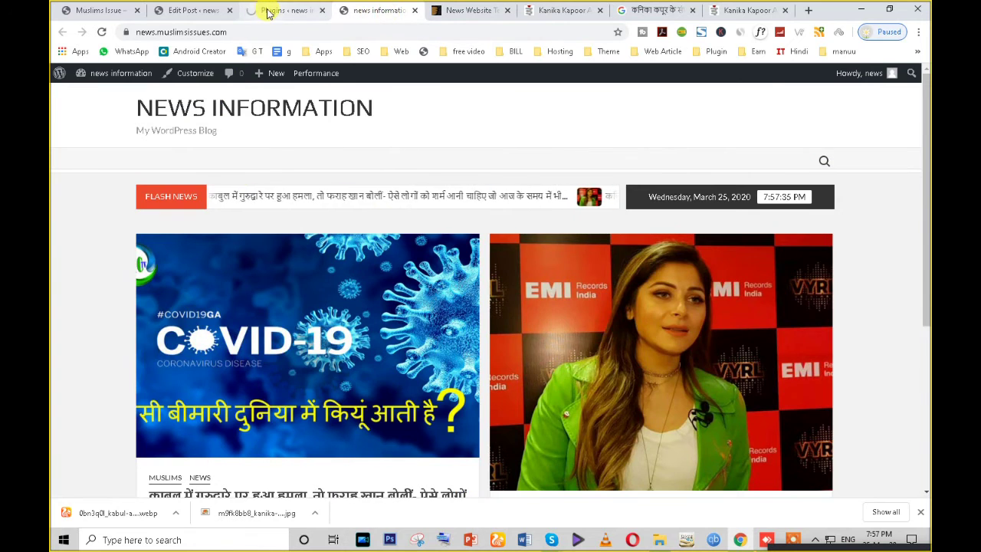
click(269, 11)
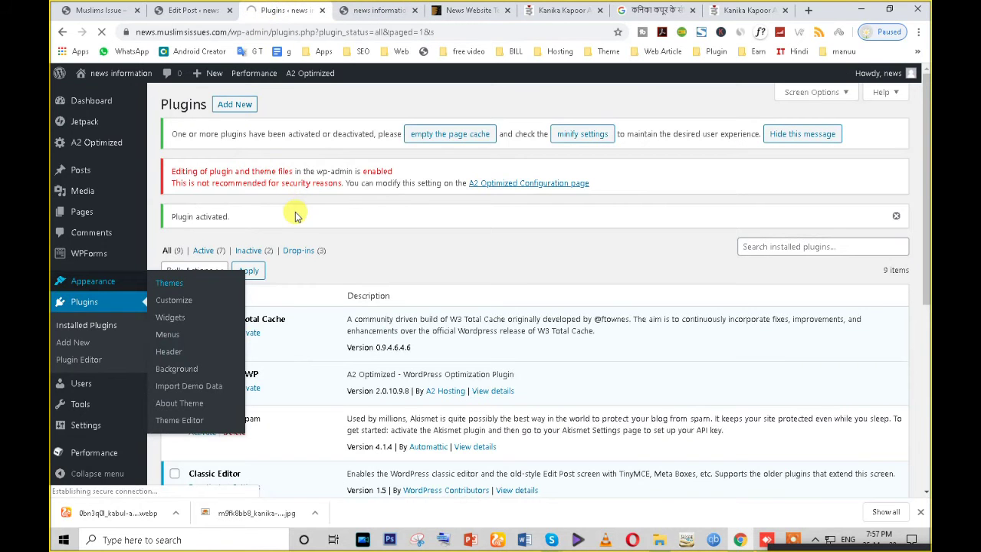
Step: Read through the NDTV Khabar article on Kanika Kapoor's 266 contacts
click(562, 10)
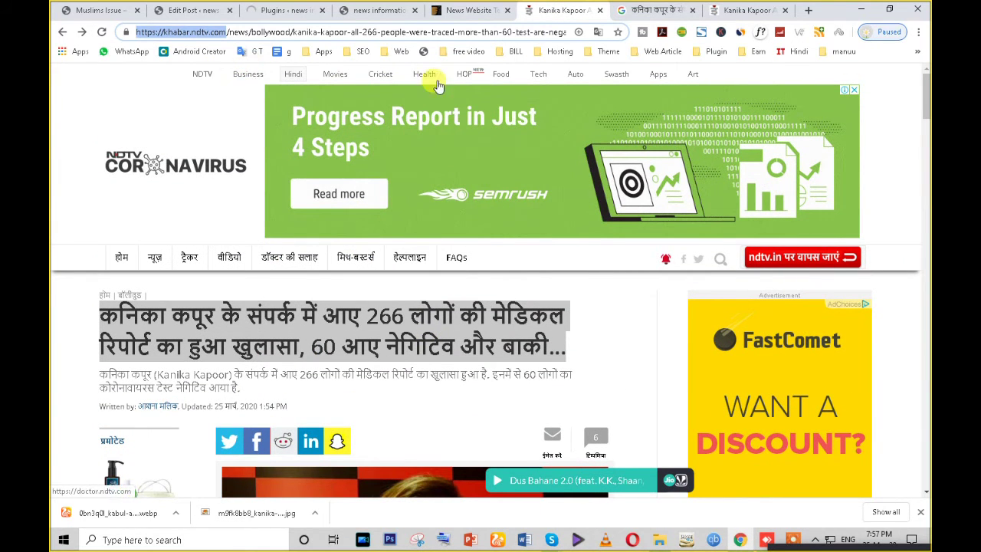
click(726, 76)
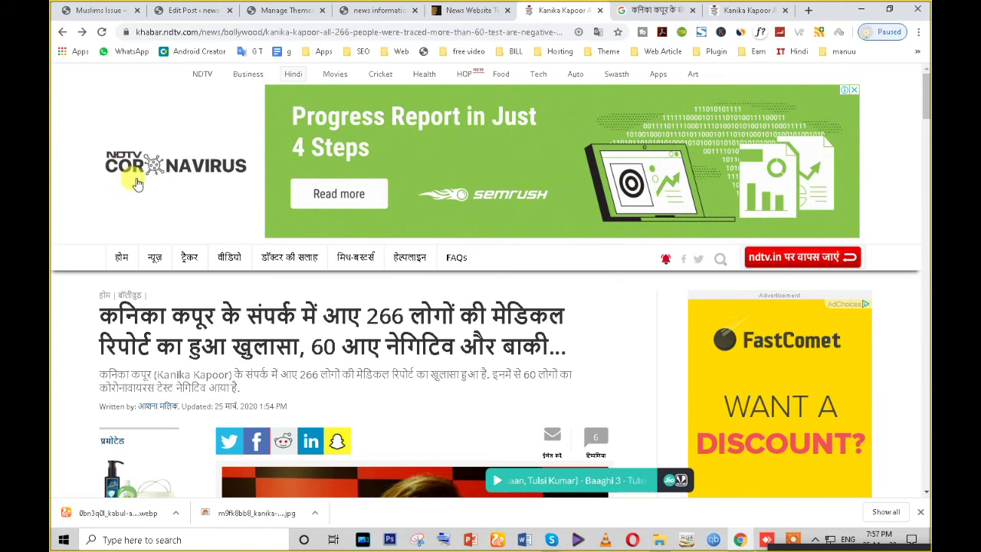
scroll(134, 172, down, 2)
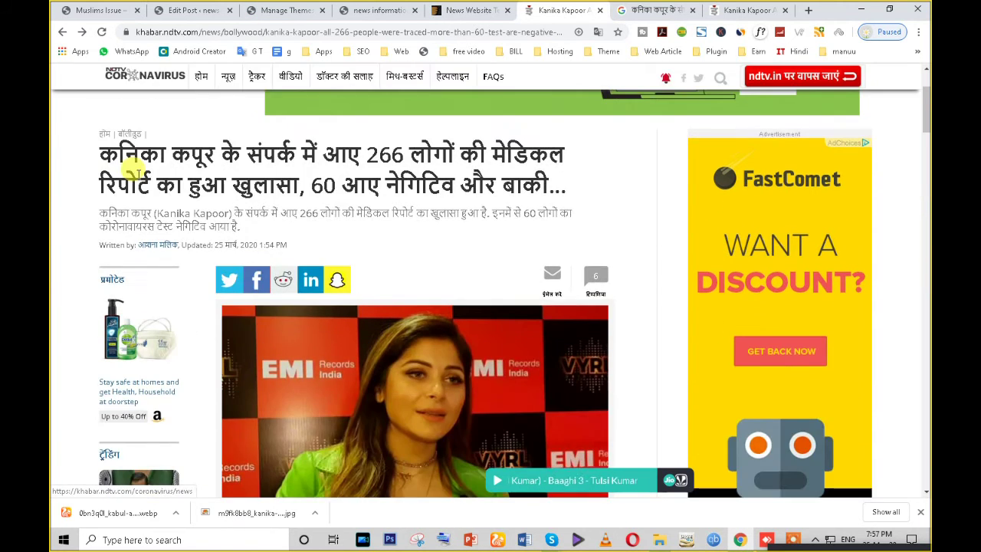
scroll(657, 203, down, 2)
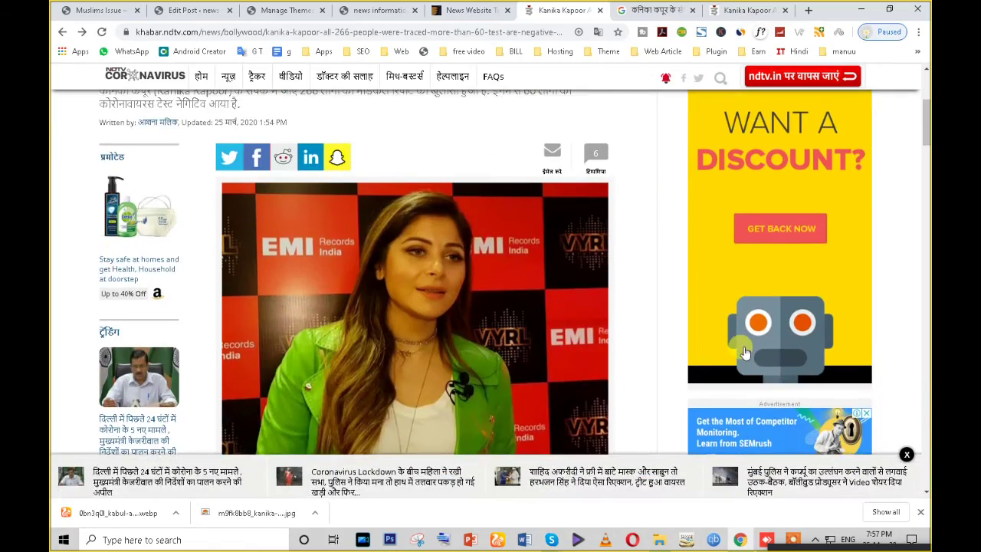
scroll(746, 355, down, 5)
scroll(745, 354, down, 5)
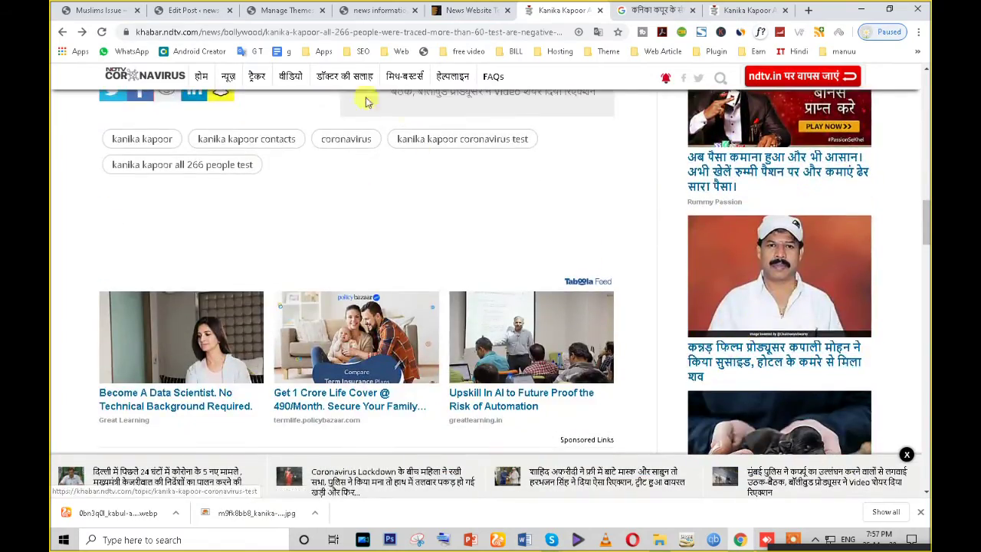
Step: Go from the TimesNews Themes page to the Posts list of both published Hindi posts
click(284, 10)
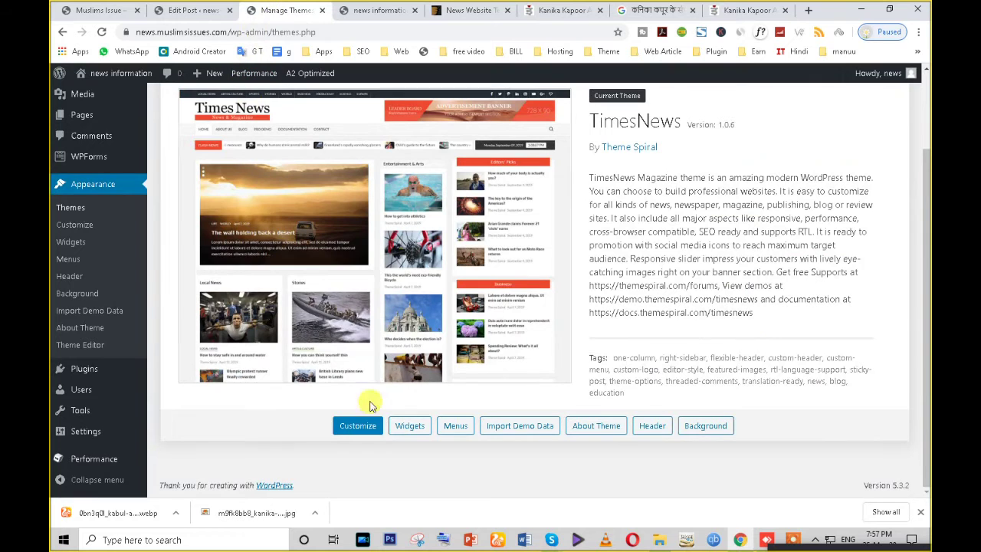
scroll(310, 330, up, 2)
scroll(308, 325, down, 1)
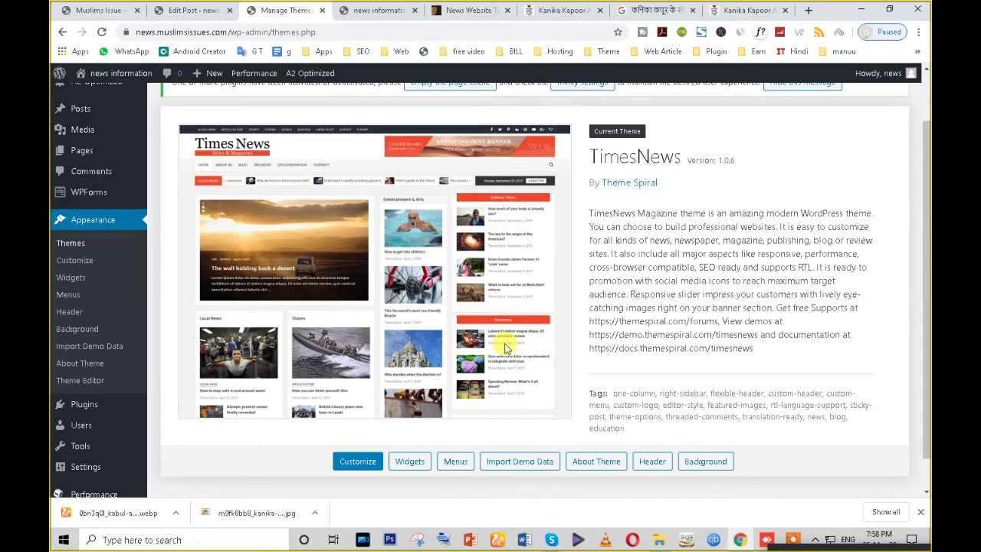
scroll(505, 349, up, 2)
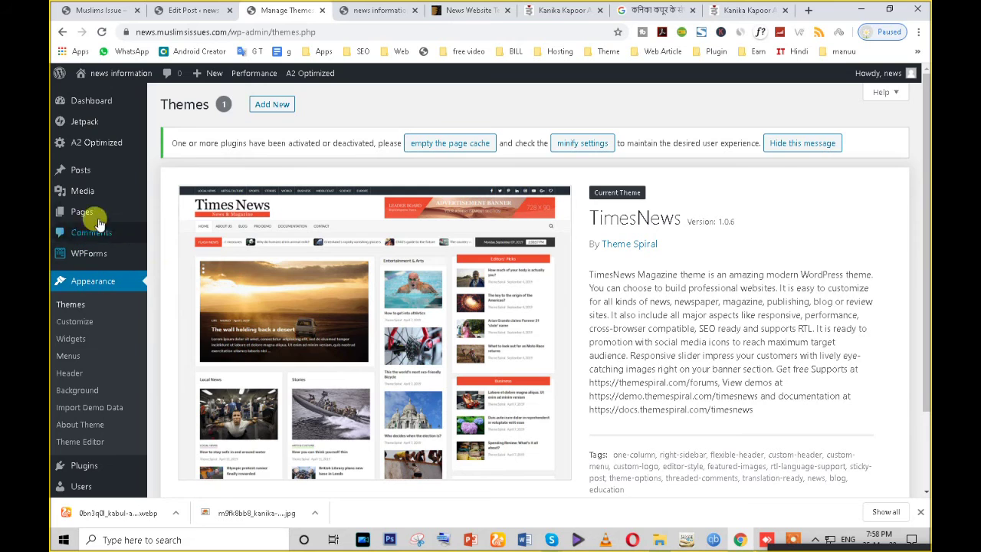
click(80, 169)
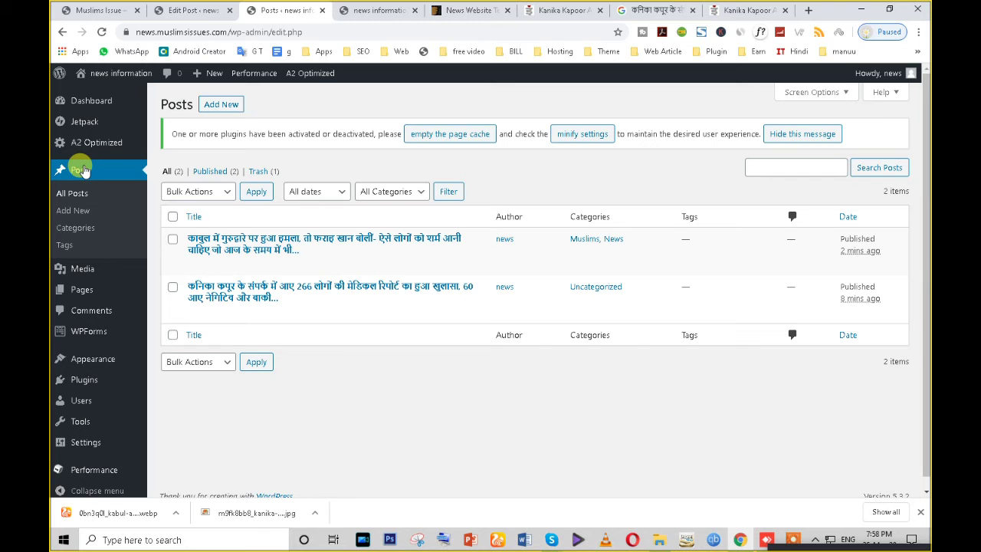
Step: Check the live site, then open the Kabul gurdwara post in the Edit Post screen
click(349, 7)
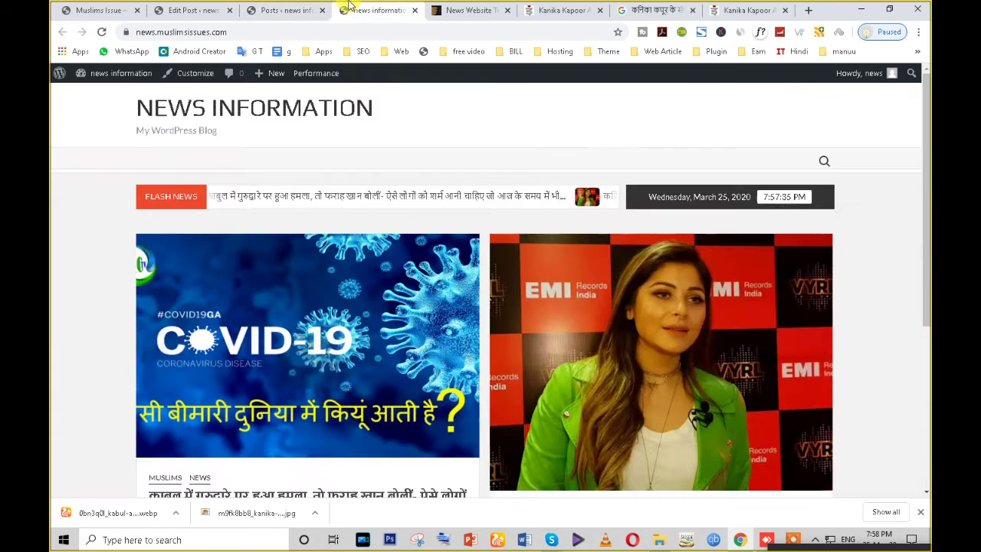
scroll(404, 283, down, 4)
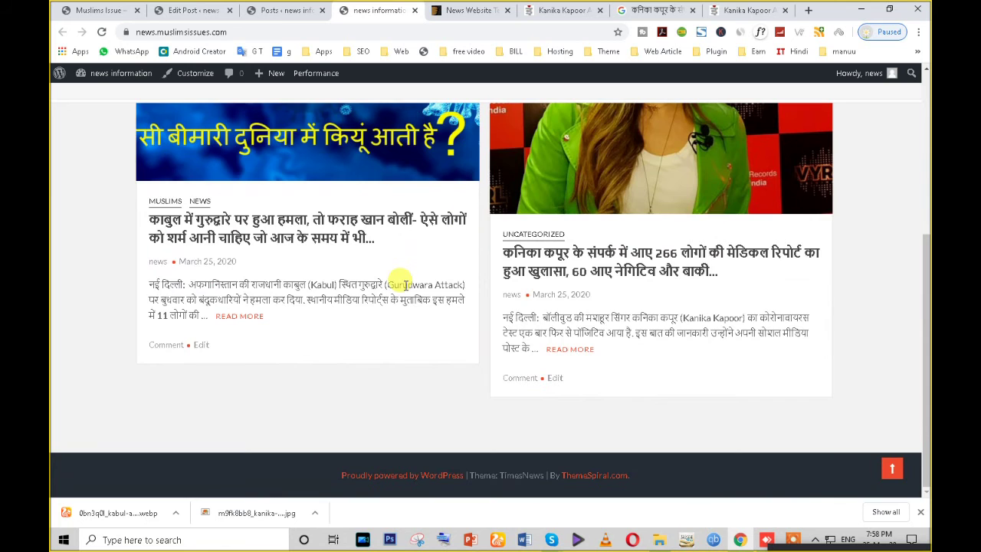
scroll(404, 283, up, 5)
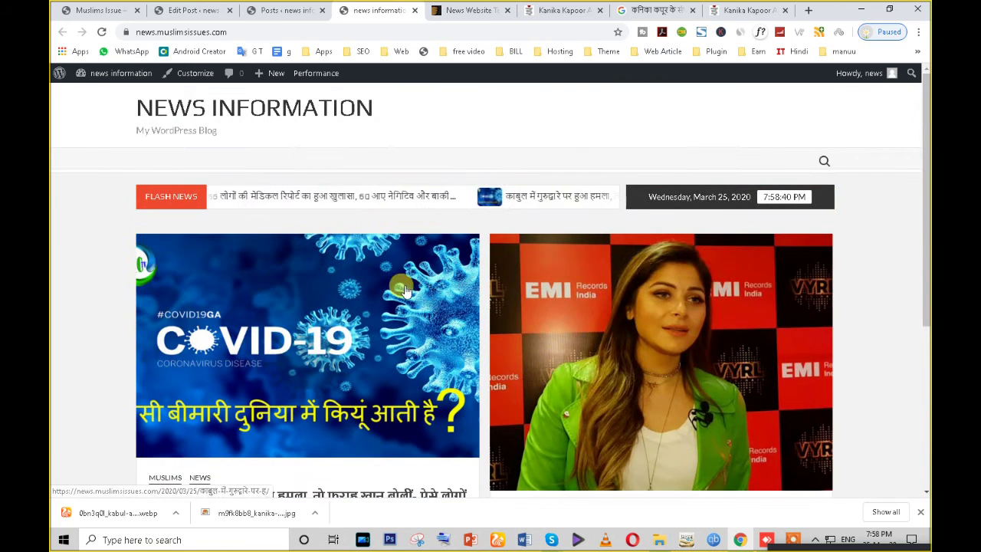
click(282, 10)
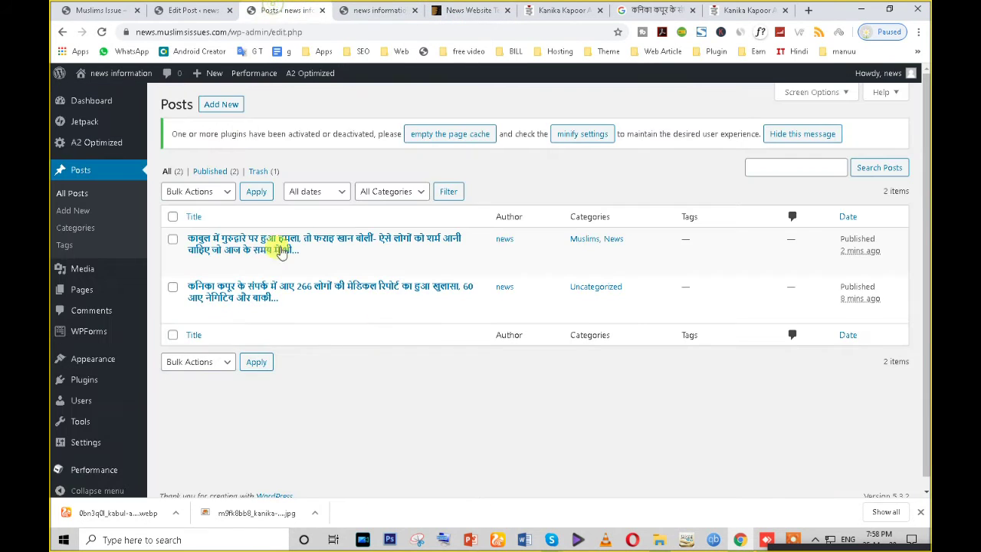
mouse_move(245, 247)
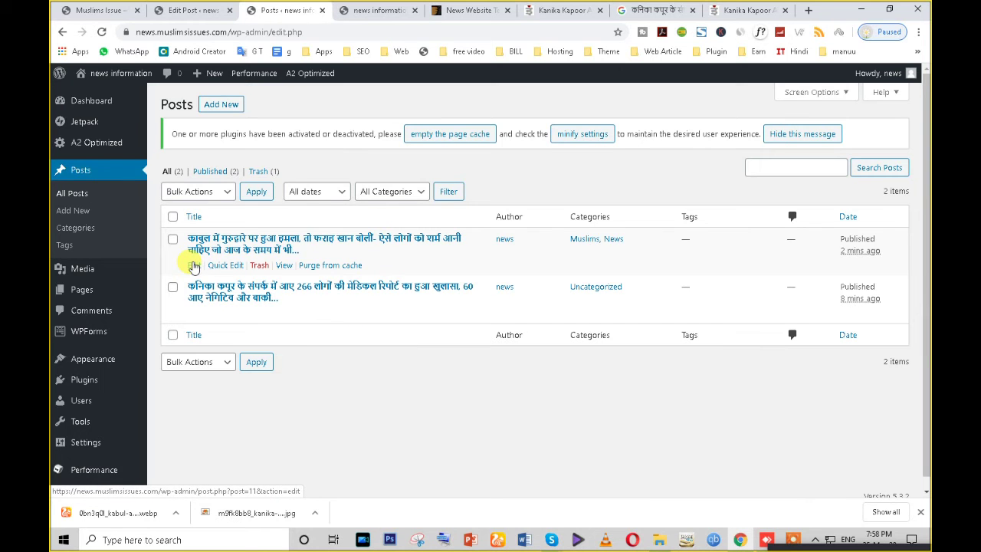
click(193, 265)
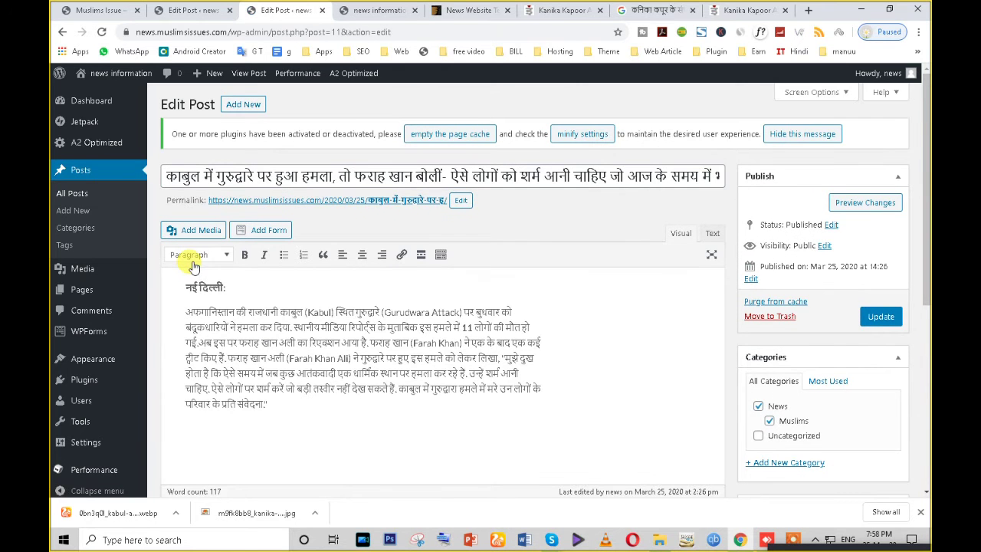
Step: Select the gurdwara post's body paragraph, then select the NDTV article's web address
triple_click(239, 308)
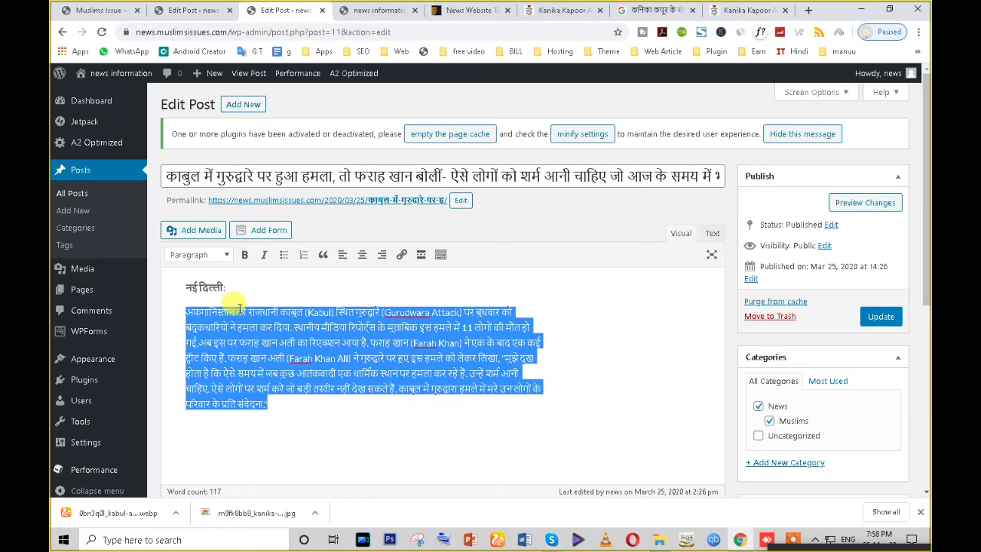
click(562, 10)
click(497, 33)
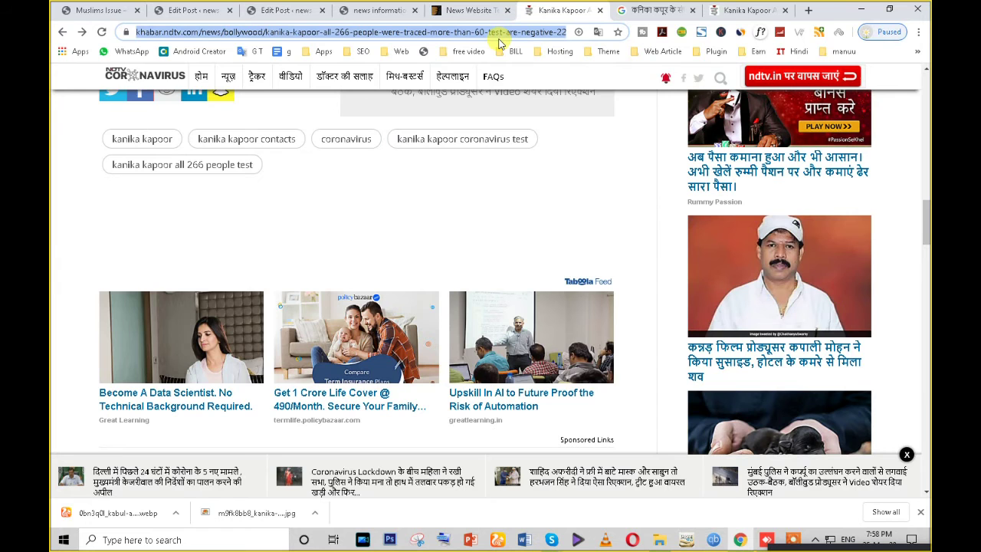
Step: Search Google for 'coronaviru' from the address bar, discarding the autocomplete suggestion
text(go)
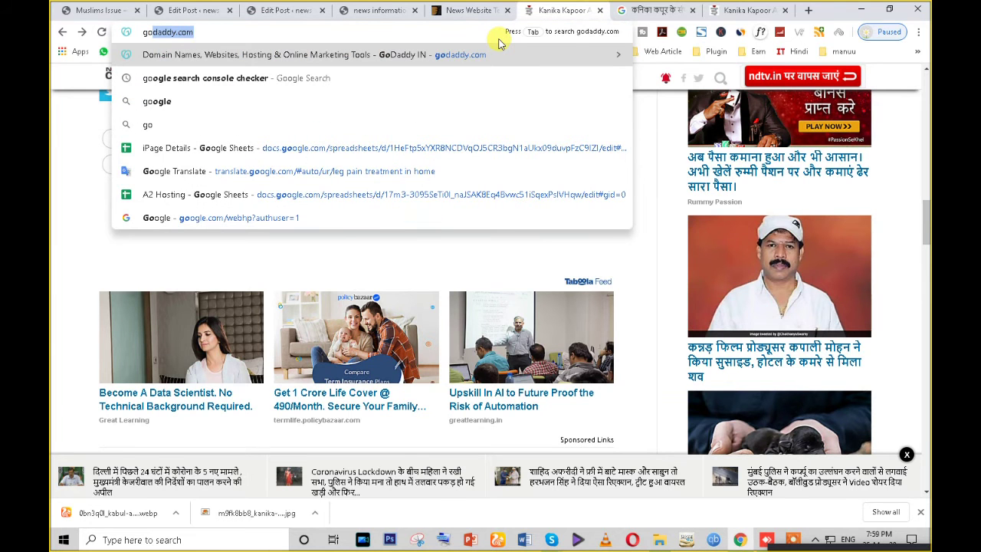
key(BackSpace)
key(BackSpace)
key(BackSpace)
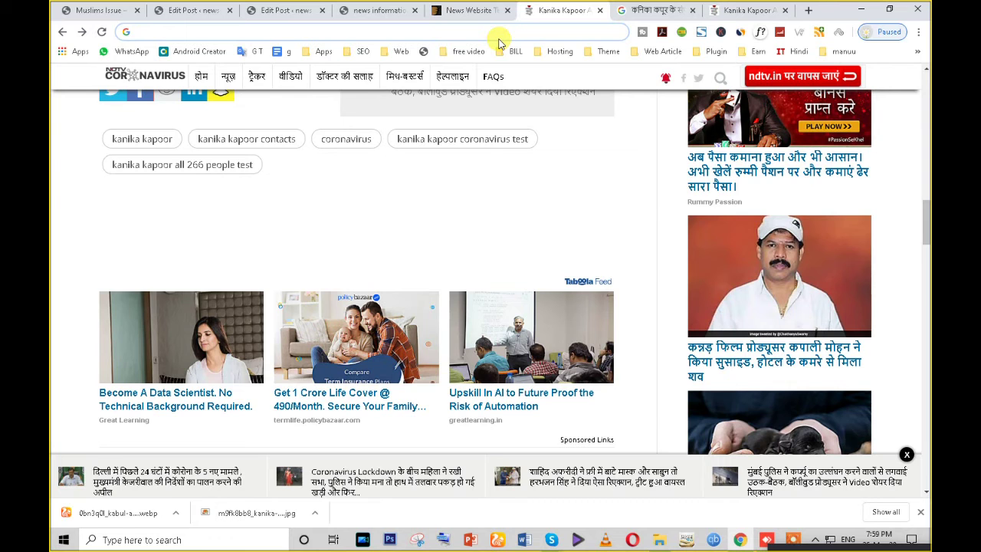
text(co)
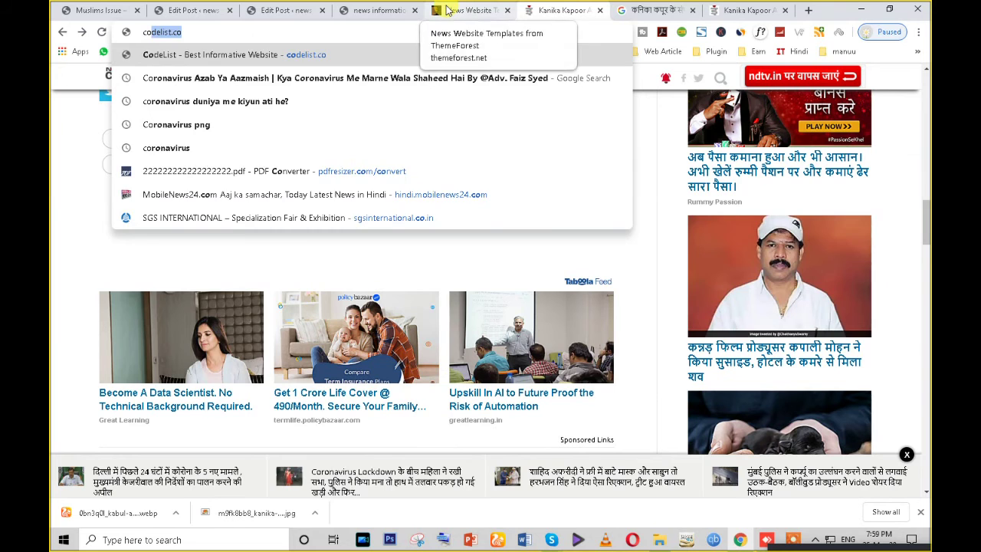
text(ro)
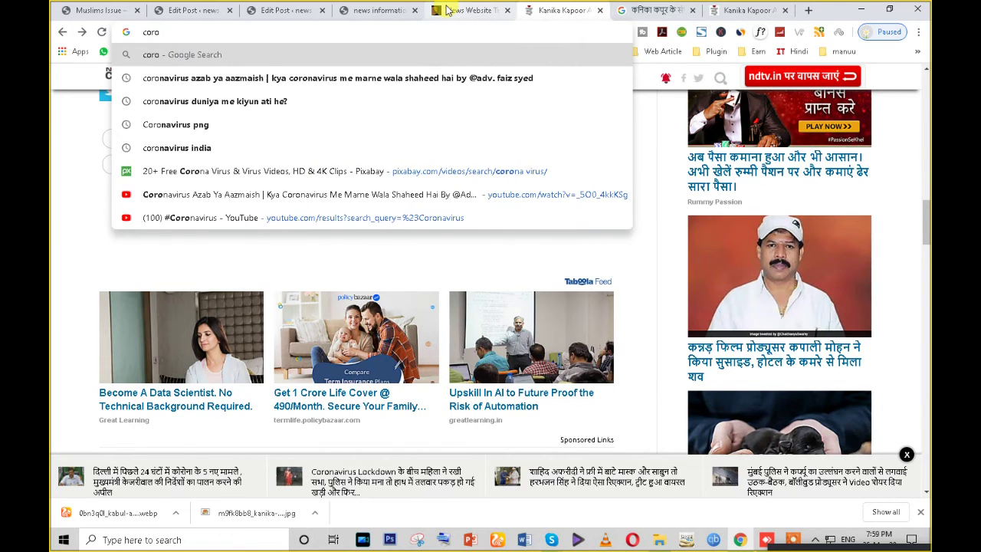
text(navi)
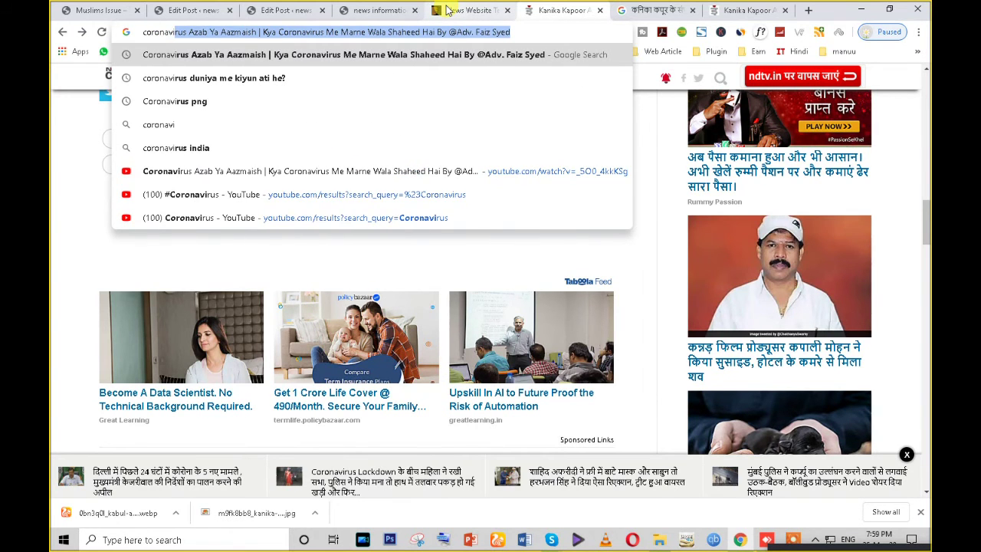
text(ru)
key(Delete)
key(Return)
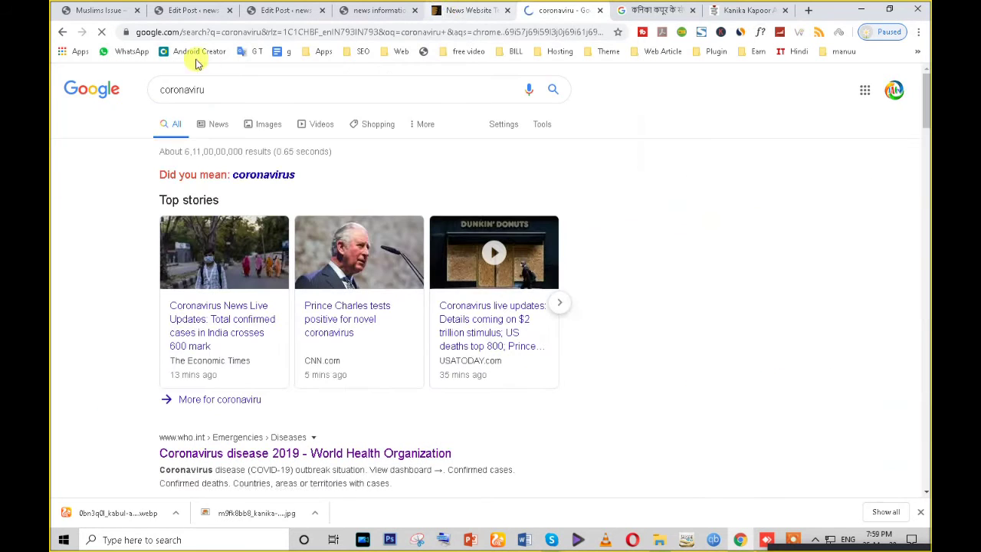
Step: Switch to the corrected 'coronavirus' results and select the result count and search time
click(266, 176)
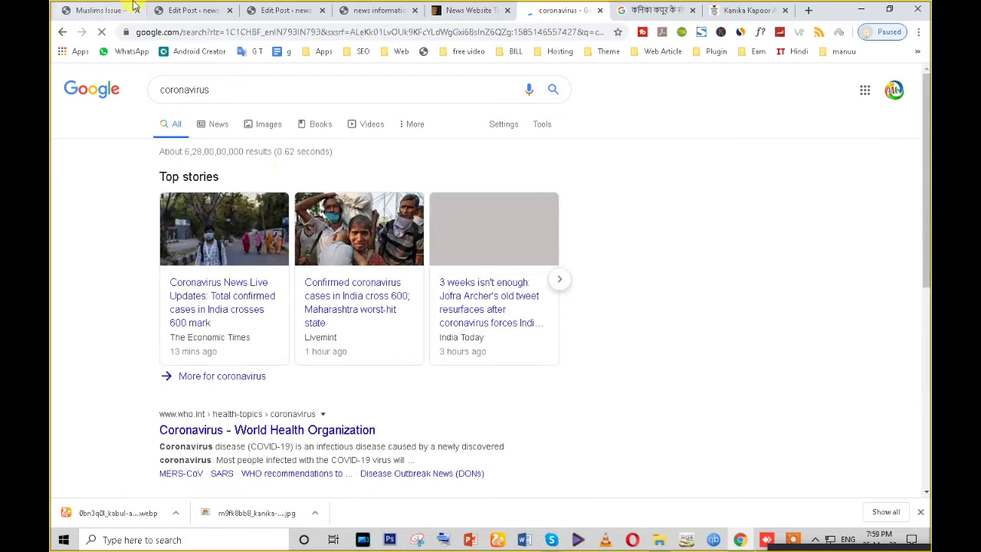
double_click(188, 79)
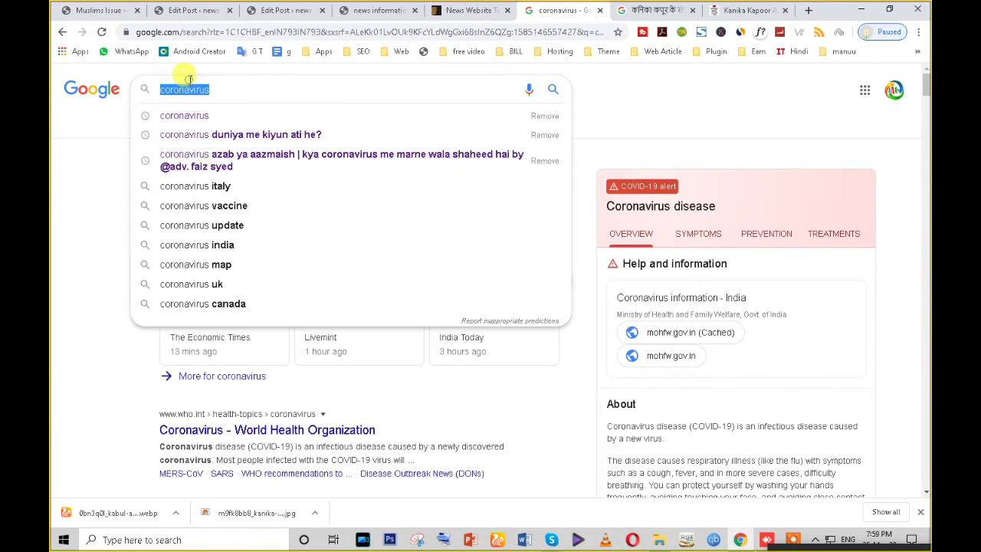
click(103, 145)
double_click(189, 151)
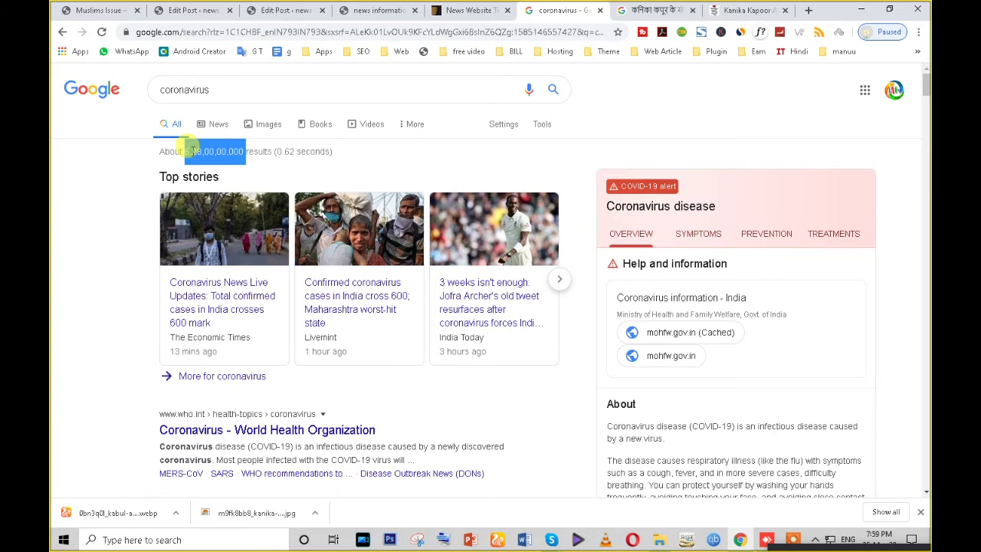
triple_click(192, 151)
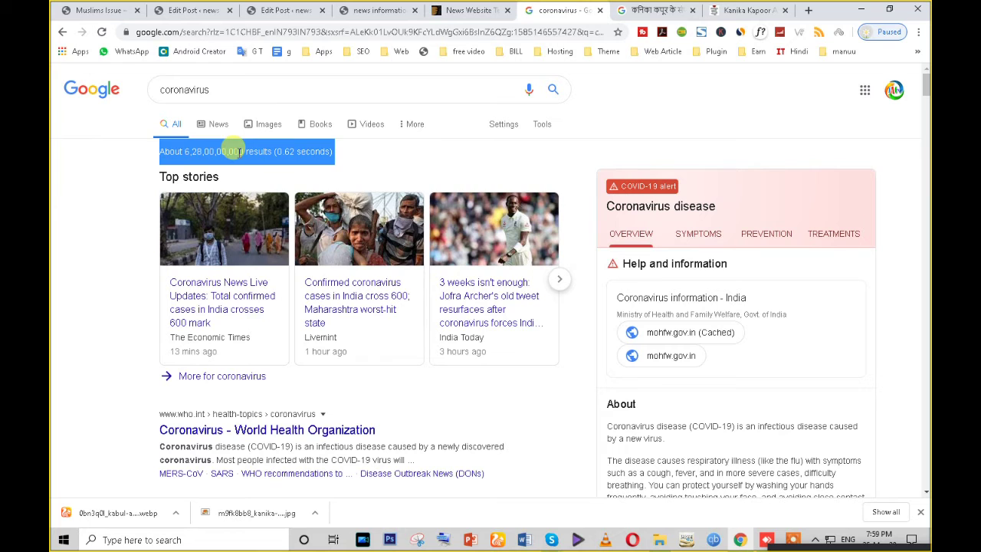
click(279, 151)
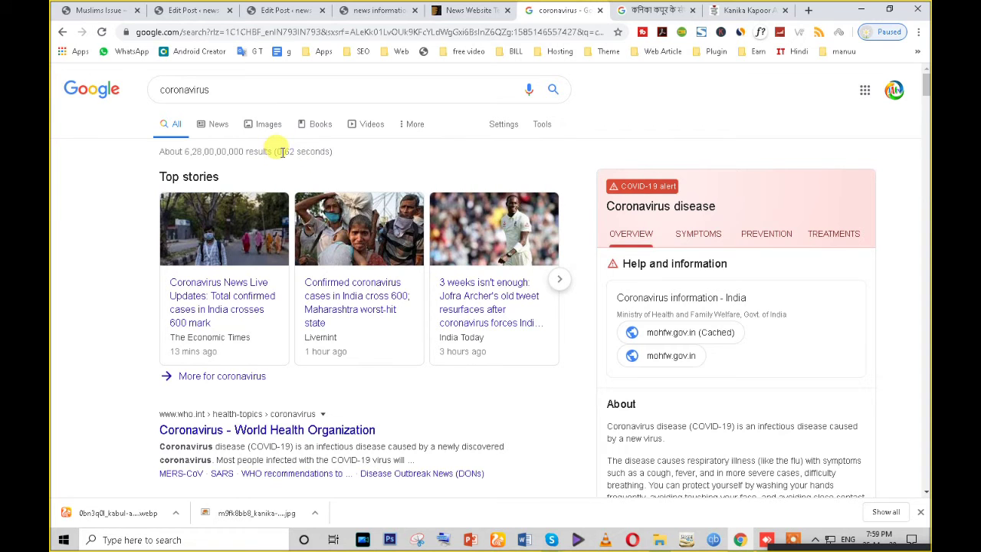
drag(285, 153, 326, 153)
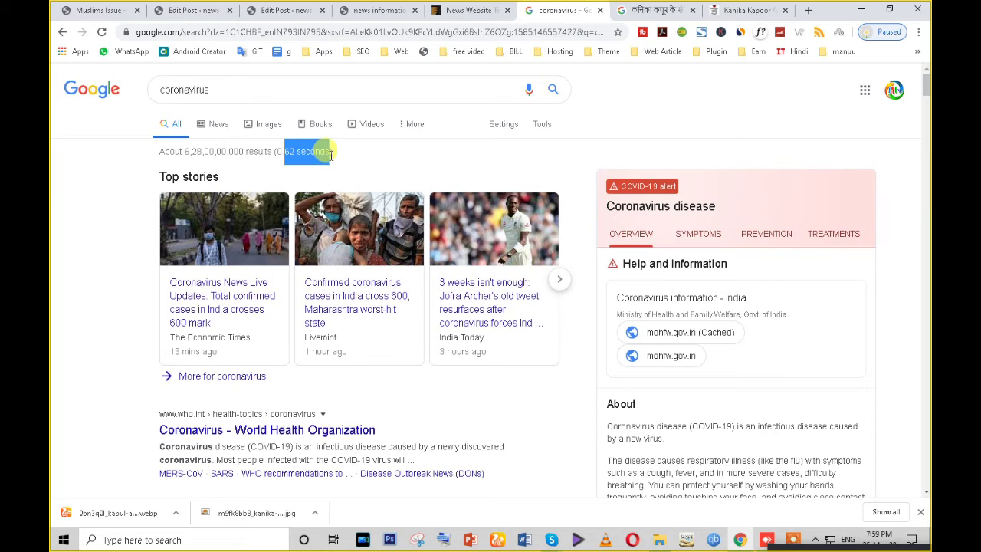
Step: Highlight the World Health Organization result title in the coronavirus results
scroll(330, 153, down, 2)
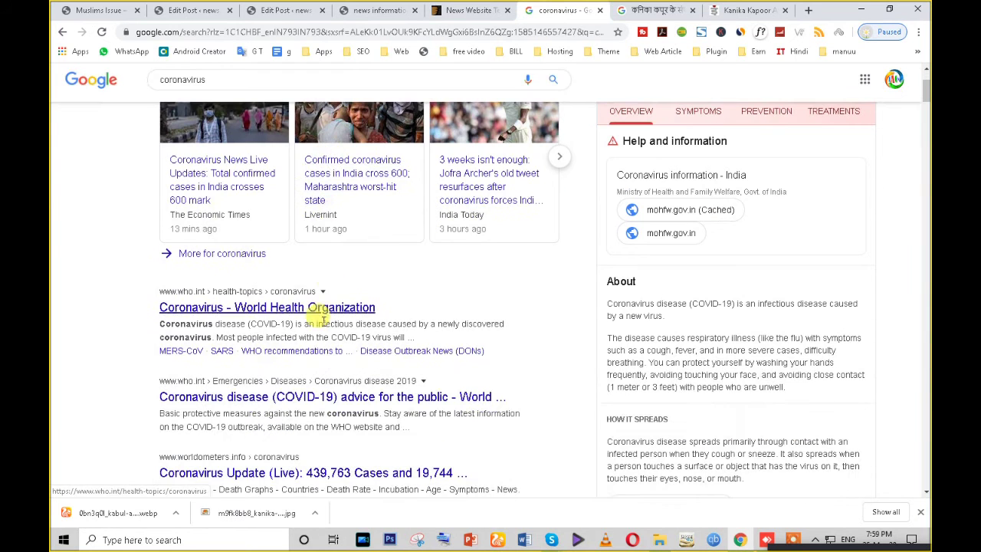
scroll(230, 345, up, 2)
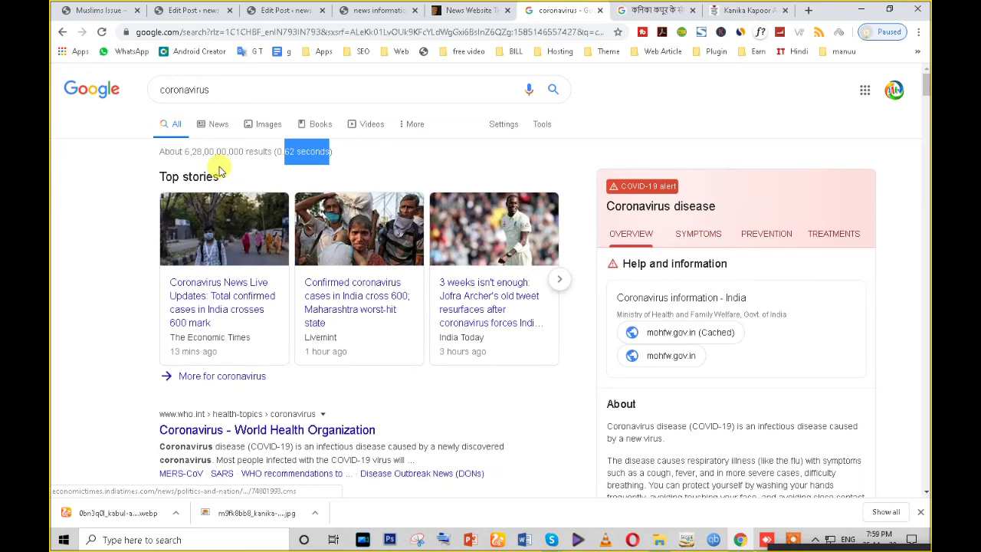
scroll(171, 387, down, 3)
drag(141, 230, 272, 230)
drag(272, 229, 318, 225)
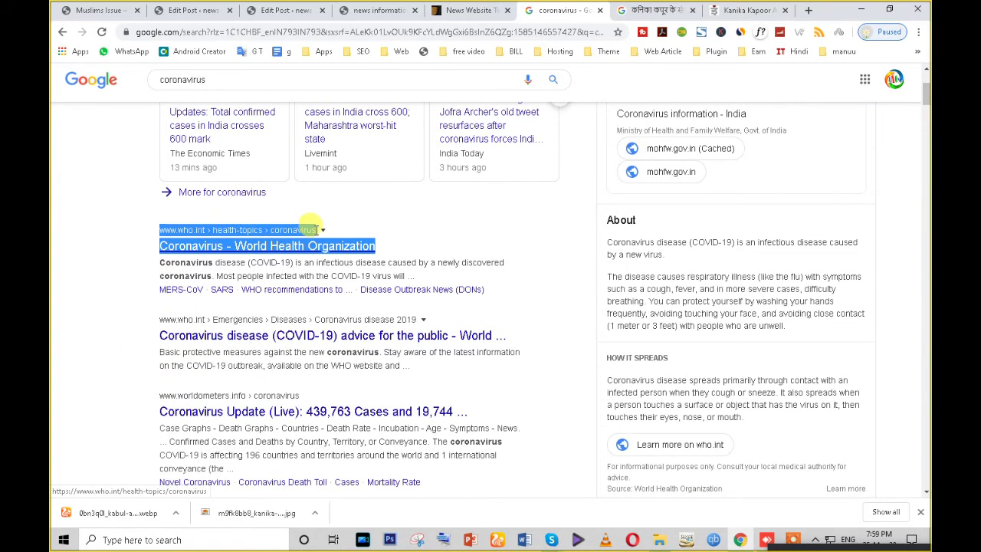
scroll(245, 276, up, 2)
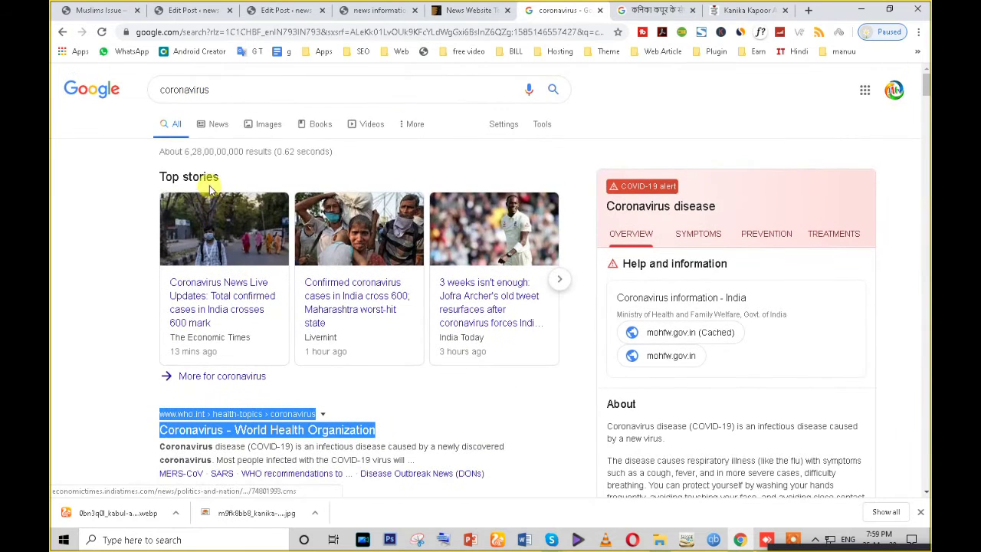
click(106, 345)
Step: Highlight the WHO result's address and title, then the second WHO result's title line
scroll(127, 414, down, 1)
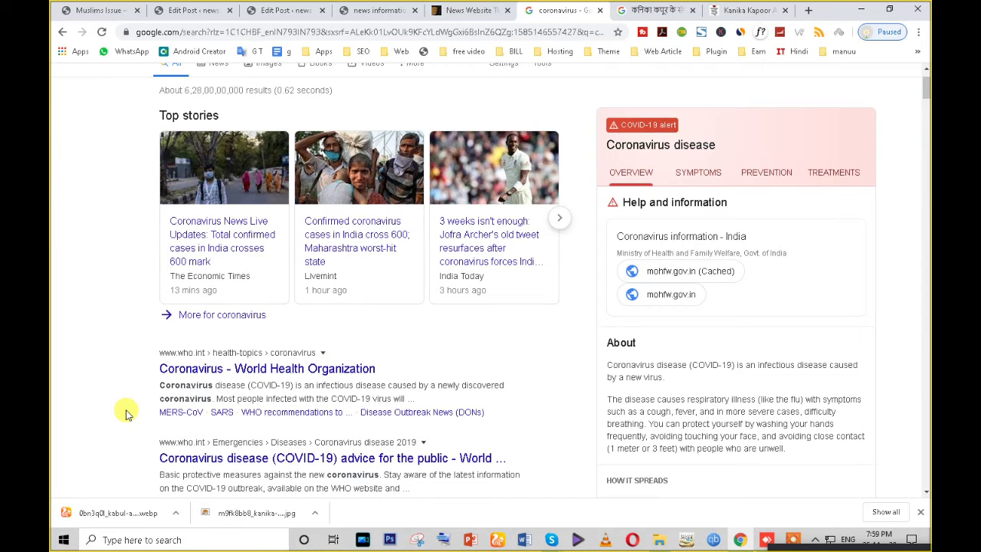
scroll(127, 414, down, 3)
drag(168, 228, 324, 221)
click(349, 230)
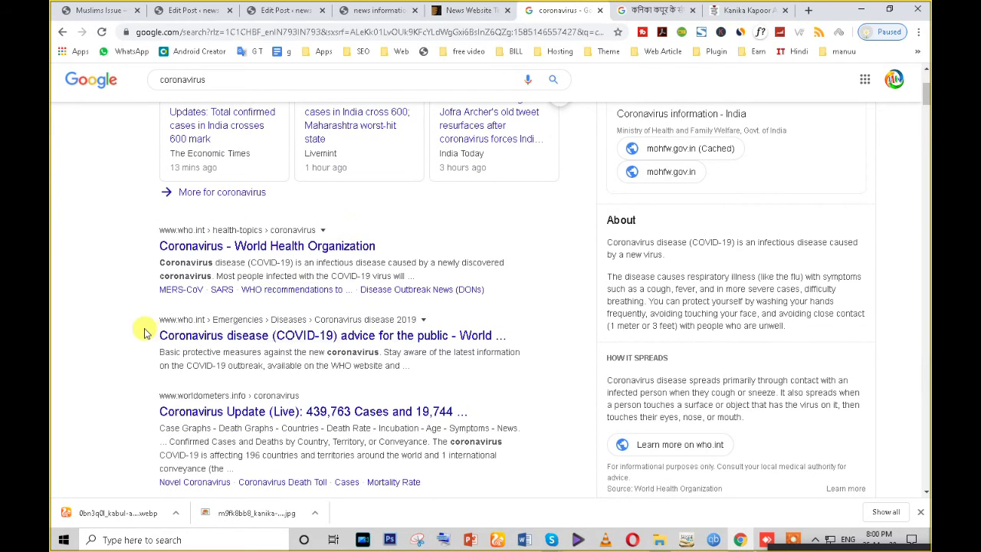
drag(148, 325, 262, 313)
click(438, 317)
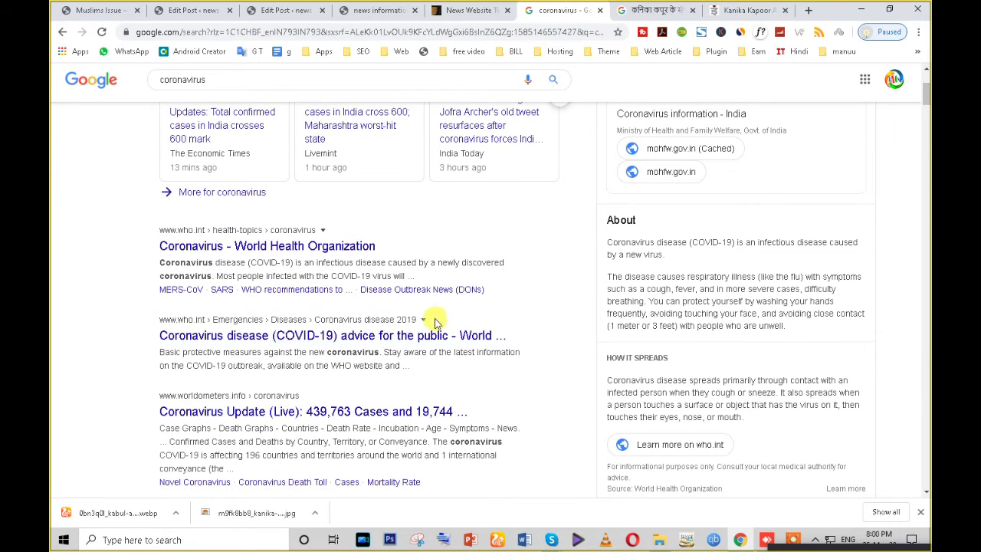
triple_click(422, 328)
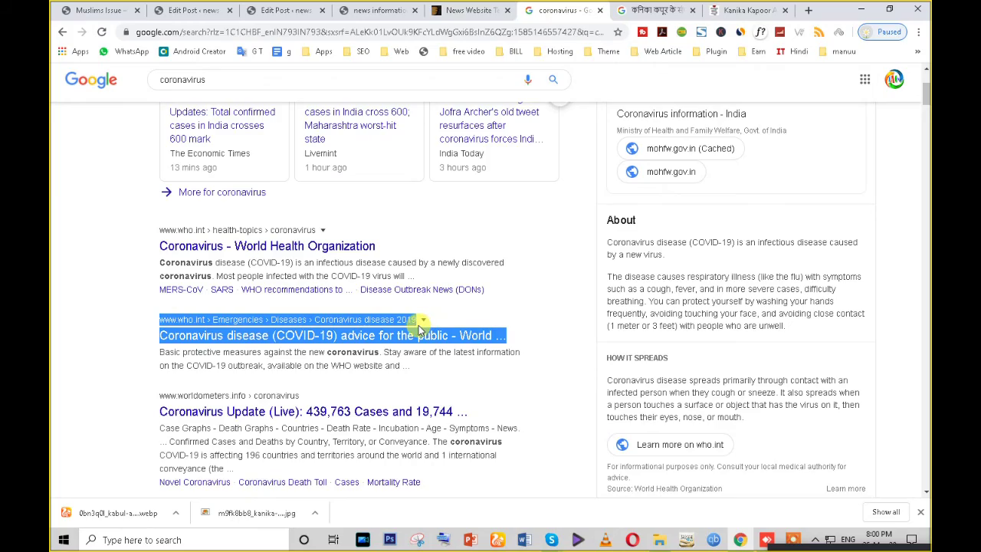
Step: Scroll down through the coronavirus results and back up to the top
scroll(420, 330, down, 10)
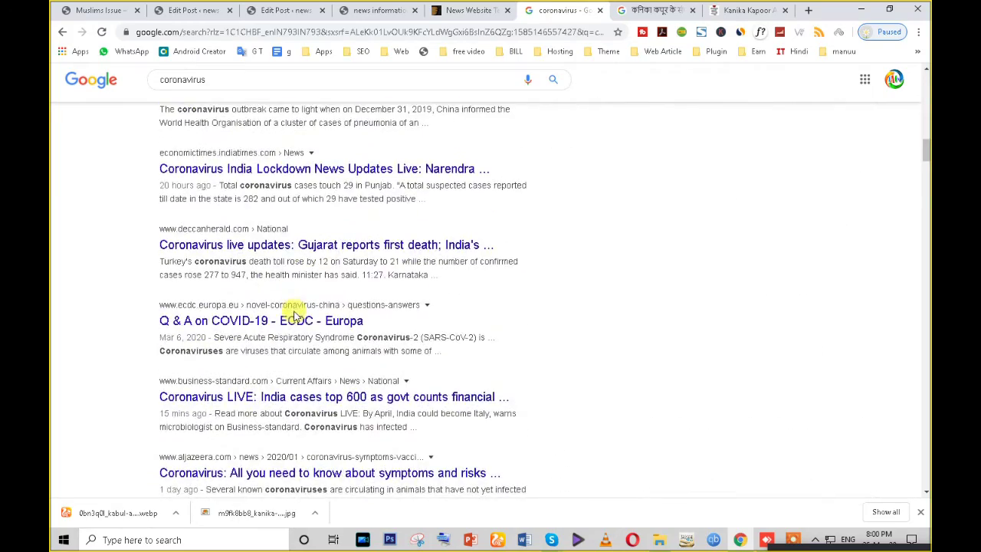
scroll(291, 326, down, 6)
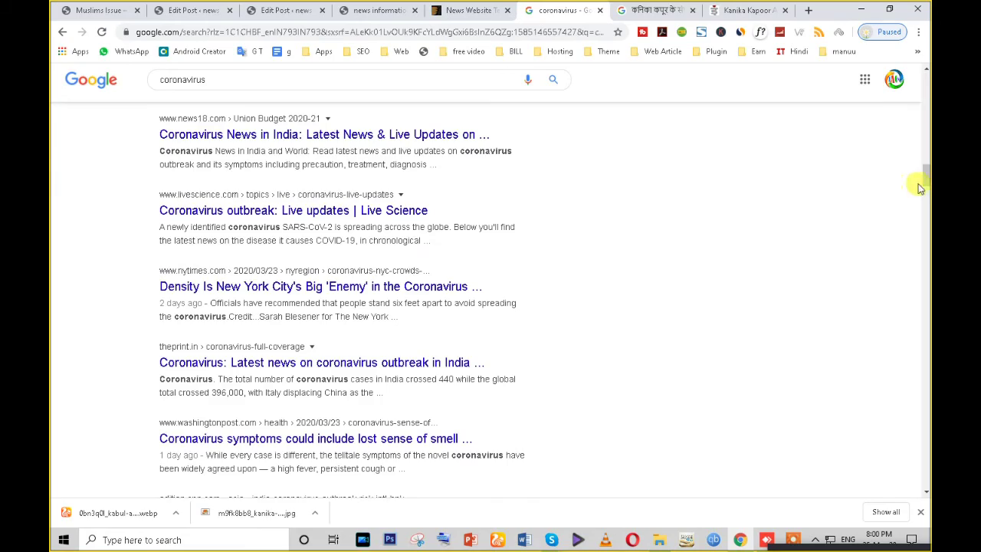
drag(928, 179, 928, 495)
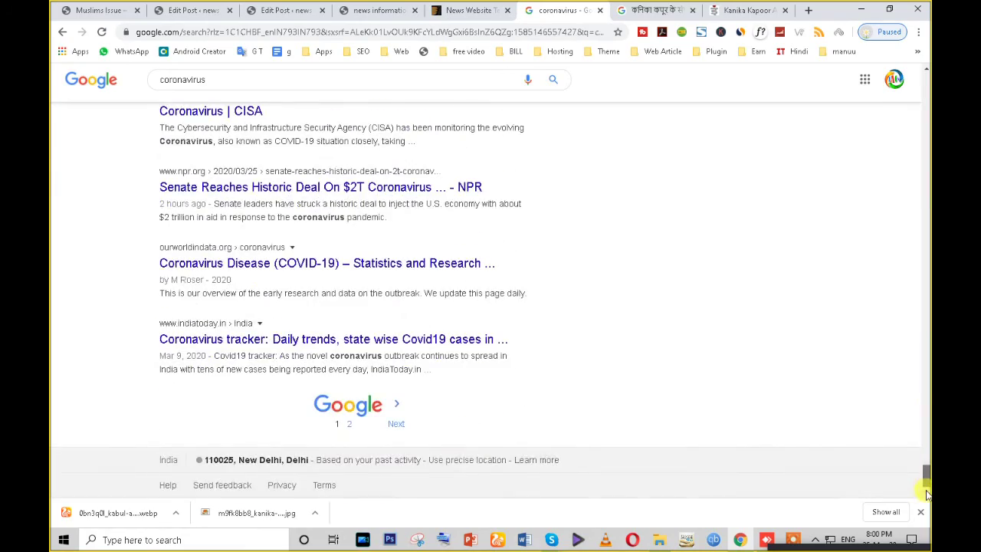
scroll(928, 486, up, 20)
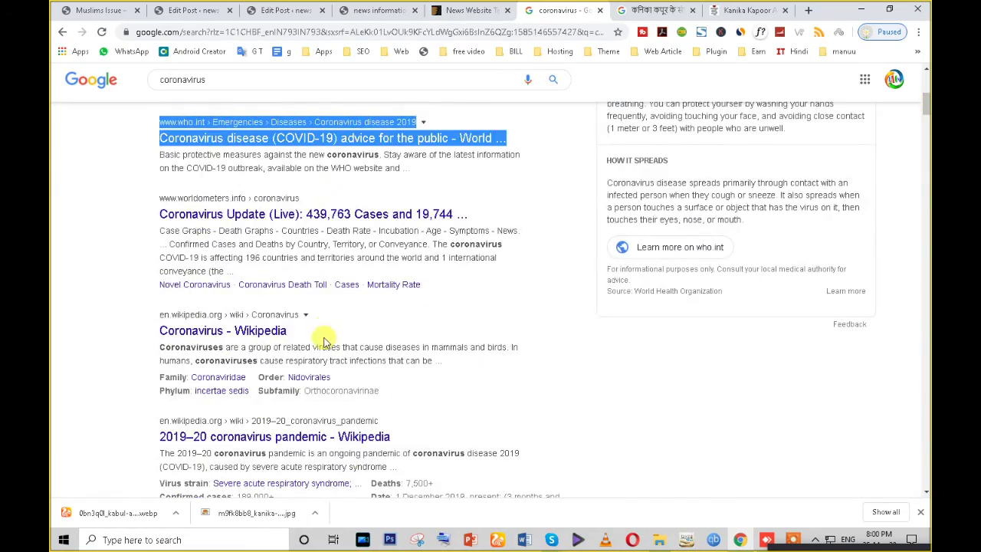
scroll(229, 307, up, 1)
scroll(98, 247, up, 2)
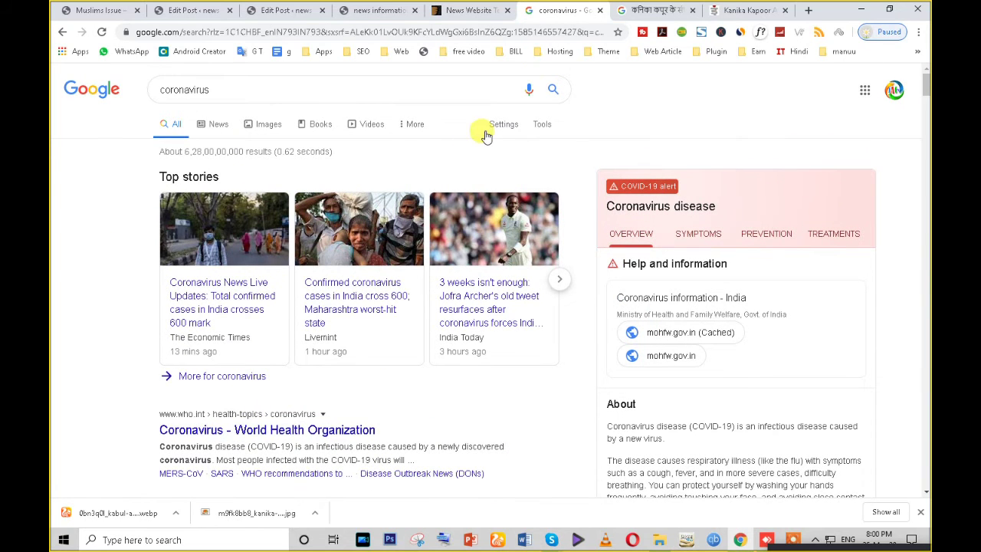
Step: Try the search Tools filters, Settings menu and More categories list, closing each
click(541, 126)
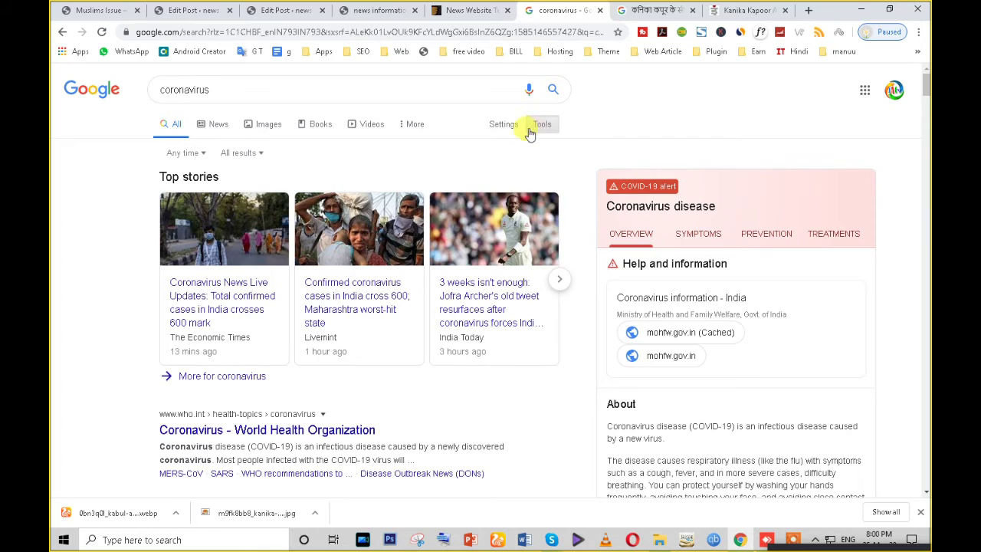
click(503, 126)
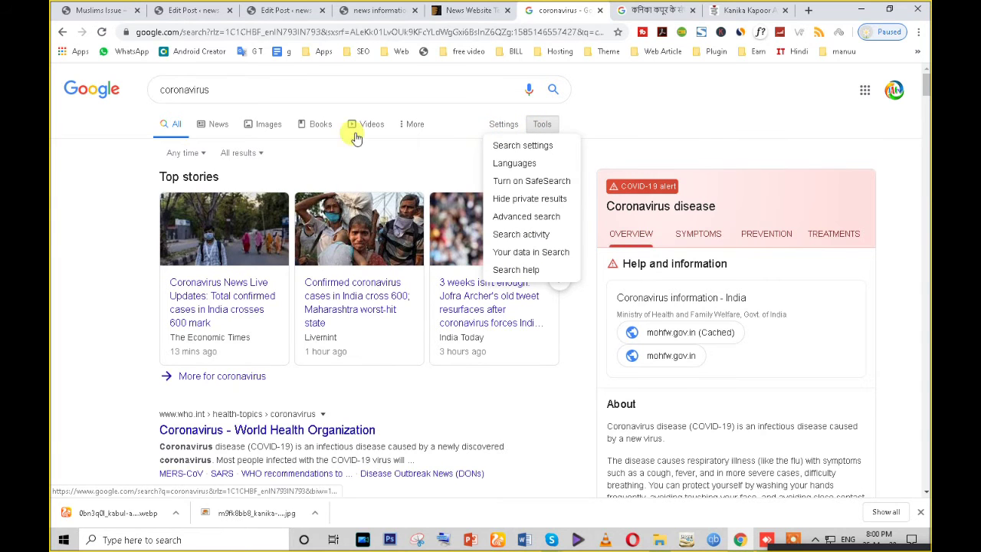
click(359, 157)
click(542, 123)
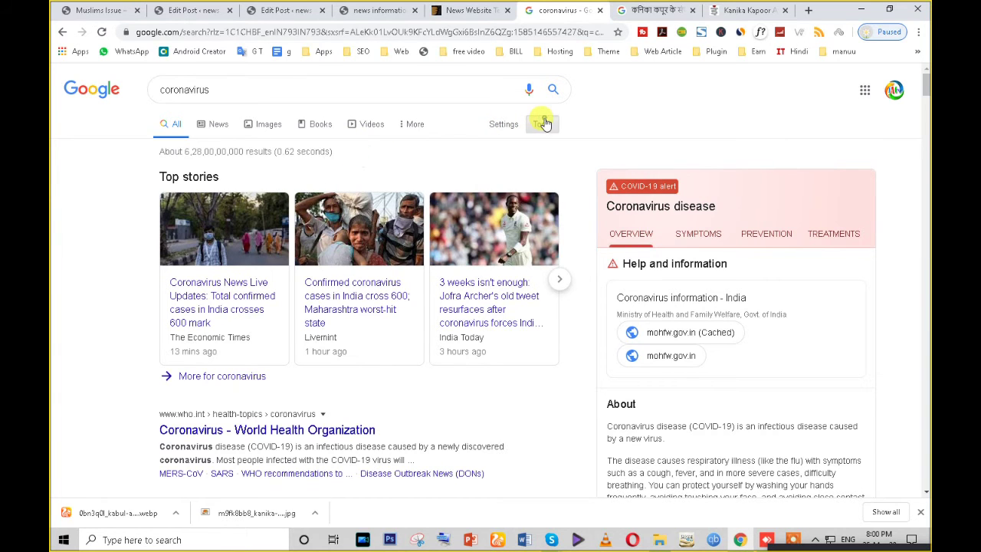
click(543, 124)
click(192, 154)
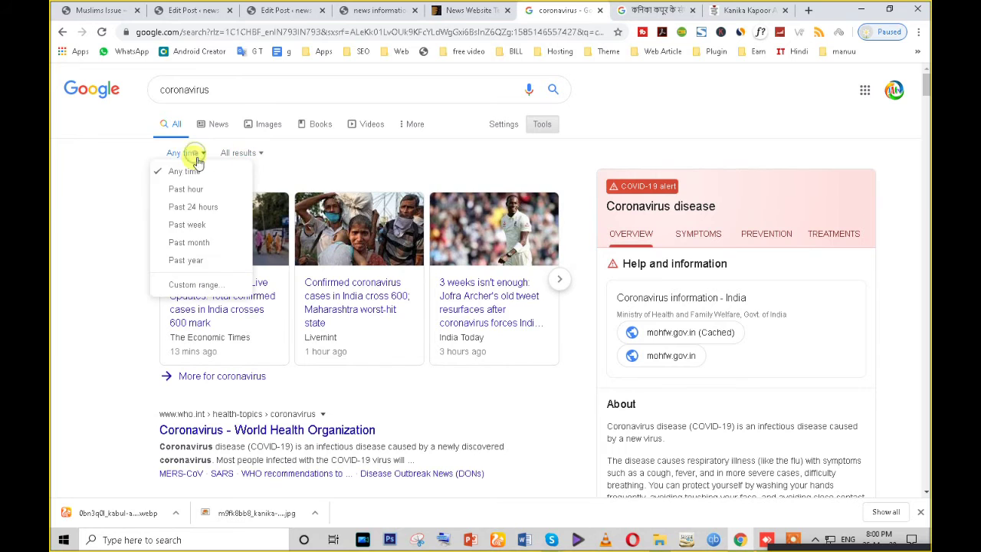
click(255, 153)
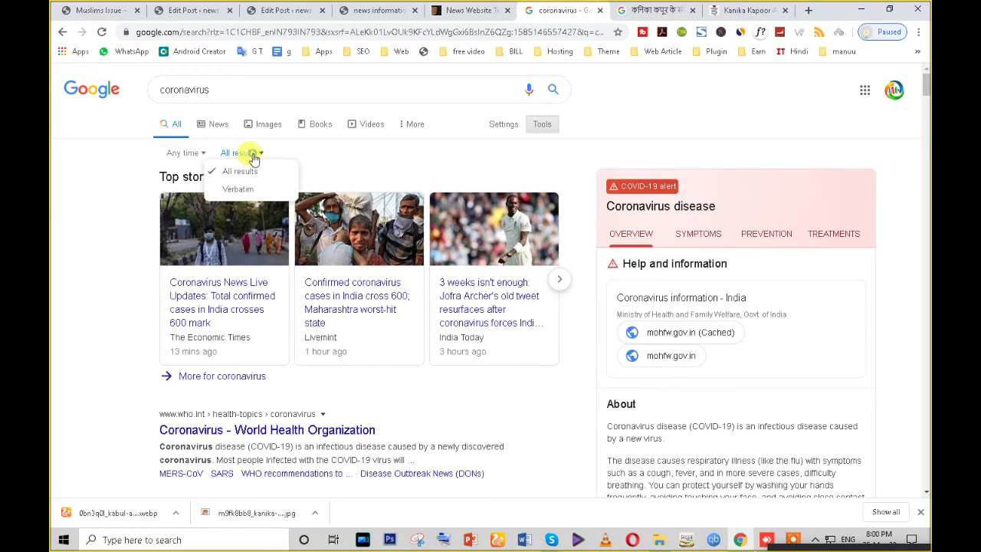
click(335, 175)
click(507, 124)
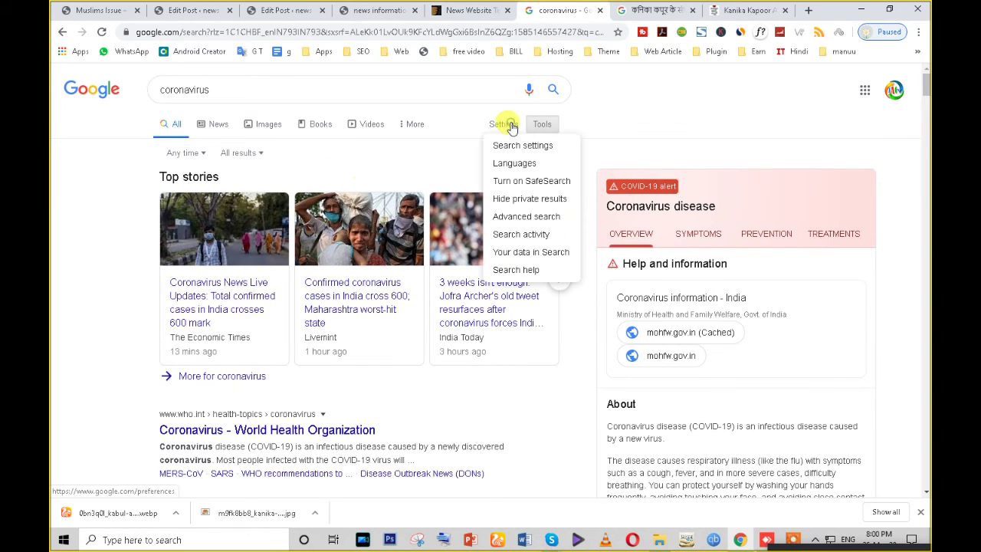
click(405, 132)
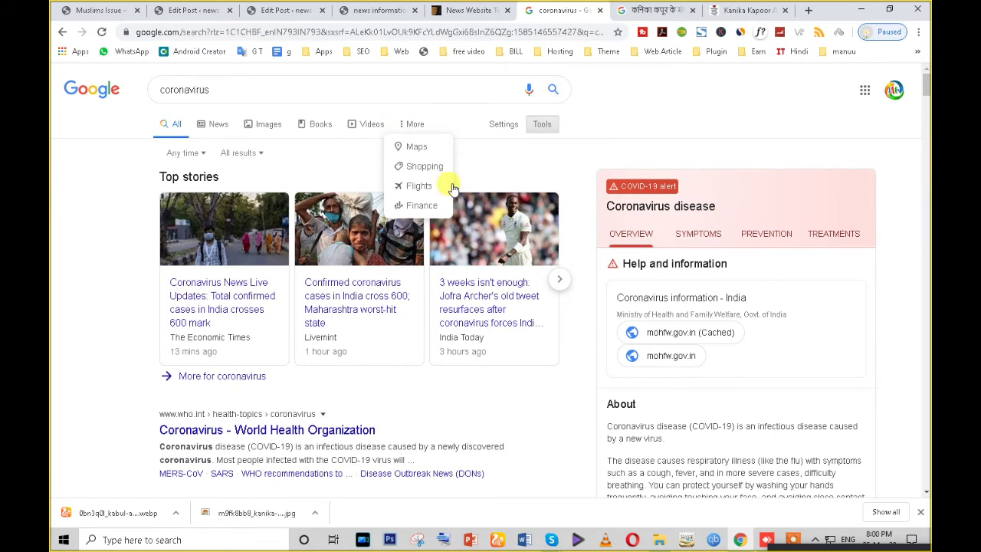
click(80, 364)
Step: Scroll down to the Worldometers 'Coronavirus Update (Live)' result and select its title
scroll(90, 366, down, 3)
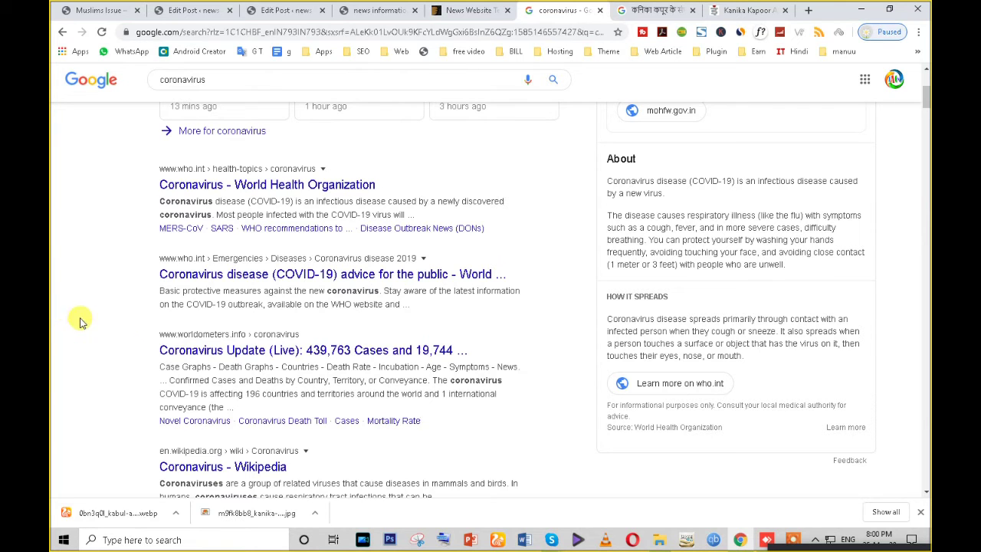
drag(153, 349, 303, 339)
scroll(98, 274, down, 3)
click(104, 271)
Step: Open the Worldometers result in a new tab and switch to it
right_click(199, 232)
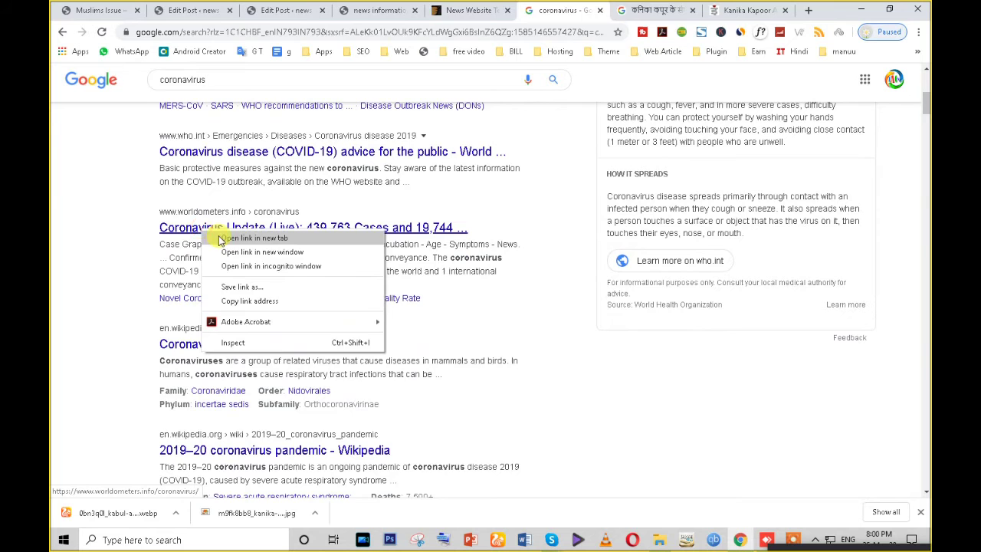
click(223, 238)
key(ctrl+Tab)
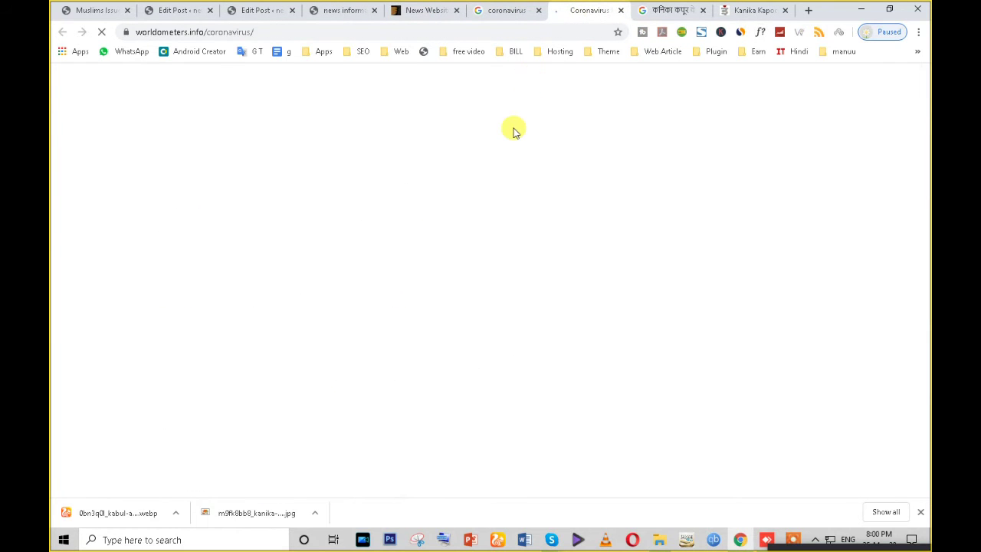
Step: Scroll through the 440,145 cases and 19,751 deaths stats, then return to Google results
scroll(509, 307, down, 2)
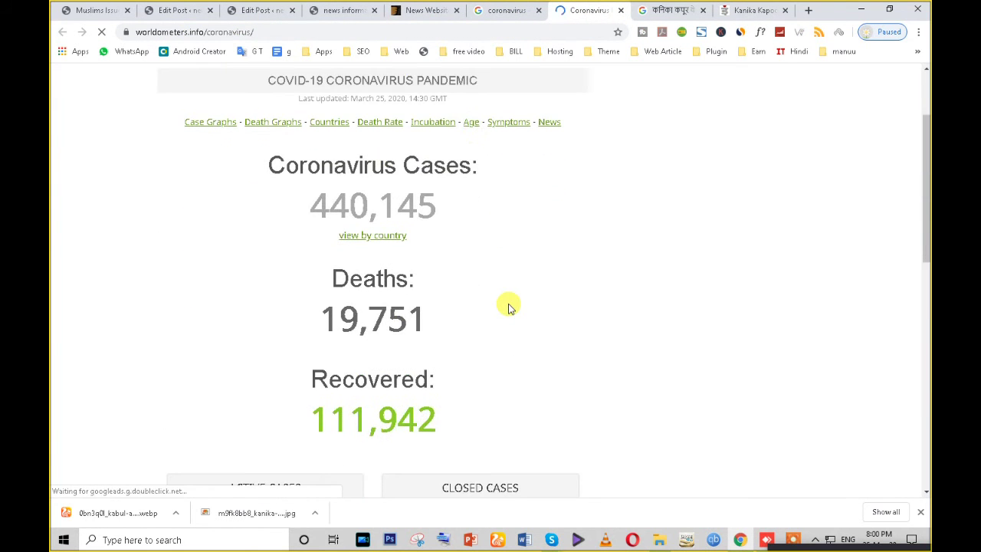
scroll(416, 377, down, 3)
scroll(393, 367, down, 7)
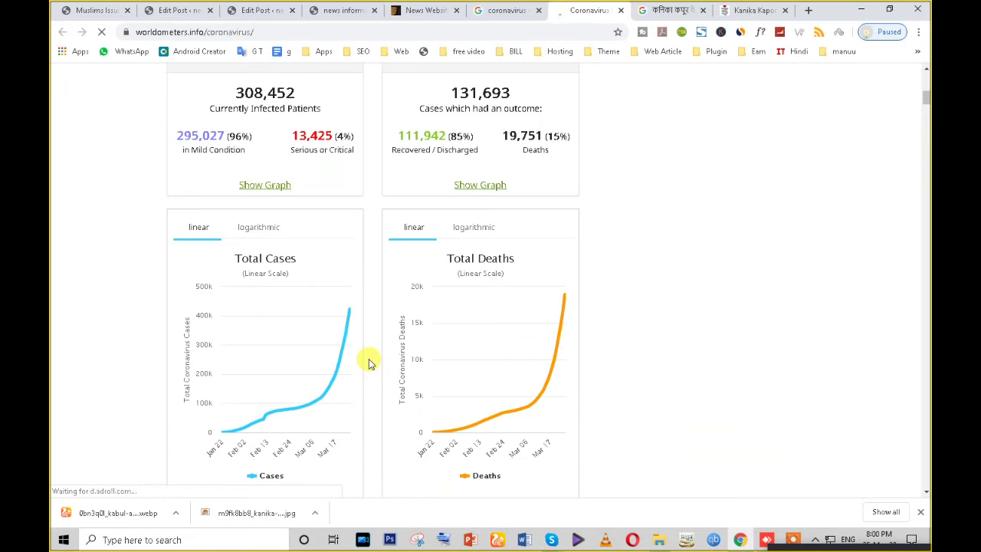
scroll(373, 361, up, 6)
click(535, 10)
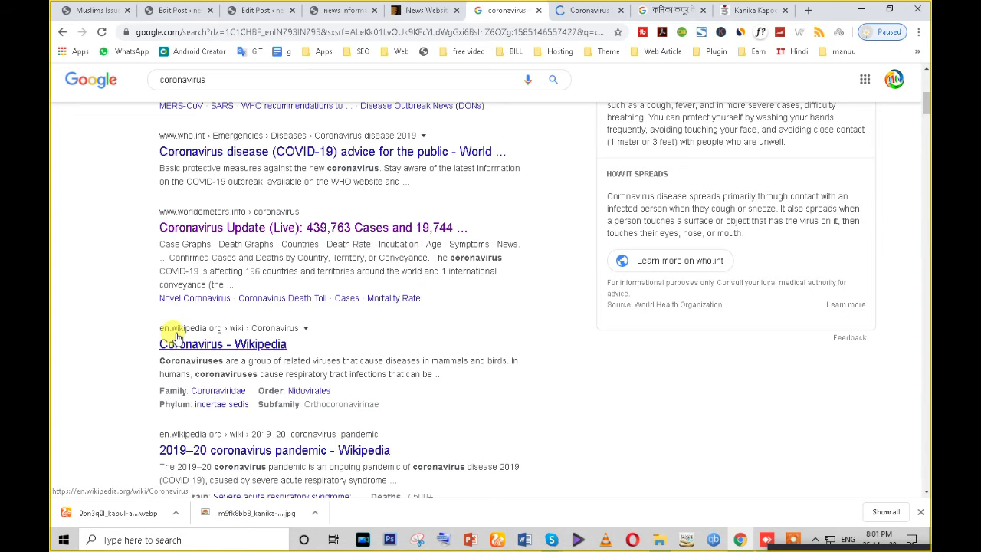
Step: Go back to the 'coronaviru' results and select the results-count line
scroll(175, 337, up, 5)
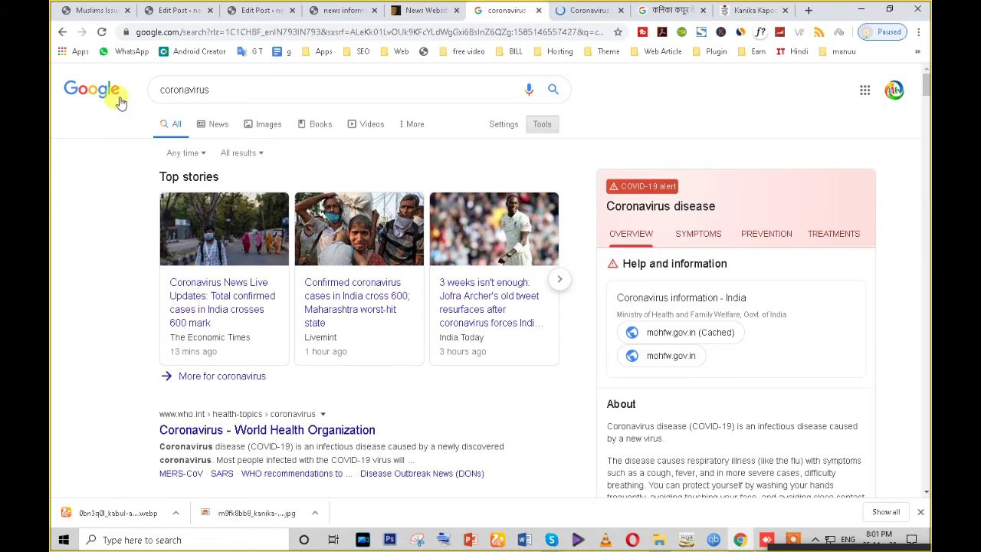
click(61, 32)
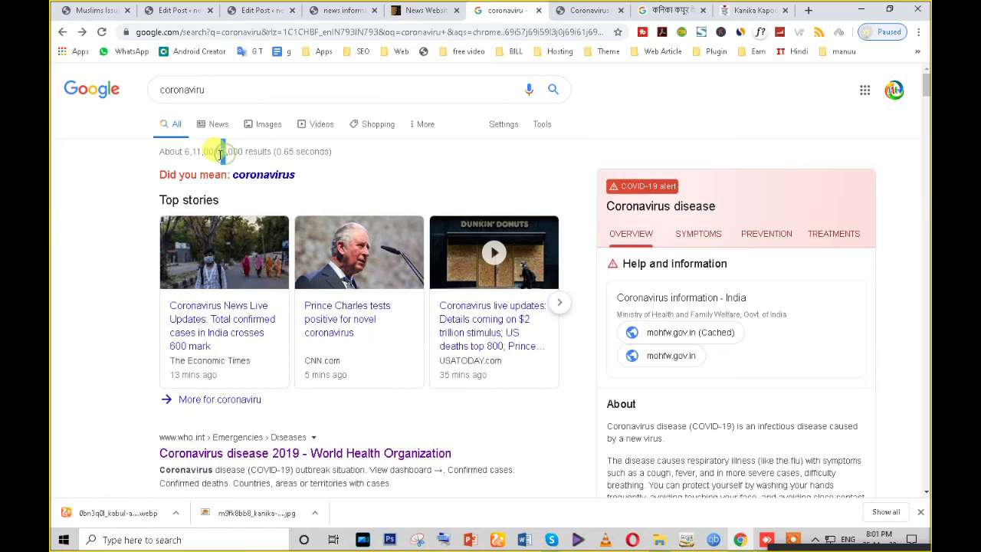
drag(192, 150, 166, 151)
triple_click(165, 151)
Step: Search the corrected spelling 'coronavirus' and select its 6,18,00,00,000 results count
click(253, 177)
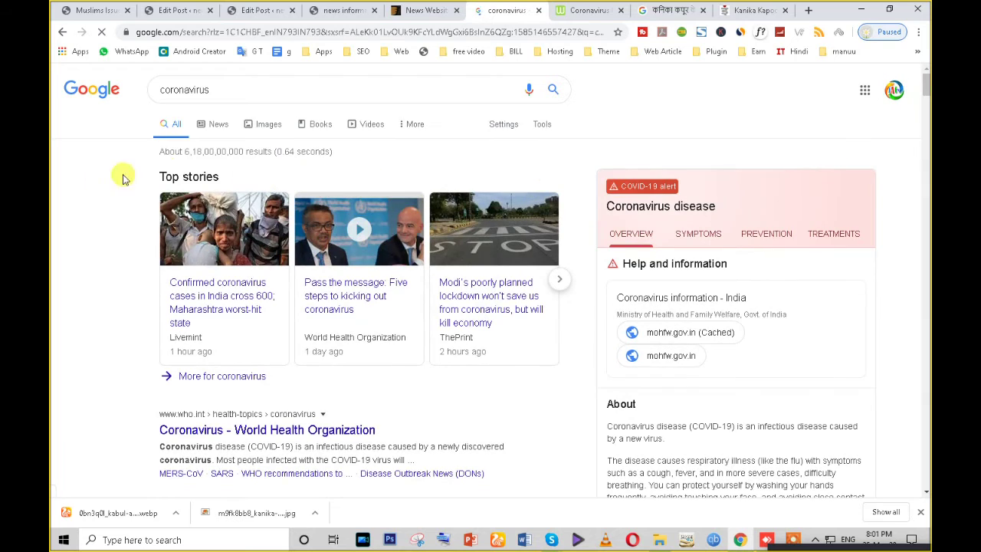
triple_click(198, 152)
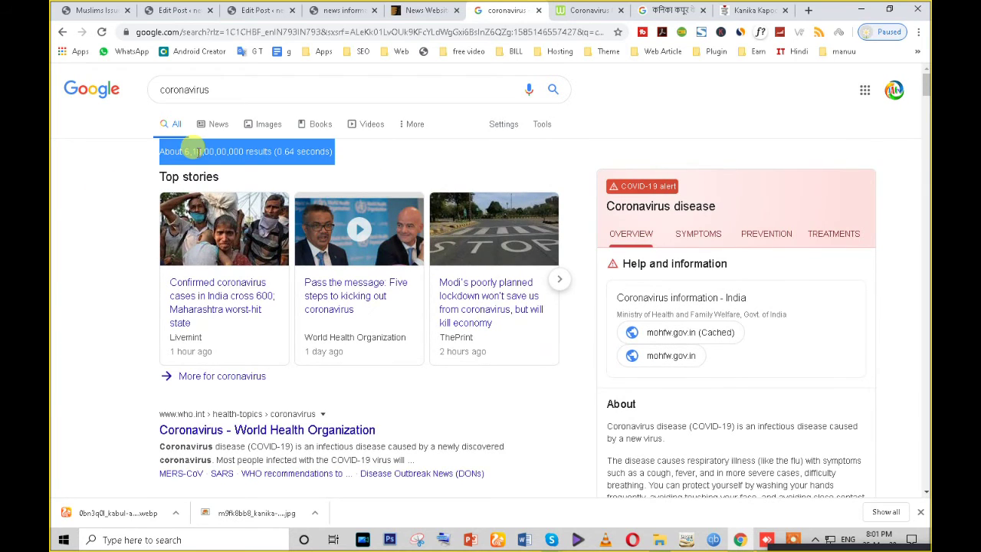
scroll(219, 433, down, 3)
scroll(205, 462, up, 3)
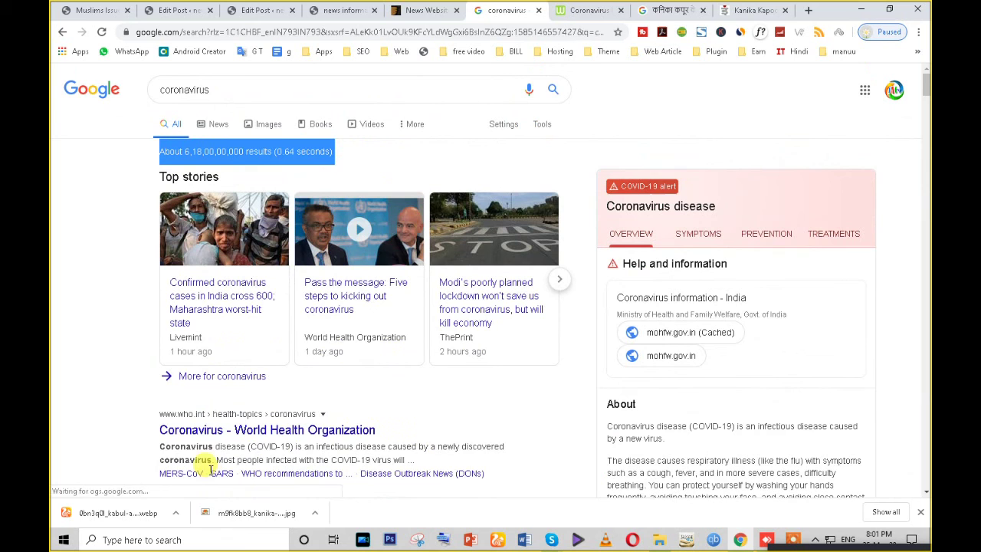
mouse_move(230, 354)
mouse_down()
mouse_move(169, 351)
mouse_move(214, 355)
mouse_up()
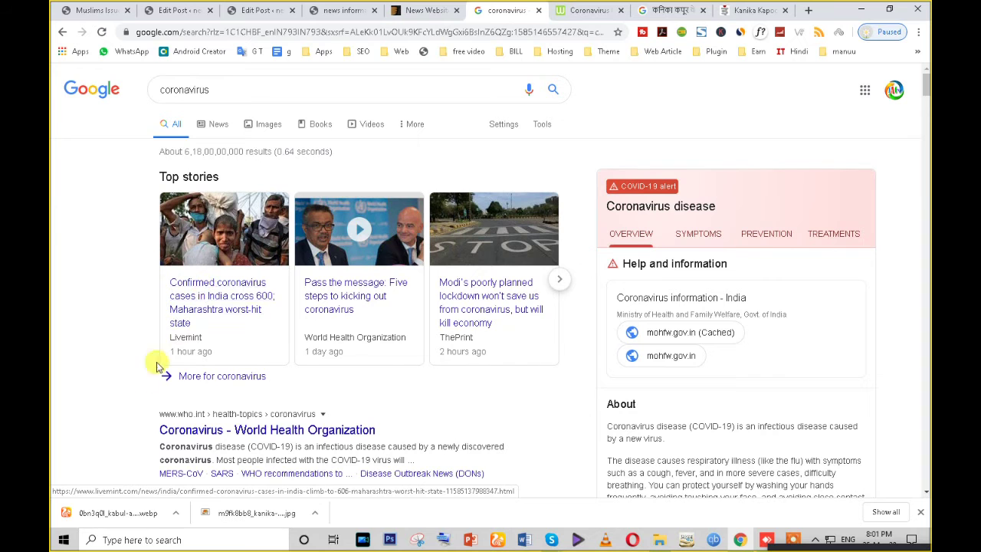
Step: Open and read Livemint's story on India's confirmed cases, dismissing its notification request
click(212, 298)
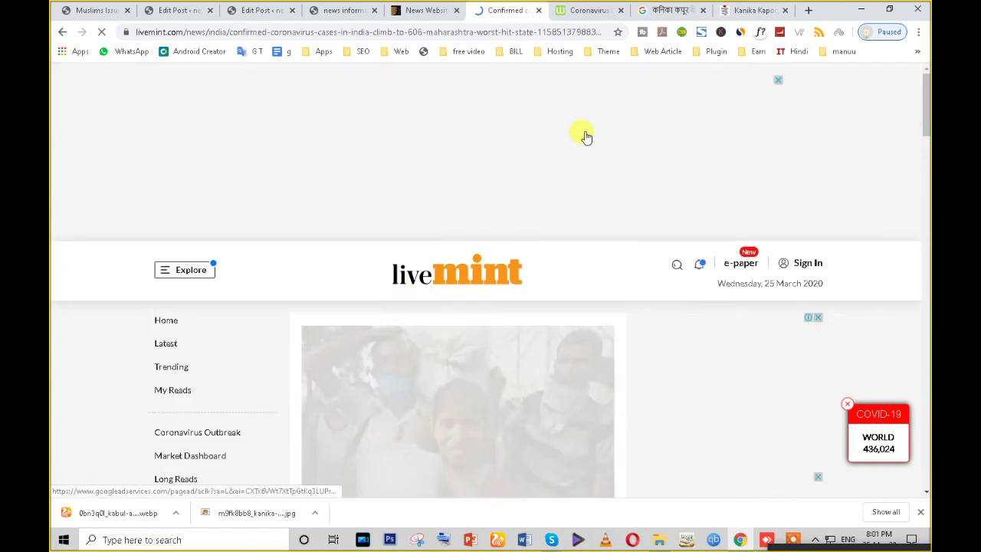
scroll(437, 383, down, 7)
scroll(441, 383, down, 15)
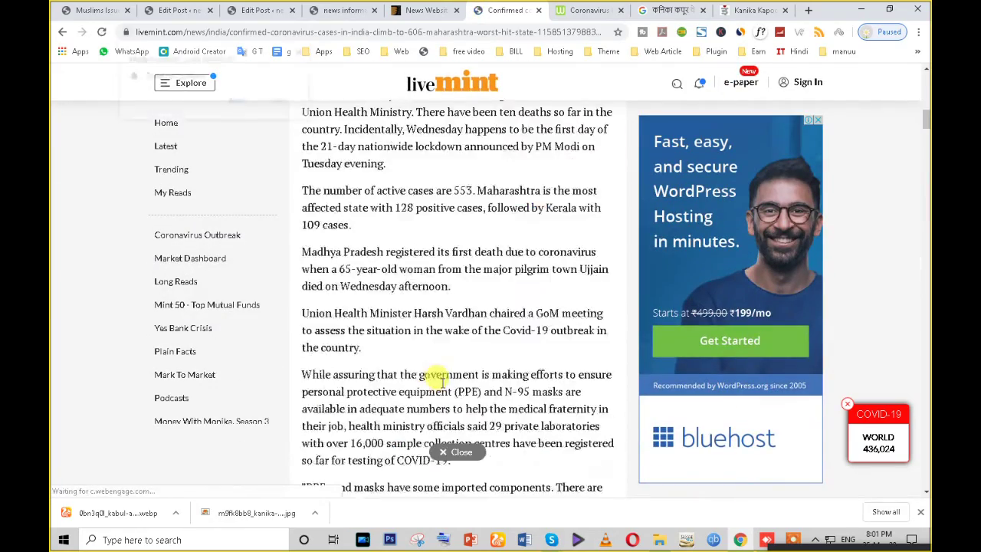
scroll(438, 380, up, 10)
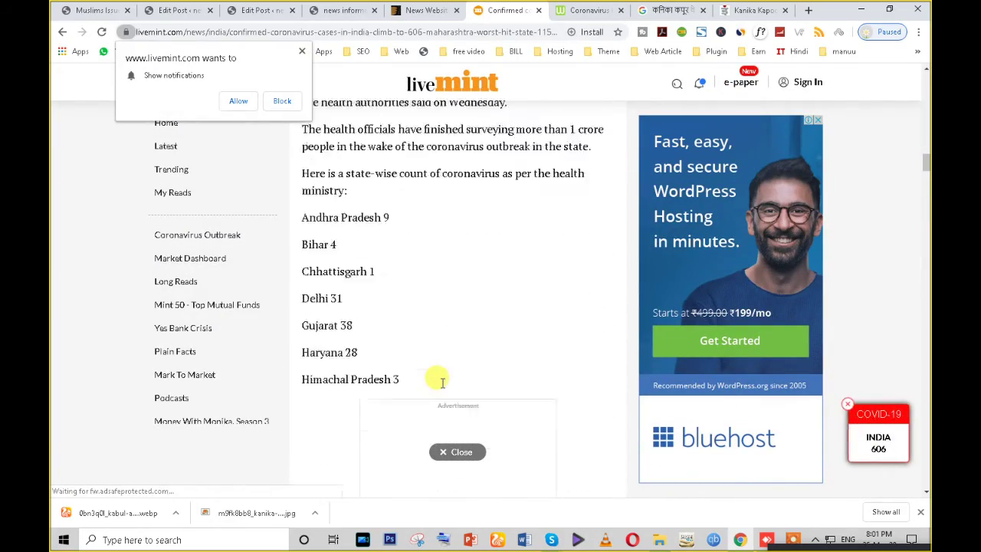
click(302, 53)
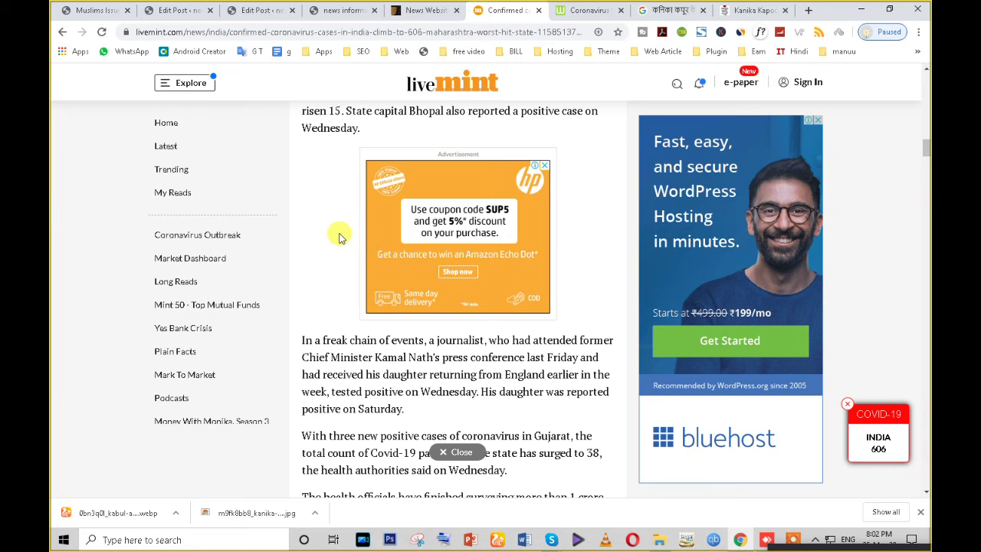
scroll(339, 237, up, 10)
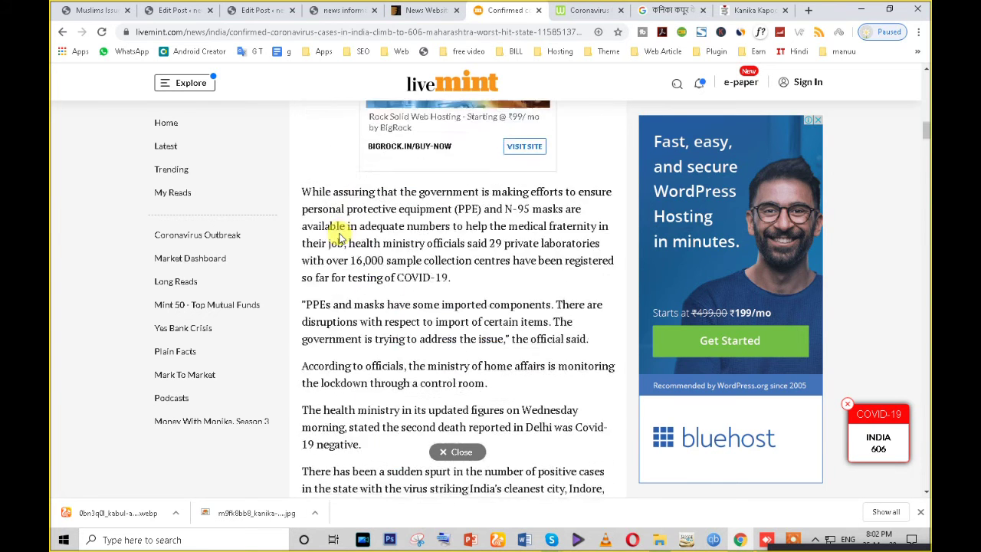
Step: View SimilarWeb traffic insights for livemint.com, including its Monthly Visits
click(740, 31)
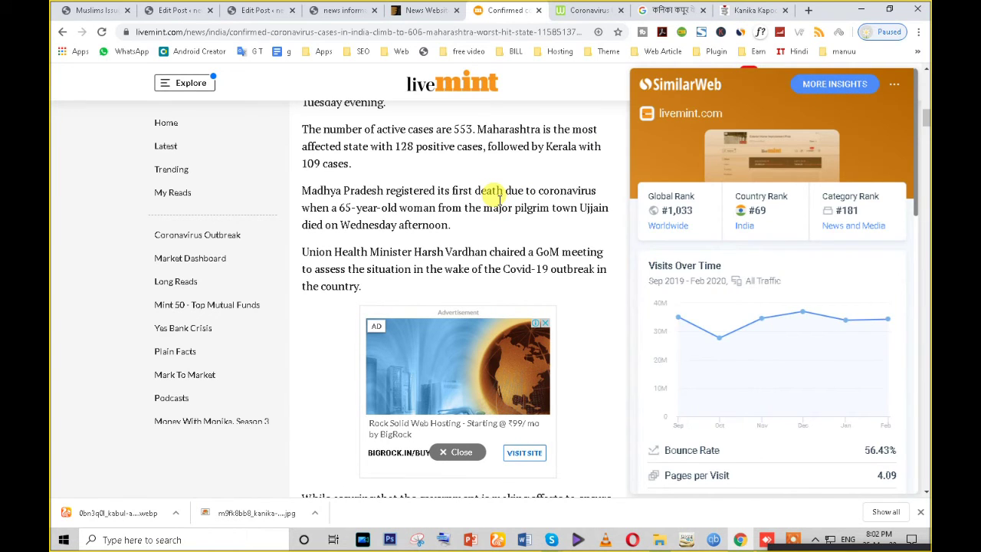
mouse_move(879, 328)
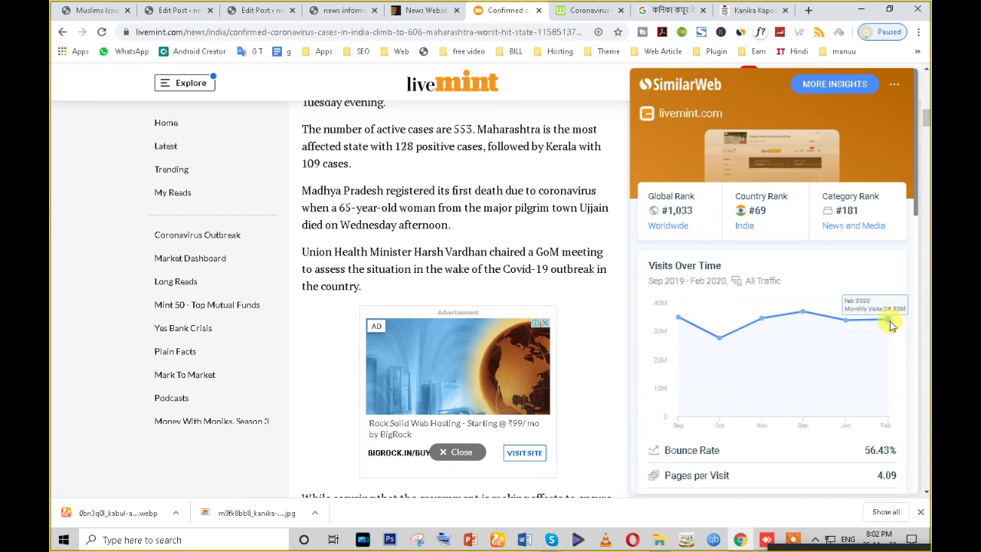
scroll(890, 325, down, 3)
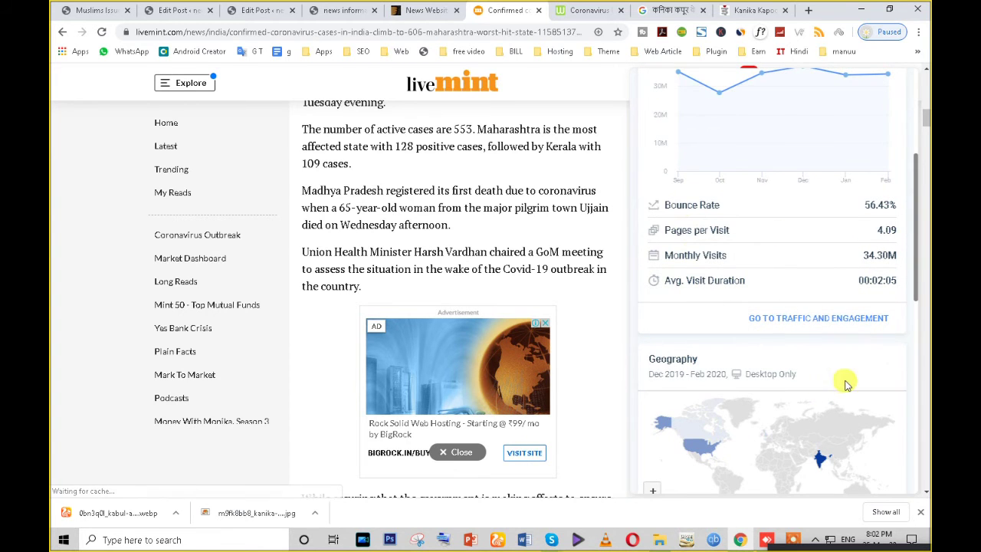
scroll(843, 380, down, 2)
mouse_move(820, 342)
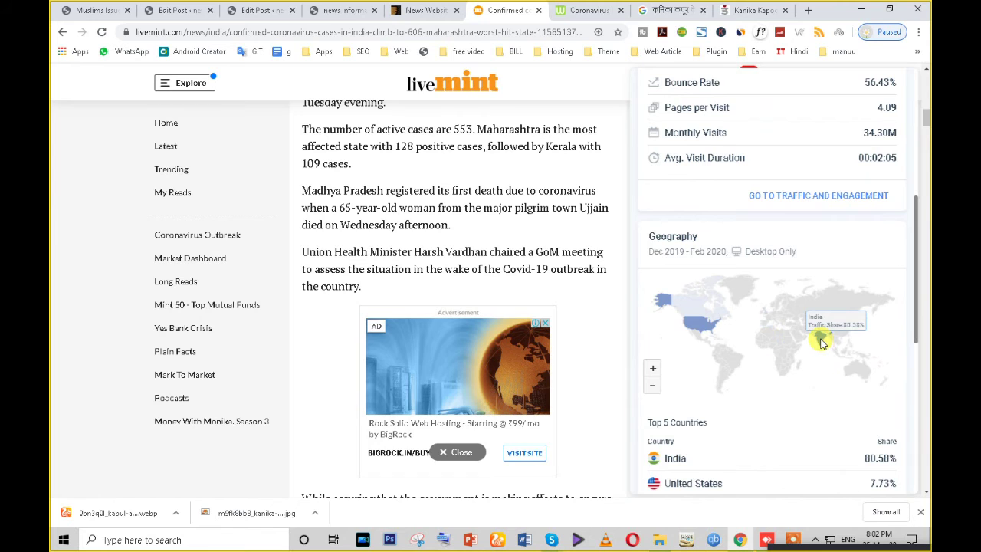
mouse_move(703, 329)
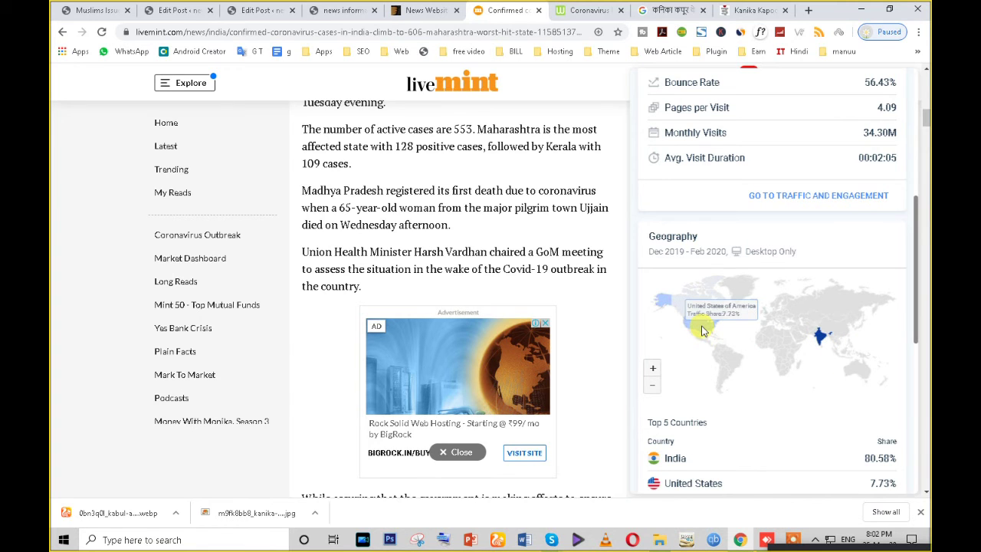
drag(865, 134, 913, 135)
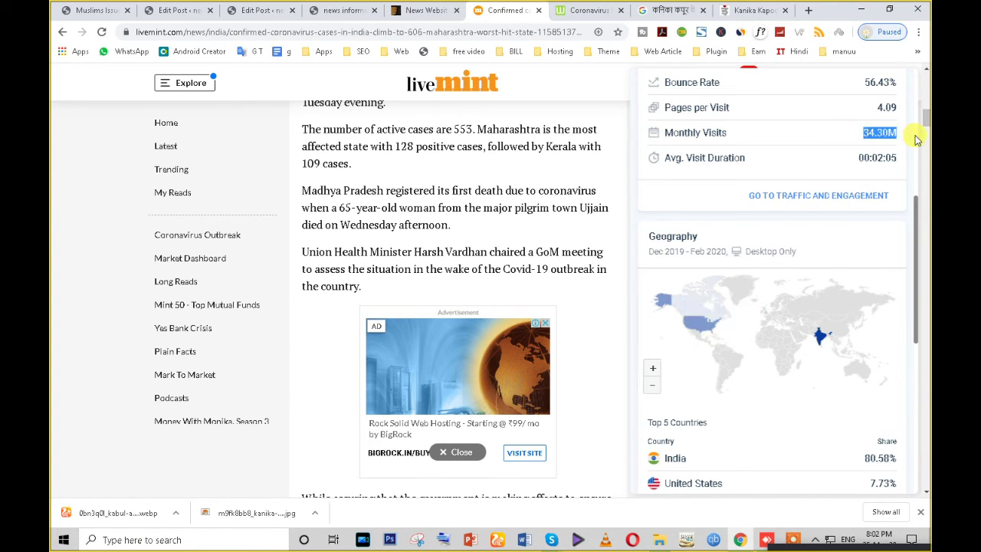
scroll(710, 171, up, 2)
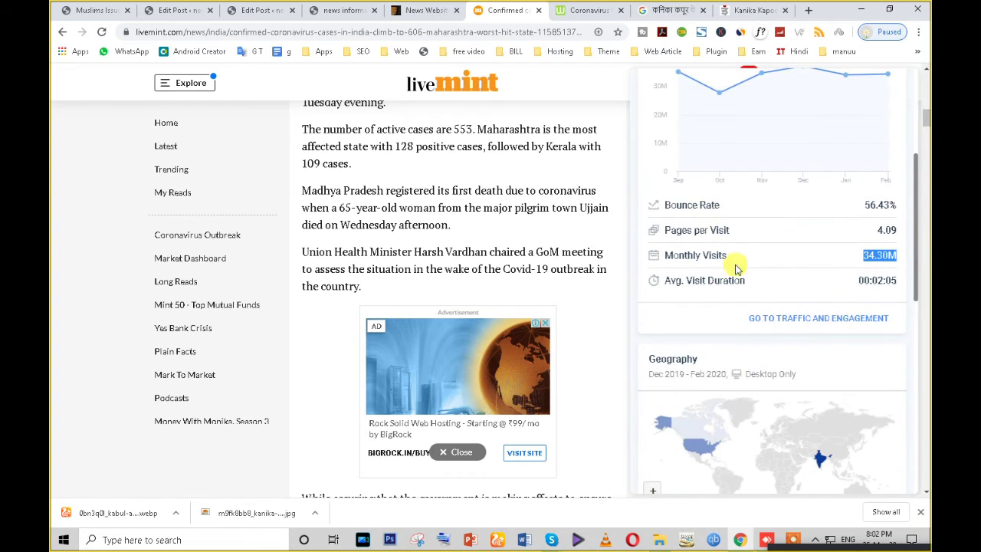
click(864, 255)
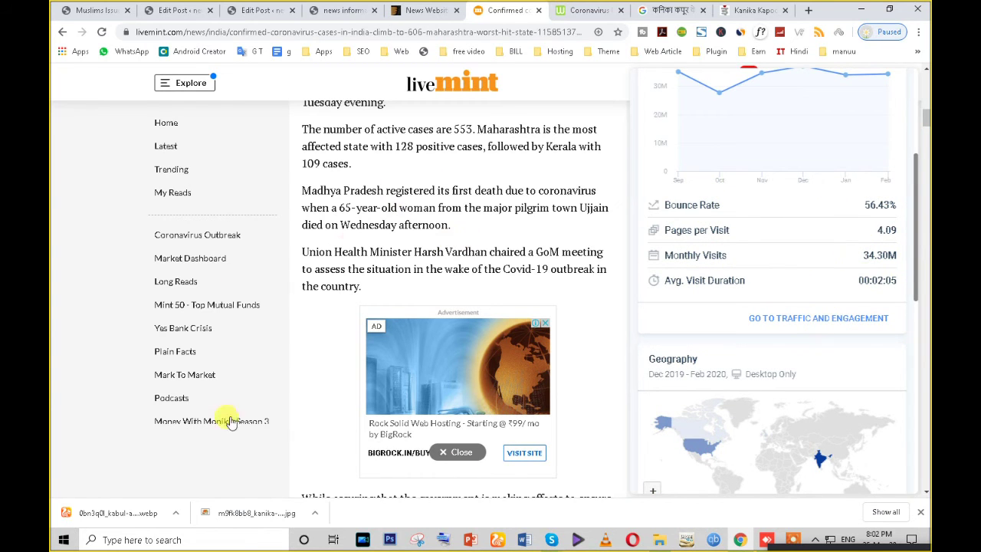
Step: Highlight the Madhya Pradesh paragraph, then go back to Google's coronavirus results
triple_click(331, 197)
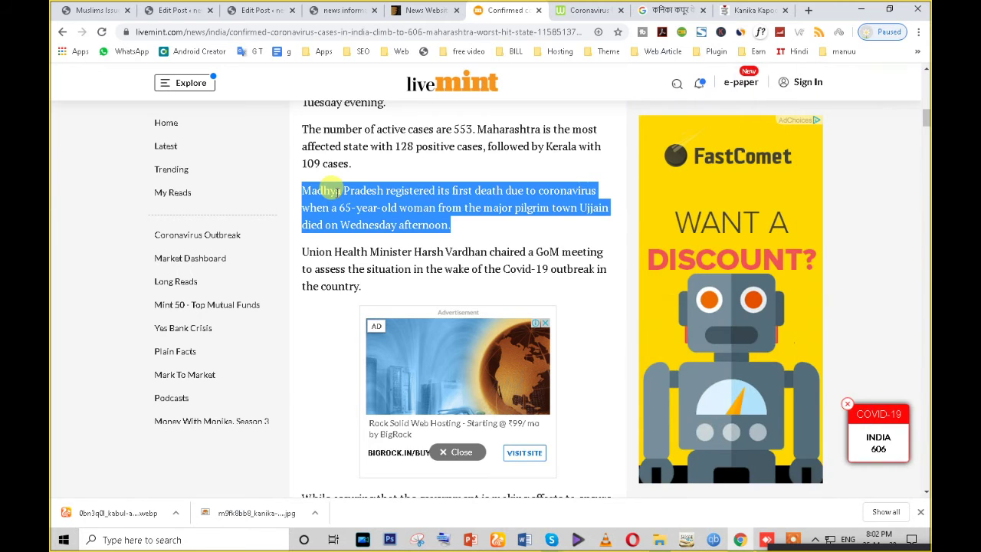
scroll(340, 218, up, 4)
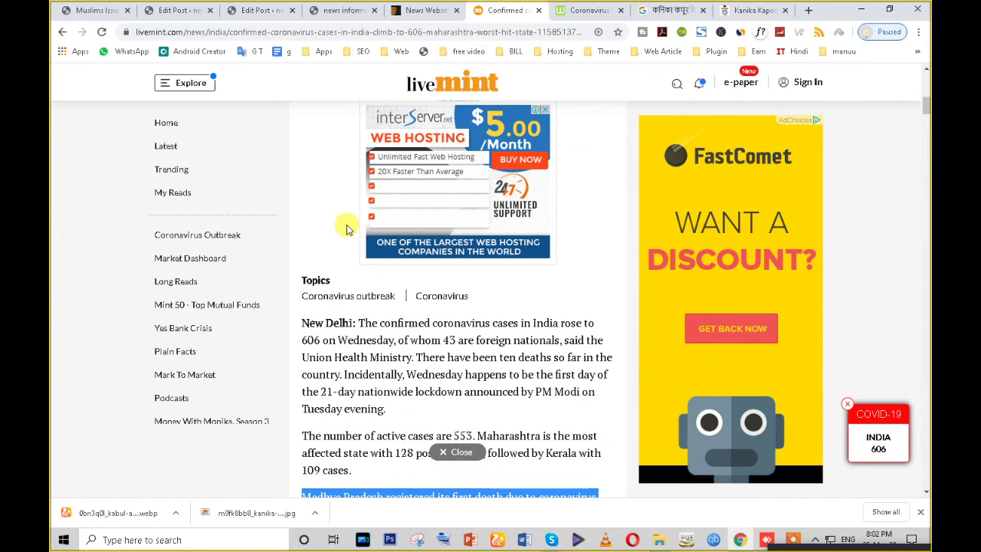
scroll(346, 228, up, 3)
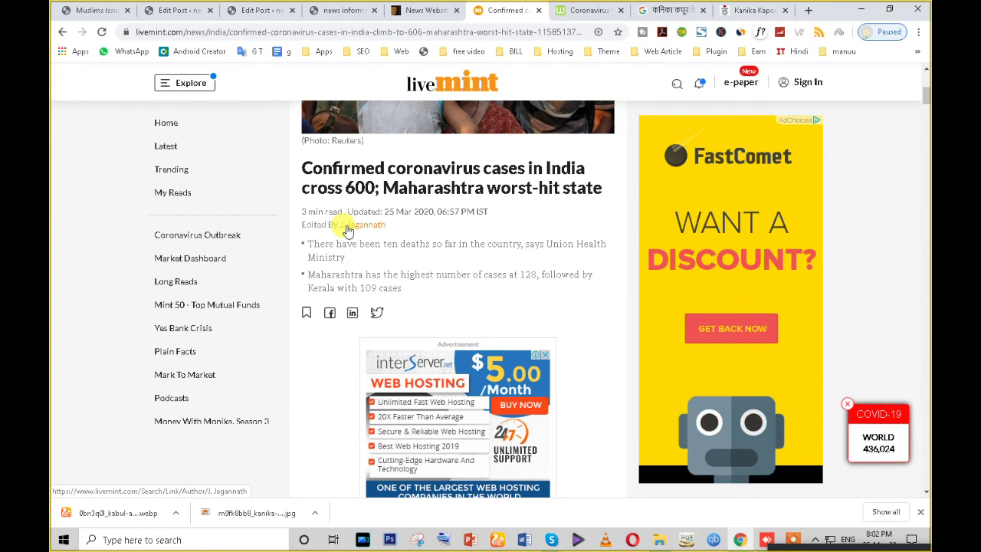
click(402, 10)
click(488, 7)
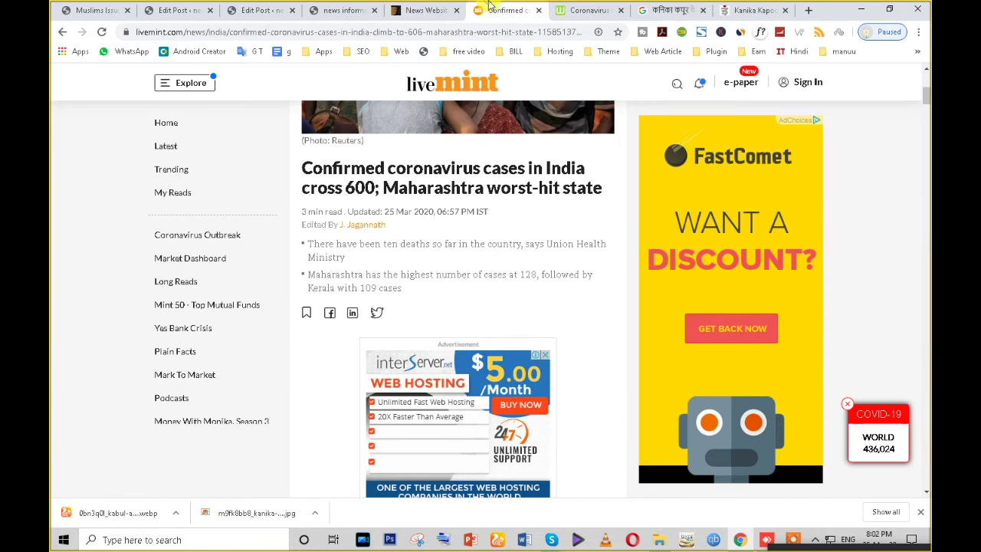
click(63, 34)
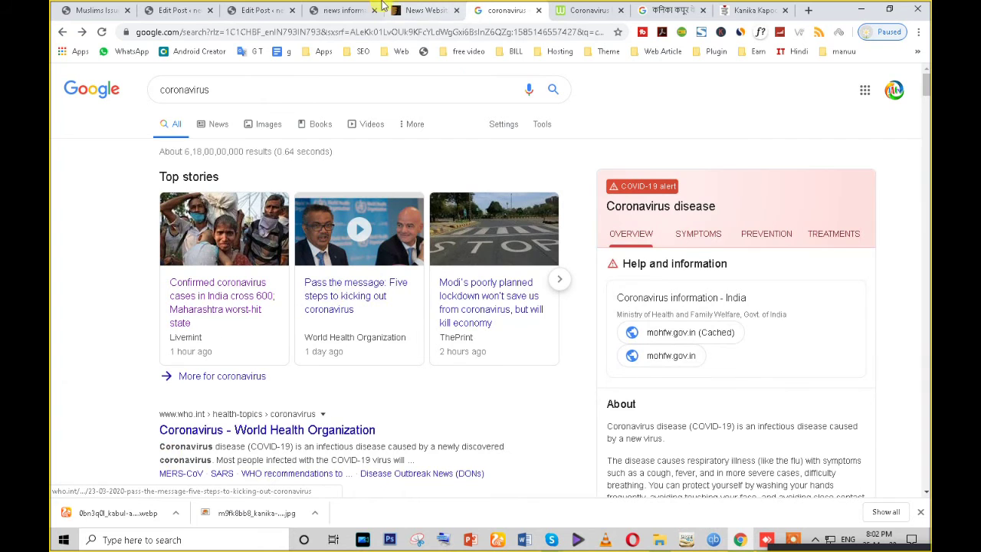
Step: Look over the News Information homepage and its title and tagline, then return to the Kabul post editor
click(341, 10)
scroll(329, 306, down, 3)
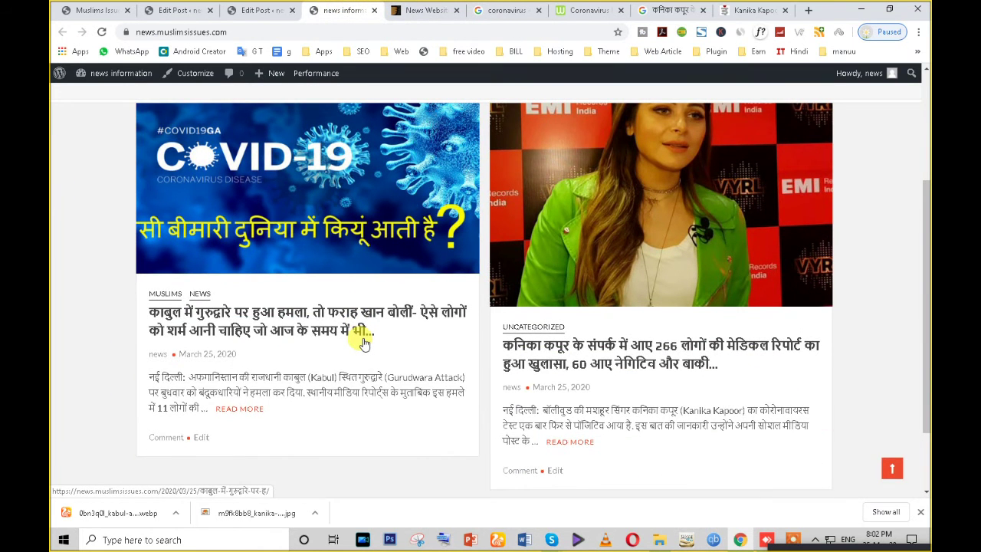
scroll(364, 343, up, 3)
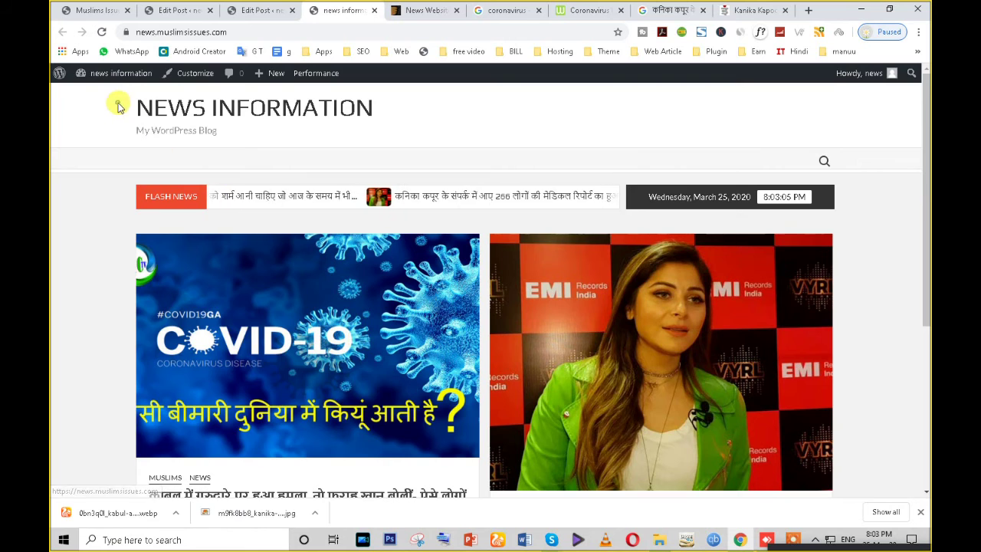
drag(118, 103, 440, 136)
drag(114, 105, 360, 136)
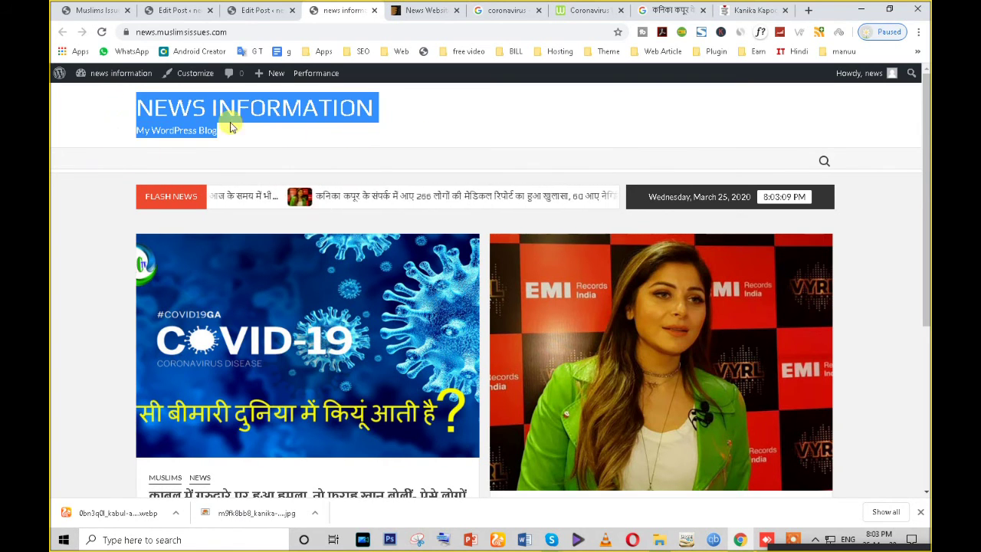
click(128, 105)
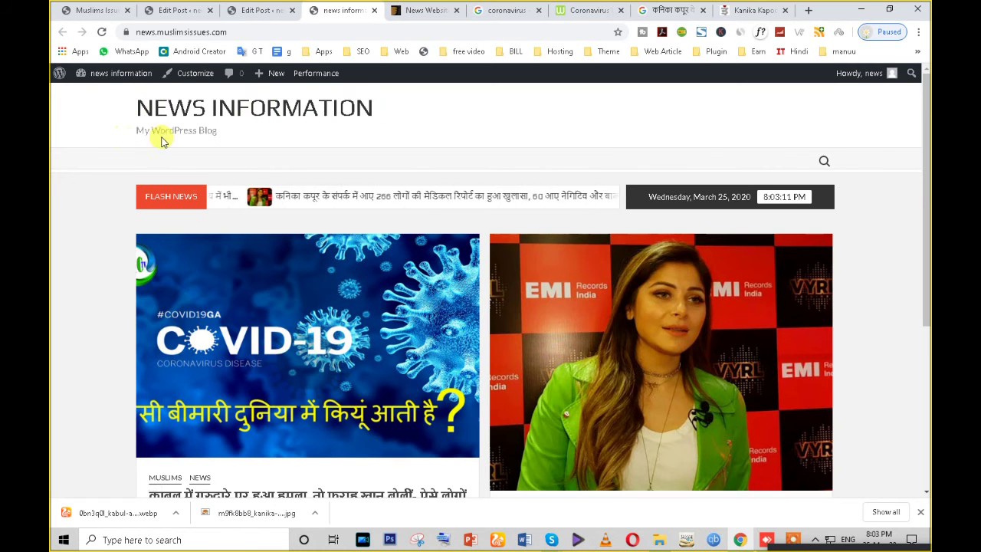
scroll(423, 369, down, 3)
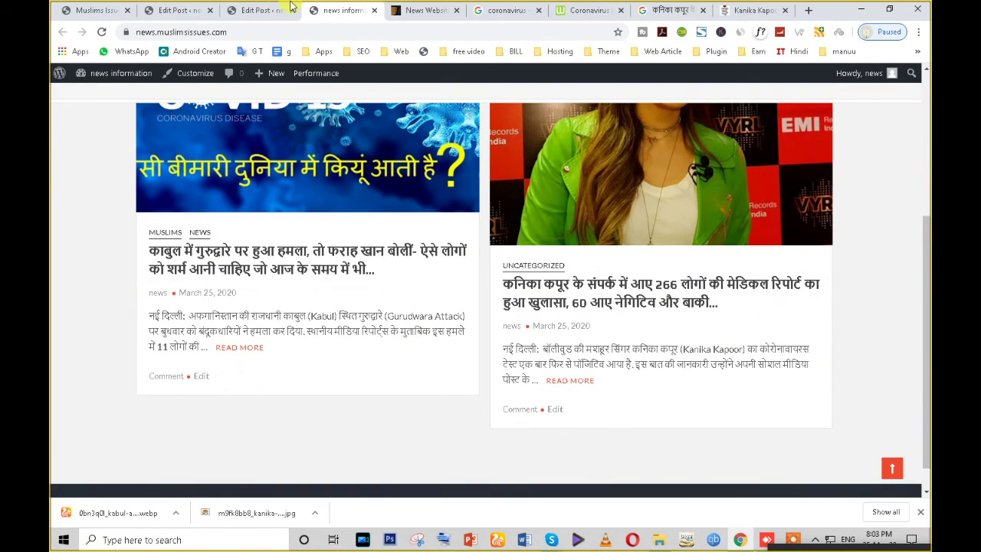
click(255, 9)
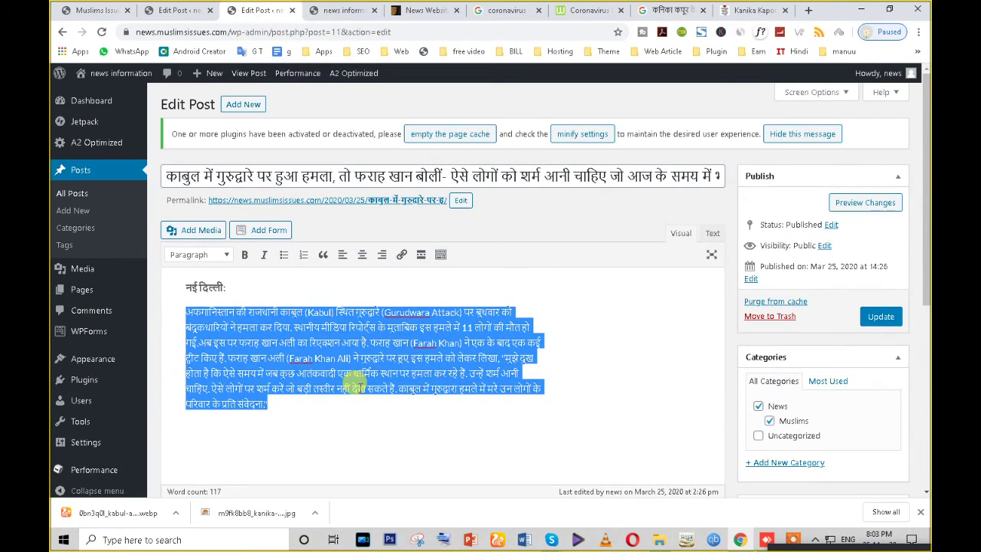
Step: Trim the editor's address down to the site domain, then view the News Information homepage from the top
click(351, 380)
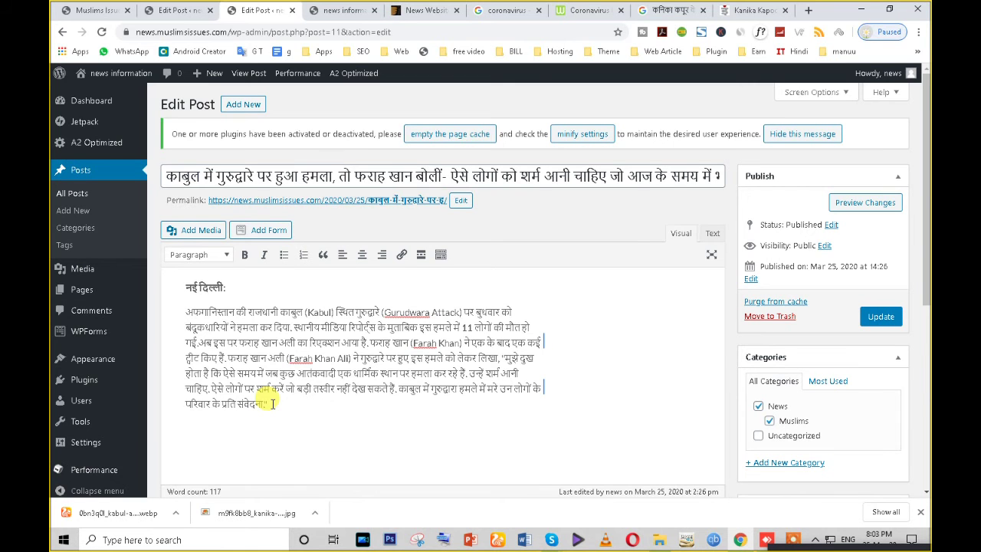
click(339, 10)
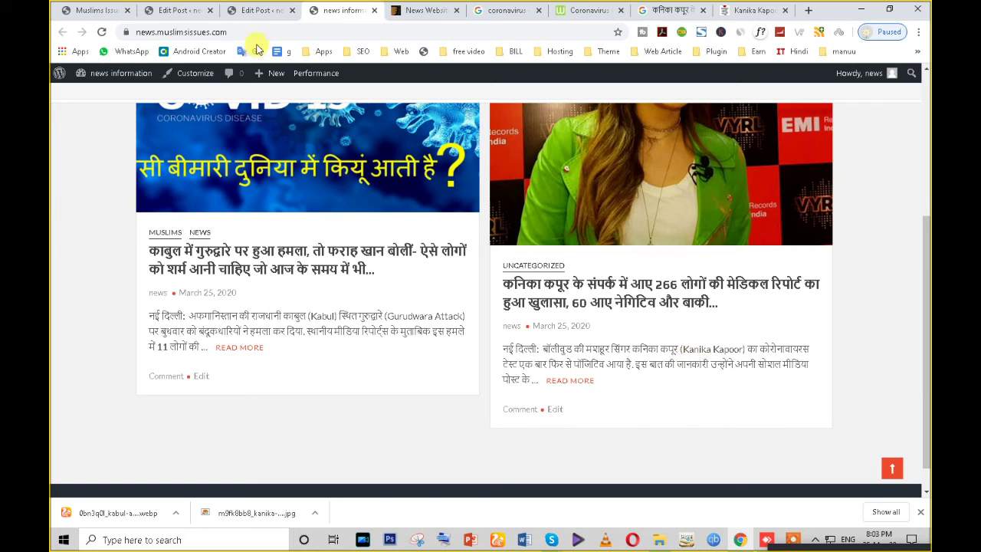
click(254, 11)
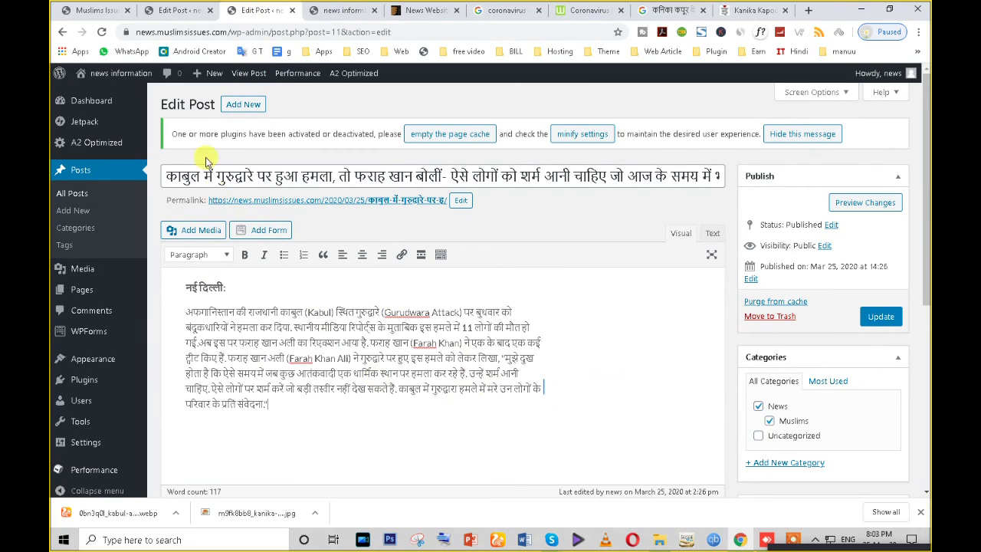
drag(226, 31, 479, 42)
key(BackSpace)
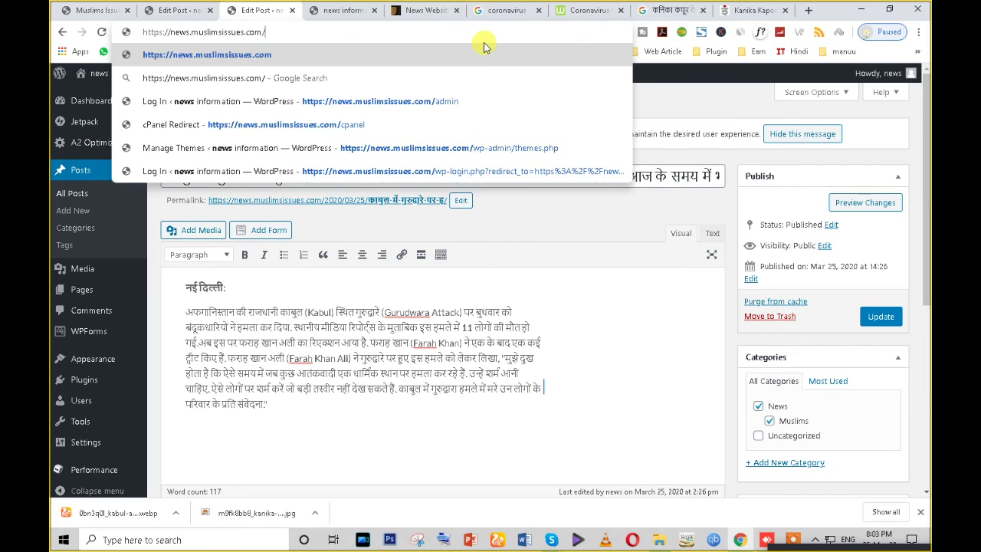
click(375, 340)
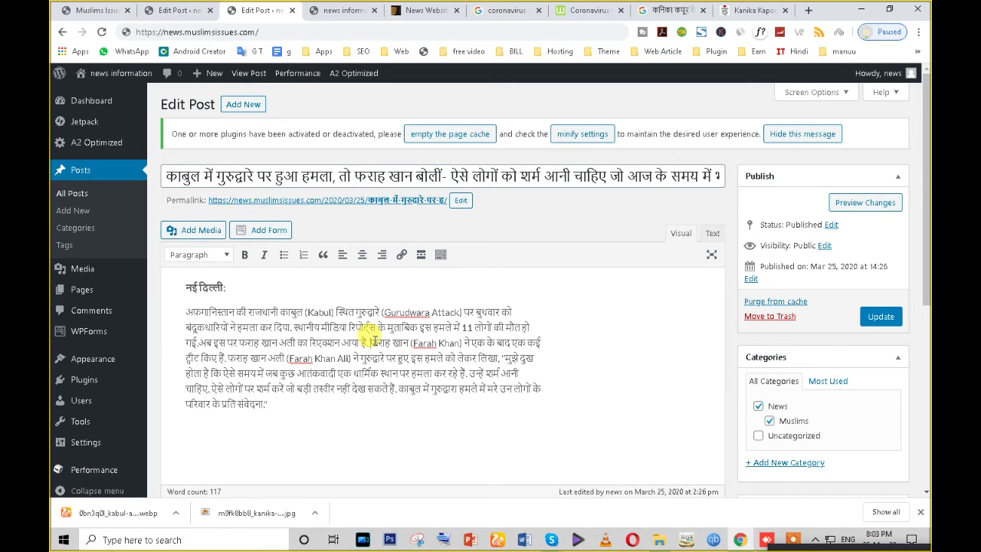
click(337, 10)
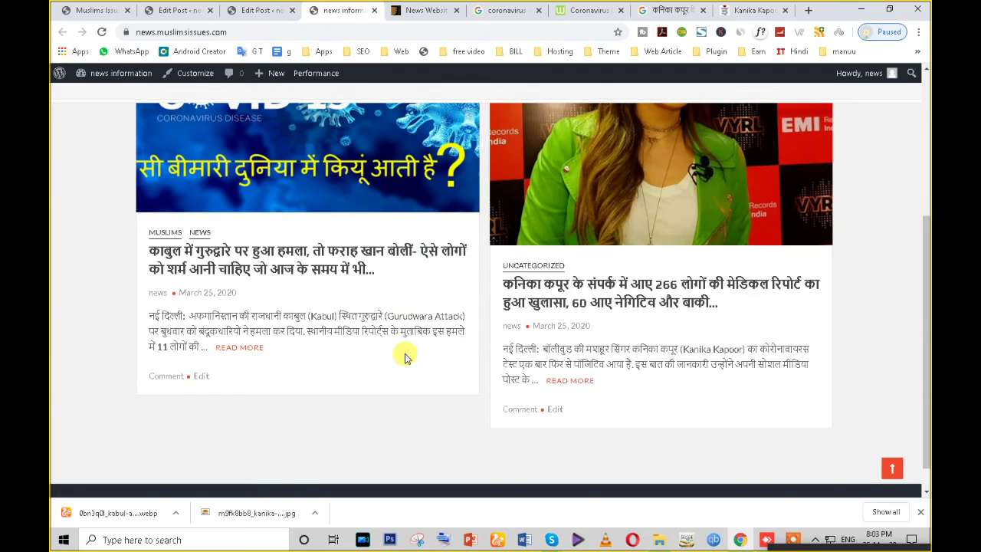
scroll(311, 291, up, 4)
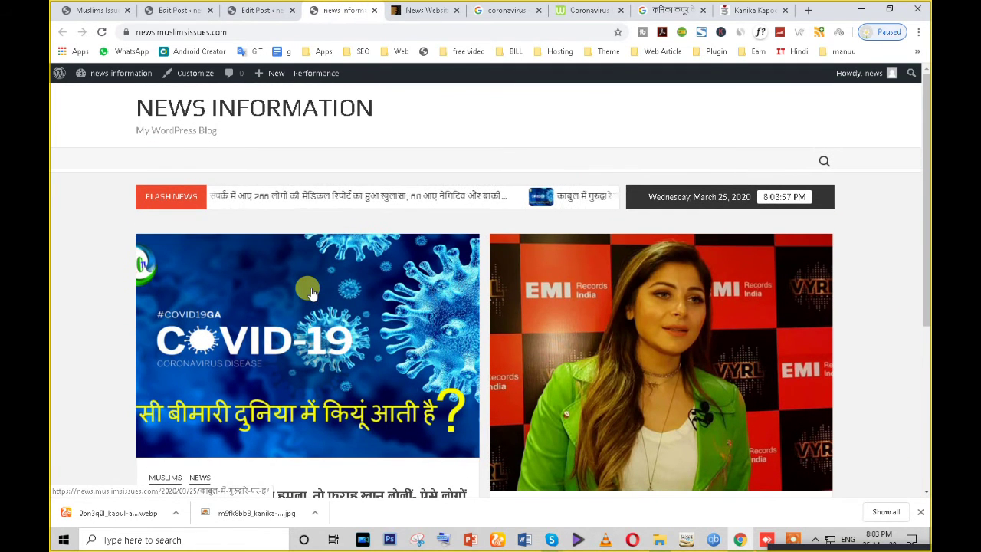
Step: Select, then deselect, the News Information header and tagline text
drag(235, 131, 131, 107)
click(226, 130)
drag(225, 130, 115, 115)
click(234, 145)
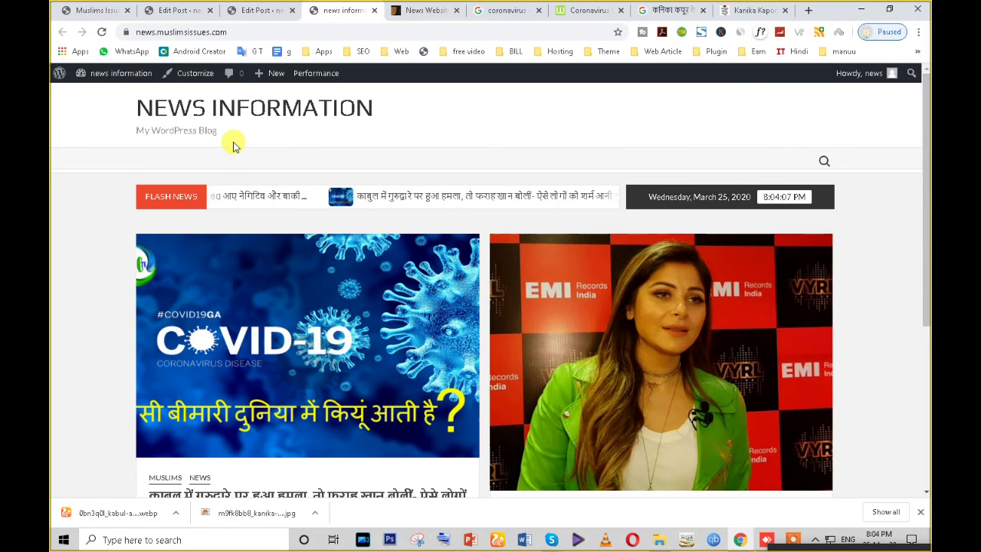
Step: Open the All Posts list, then check both posts on the homepage
click(260, 10)
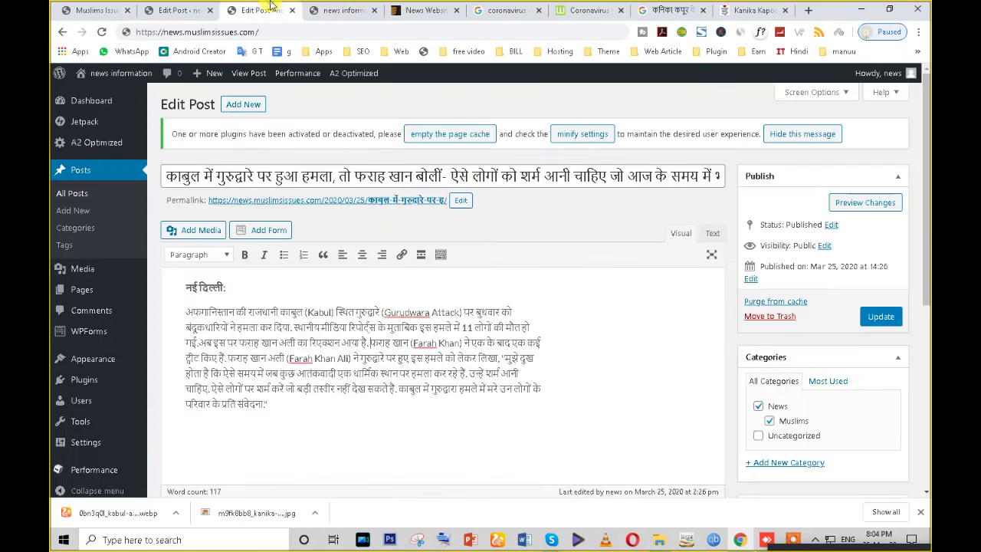
scroll(265, 353, down, 2)
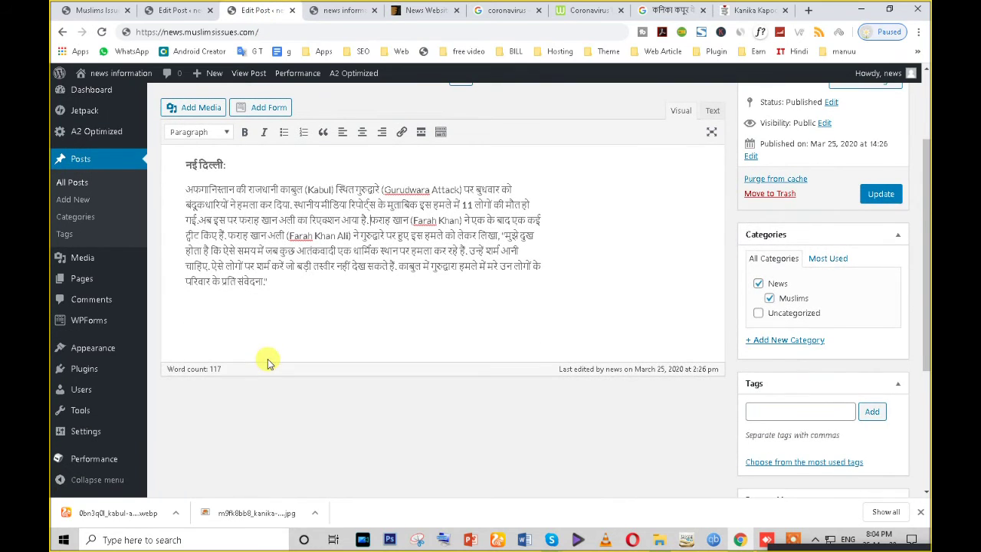
scroll(268, 363, up, 2)
click(82, 173)
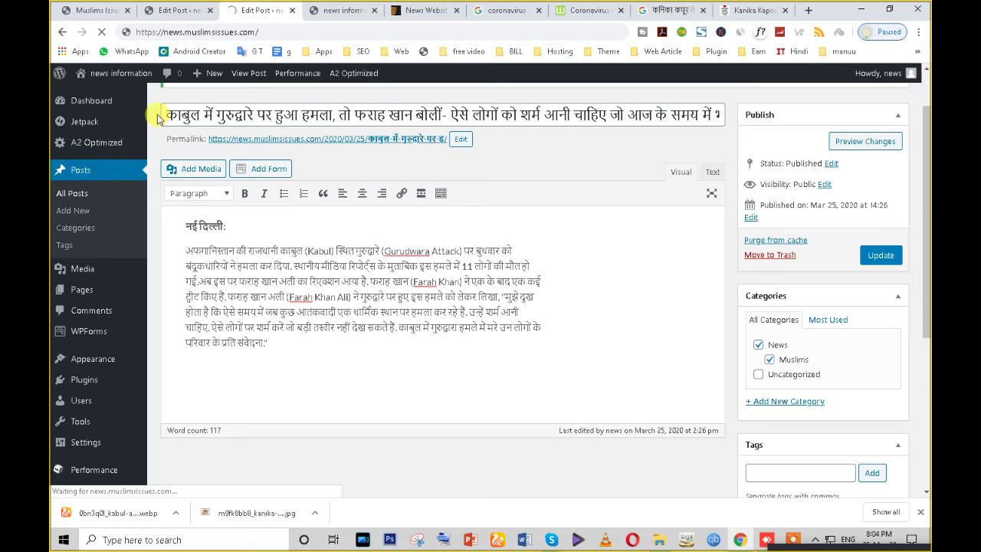
click(337, 10)
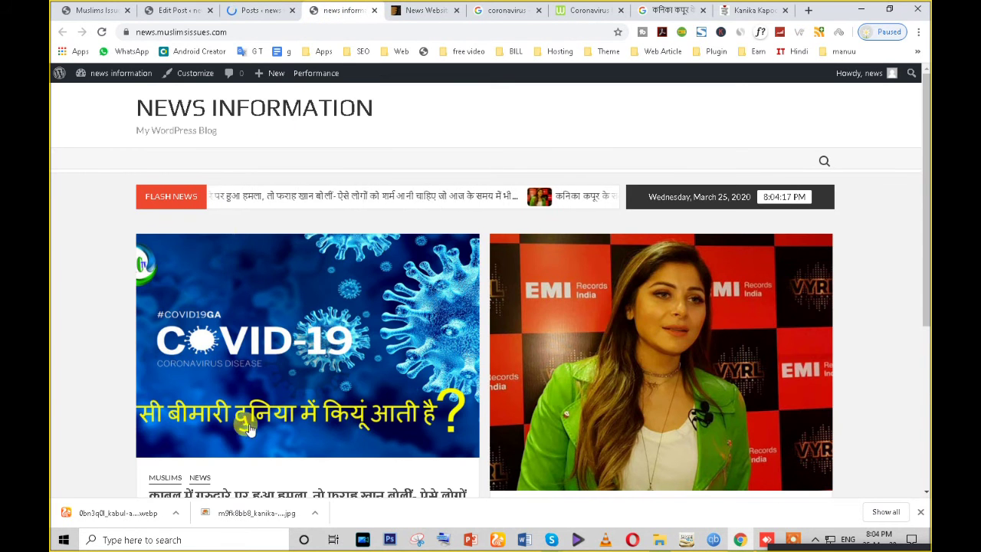
scroll(191, 362, down, 2)
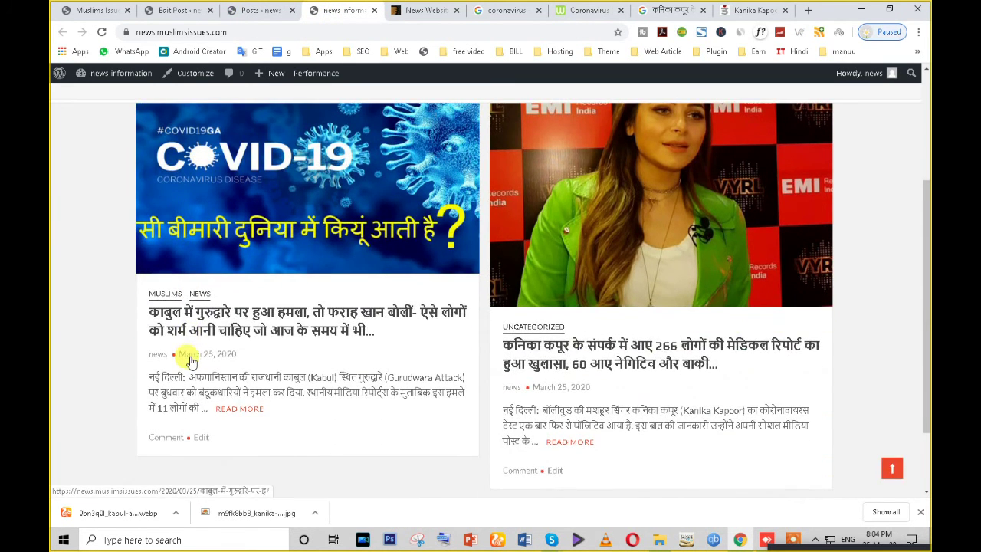
Step: Return to the Posts list and glance at the admin sidebar and the front page
click(261, 10)
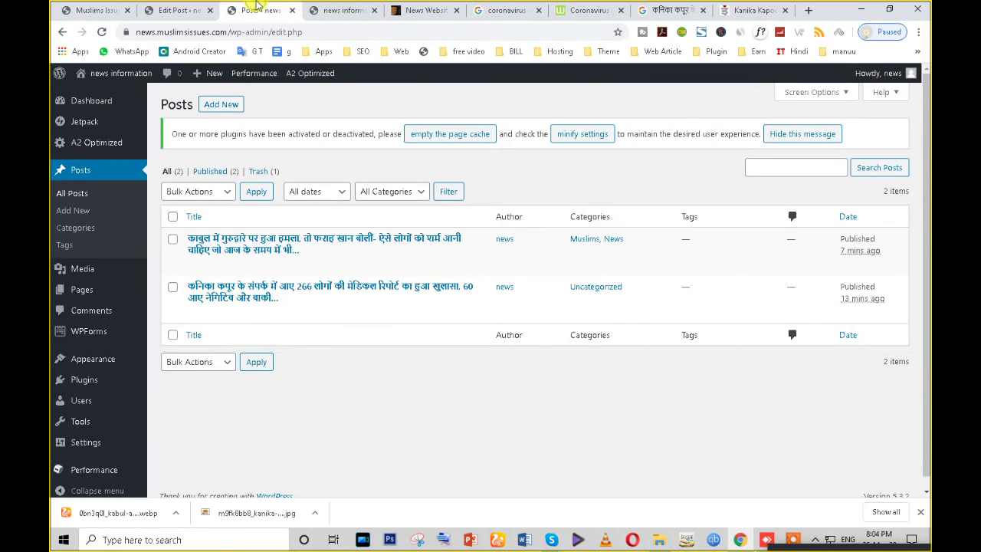
click(69, 170)
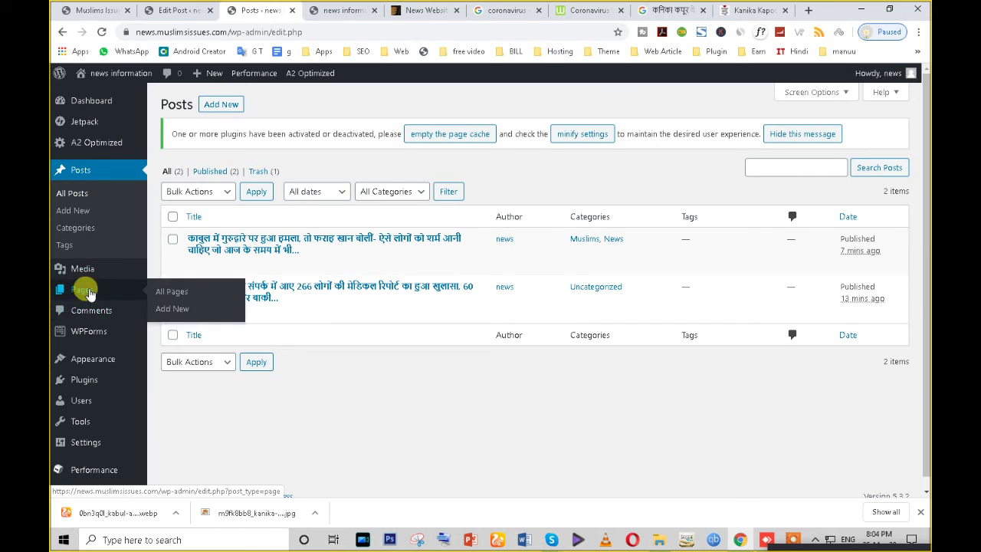
scroll(96, 306, down, 1)
mouse_move(80, 344)
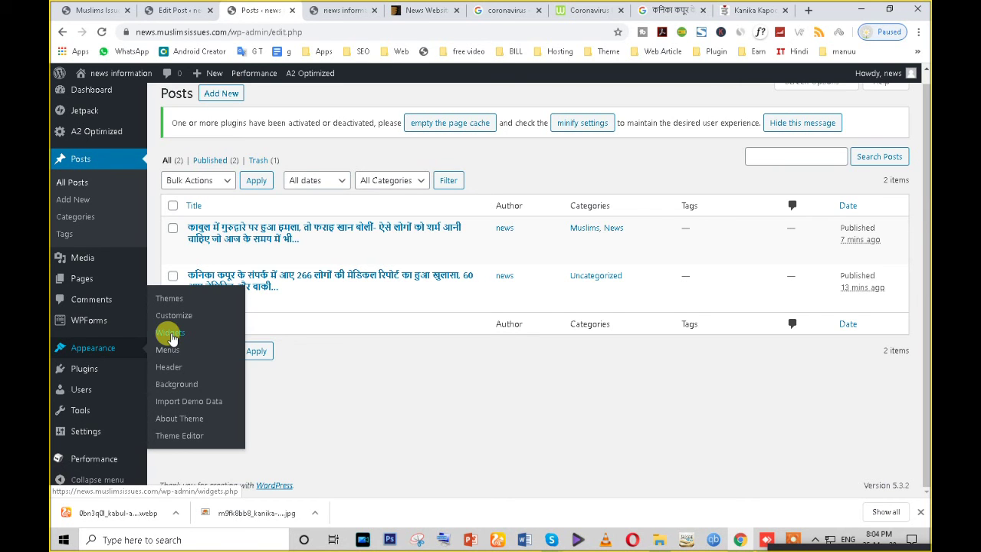
click(341, 10)
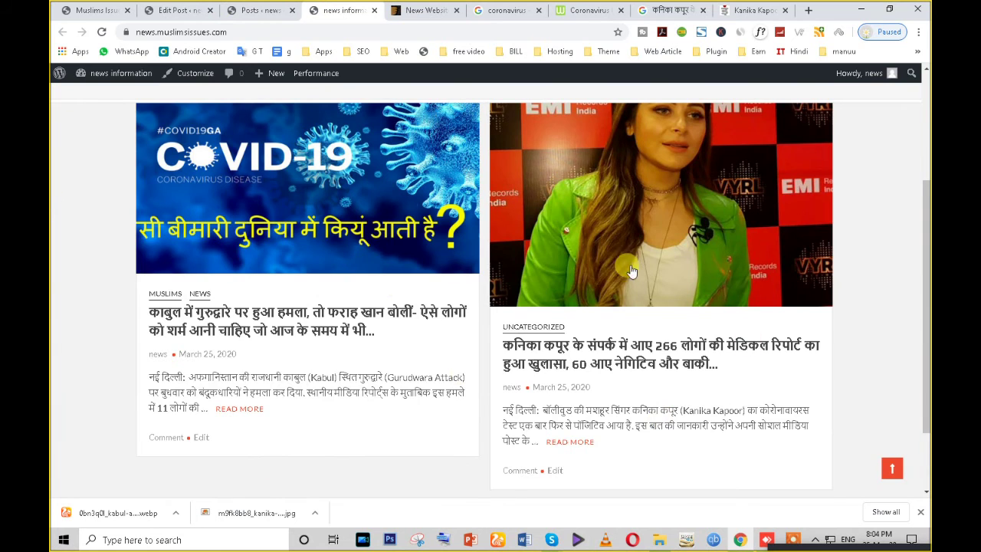
scroll(631, 270, up, 5)
Step: Open Appearance > Themes, showing TimesNews 1.0.6 as the current theme
click(259, 10)
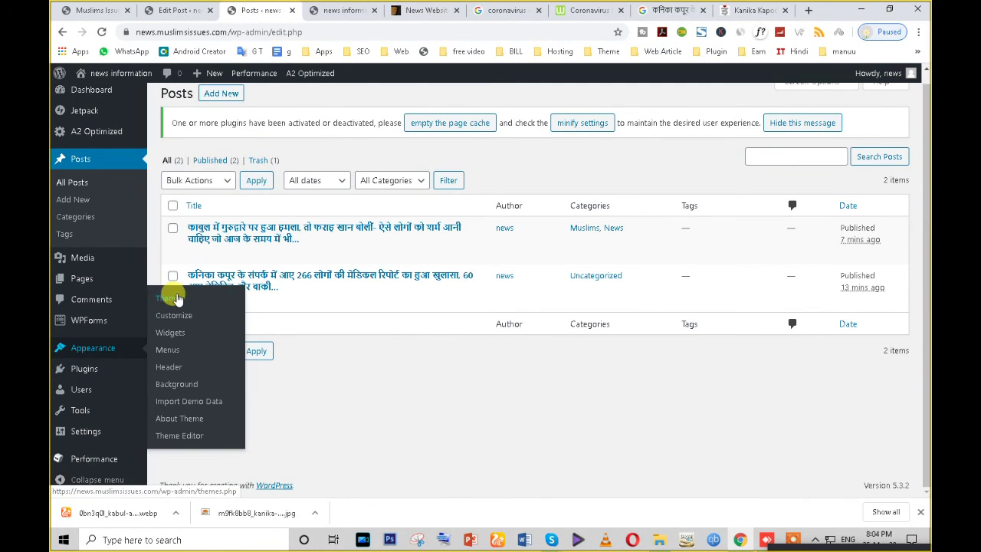
click(176, 298)
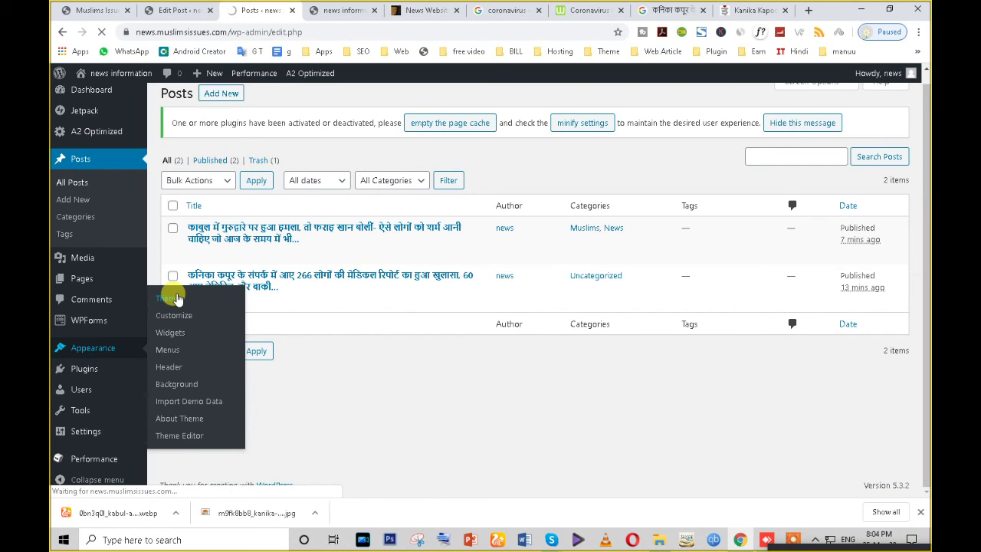
key(ctrl+Tab)
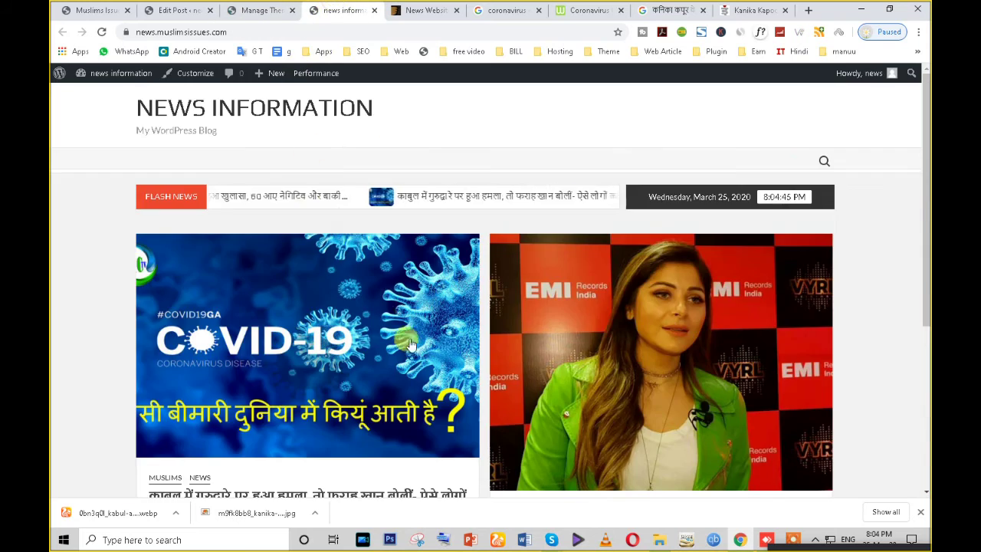
scroll(410, 341, down, 3)
click(256, 10)
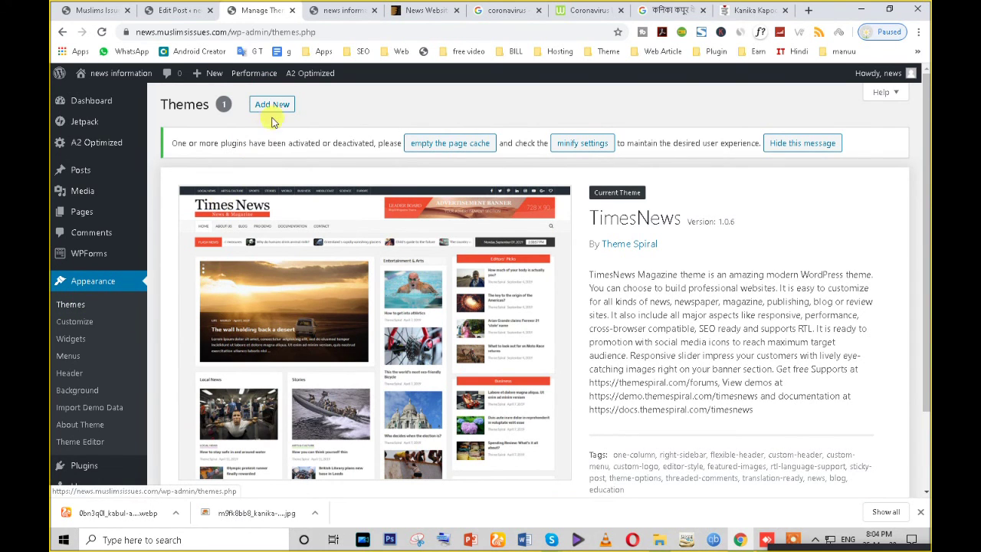
Step: Check the Upload Theme zip option on Add Themes, then go to All Posts
click(273, 106)
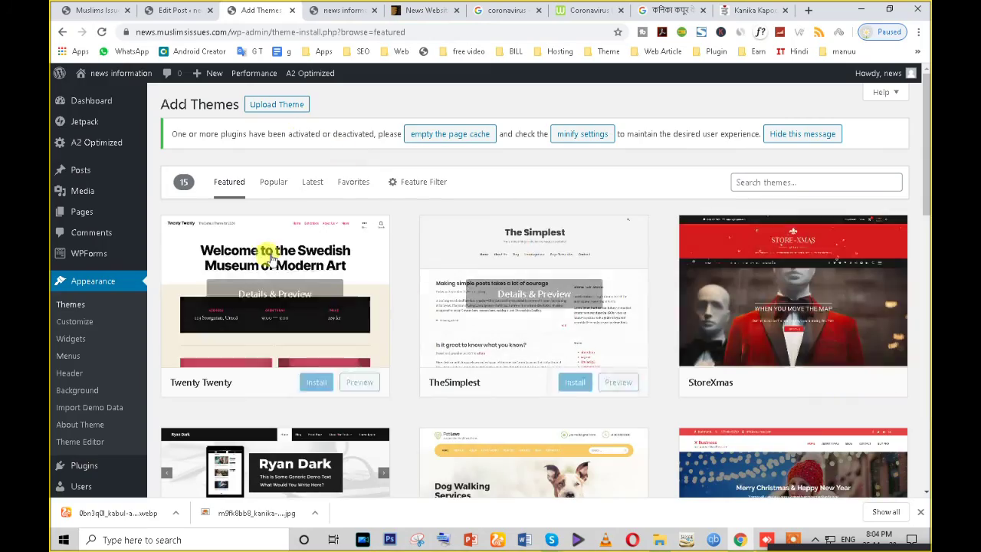
scroll(609, 361, down, 3)
scroll(611, 369, up, 3)
scroll(815, 373, down, 11)
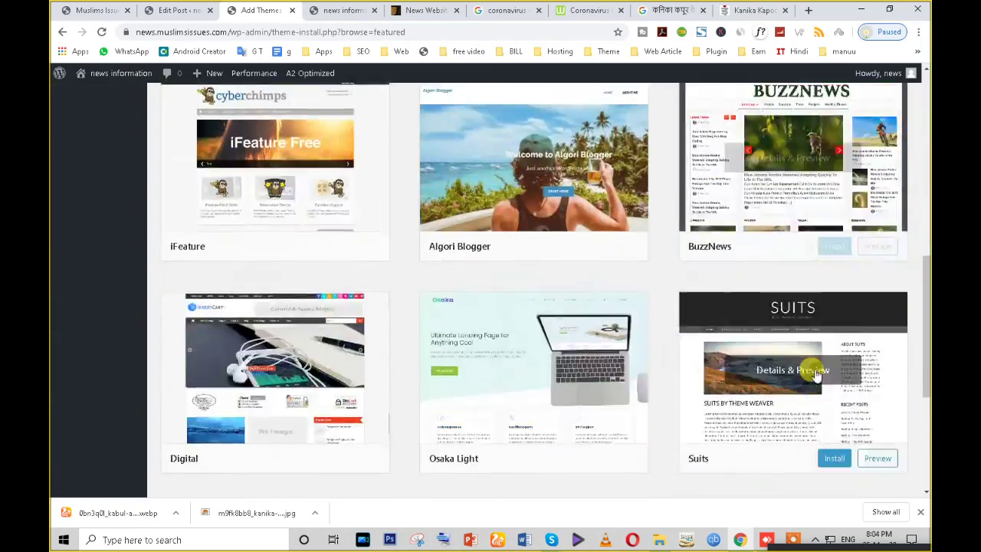
scroll(816, 376, up, 4)
scroll(815, 375, up, 7)
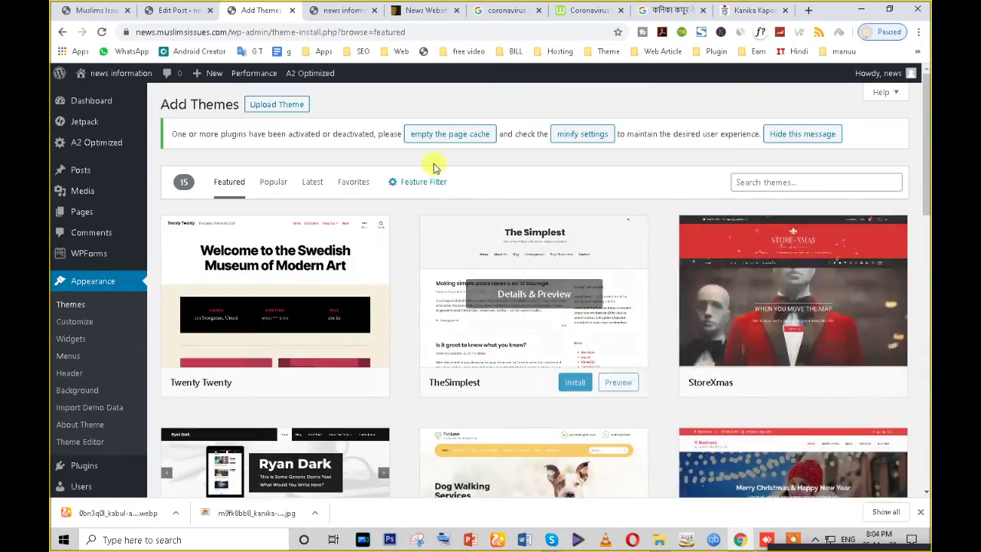
click(262, 108)
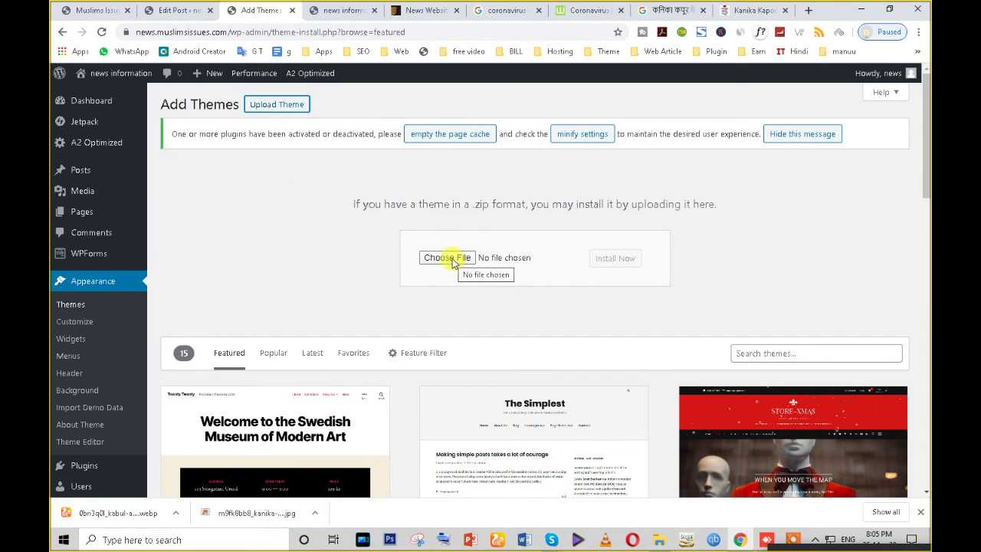
drag(351, 203, 717, 201)
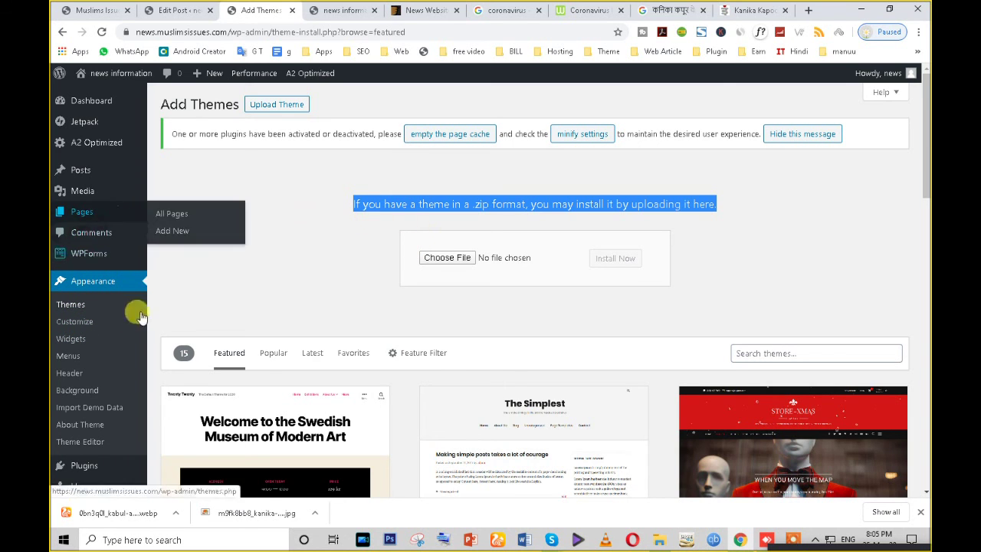
mouse_move(86, 179)
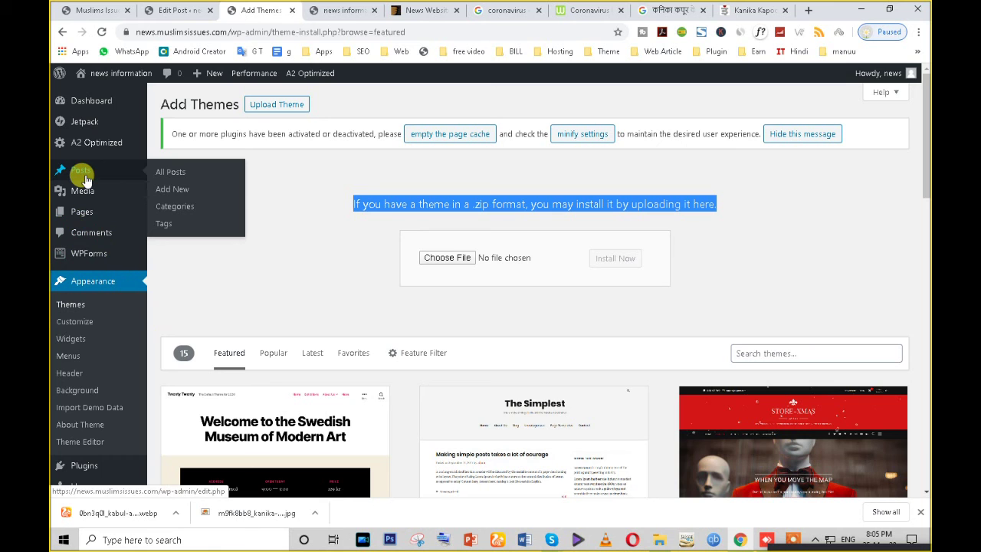
click(85, 177)
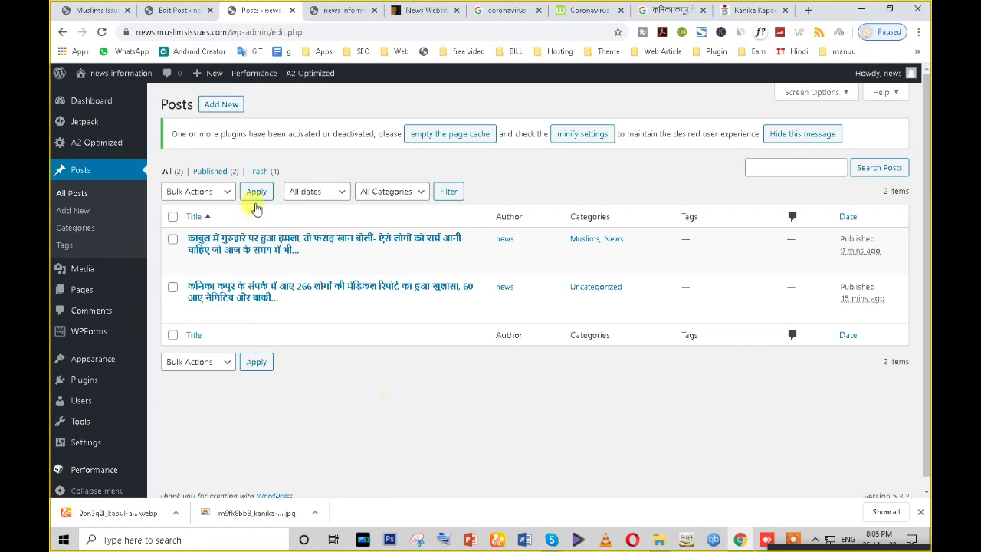
Step: Start a new post, look at the Muslims and News categories, then switch to the Worldometer tab
click(215, 107)
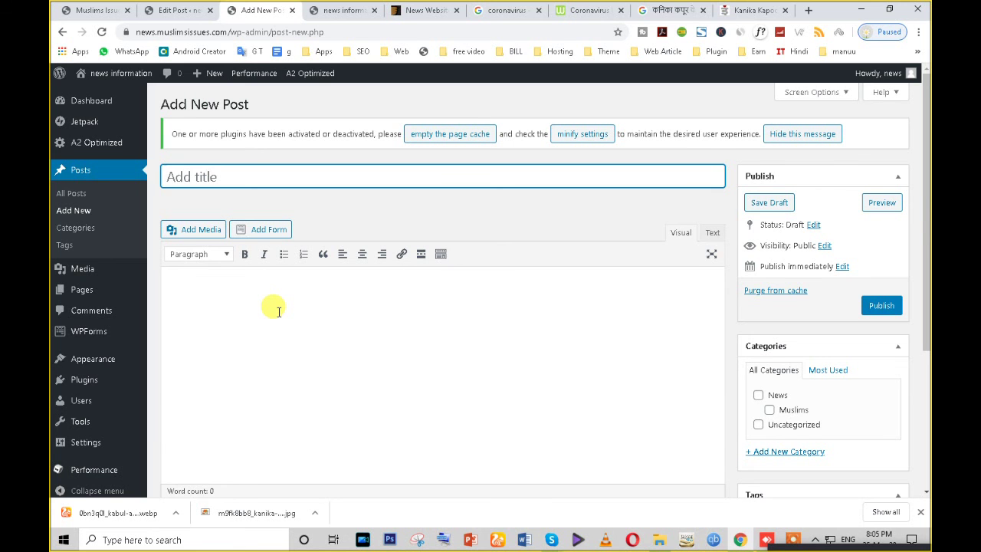
scroll(276, 310, down, 3)
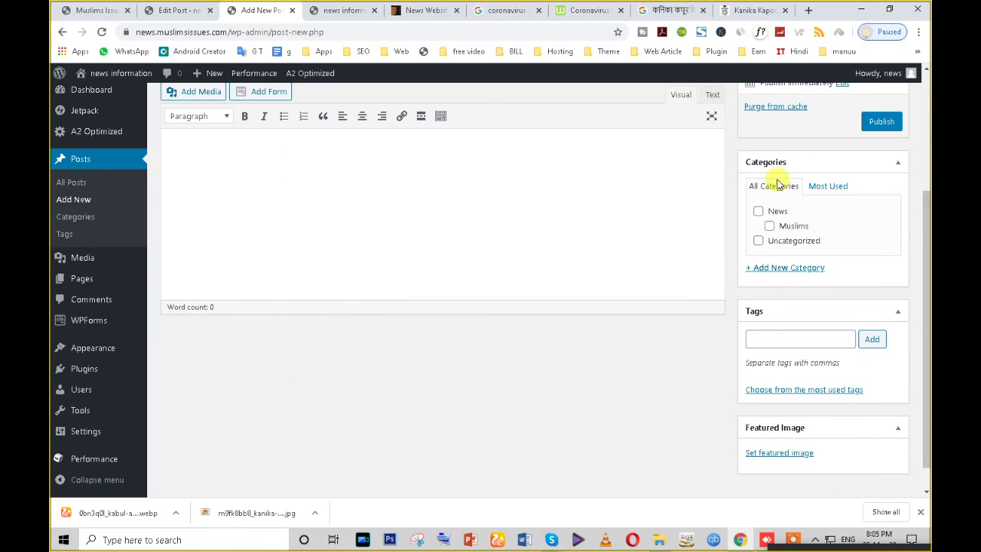
double_click(794, 225)
double_click(776, 211)
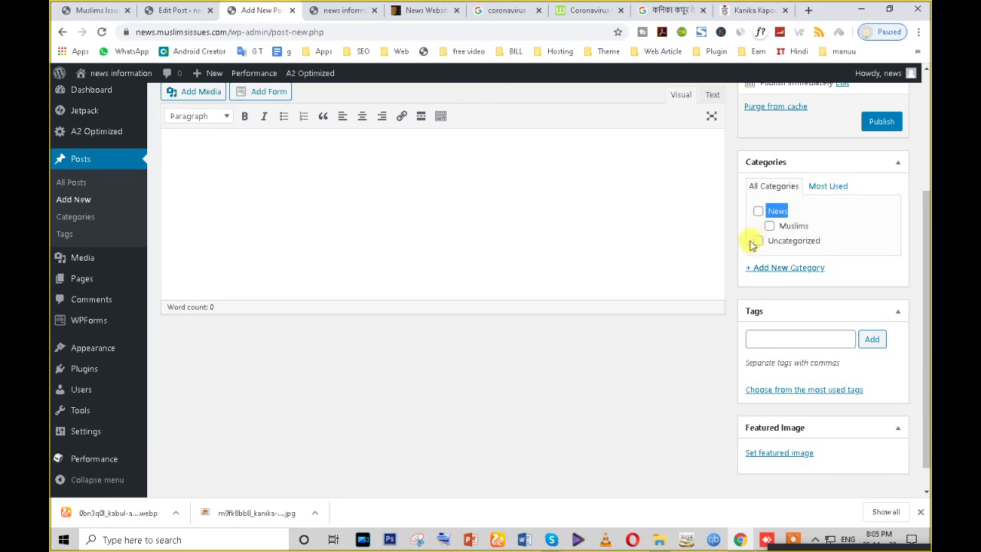
scroll(493, 70, up, 1)
click(566, 17)
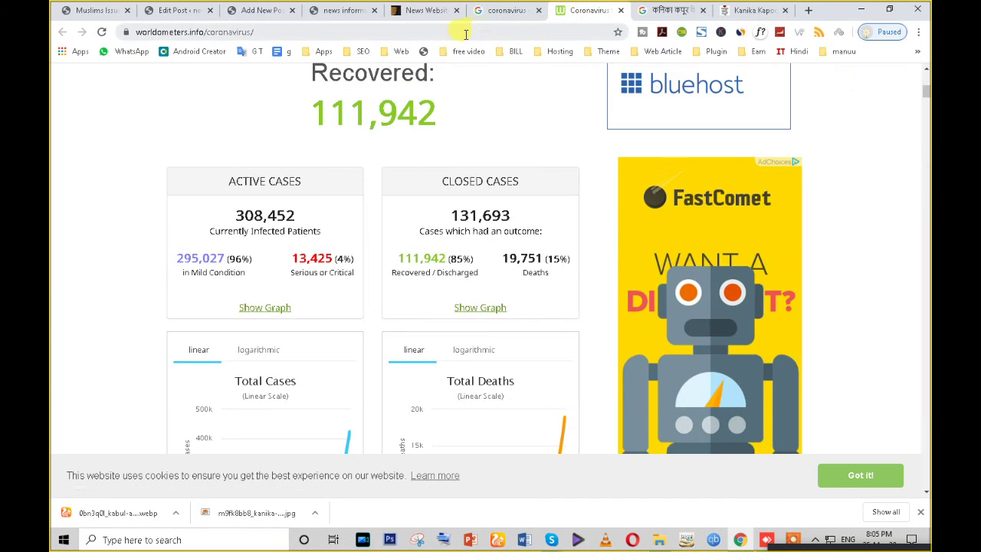
Step: Run a Google search for 'news' from the address bar
click(454, 31)
text(news.muslimsissues.com/wp-admin/)
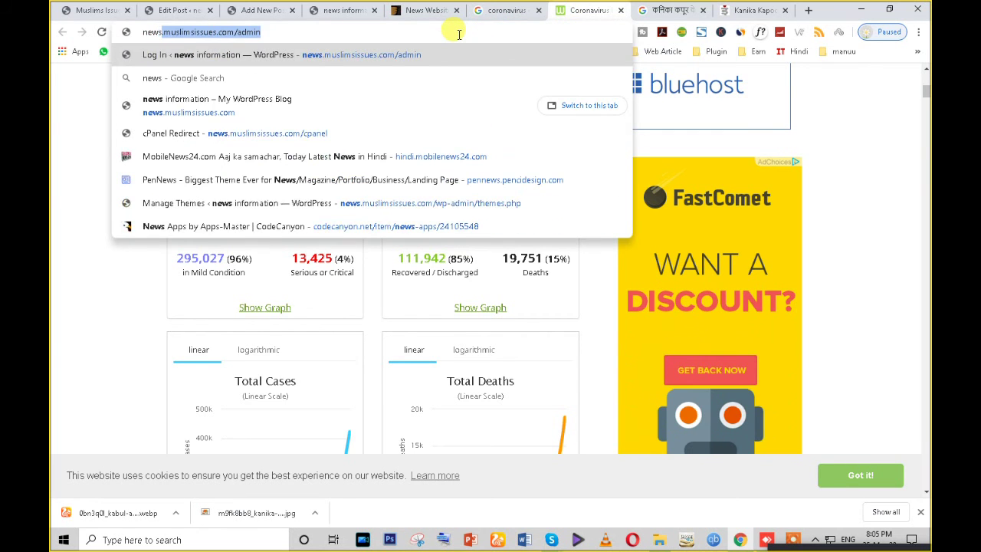
key(Return)
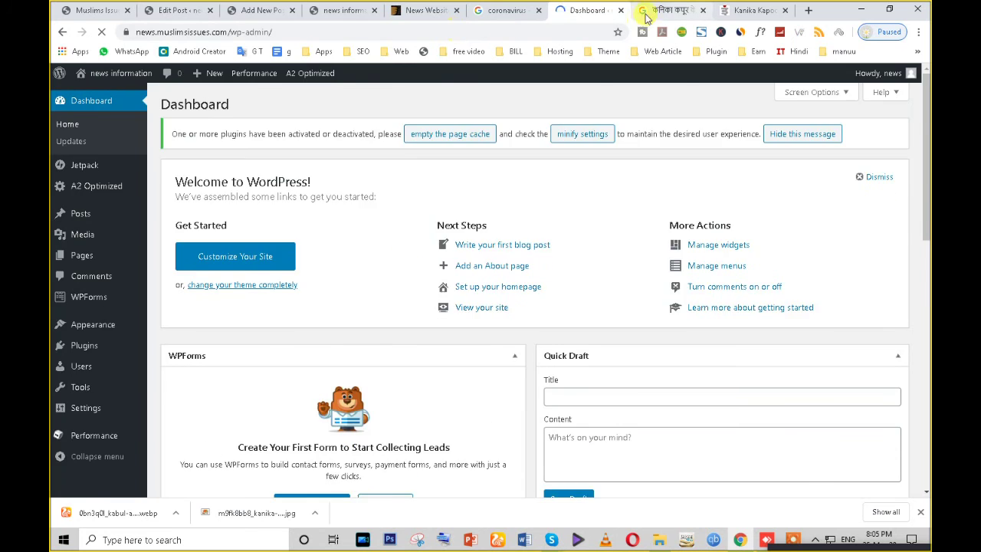
key(ctrl+Tab)
click(455, 35)
text(news)
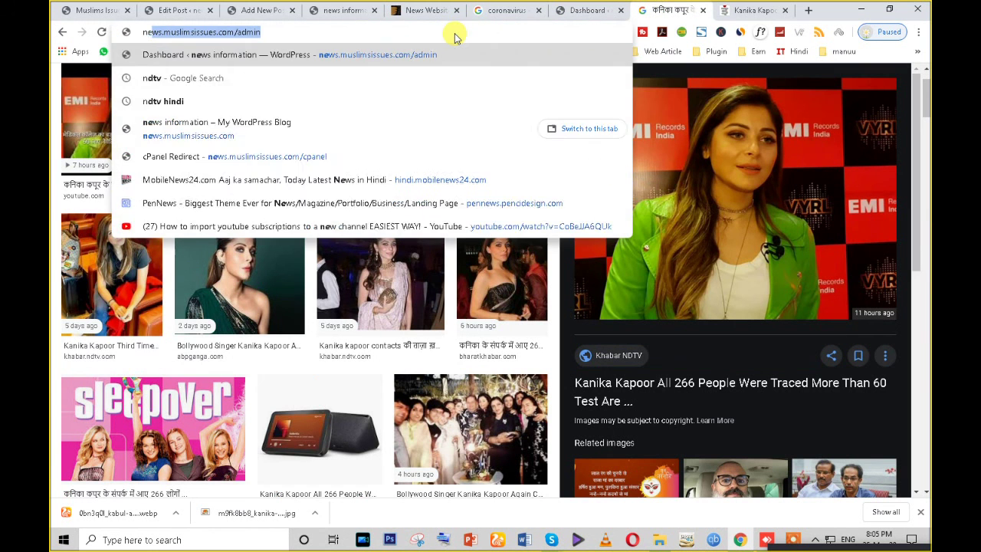
key(Delete)
key(Return)
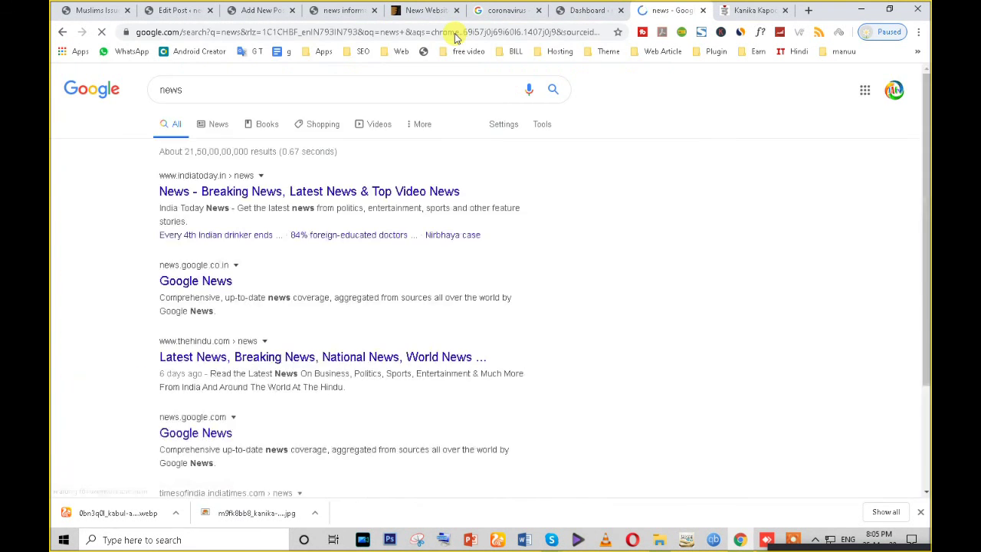
Step: Highlight the Google News result, the search term and the results-count line
click(182, 89)
click(81, 164)
drag(149, 176, 228, 176)
click(260, 175)
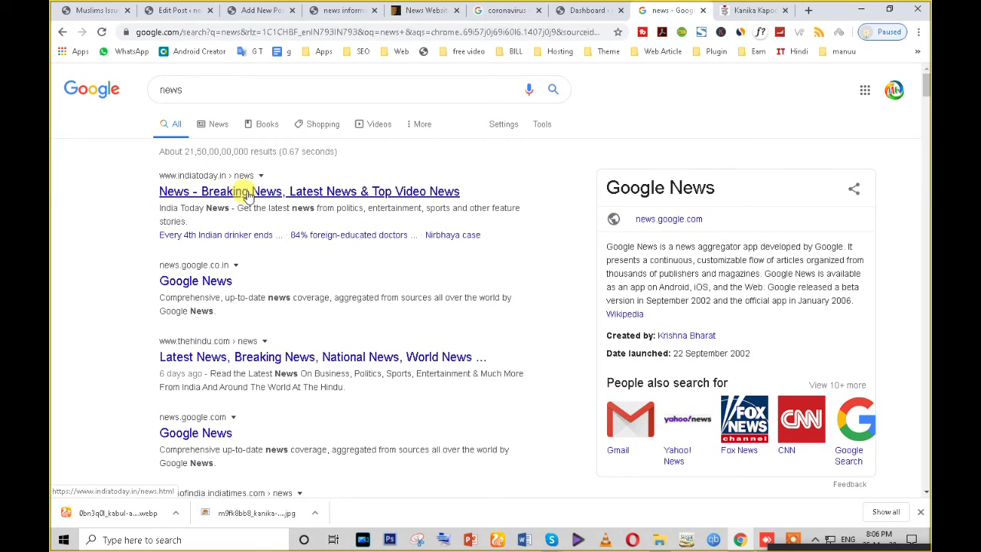
drag(156, 263, 236, 278)
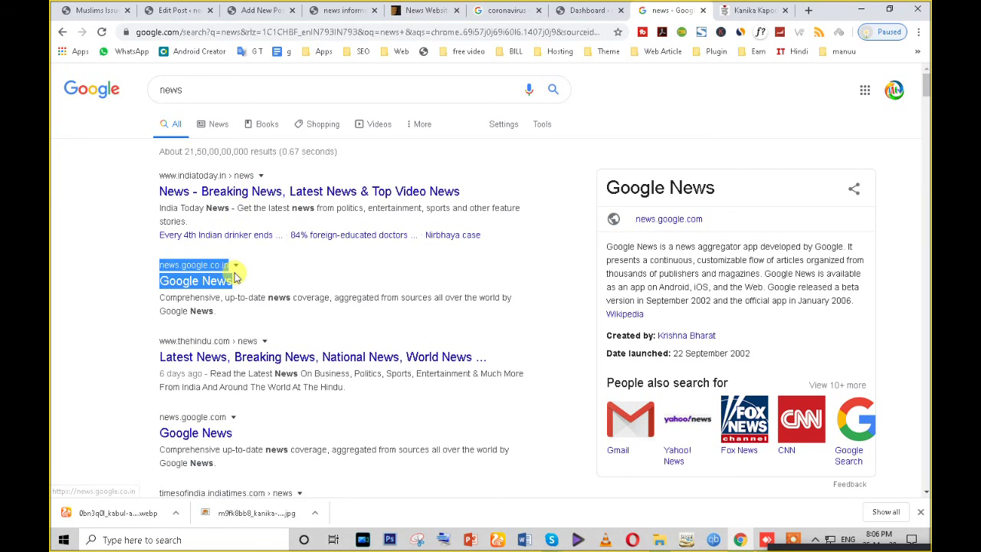
click(61, 284)
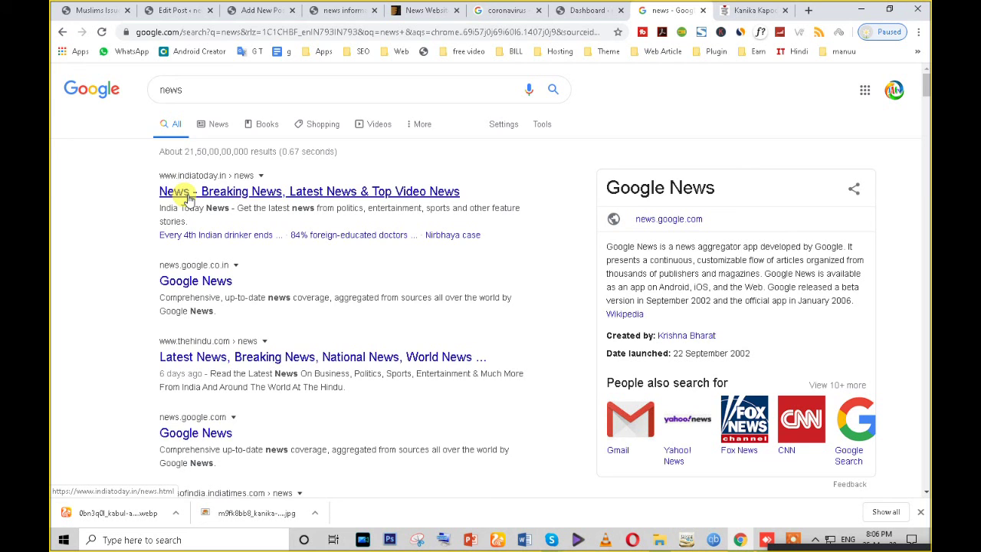
triple_click(211, 149)
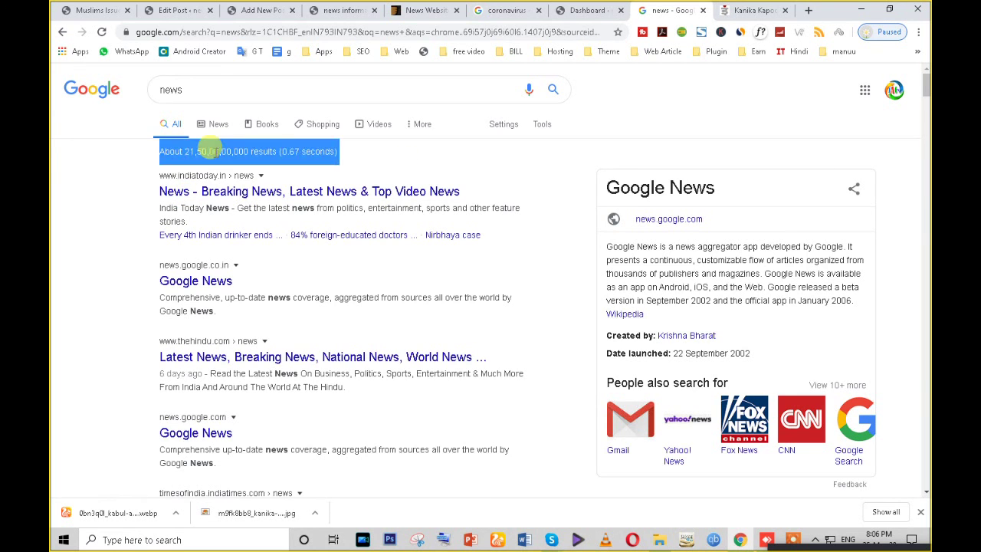
drag(160, 151, 194, 151)
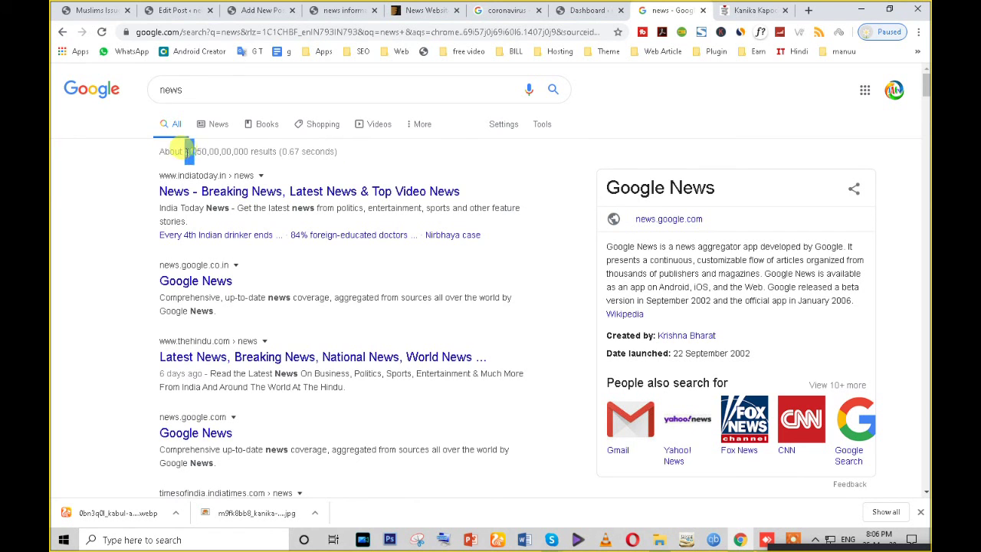
click(173, 89)
drag(184, 89, 151, 95)
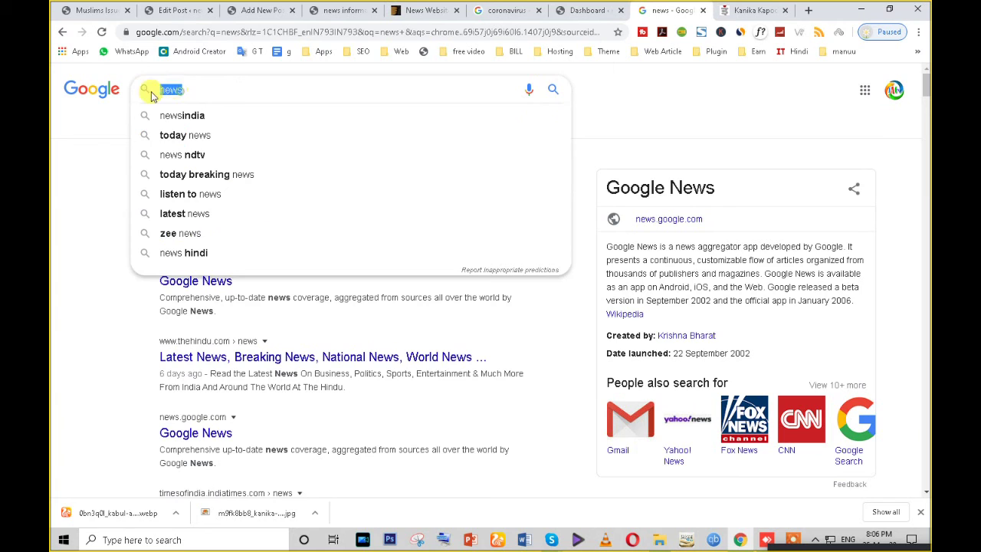
click(107, 123)
drag(184, 152, 189, 153)
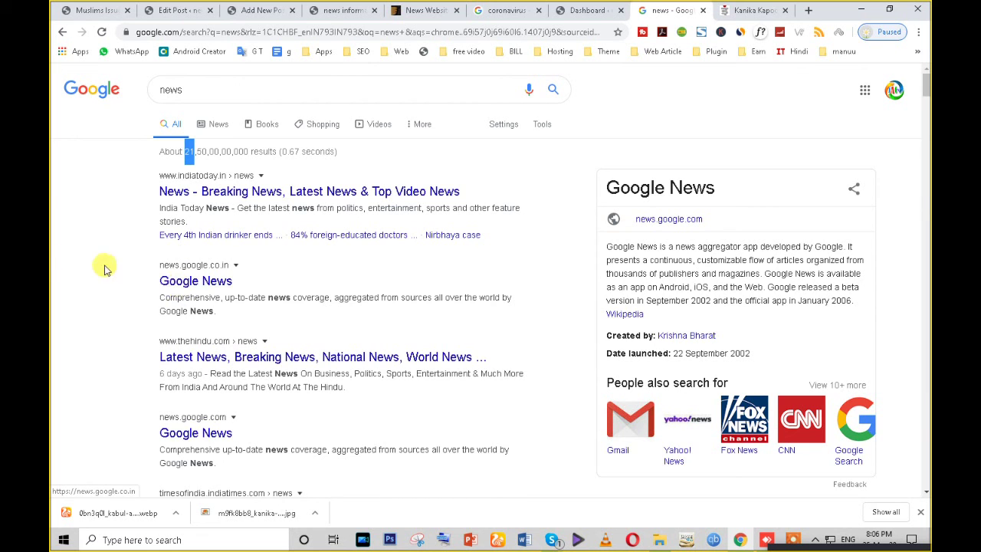
Step: Open Google News and India Today in new tabs, then view Google News
right_click(181, 283)
click(206, 291)
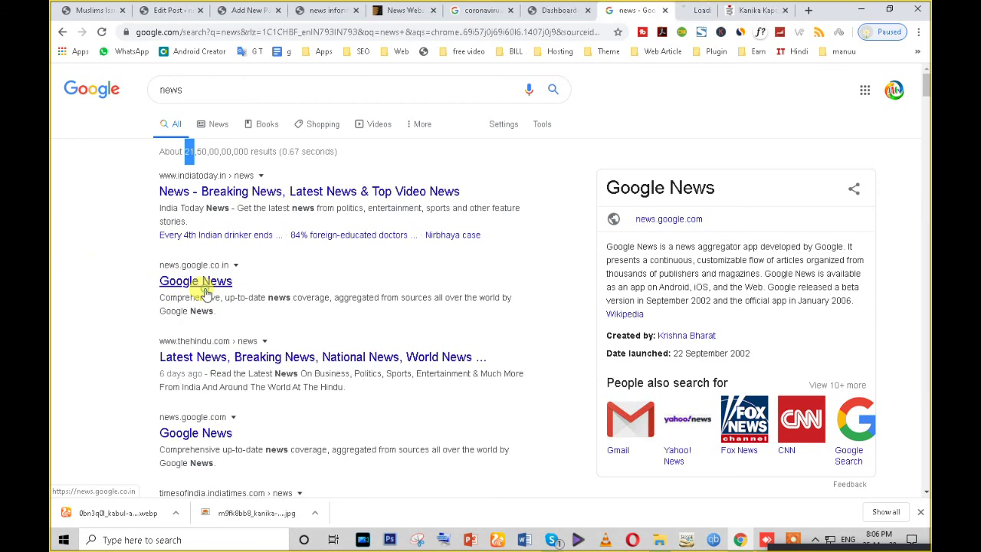
right_click(228, 197)
click(230, 201)
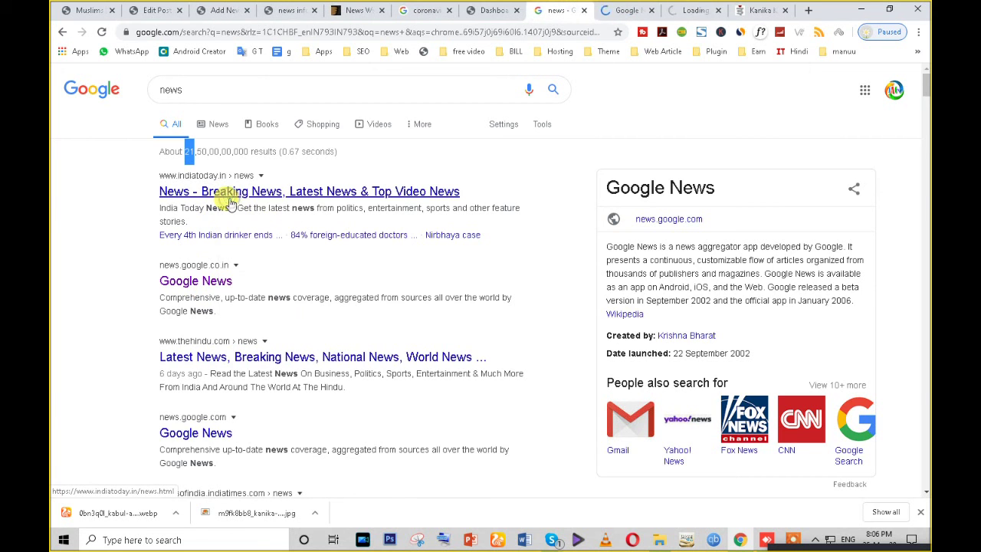
click(625, 10)
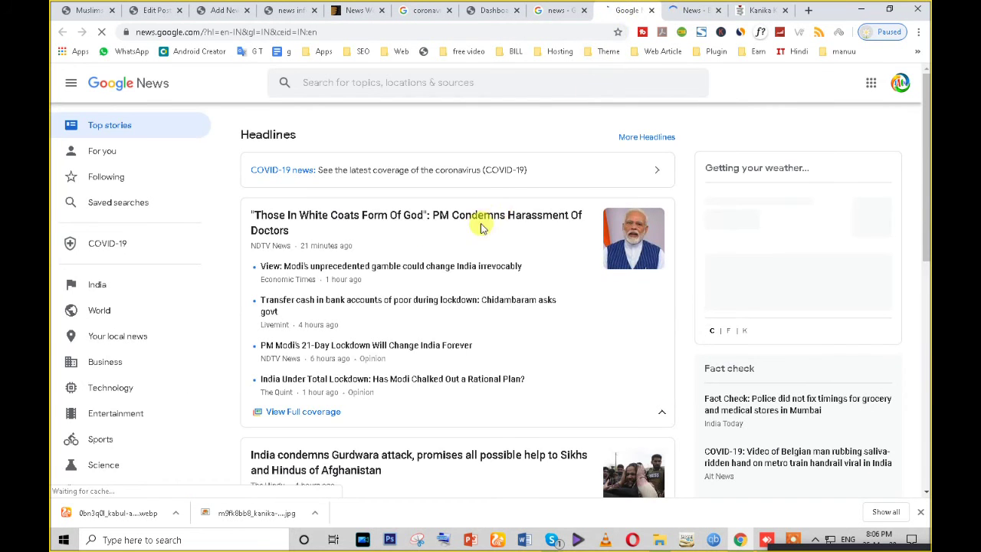
Step: Show SimilarWeb stats for google.com: 74.20B monthly visits and 29.39% bounce rate
scroll(422, 243, down, 4)
scroll(423, 243, up, 4)
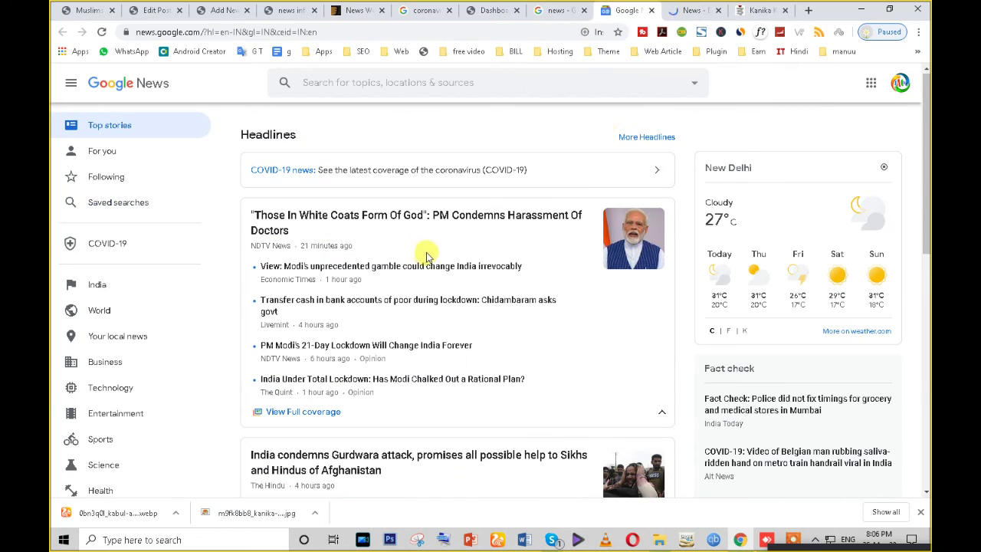
click(739, 33)
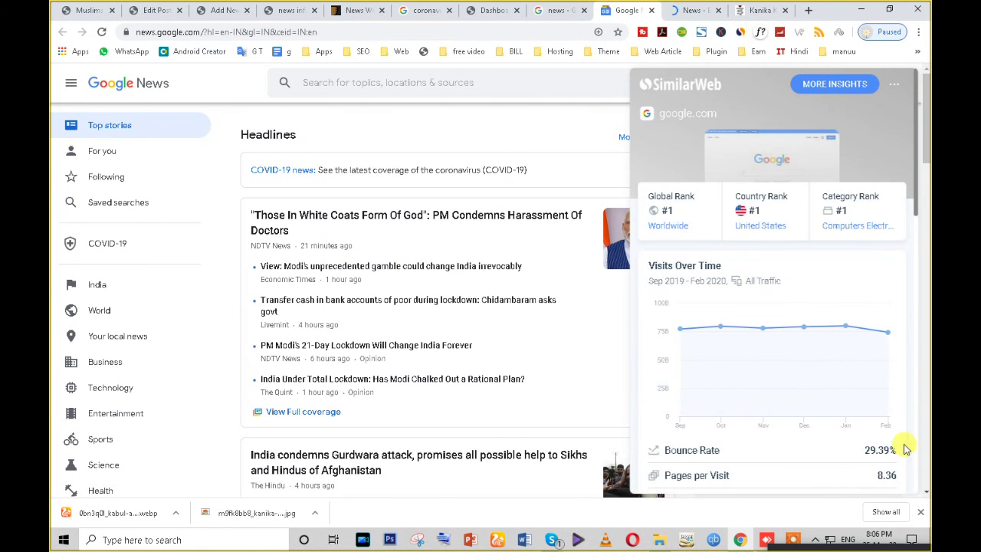
scroll(889, 383, down, 2)
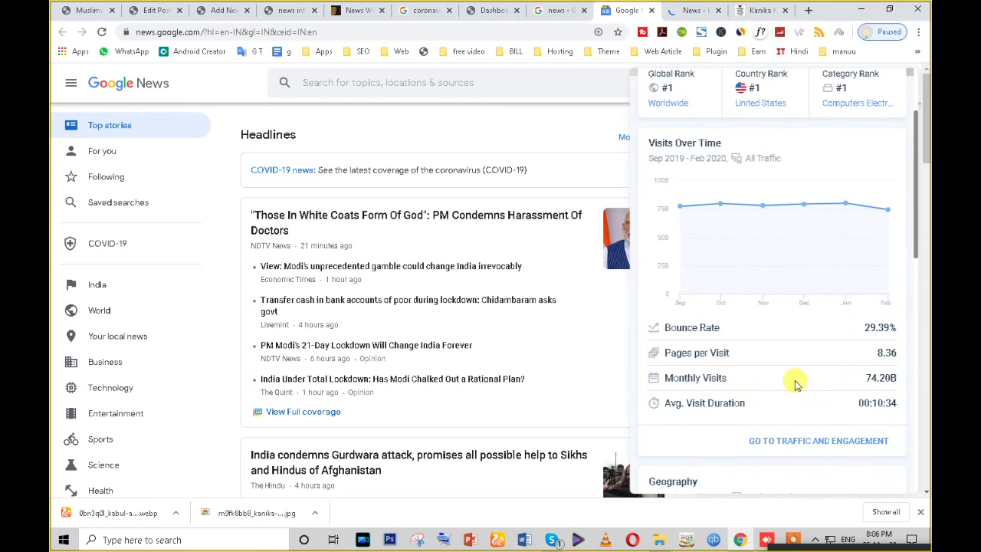